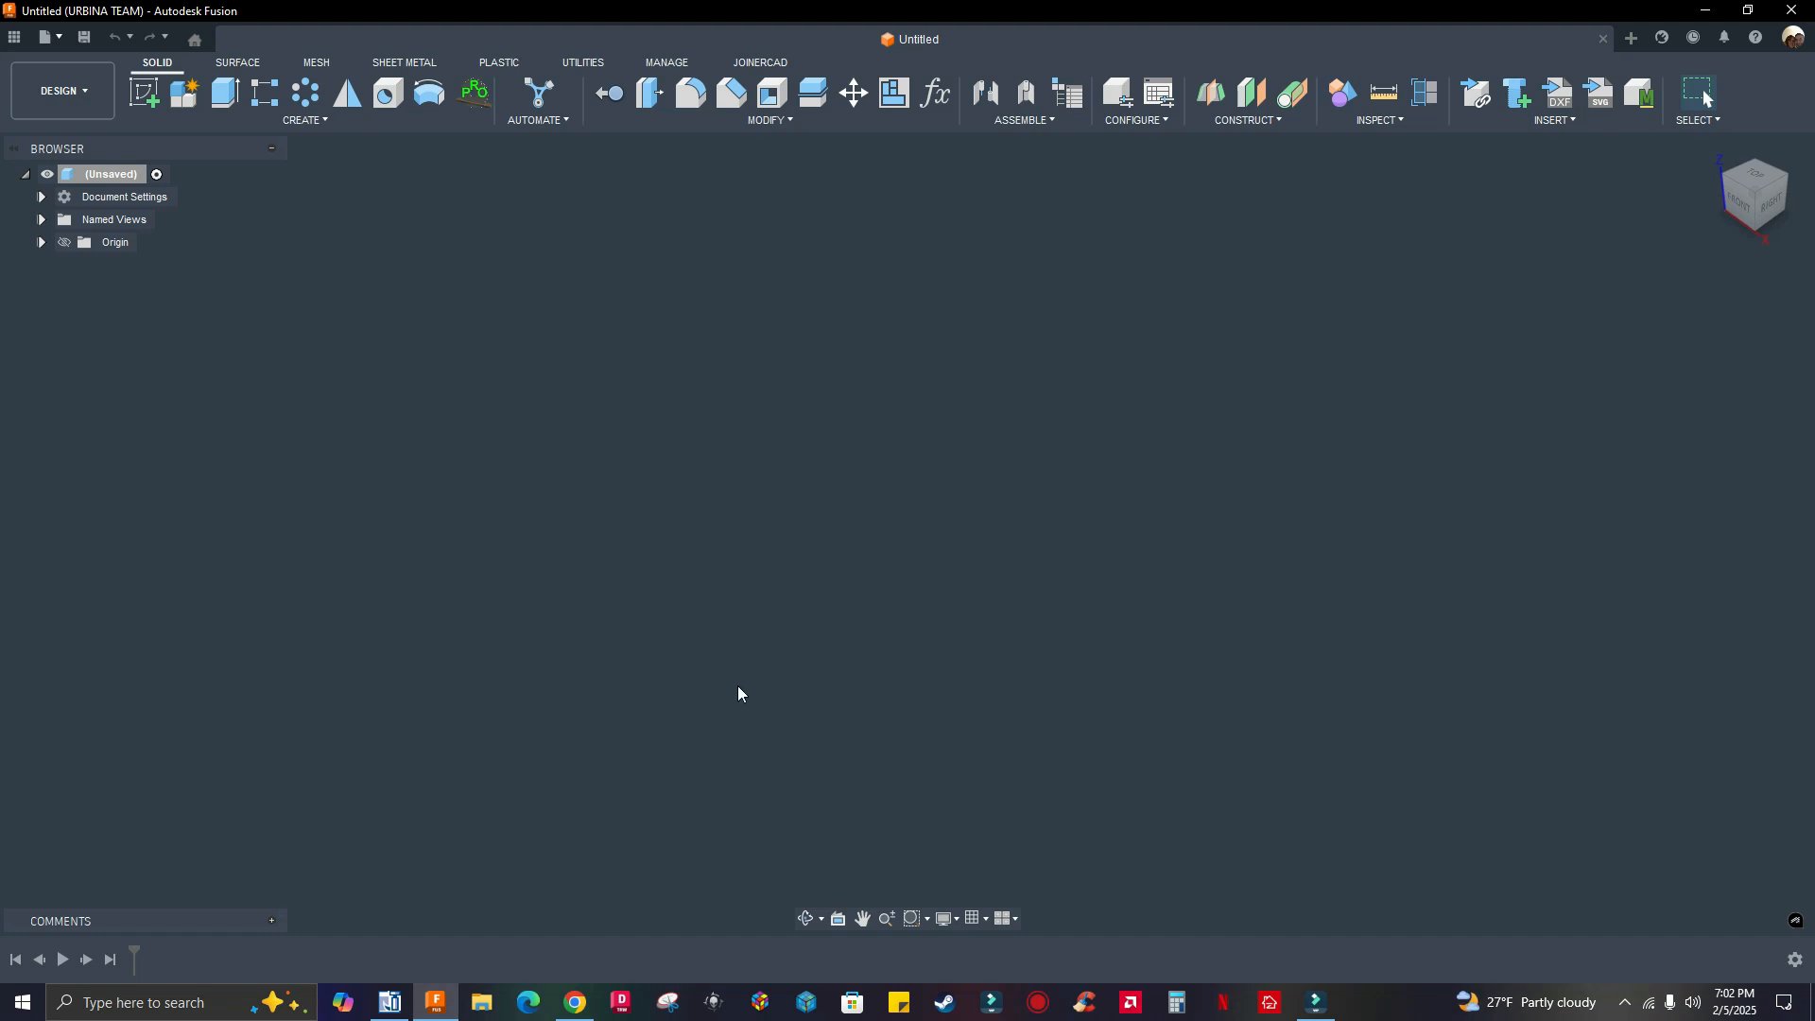
Step: Switch to the web browser, open the Post Library for Autodesk Fusion and find the woodWOP post by HOMAG
{"action": "left_click", "coordinate": [575, 1002]}
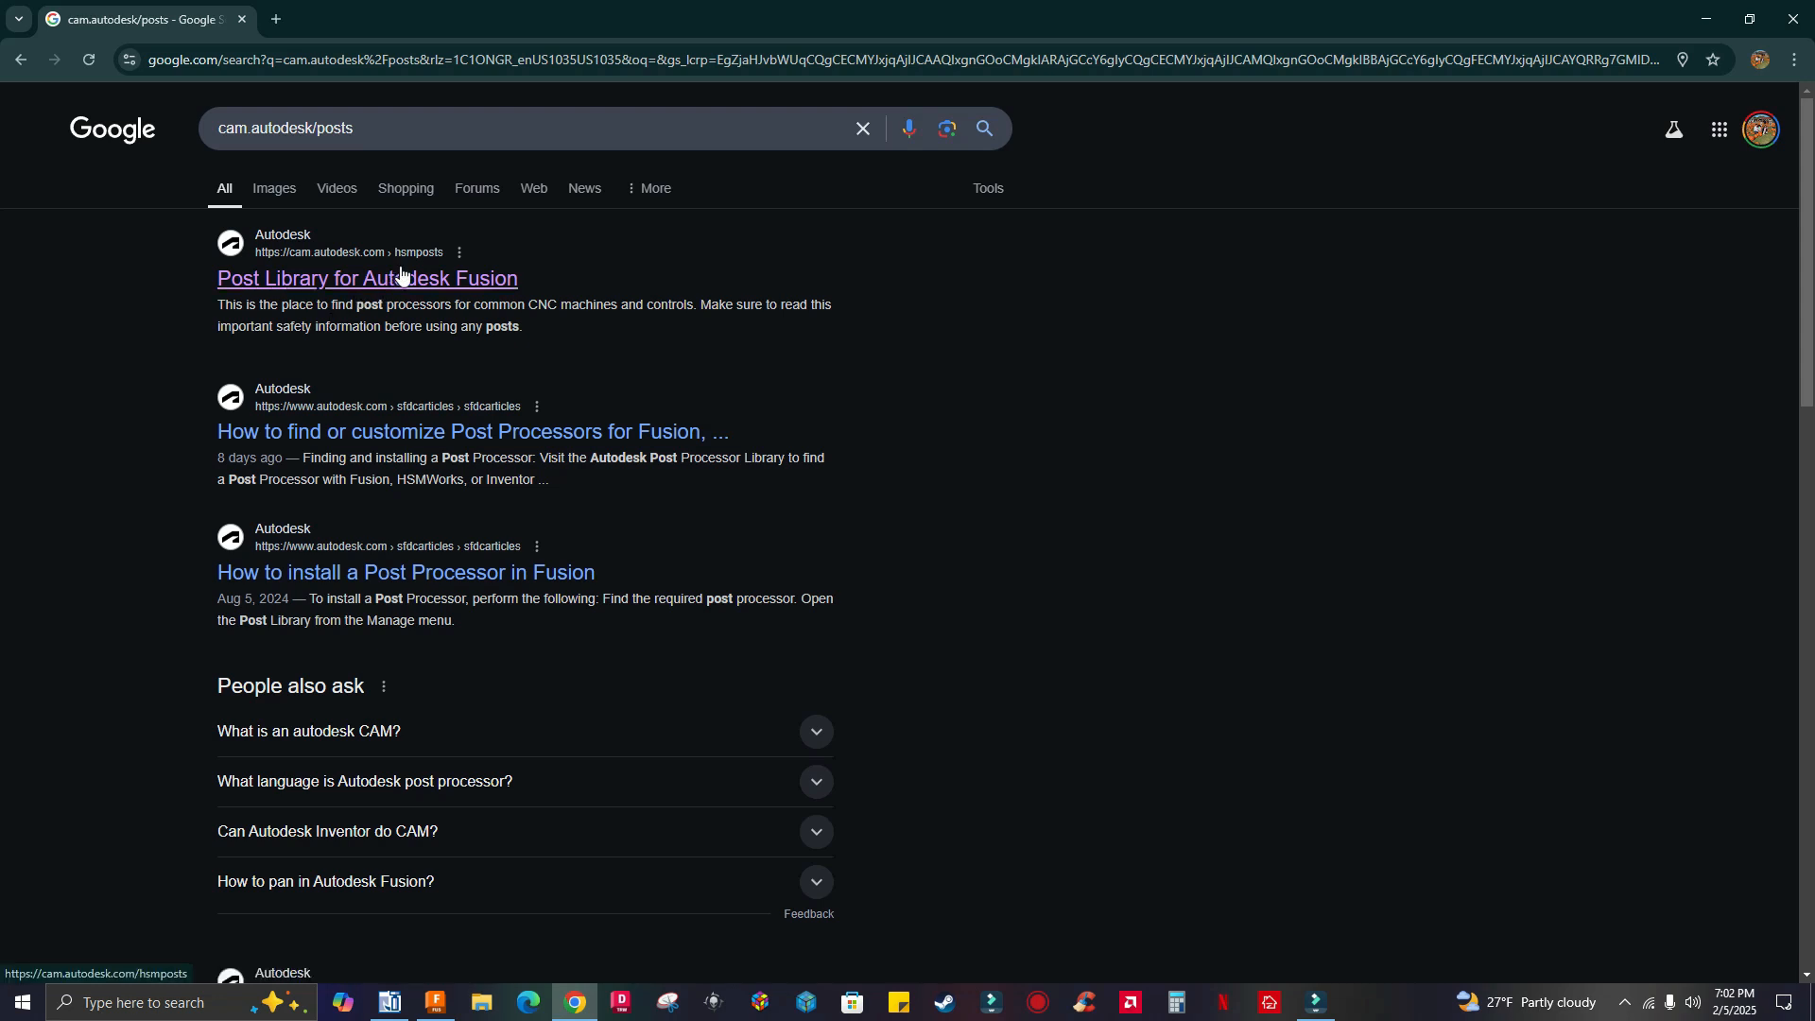
{"action": "left_click", "coordinate": [339, 280]}
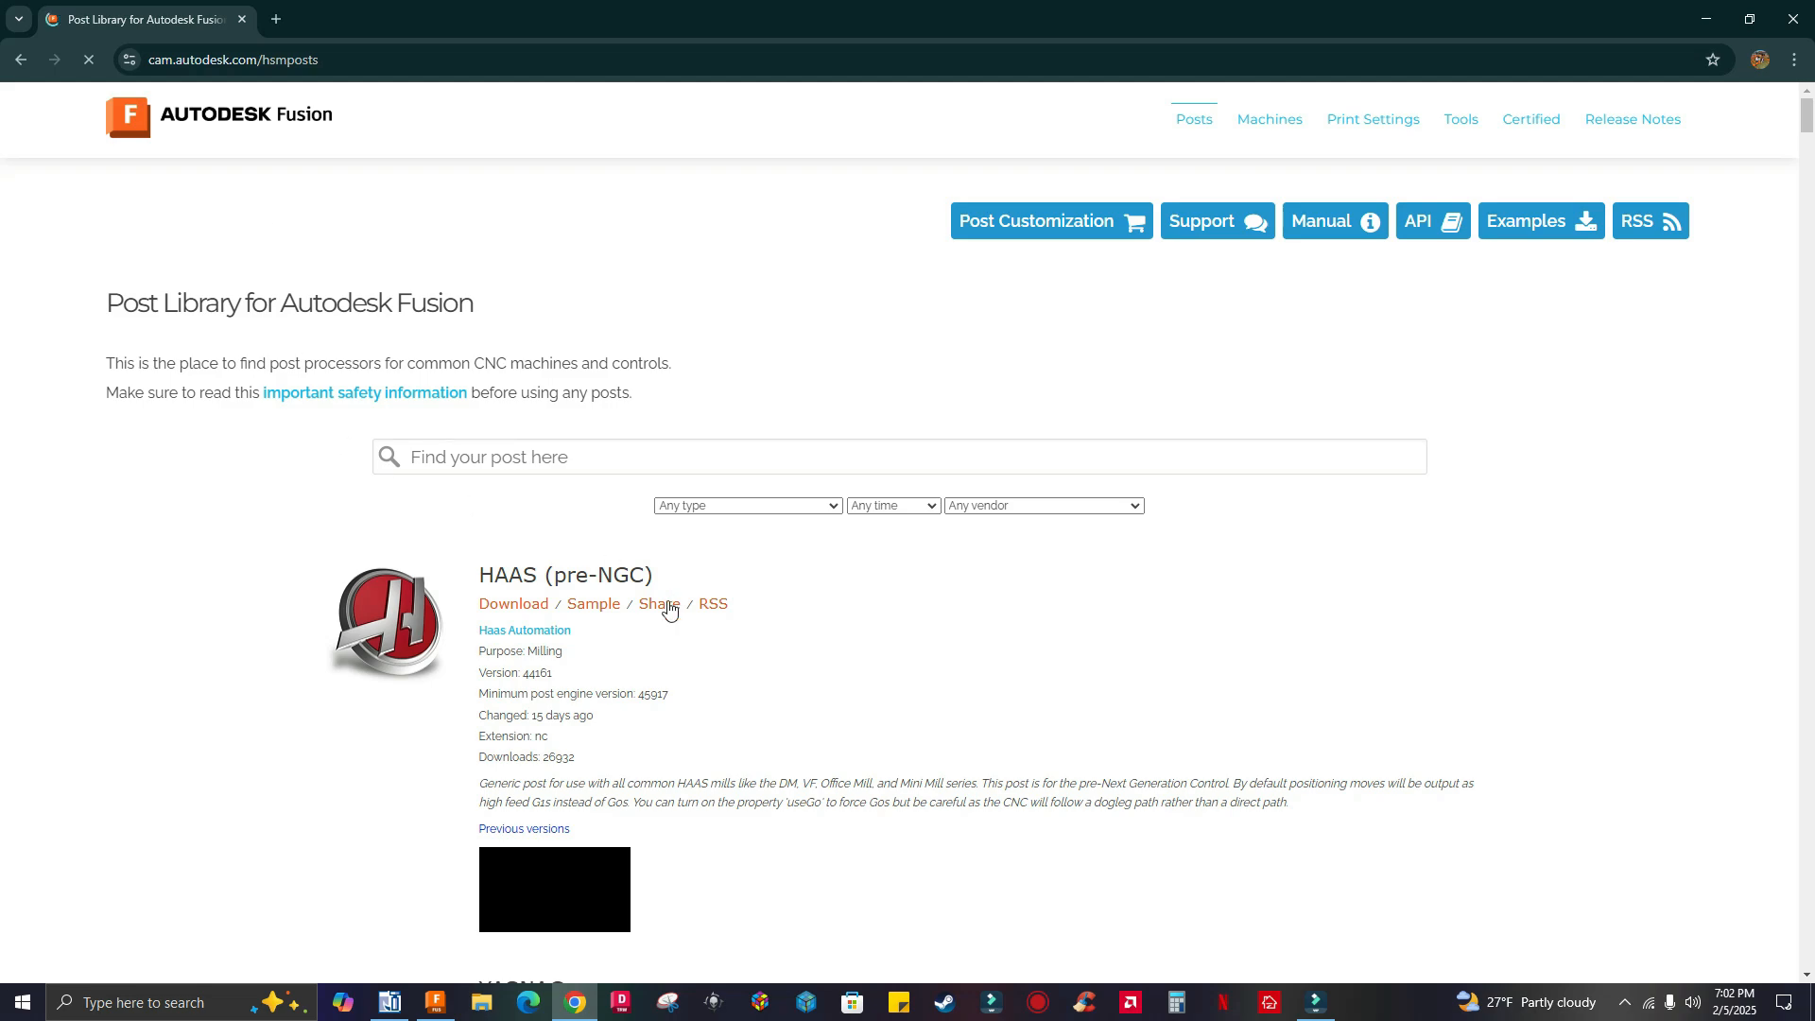
{"action": "scroll", "coordinate": [1142, 553], "scroll_direction": "down", "scroll_amount": 1}
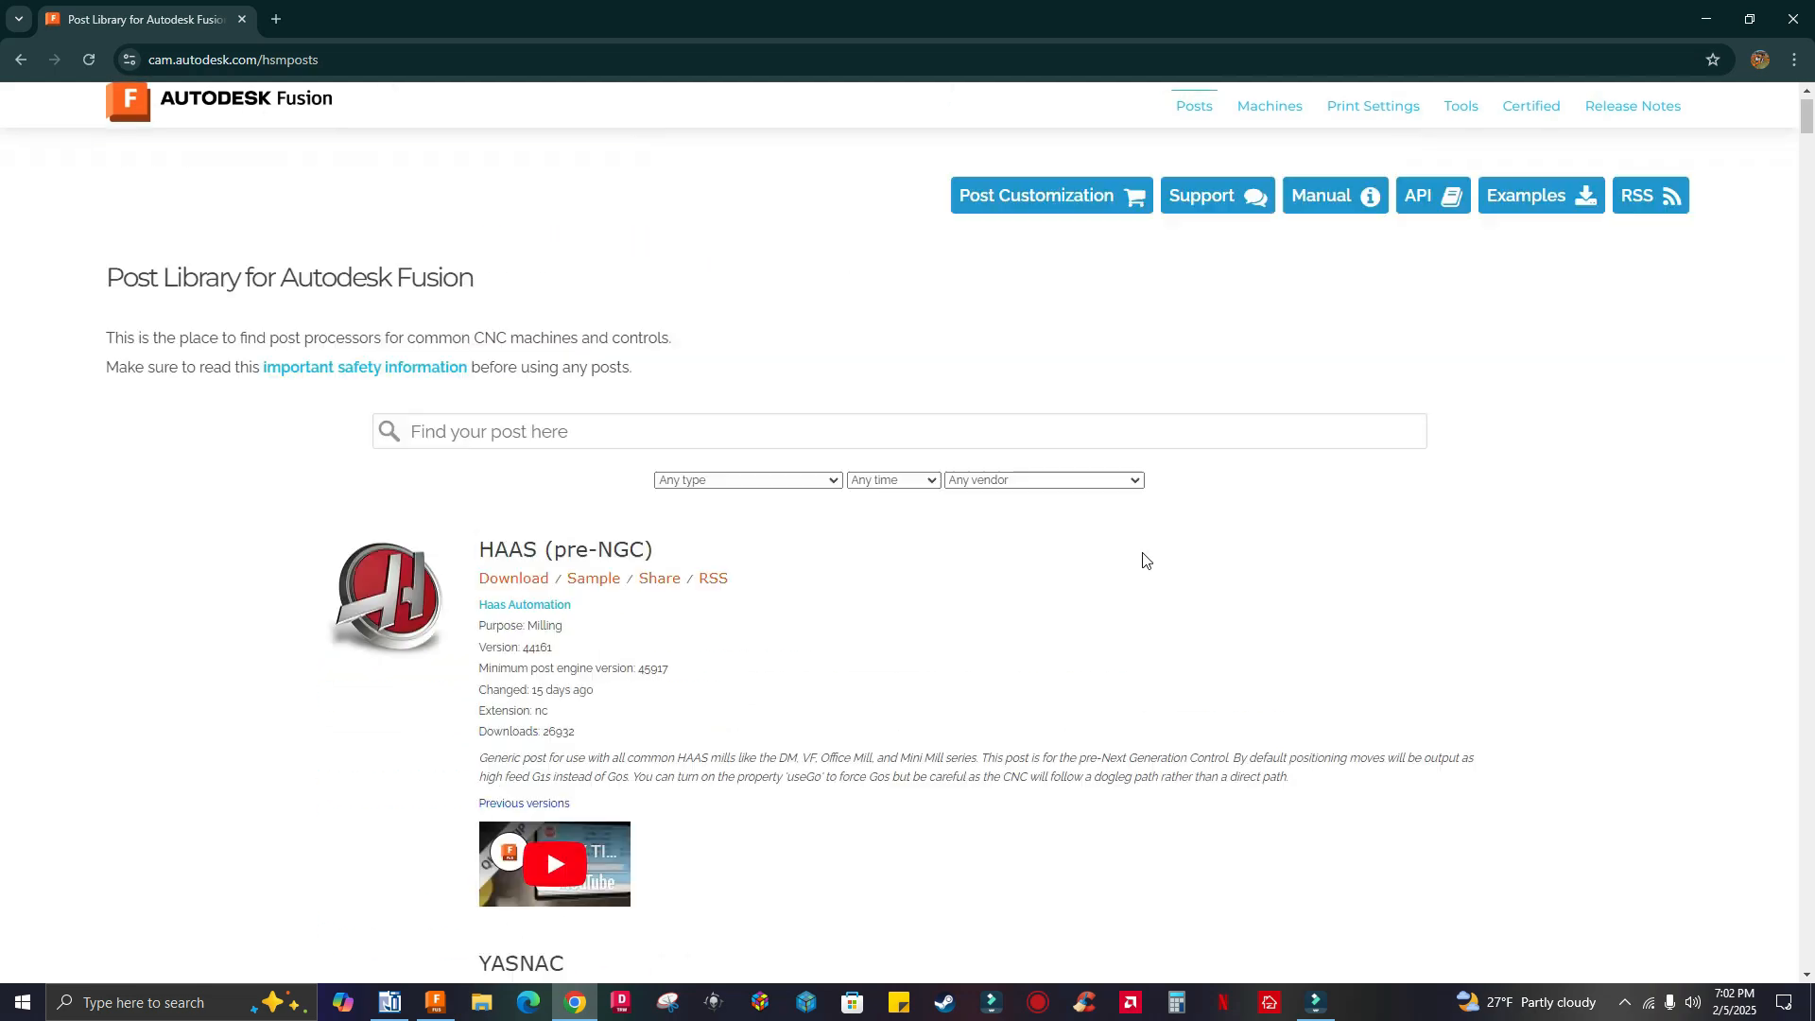
{"action": "scroll", "coordinate": [1141, 559], "scroll_direction": "down", "scroll_amount": 15}
{"action": "scroll", "coordinate": [1142, 560], "scroll_direction": "down", "scroll_amount": 20}
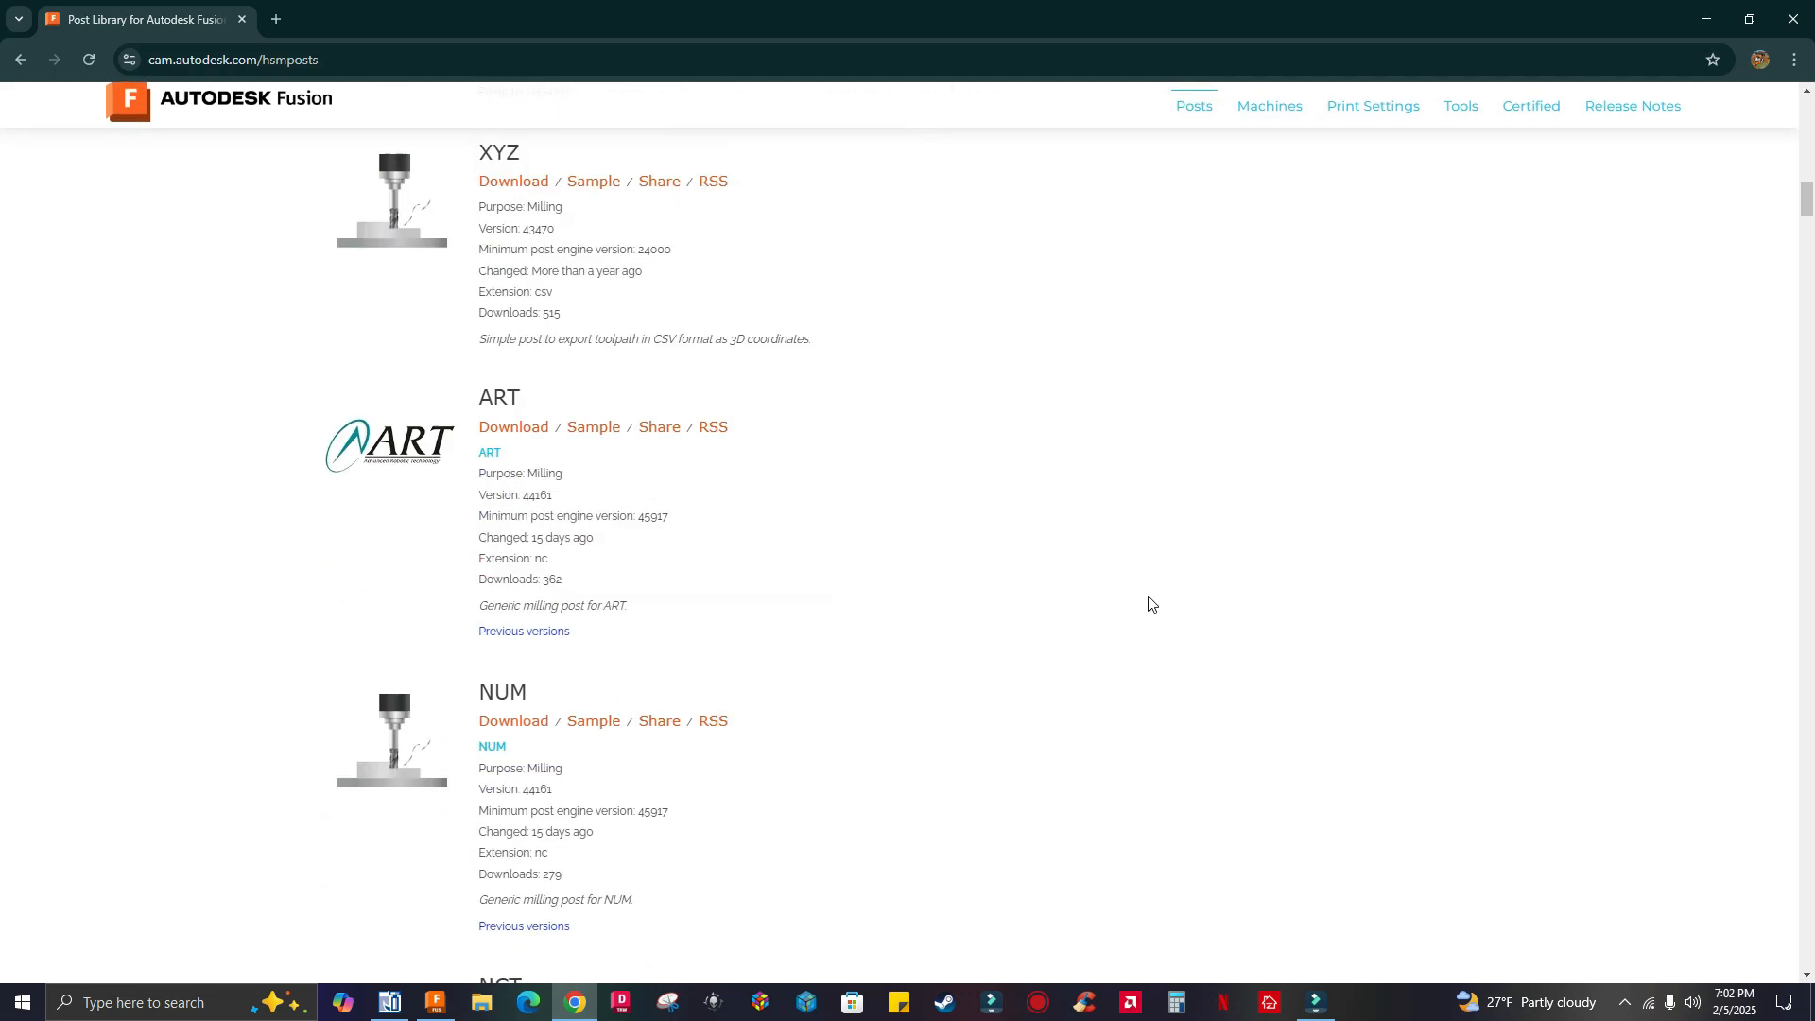
{"action": "scroll", "coordinate": [775, 701], "scroll_direction": "down", "scroll_amount": 20}
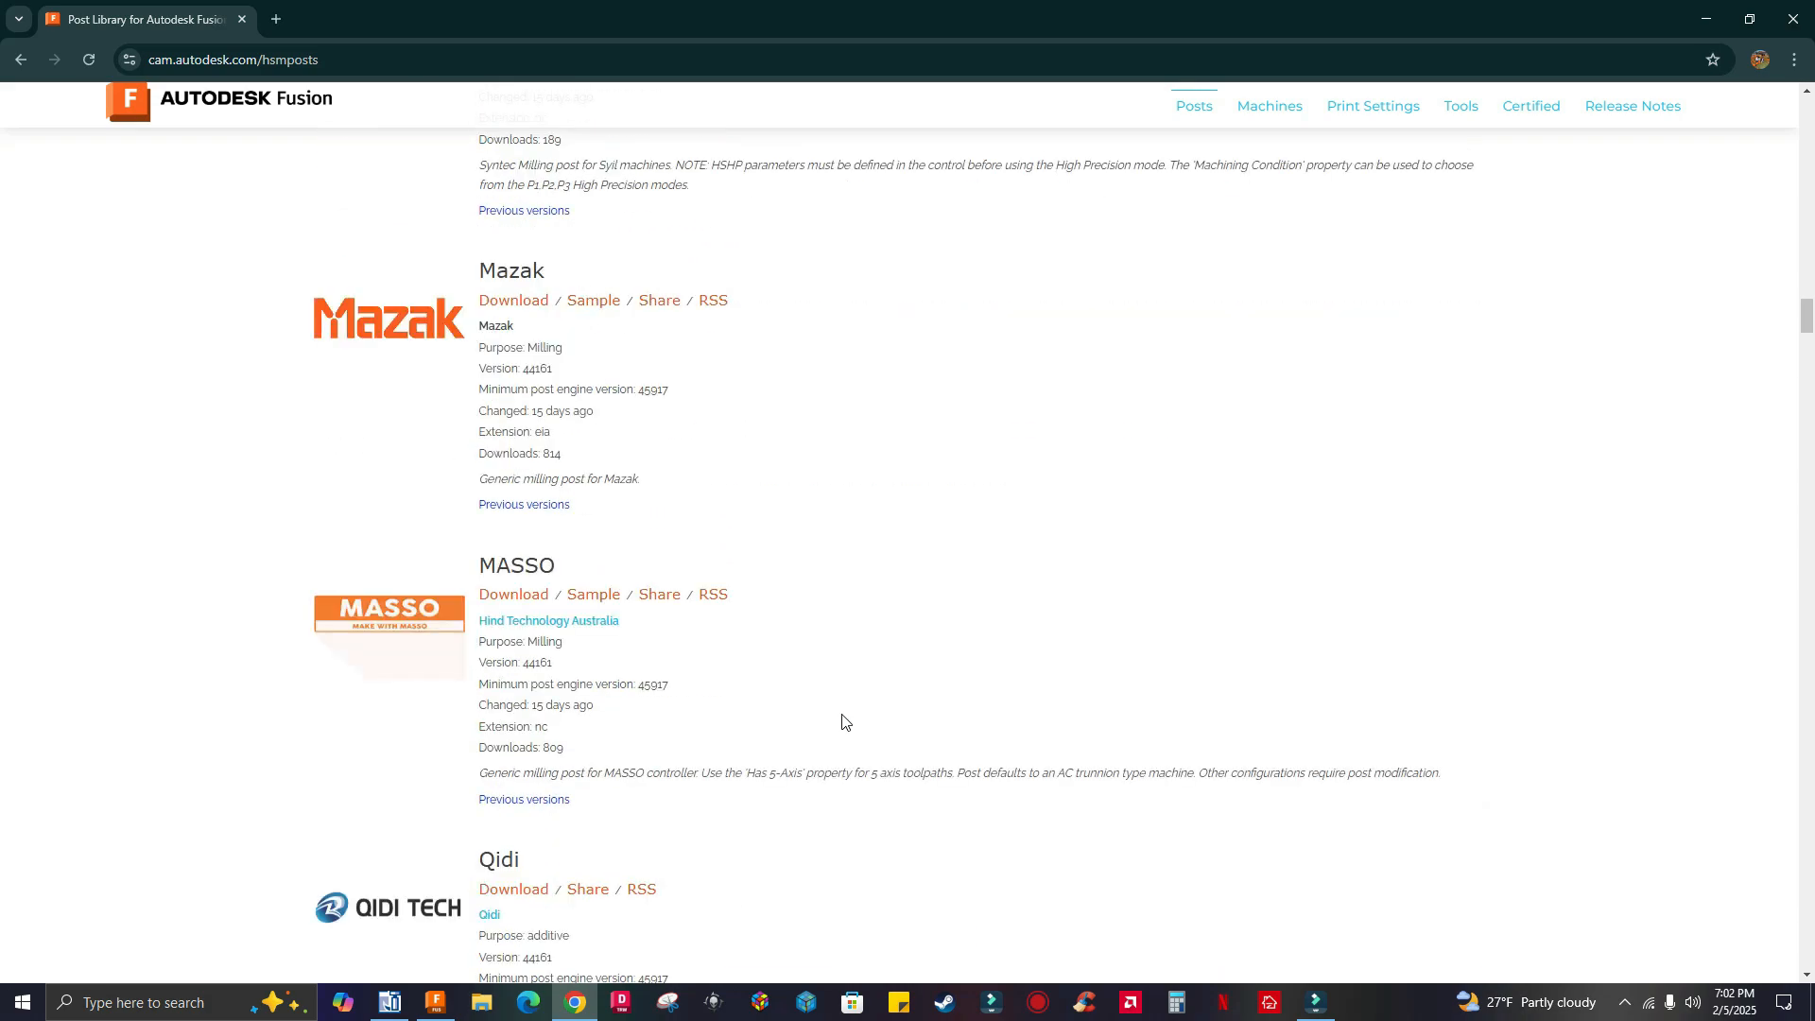
{"action": "scroll", "coordinate": [844, 722], "scroll_direction": "down", "scroll_amount": 20}
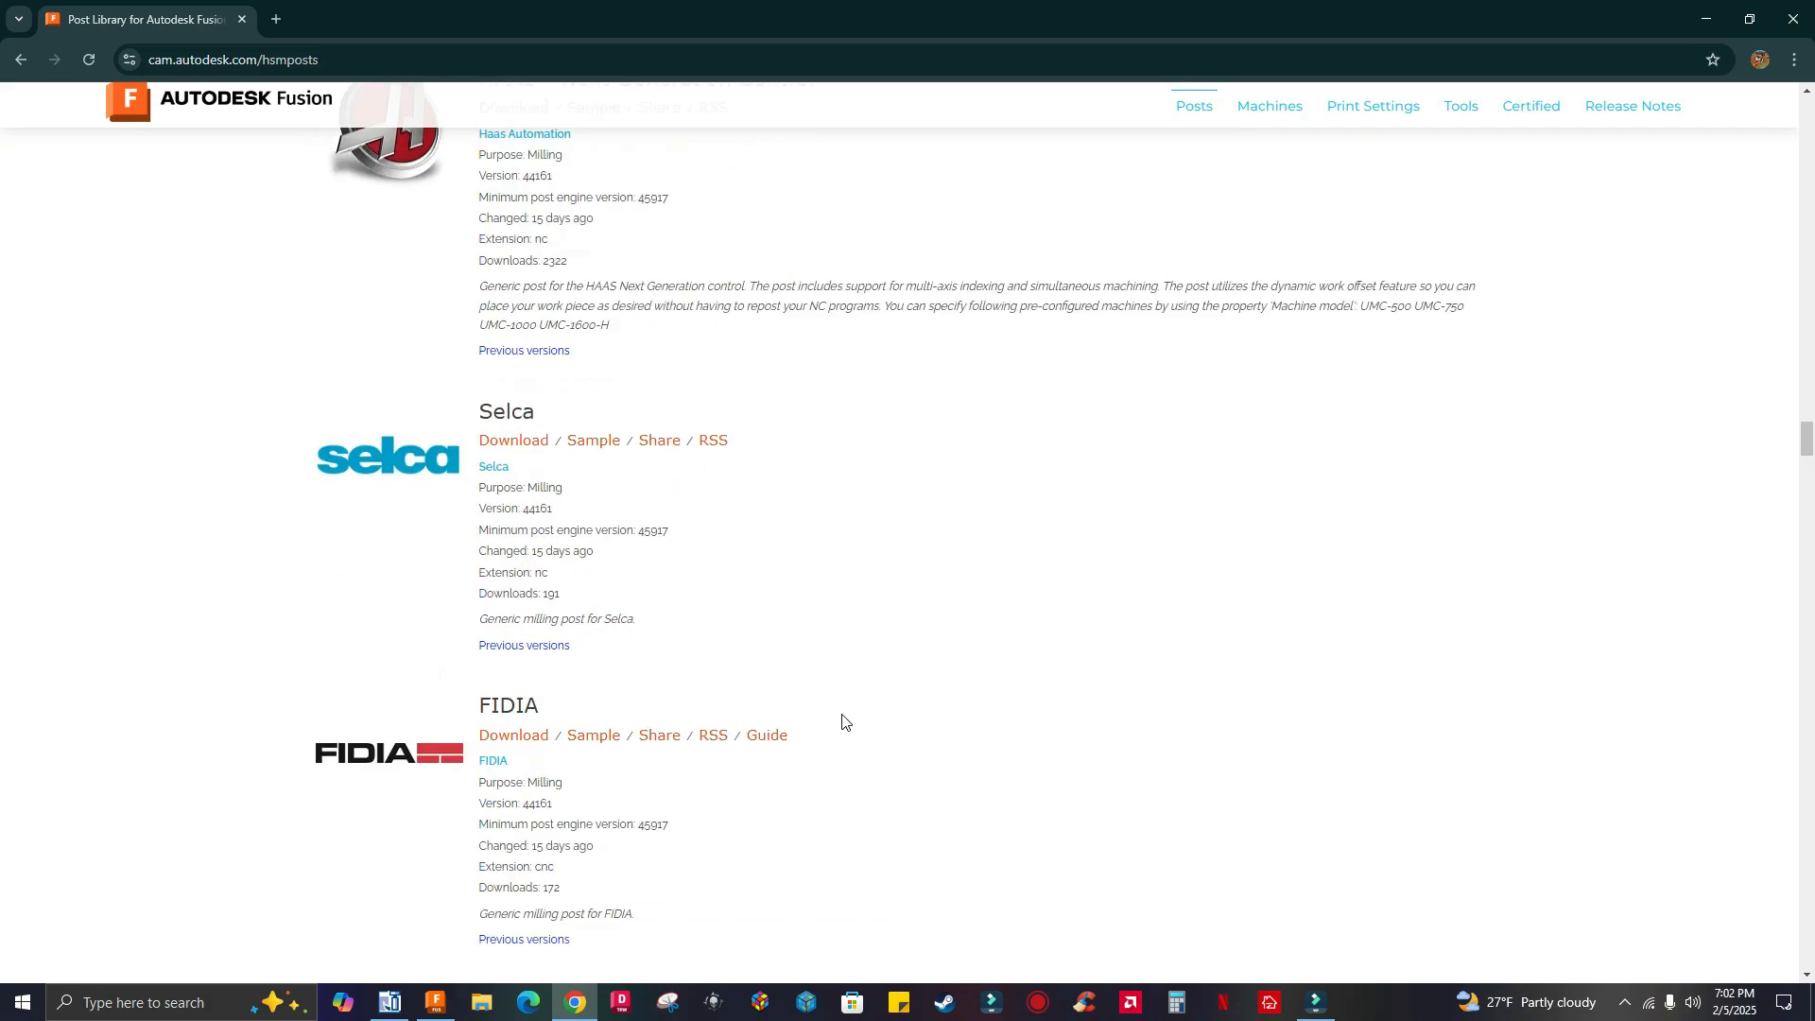
{"action": "scroll", "coordinate": [844, 722], "scroll_direction": "down", "scroll_amount": 19}
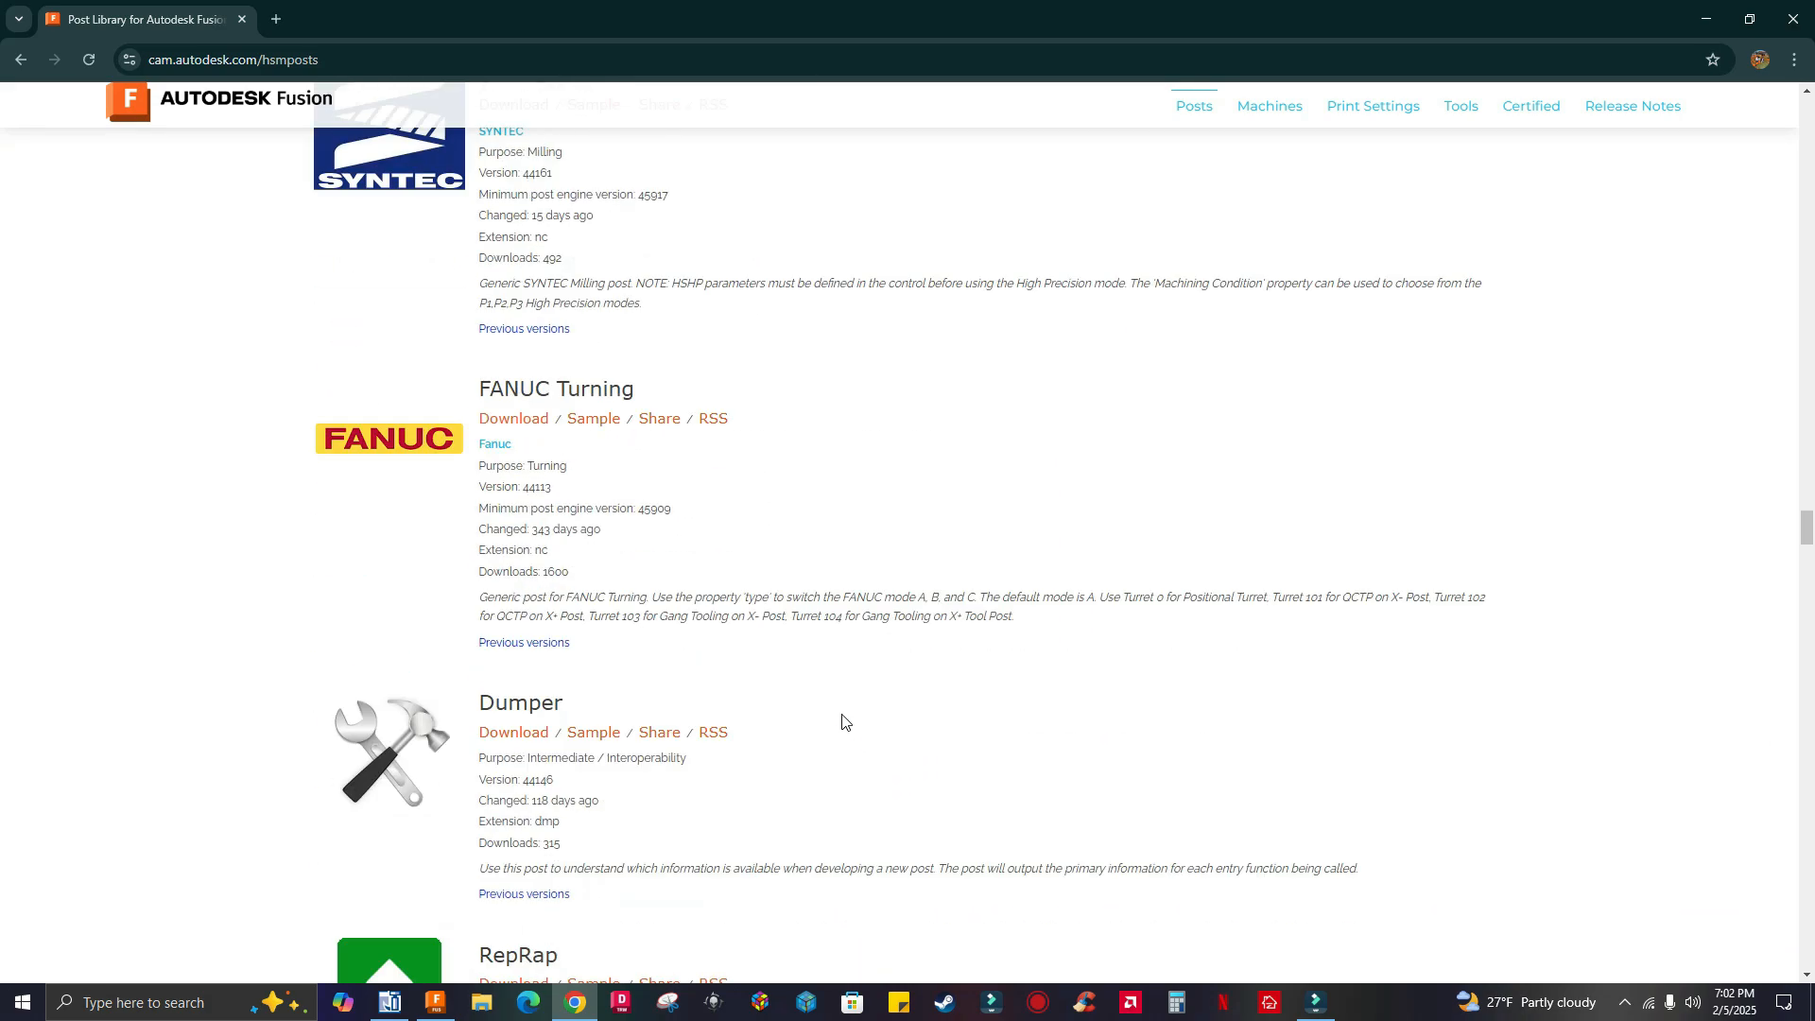
{"action": "scroll", "coordinate": [842, 720], "scroll_direction": "down", "scroll_amount": 2}
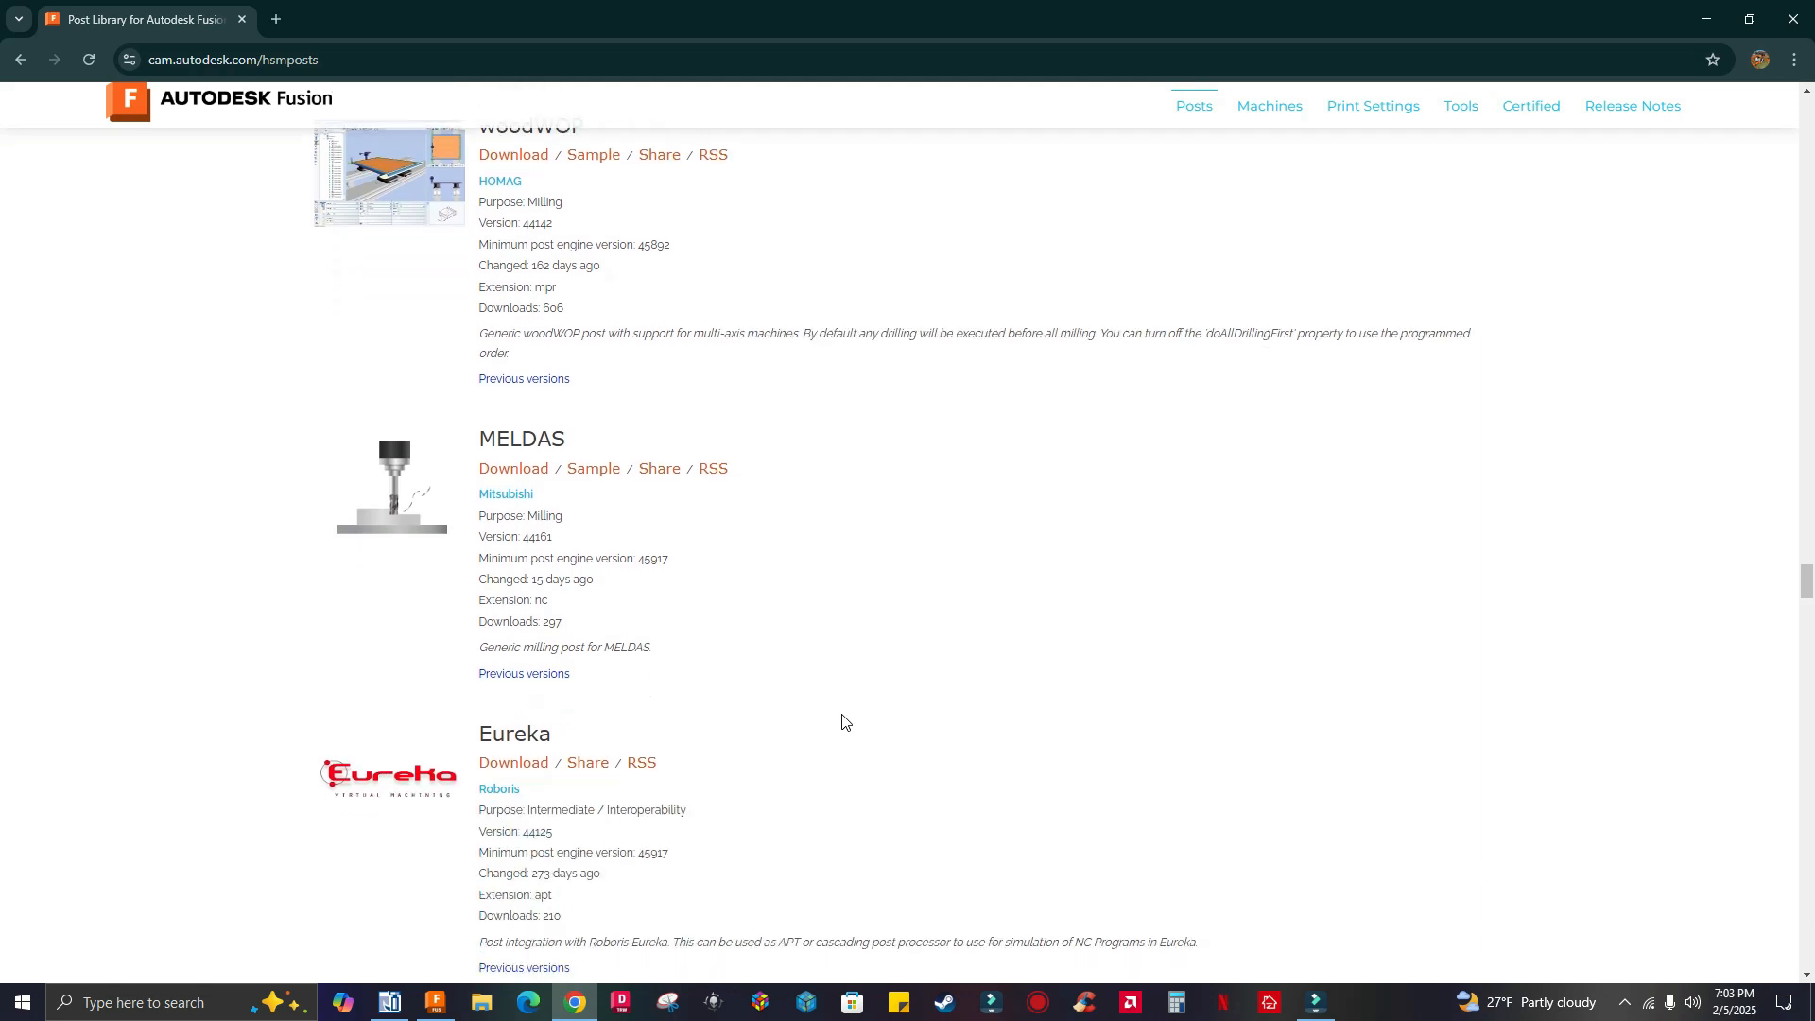
{"action": "scroll", "coordinate": [832, 709], "scroll_direction": "up", "scroll_amount": 4}
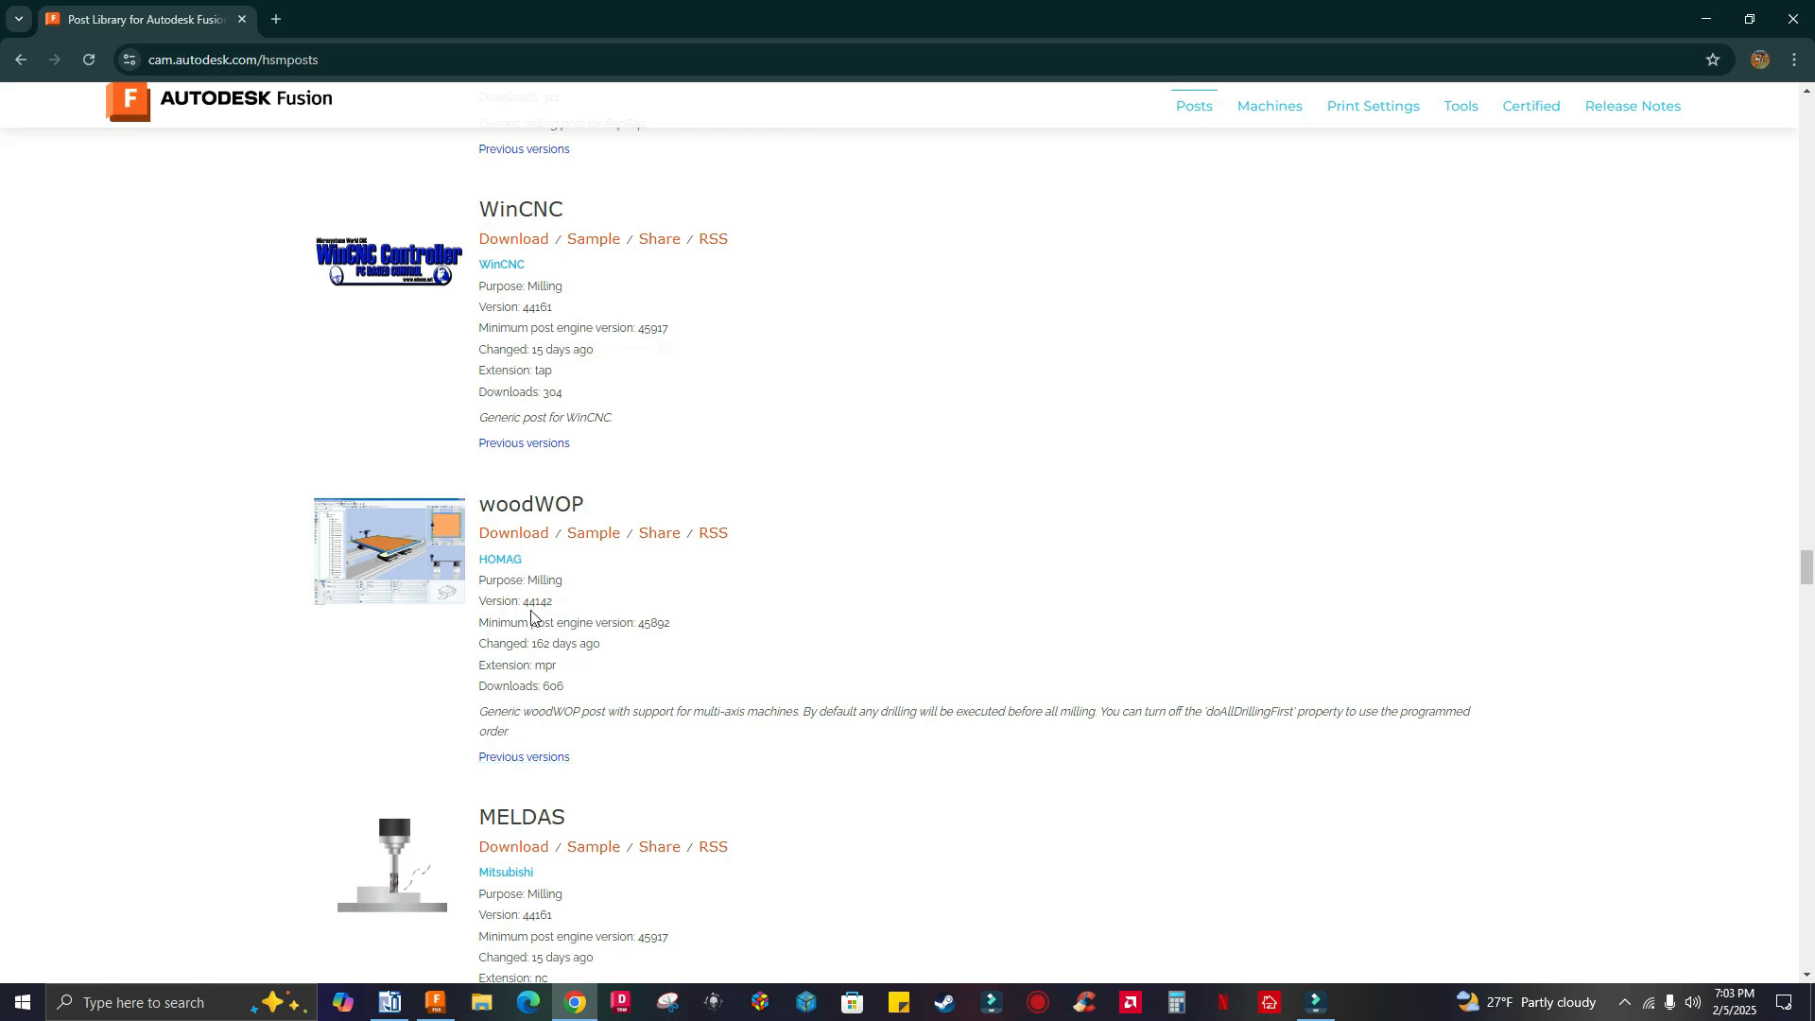
Step: Download revision 44142 from the woodWOP post's previous versions and show the downloaded file in its folder
{"action": "left_click", "coordinate": [524, 762]}
{"action": "scroll", "coordinate": [714, 756], "scroll_direction": "down", "scroll_amount": 2}
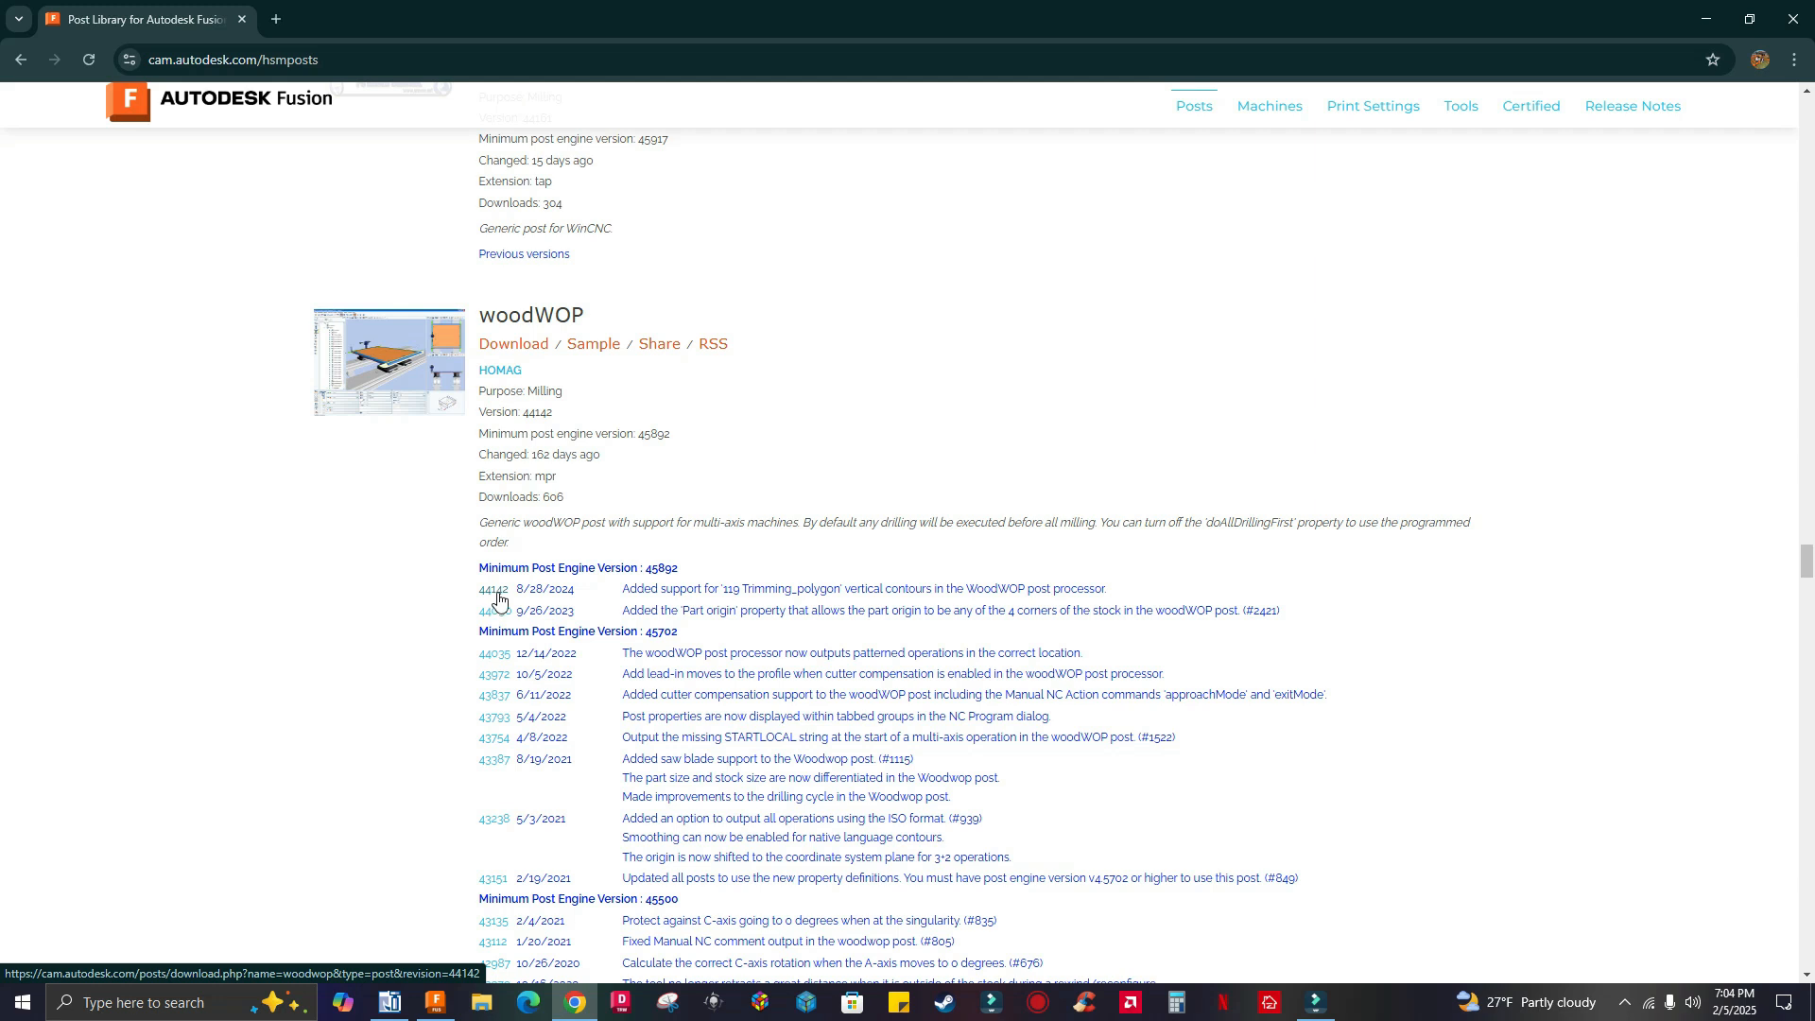
{"action": "left_click", "coordinate": [495, 600]}
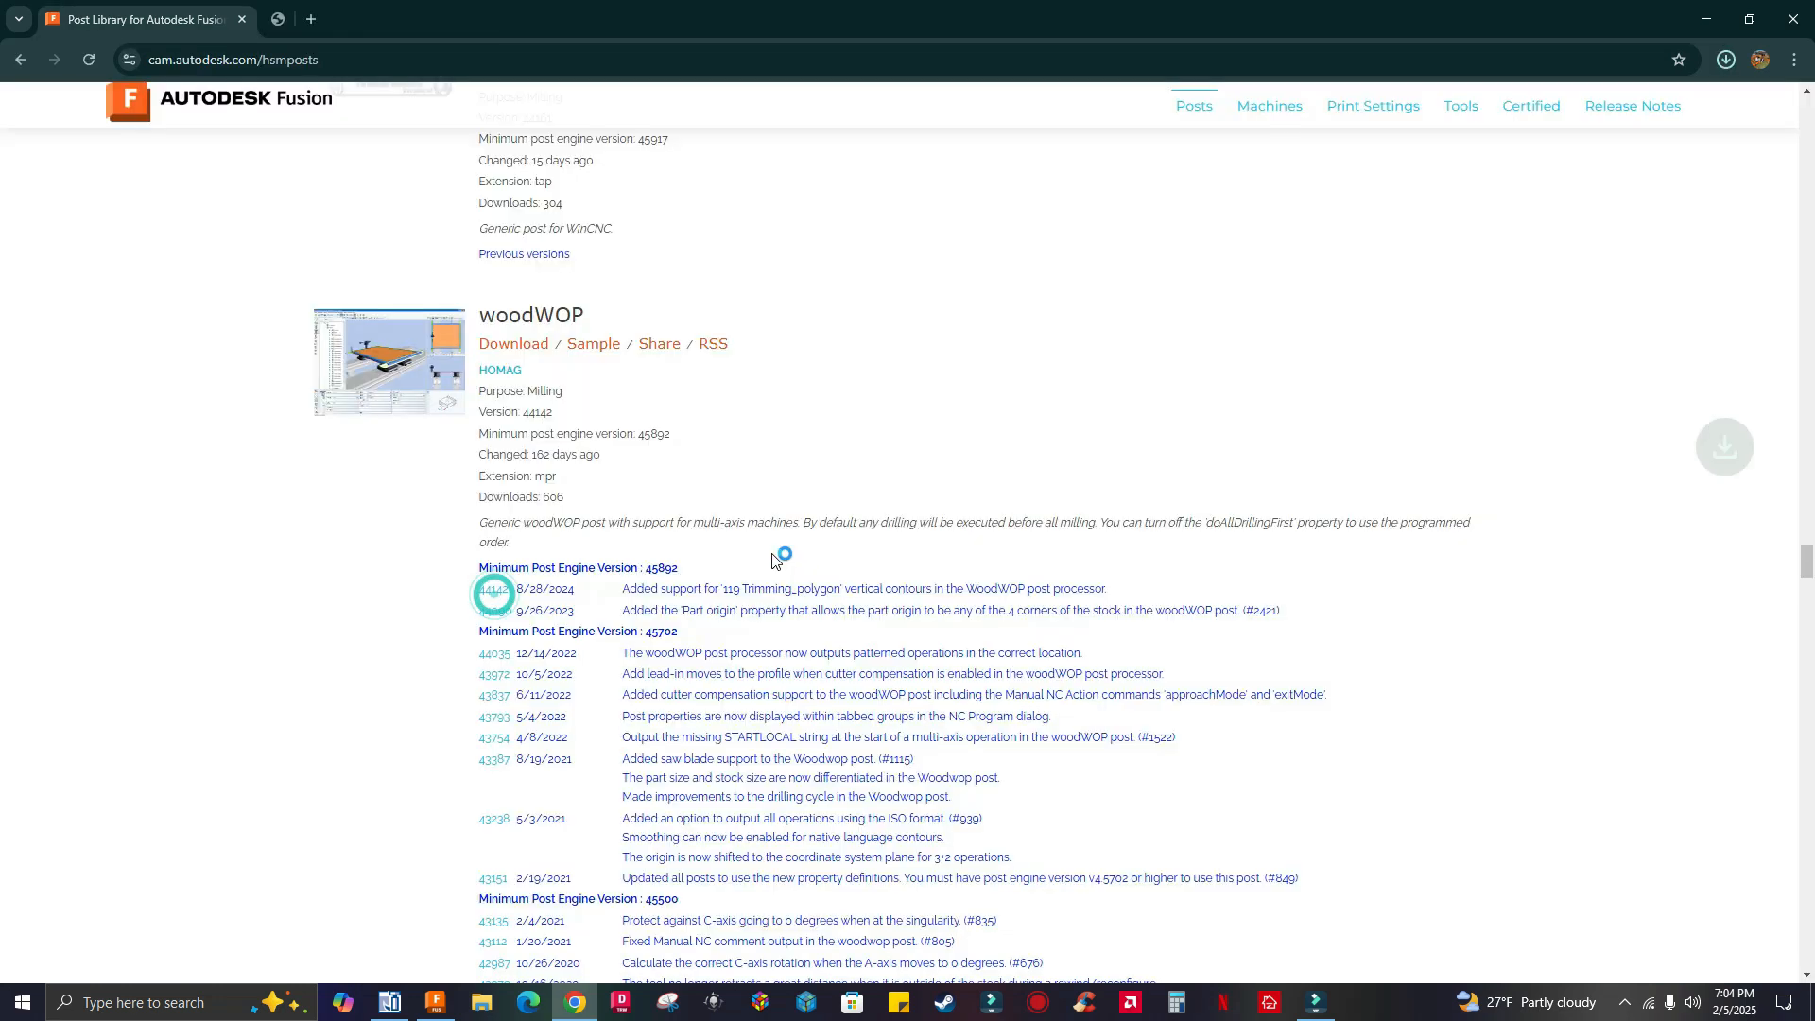
{"action": "mouse_move", "coordinate": [1675, 106]}
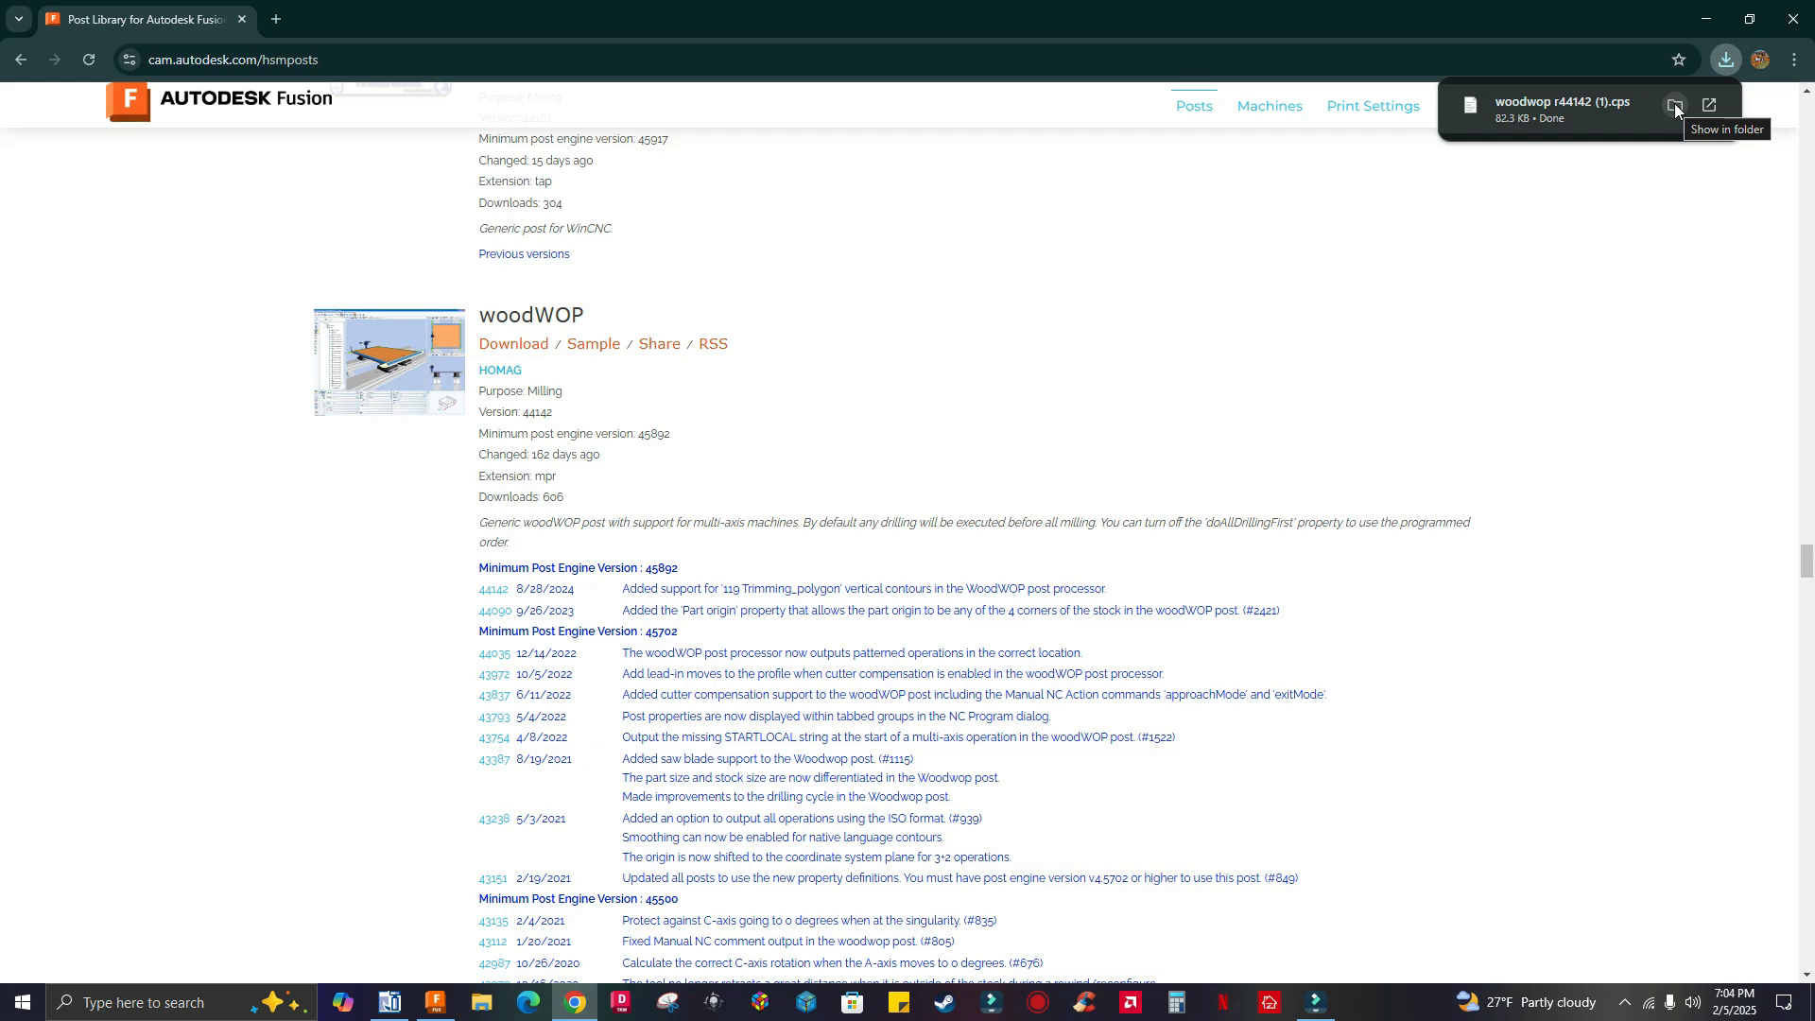
{"action": "left_click", "coordinate": [1664, 106]}
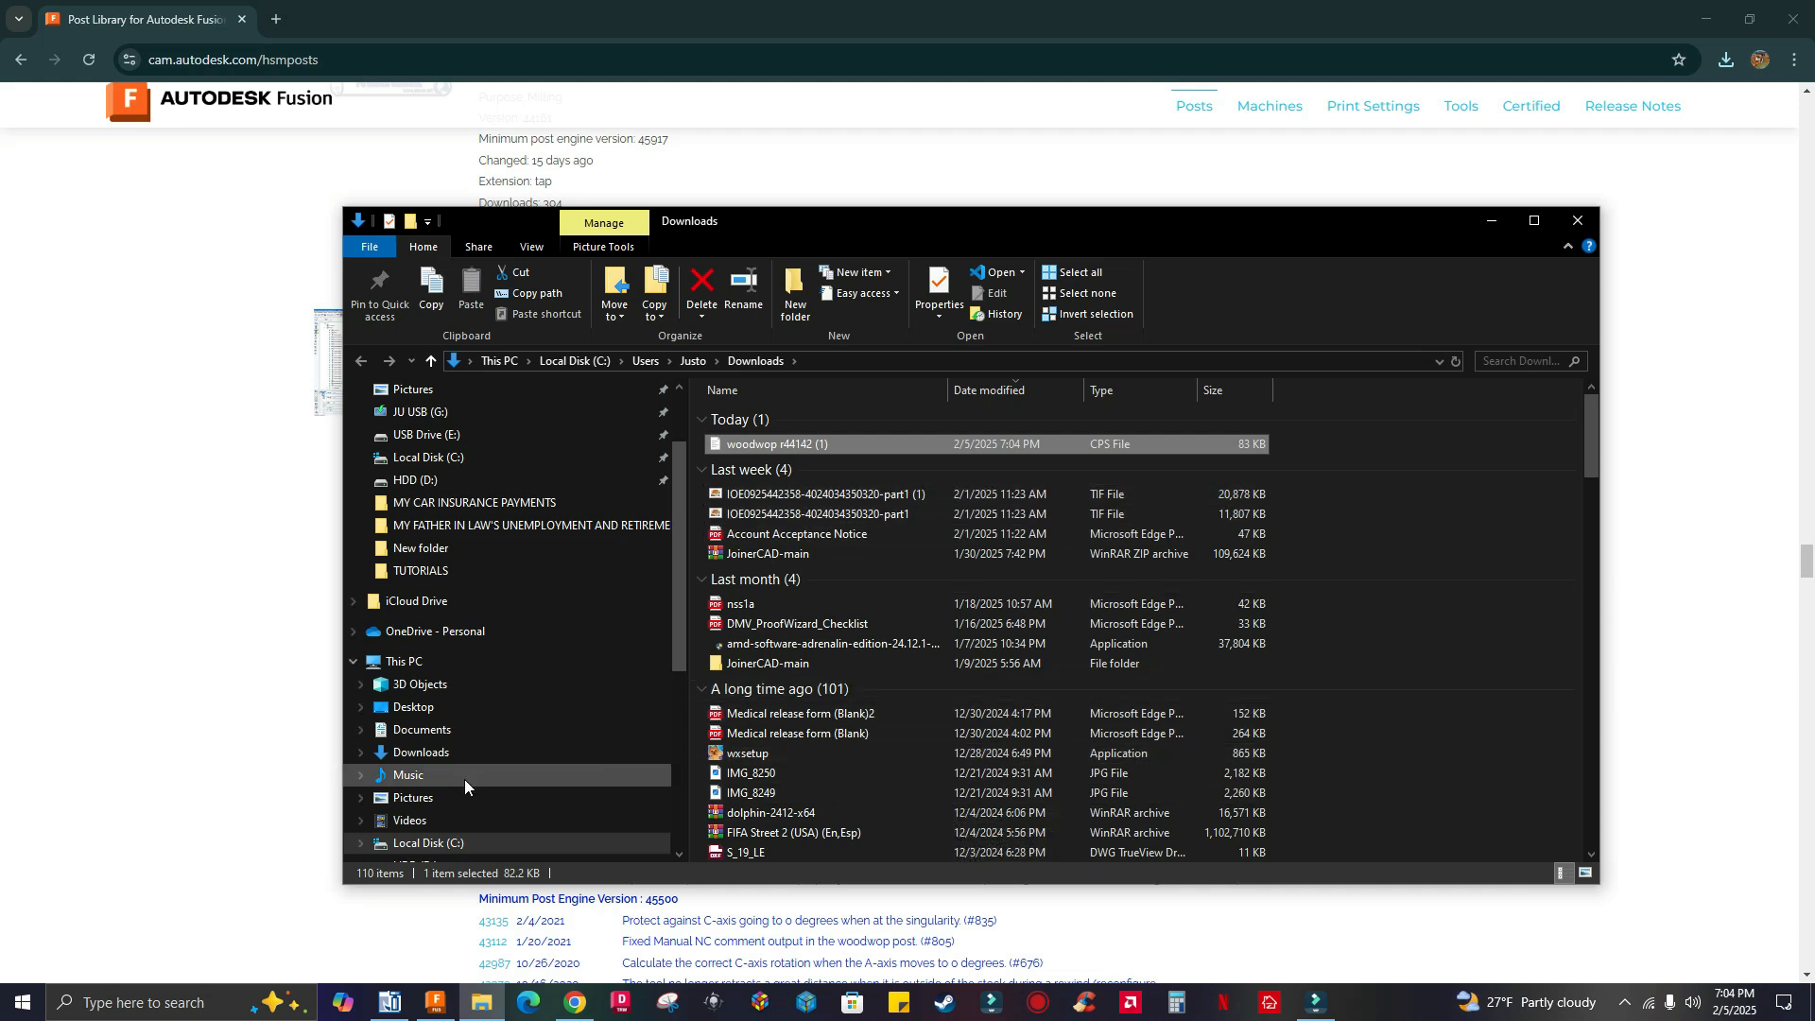
Step: Switch to Autodesk Fusion, change to the Manufacture workspace and open the Post Library
{"action": "left_click", "coordinate": [442, 1008]}
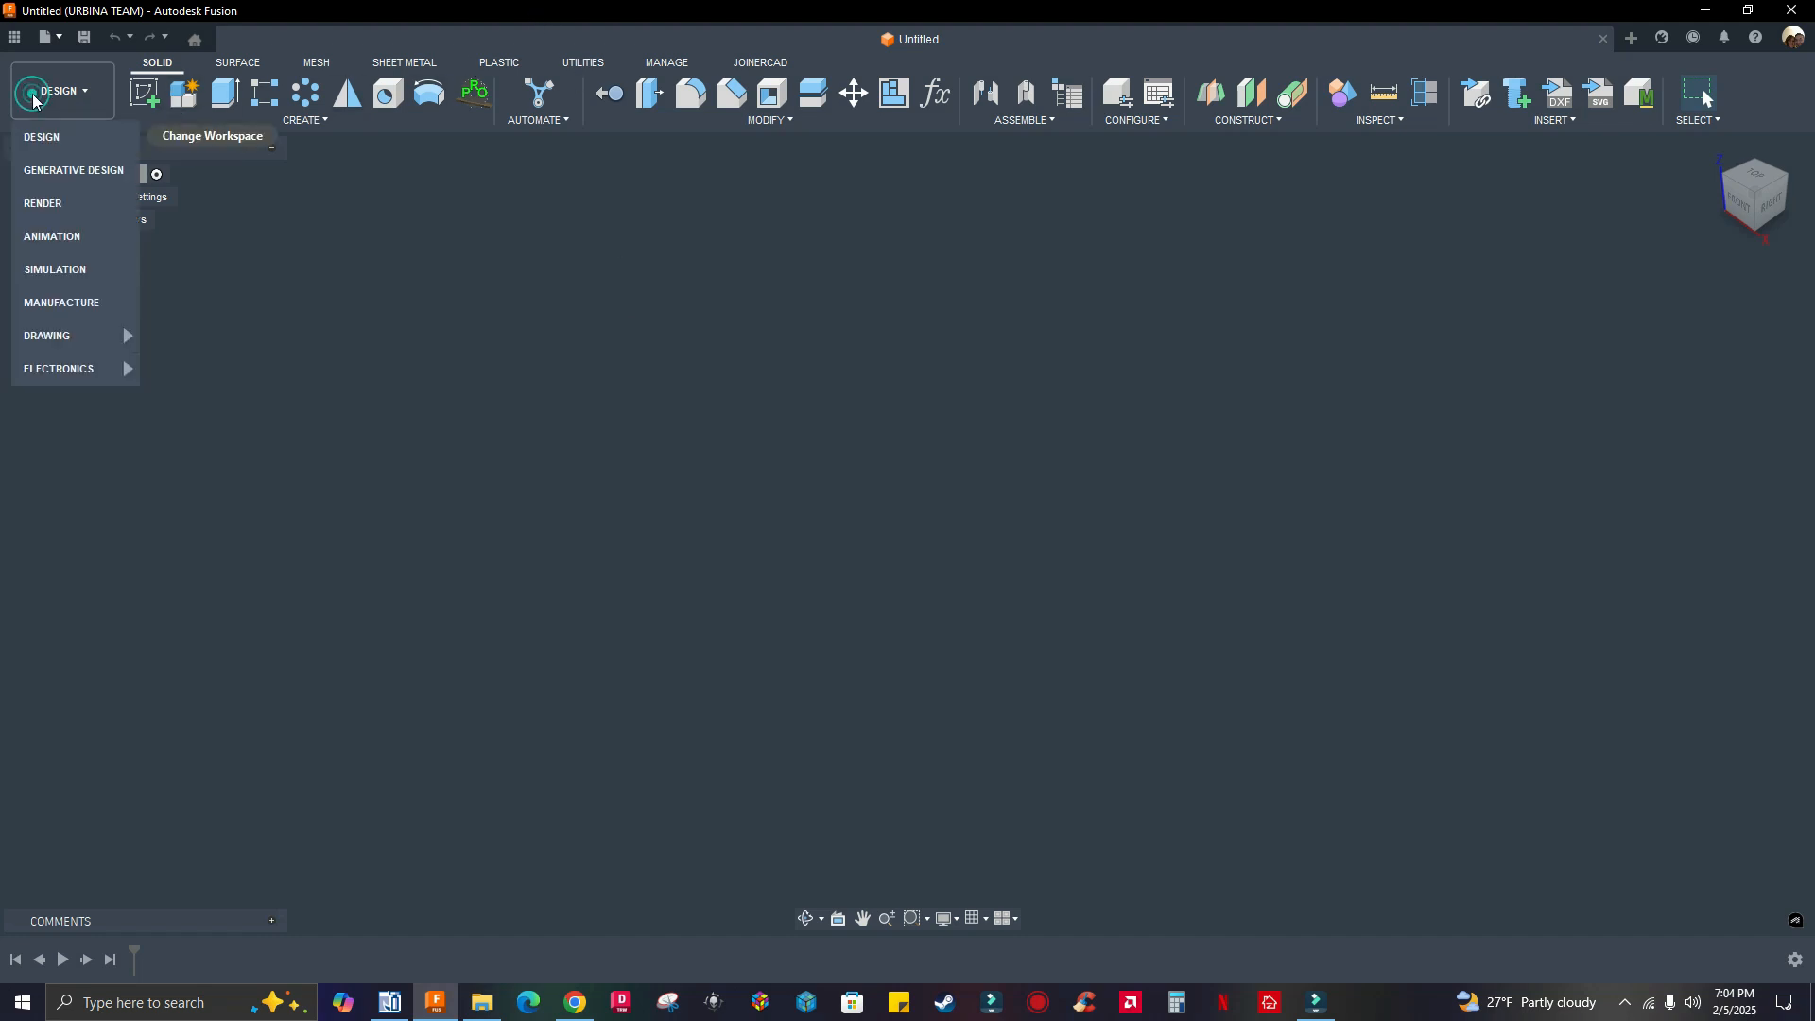
{"action": "left_click", "coordinate": [76, 301]}
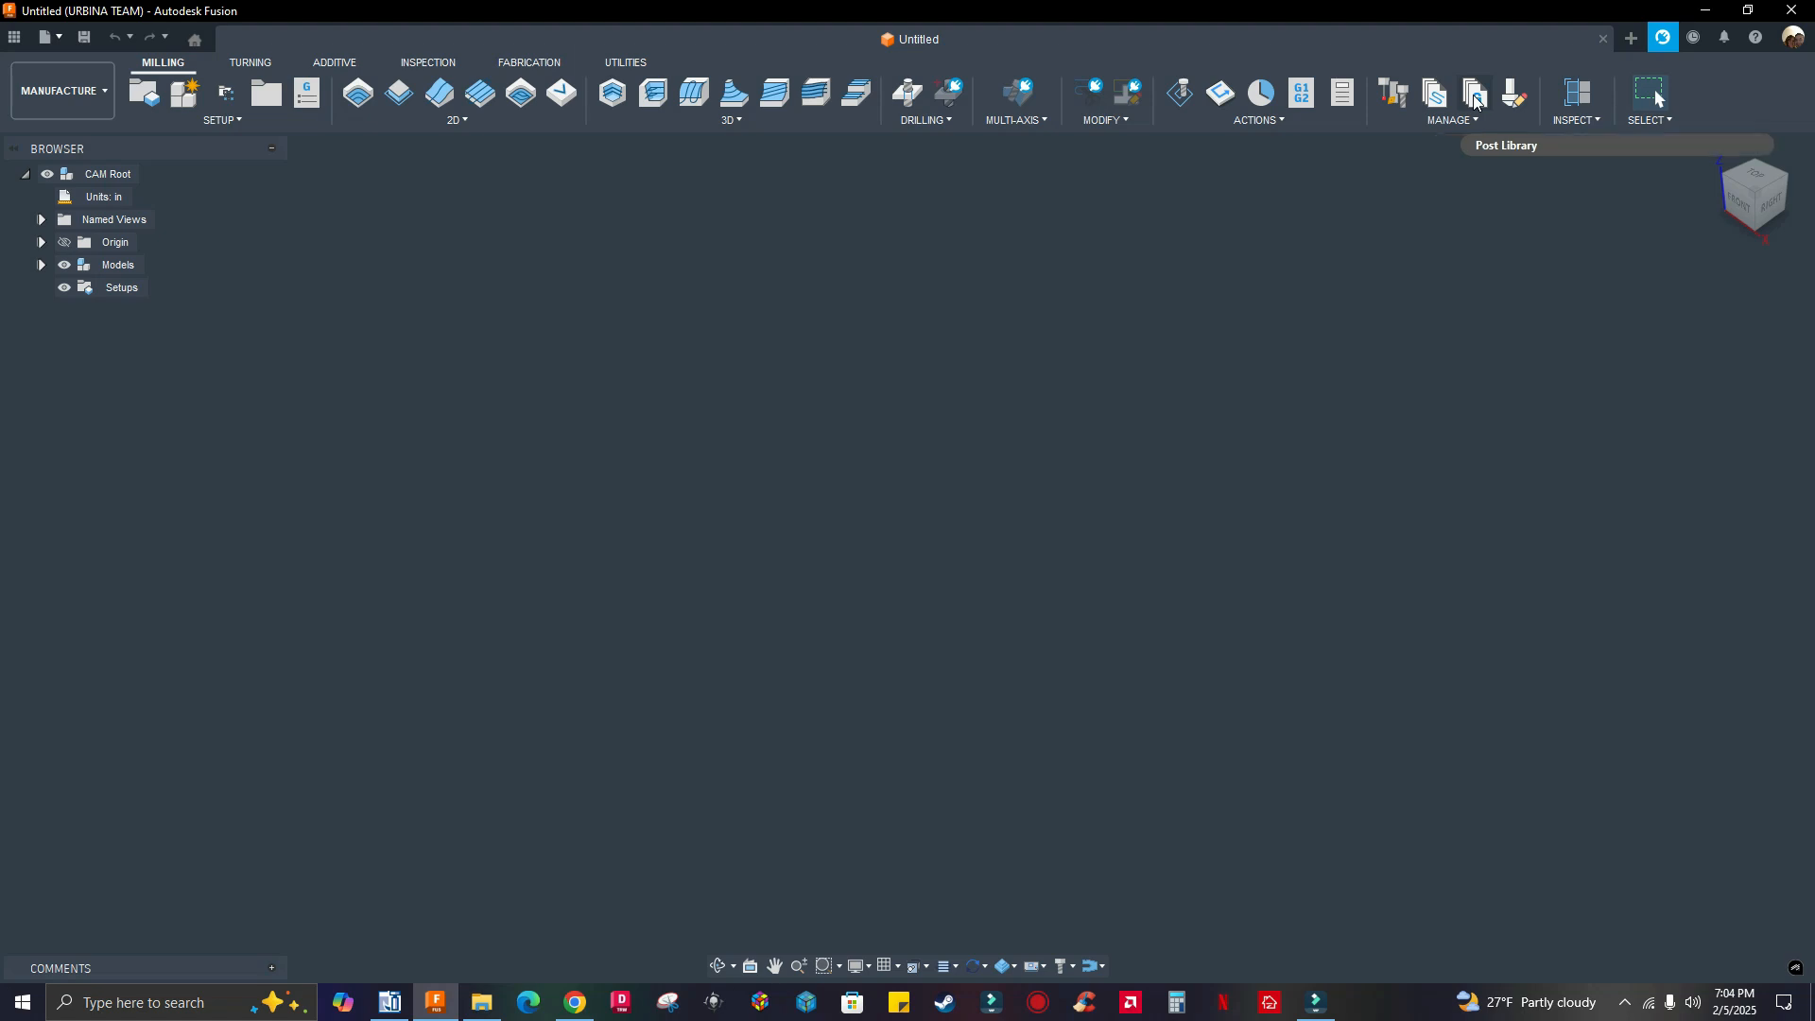
{"action": "left_click", "coordinate": [1475, 94]}
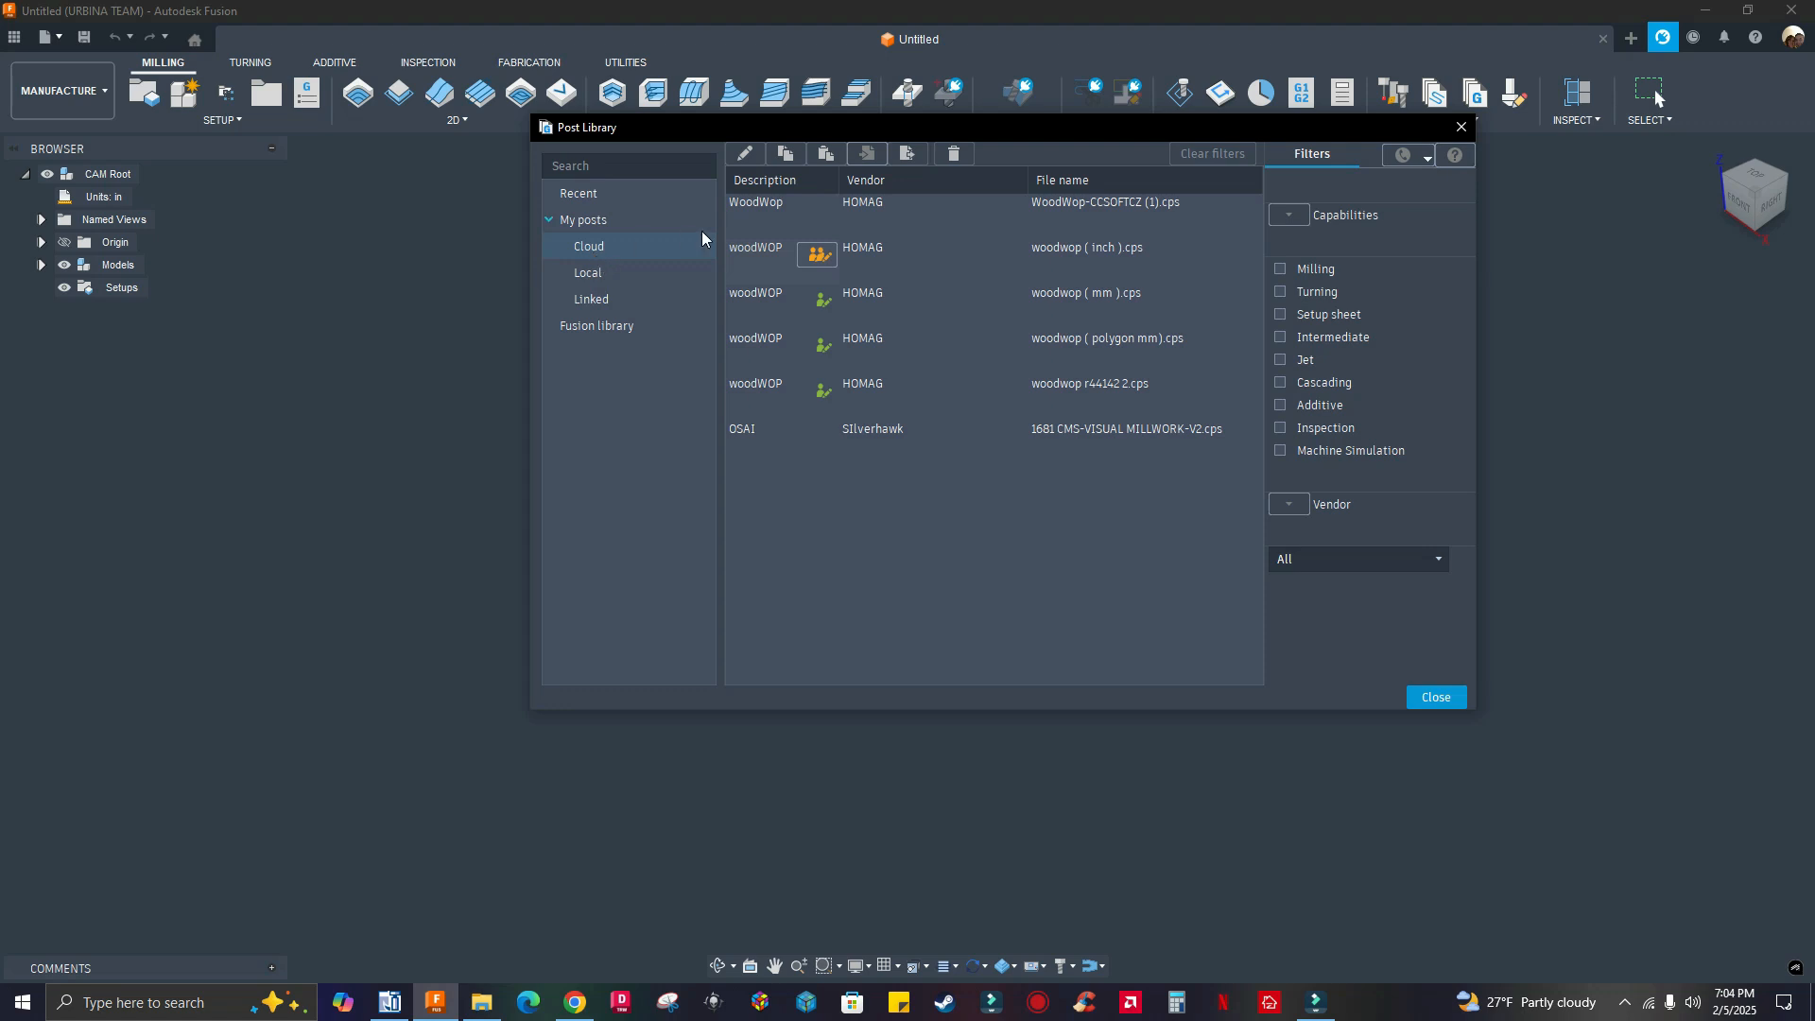
Step: Review the post processors stored under My posts, comparing the Cloud and Local collections
{"action": "left_click", "coordinate": [584, 274]}
{"action": "left_click", "coordinate": [586, 249]}
{"action": "left_click", "coordinate": [591, 276]}
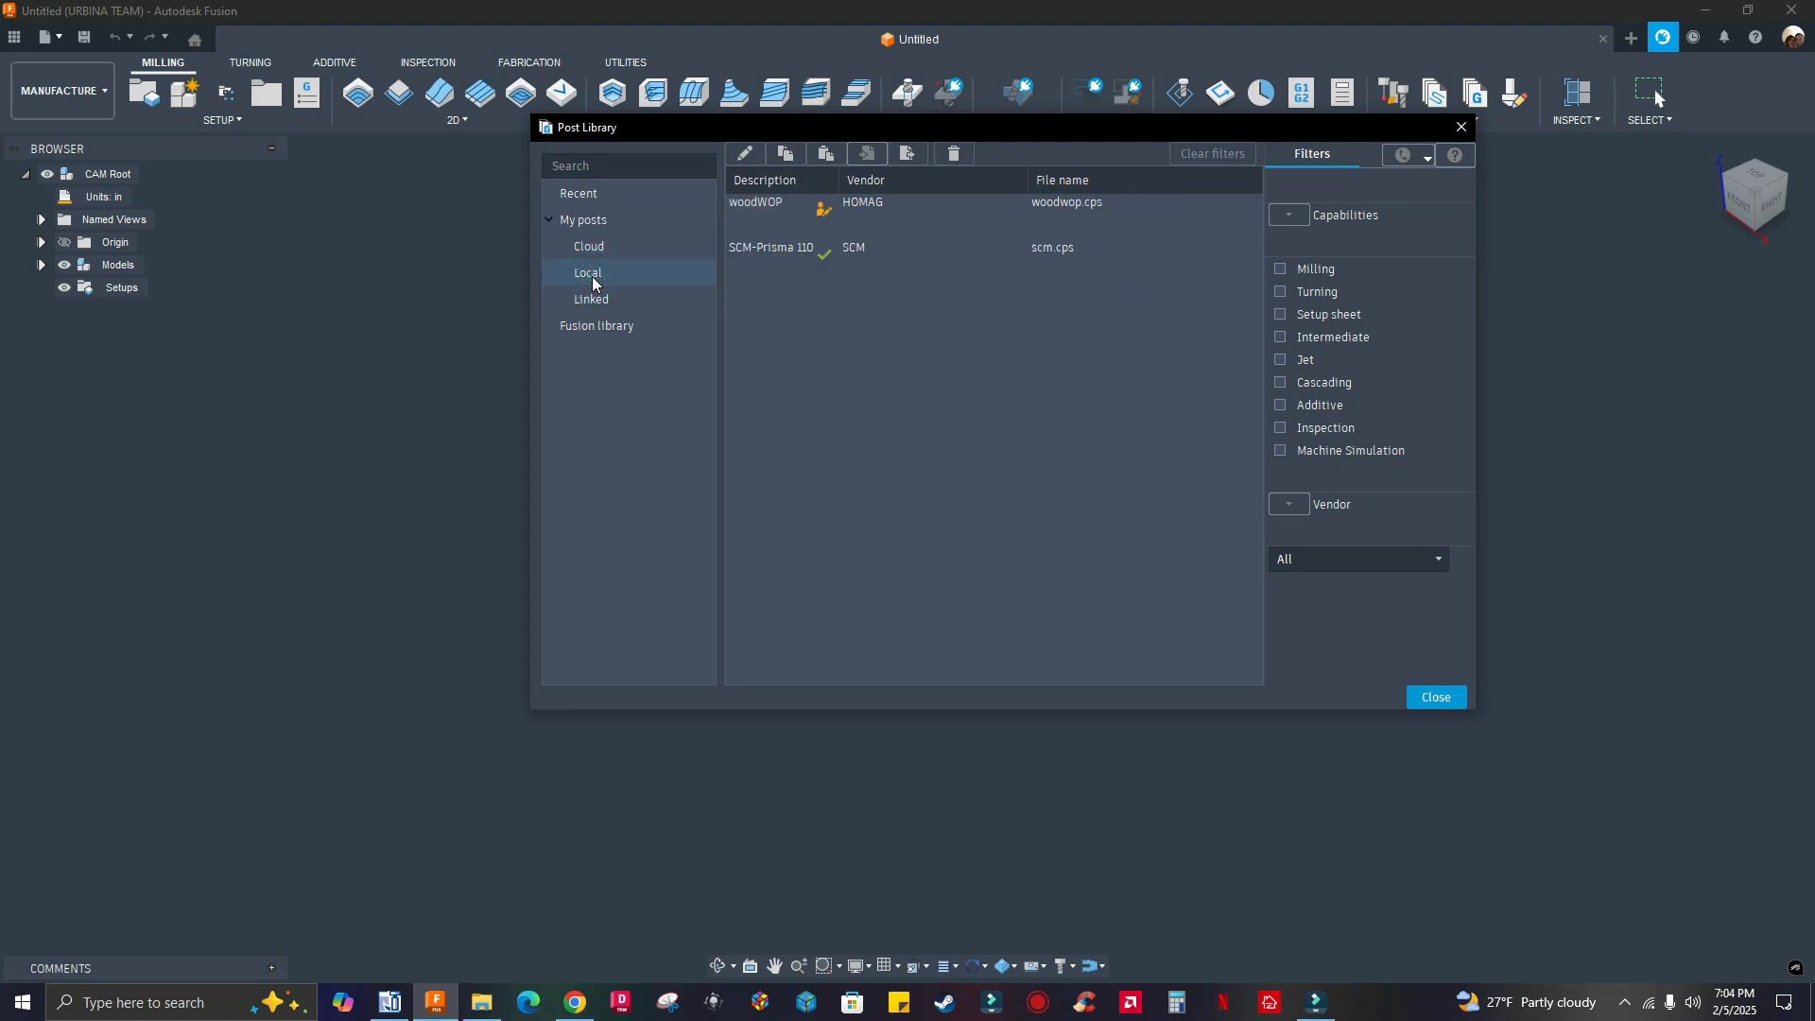
{"action": "left_click", "coordinate": [597, 248]}
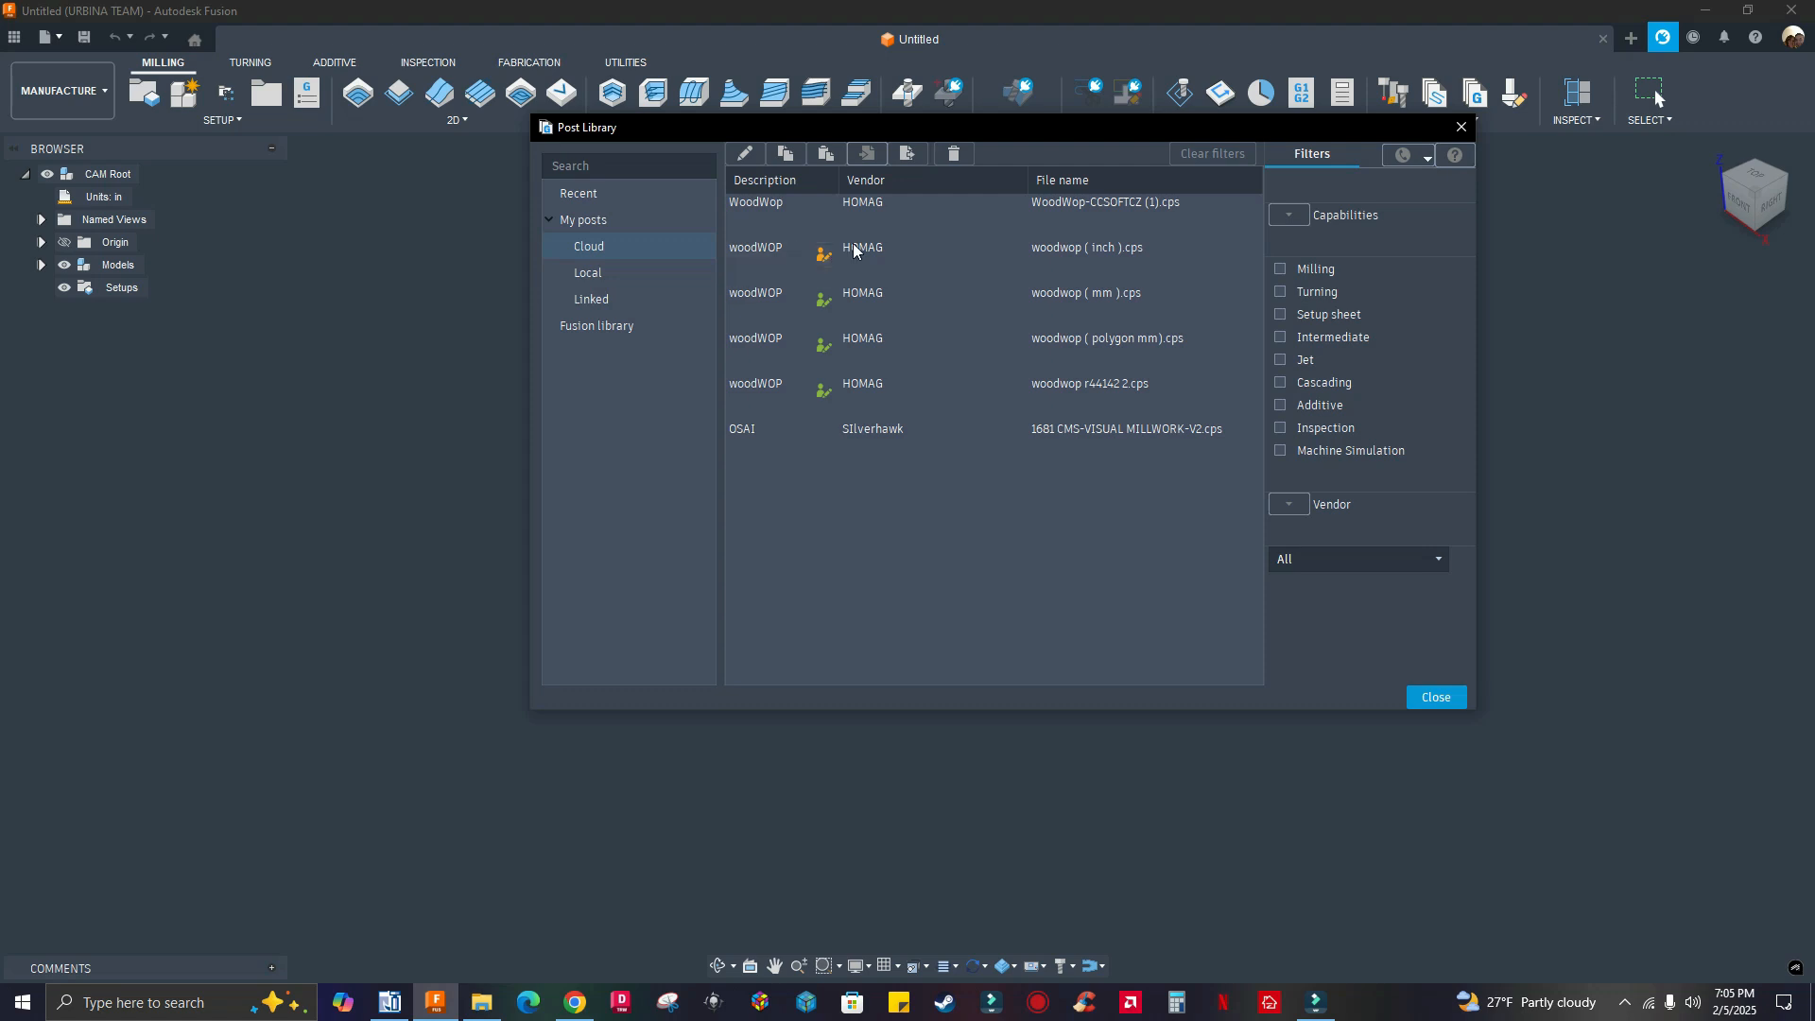
{"action": "mouse_move", "coordinate": [830, 264]}
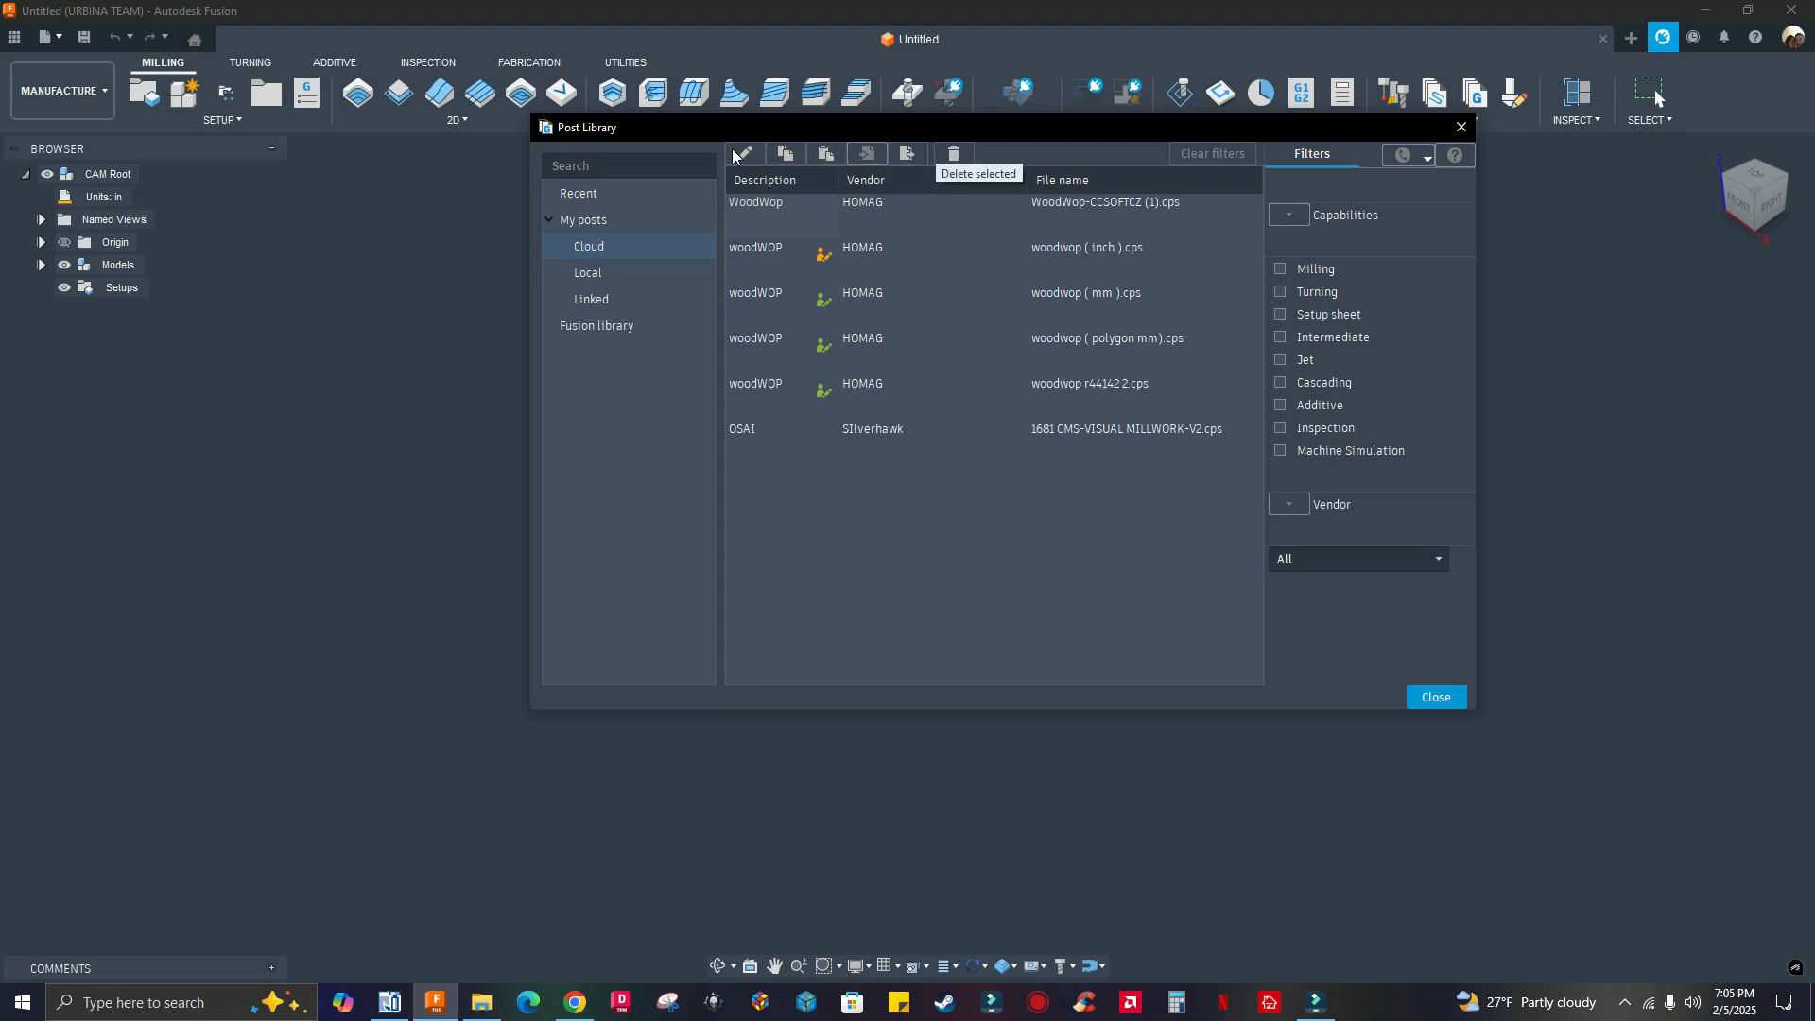
{"action": "left_click", "coordinate": [606, 219]}
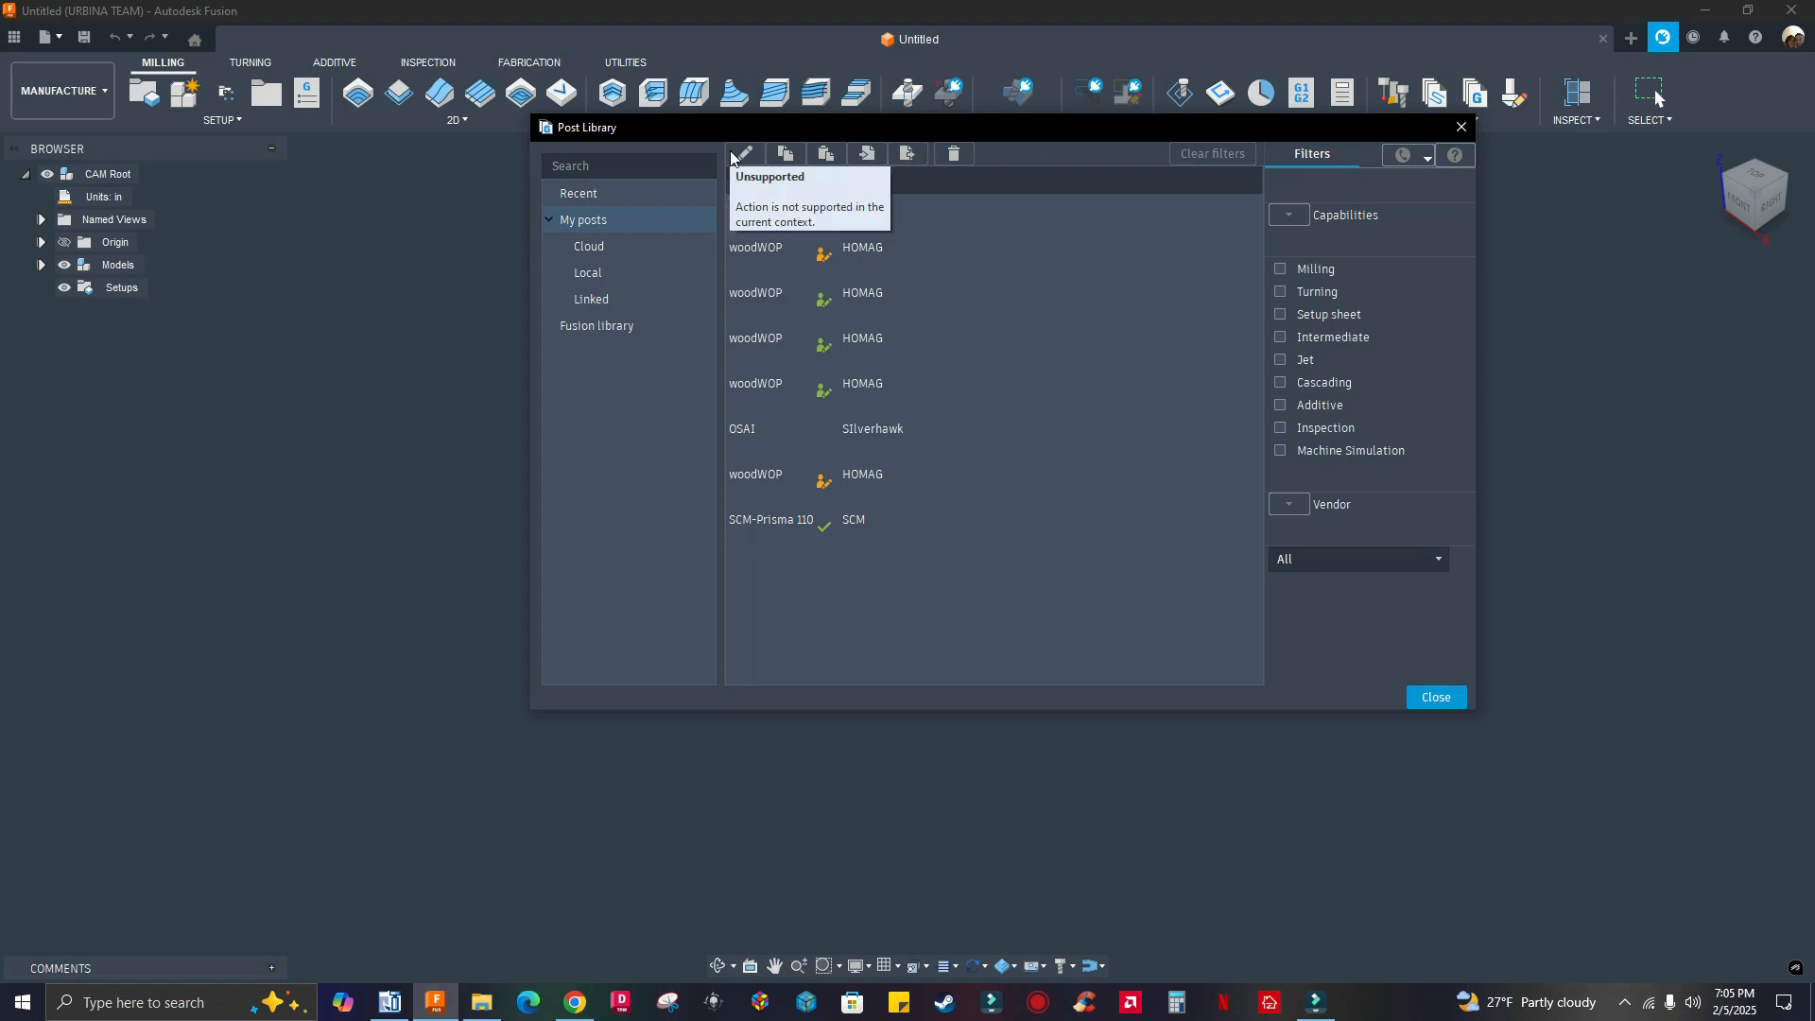
{"action": "left_click", "coordinate": [581, 249]}
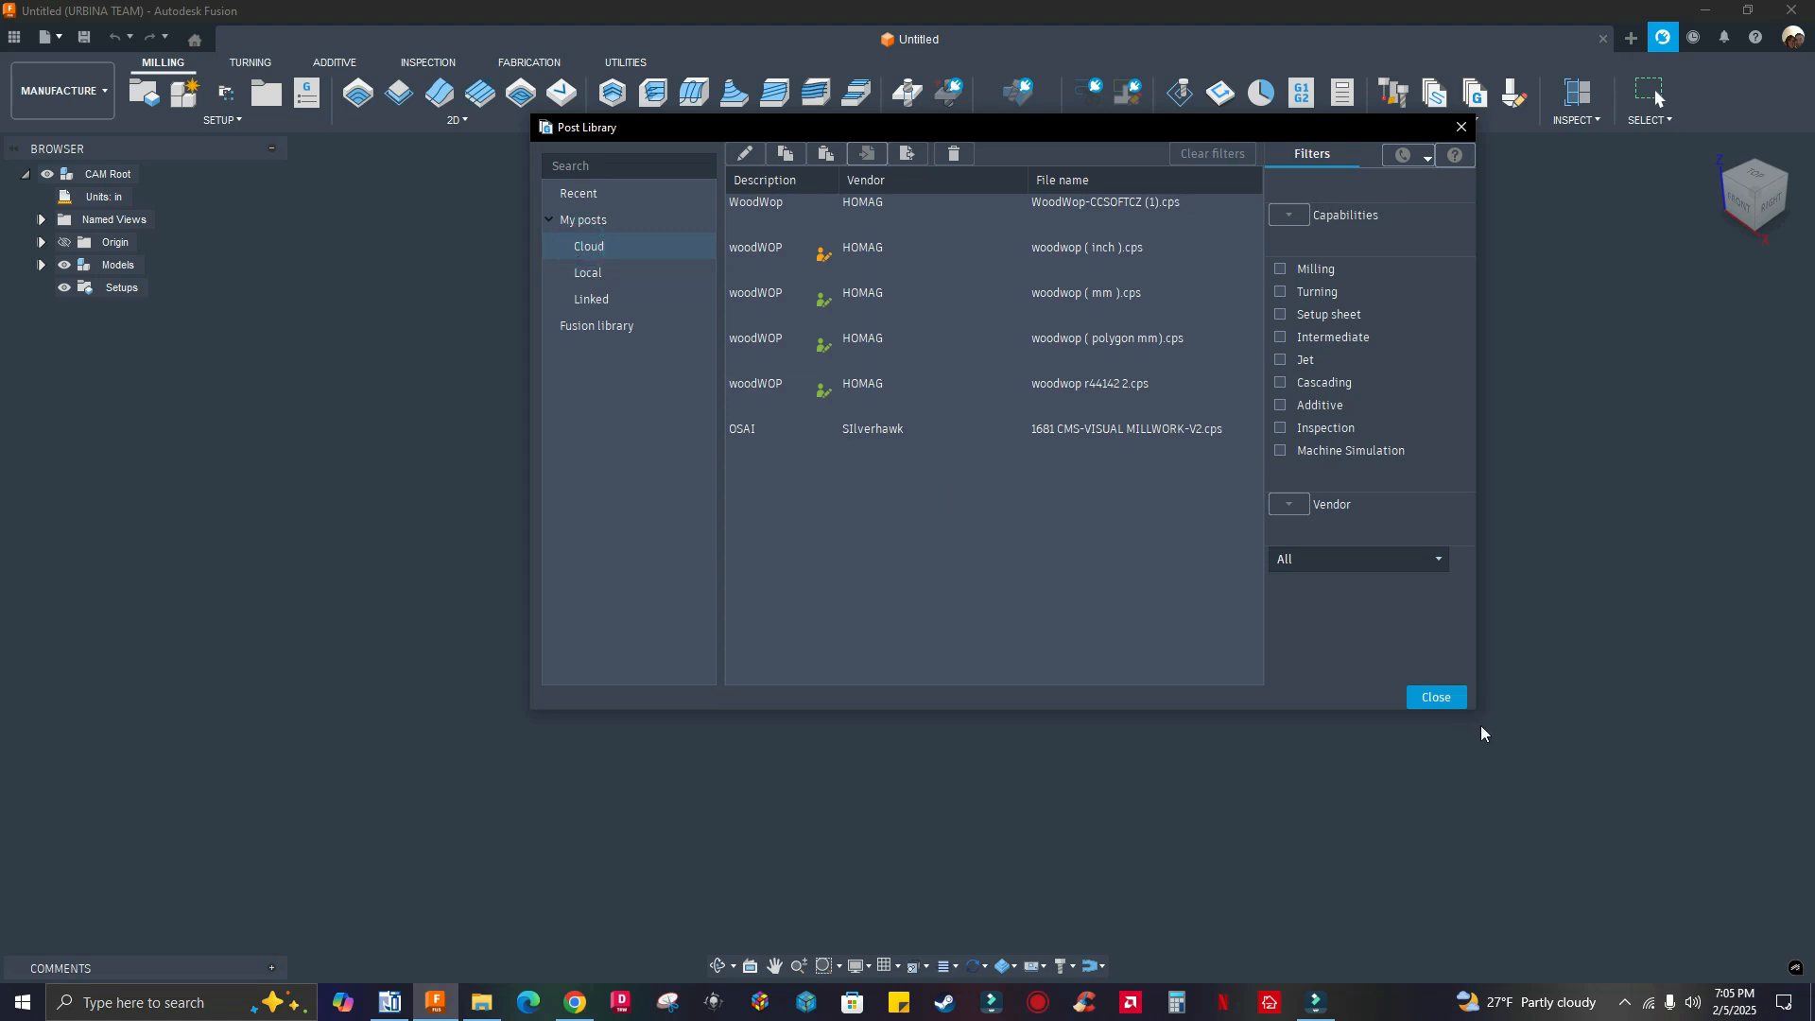
{"action": "left_click", "coordinate": [1436, 696]}
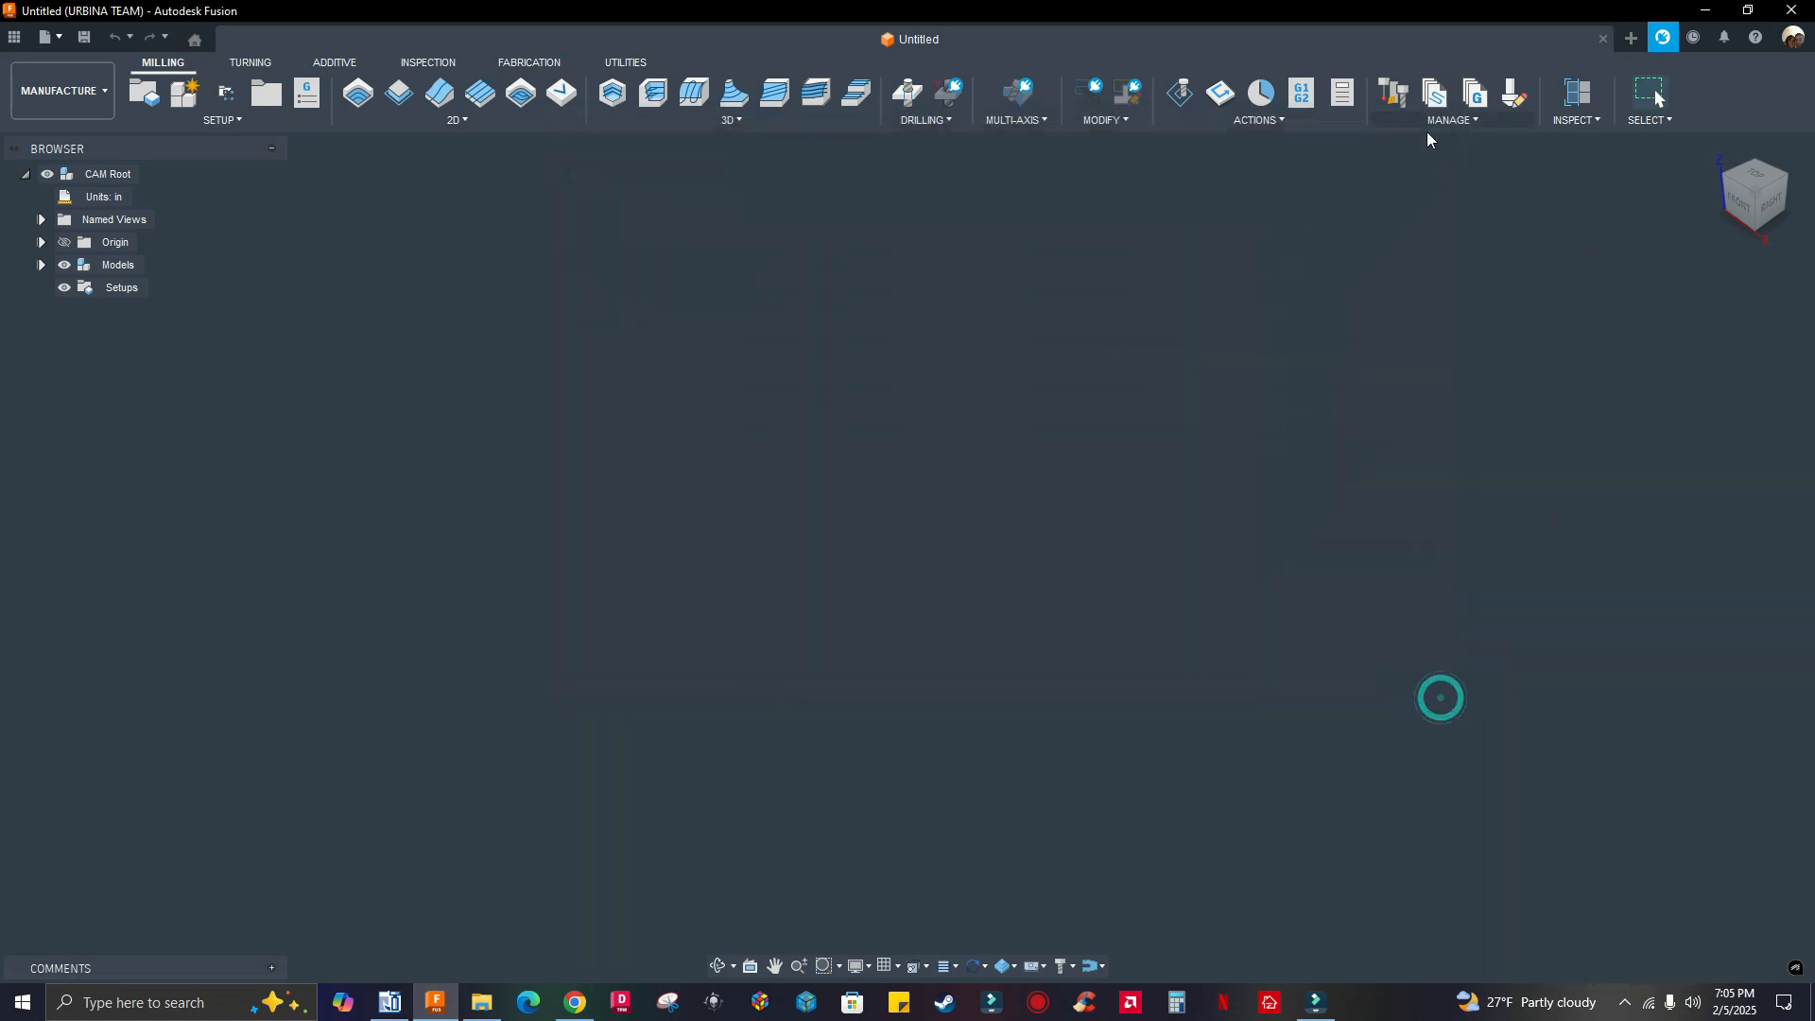
{"action": "left_click", "coordinate": [1482, 101]}
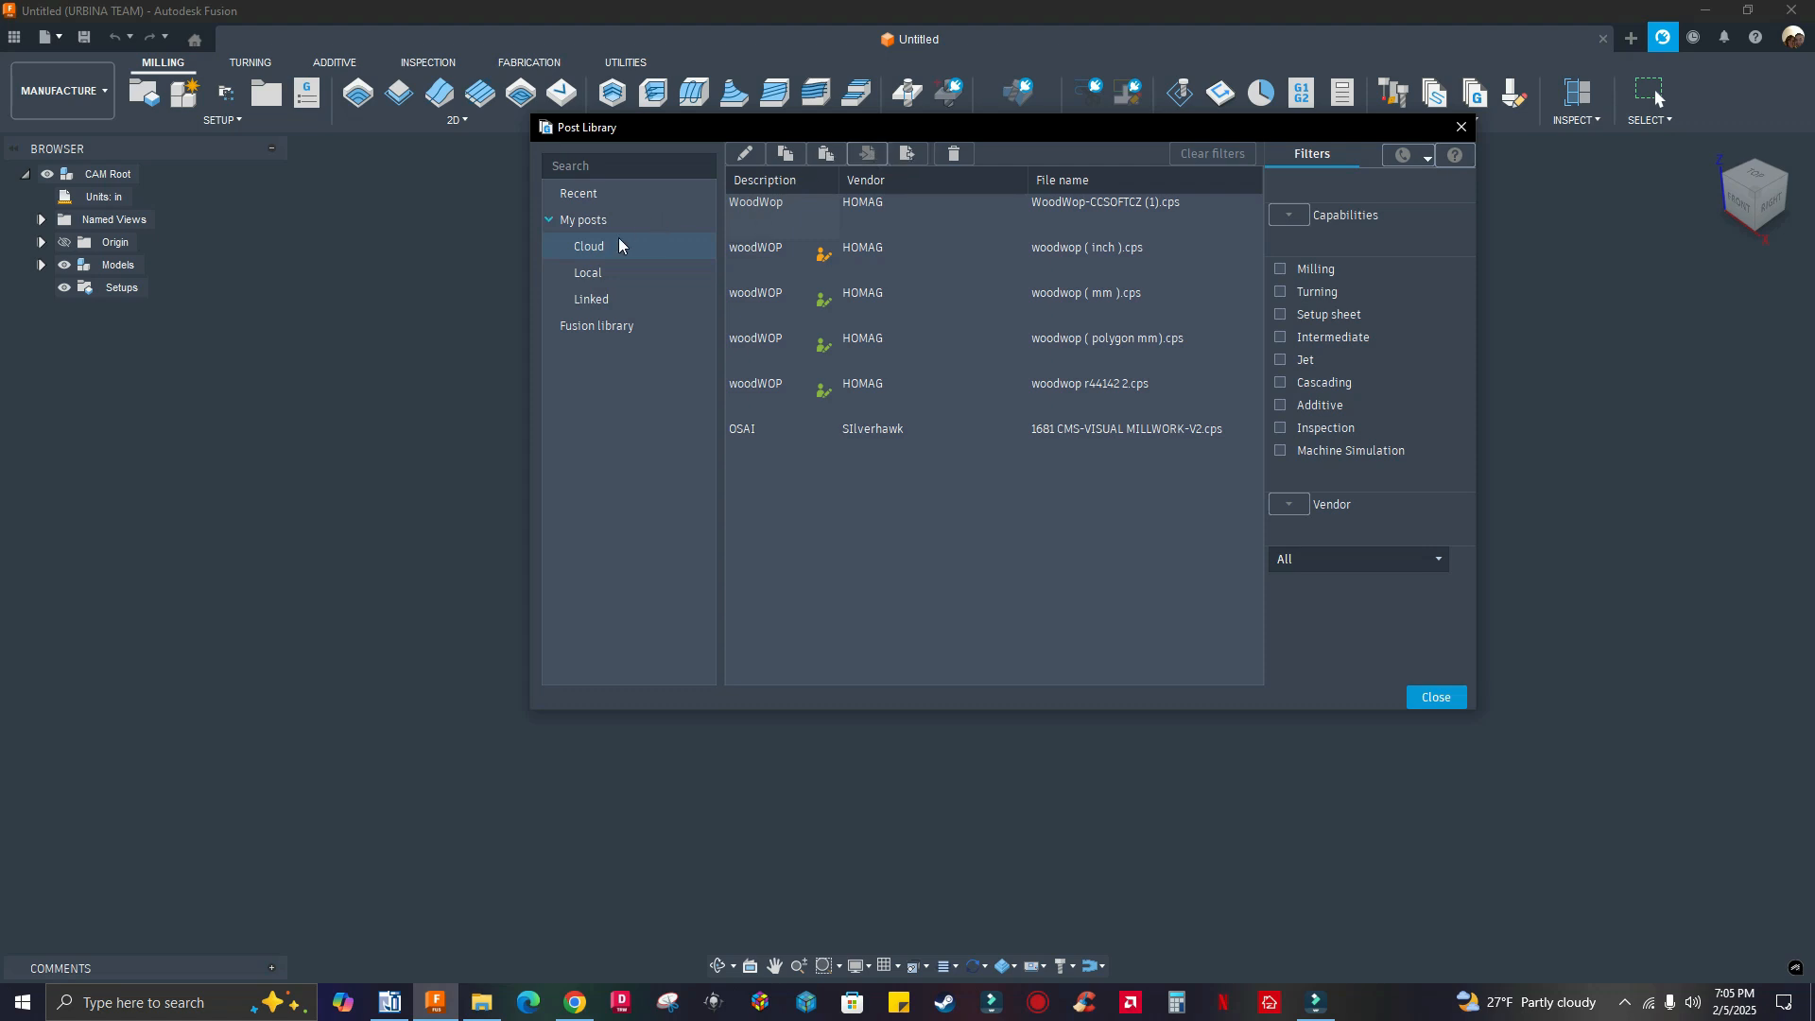
{"action": "left_click", "coordinate": [870, 154]}
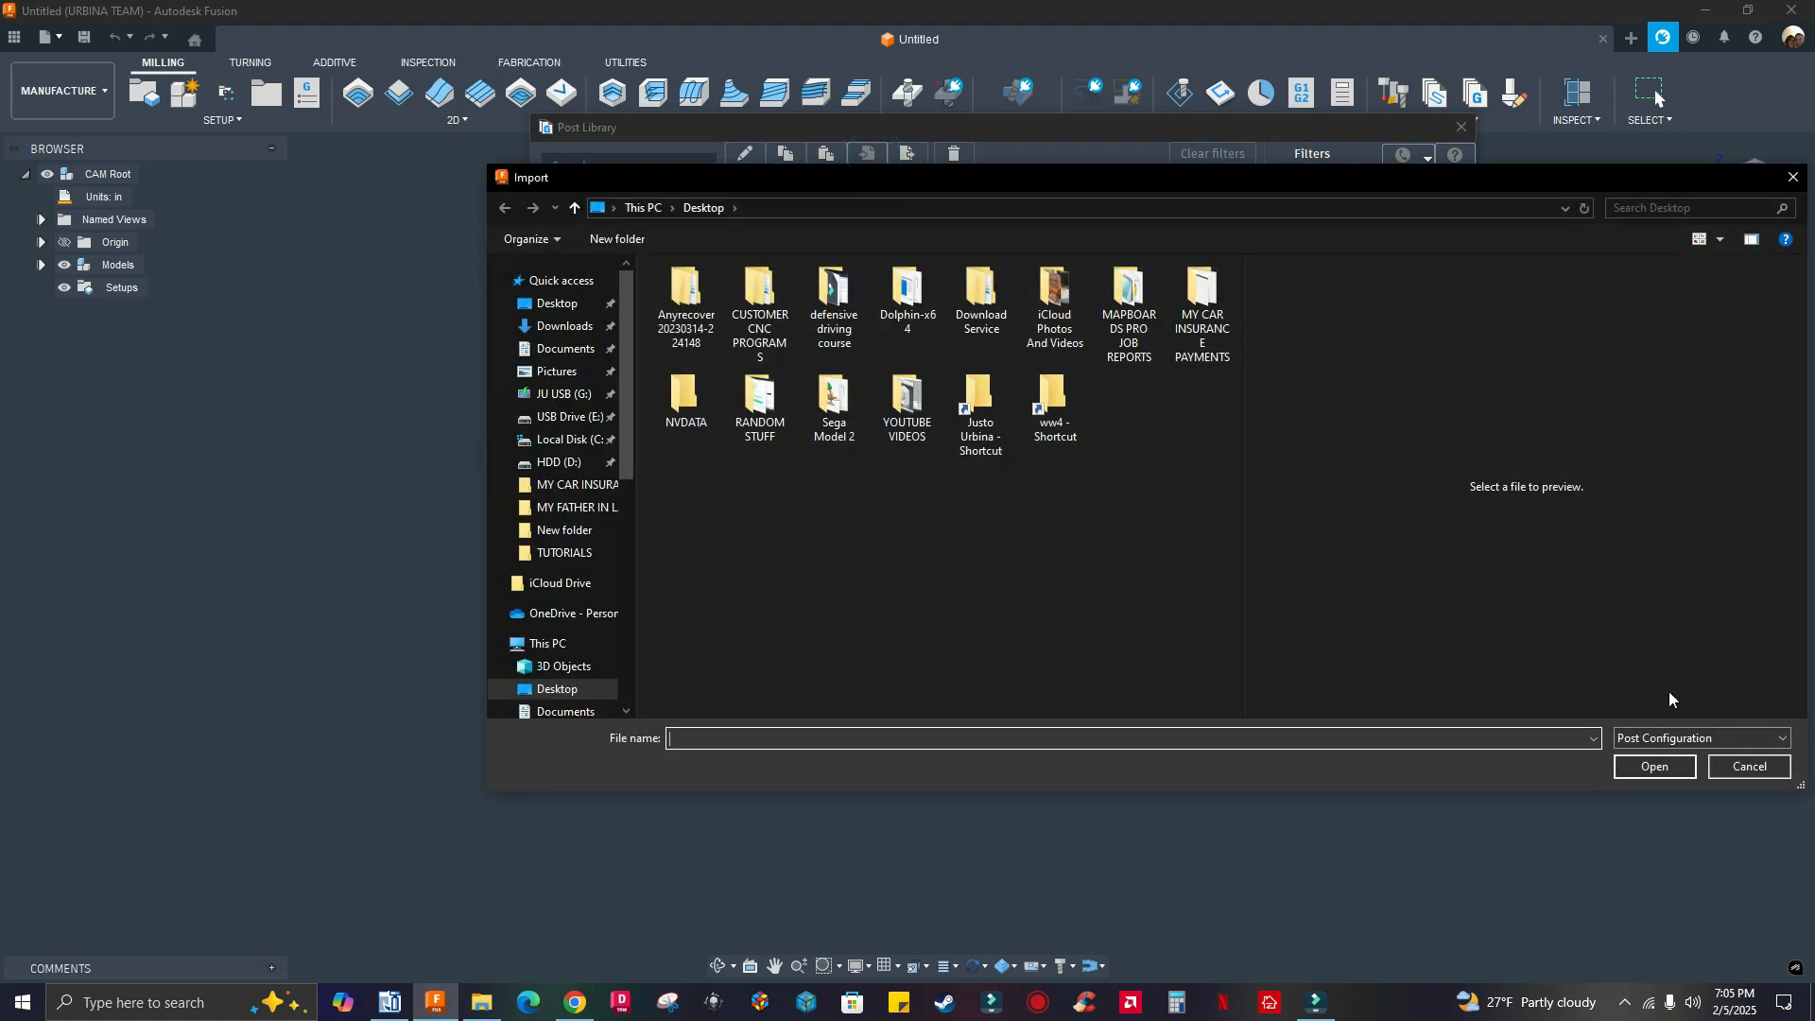
{"action": "left_click", "coordinate": [1750, 764]}
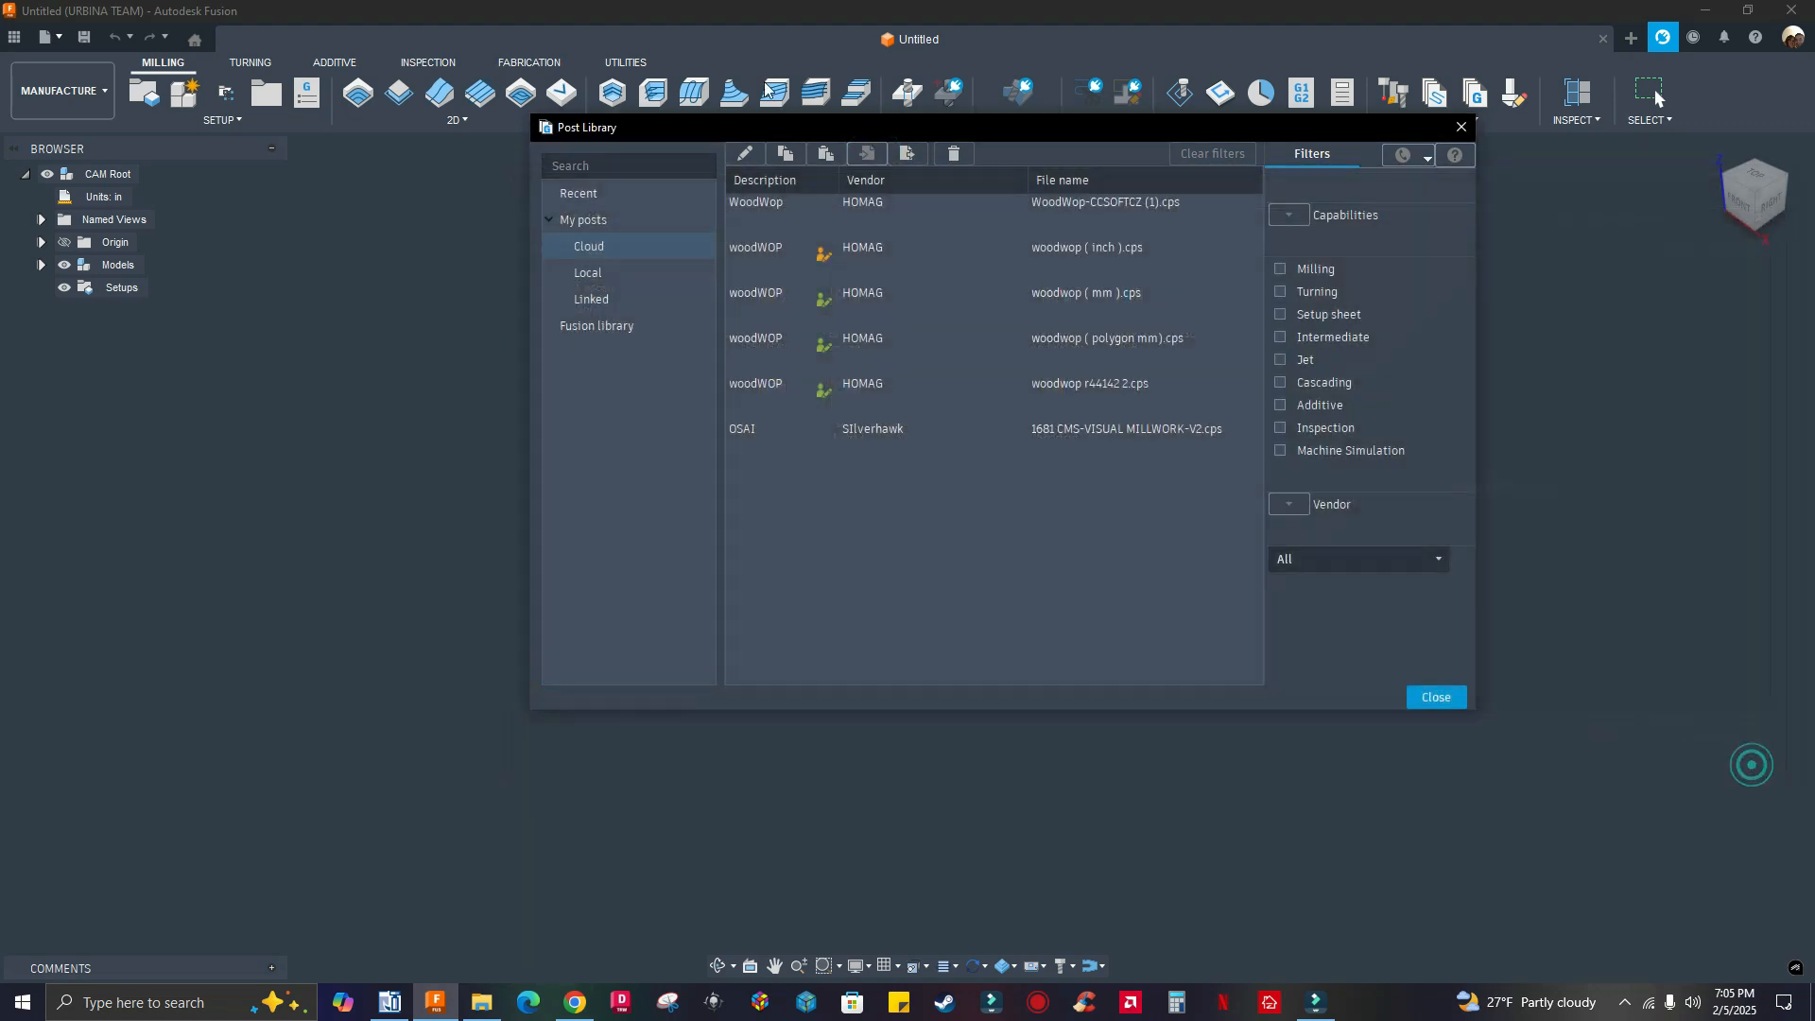
Step: Import woodwop r44142 (1) from the Downloads folder into the Cloud posts and close the Post Library
{"action": "left_click", "coordinate": [866, 156]}
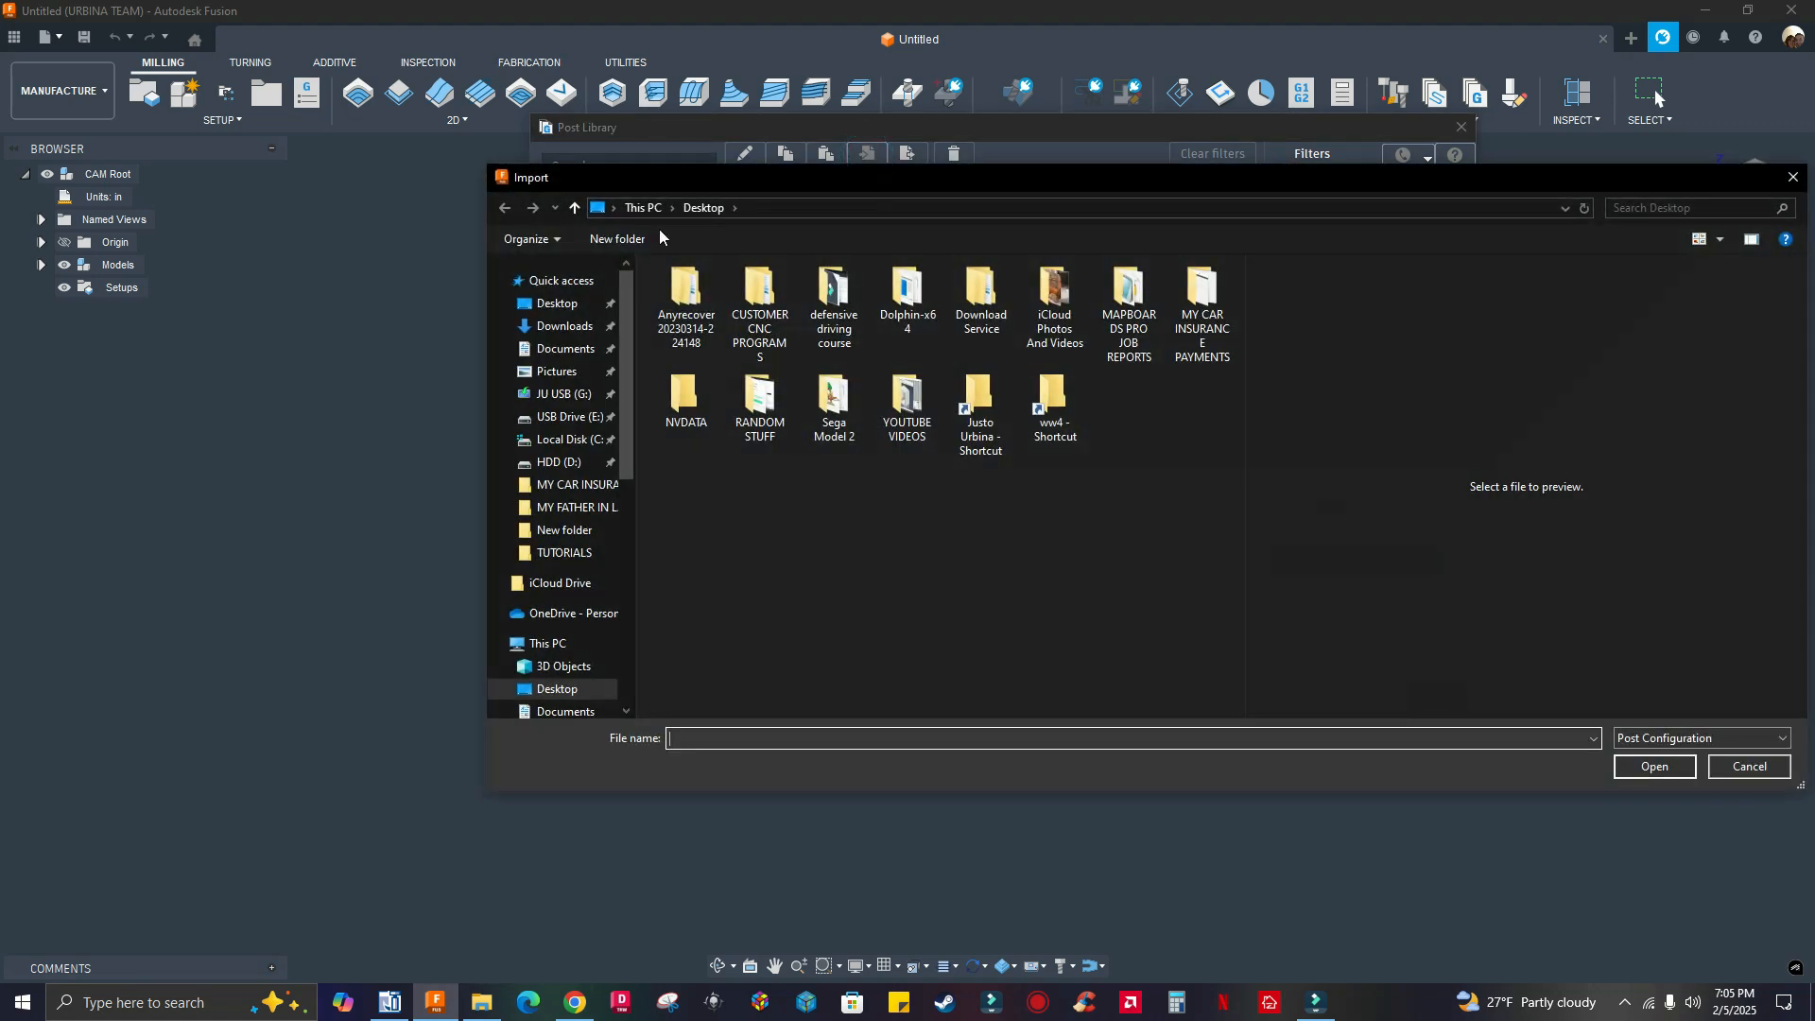
{"action": "left_click", "coordinate": [567, 326]}
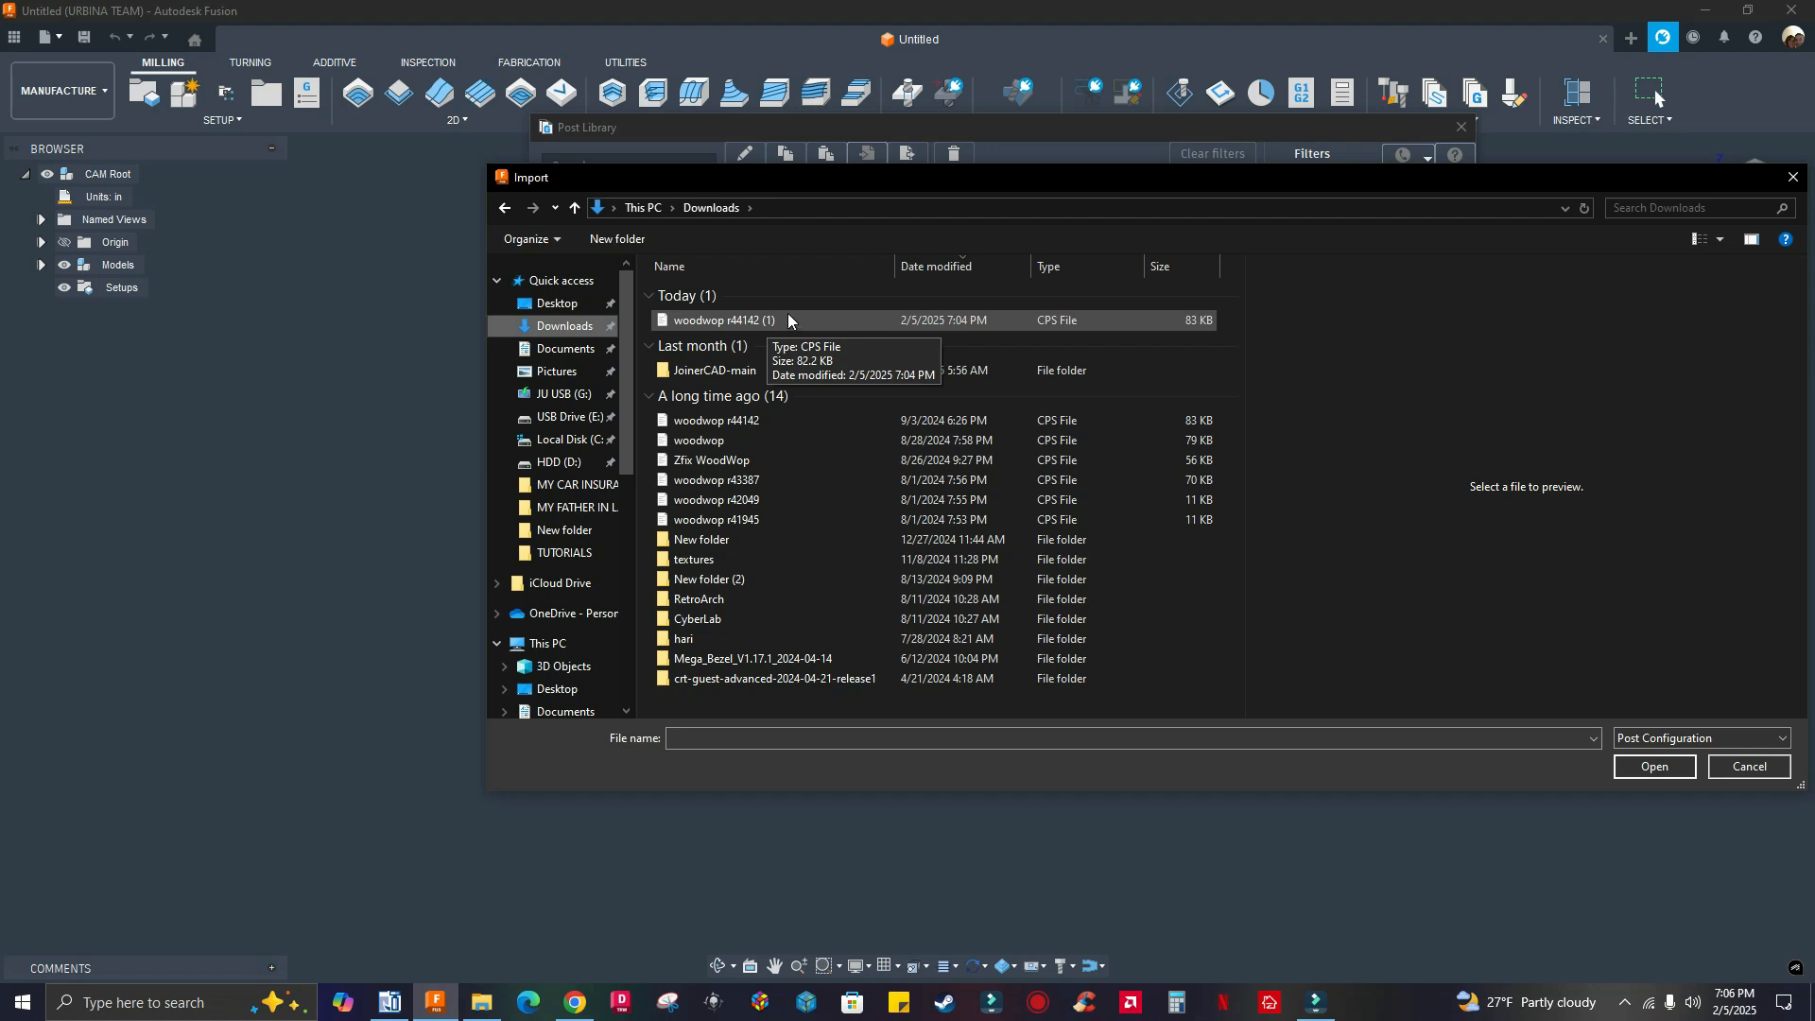
{"action": "left_click", "coordinate": [756, 325]}
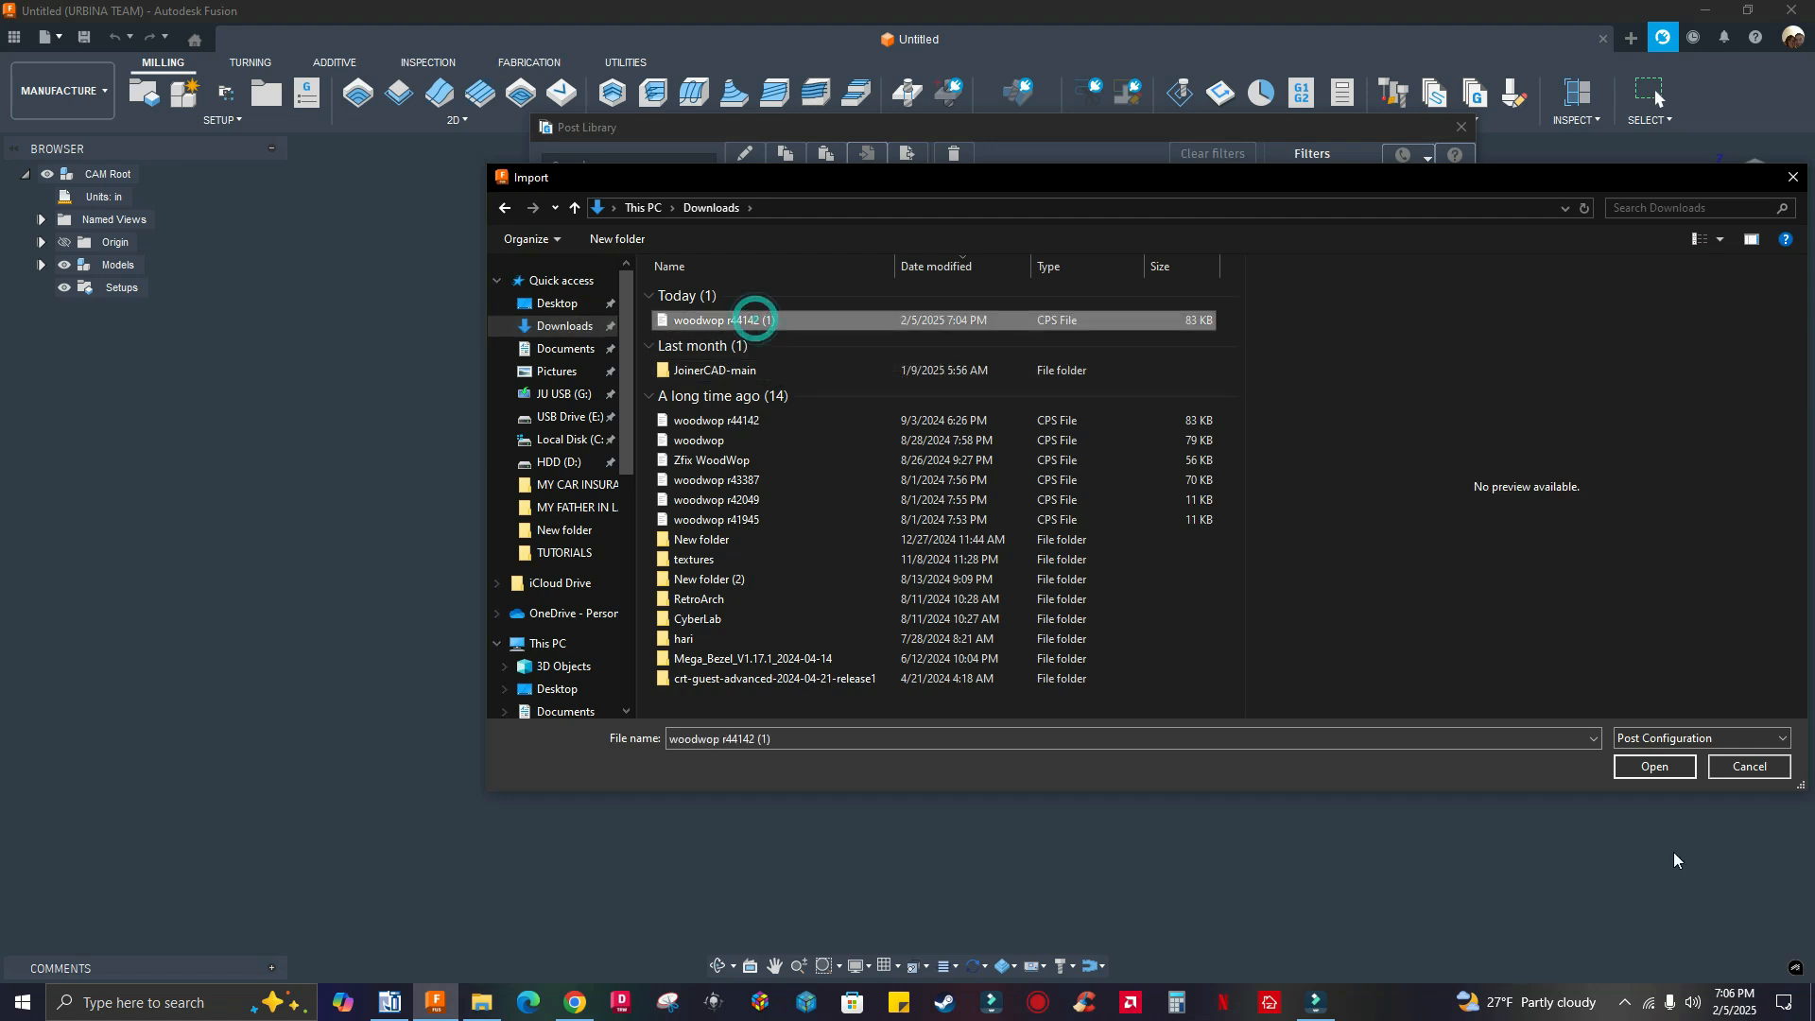
{"action": "left_click", "coordinate": [1652, 768]}
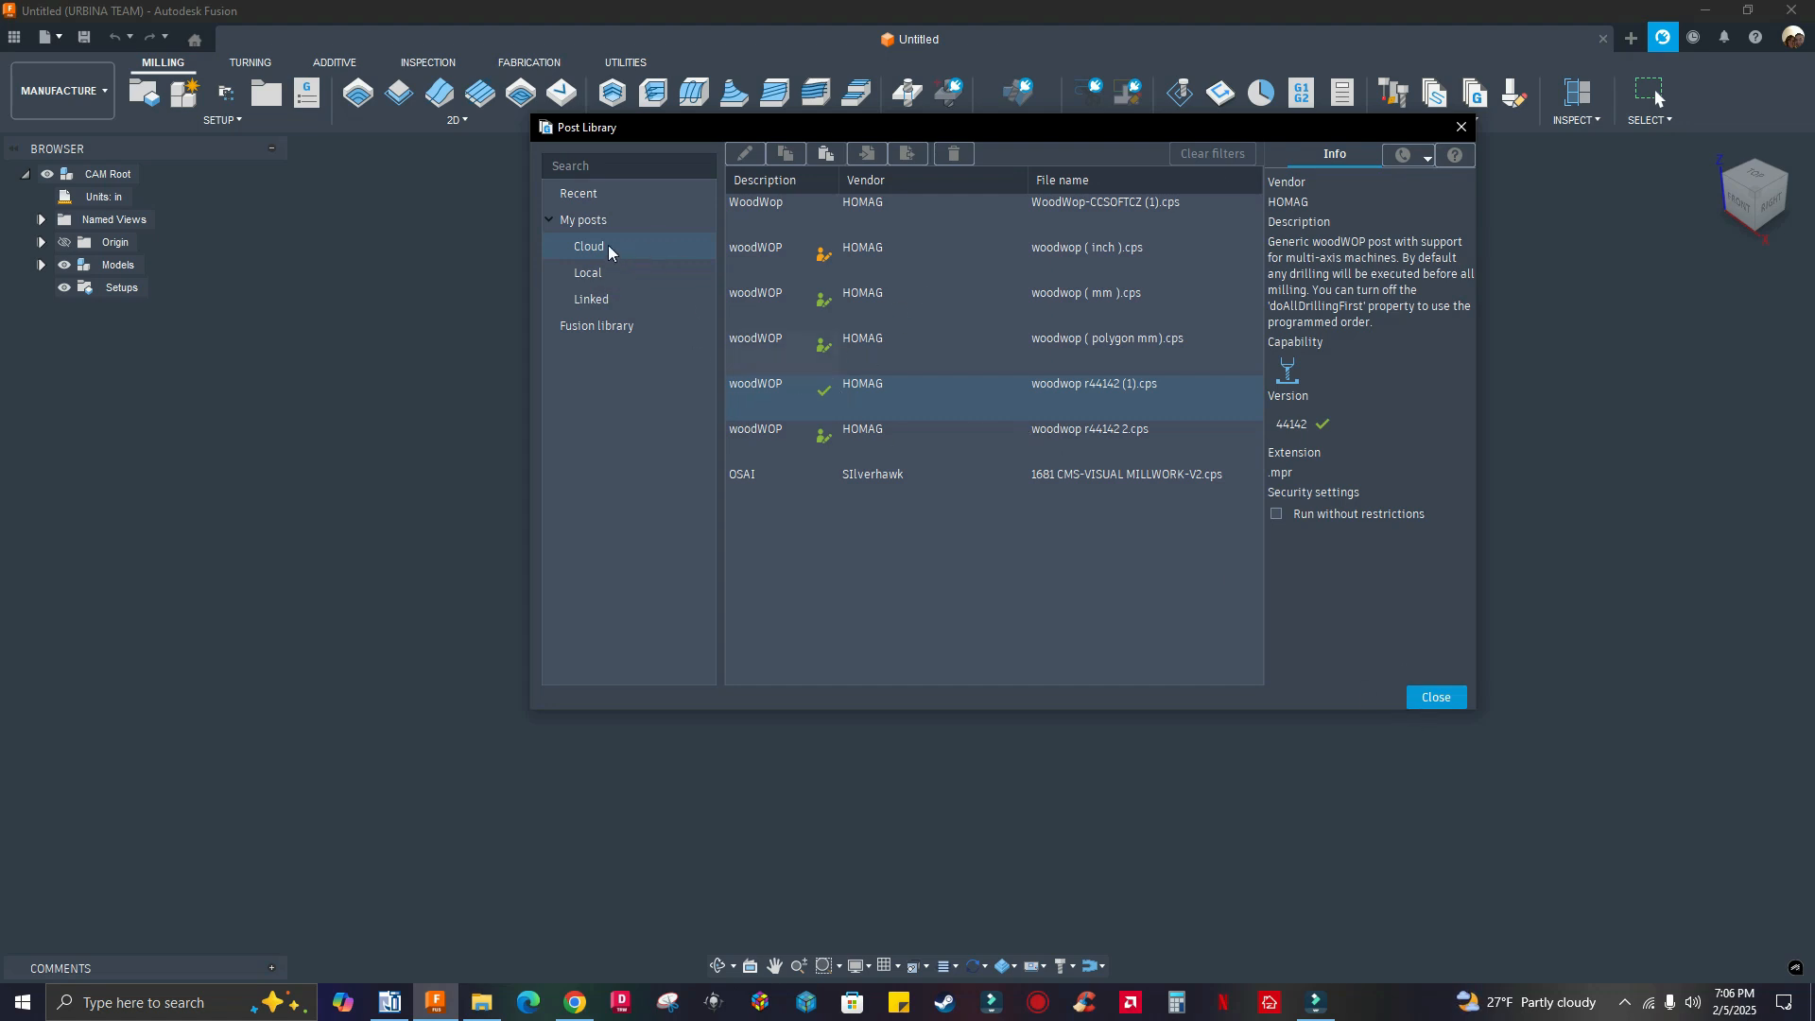
{"action": "left_click", "coordinate": [1437, 699]}
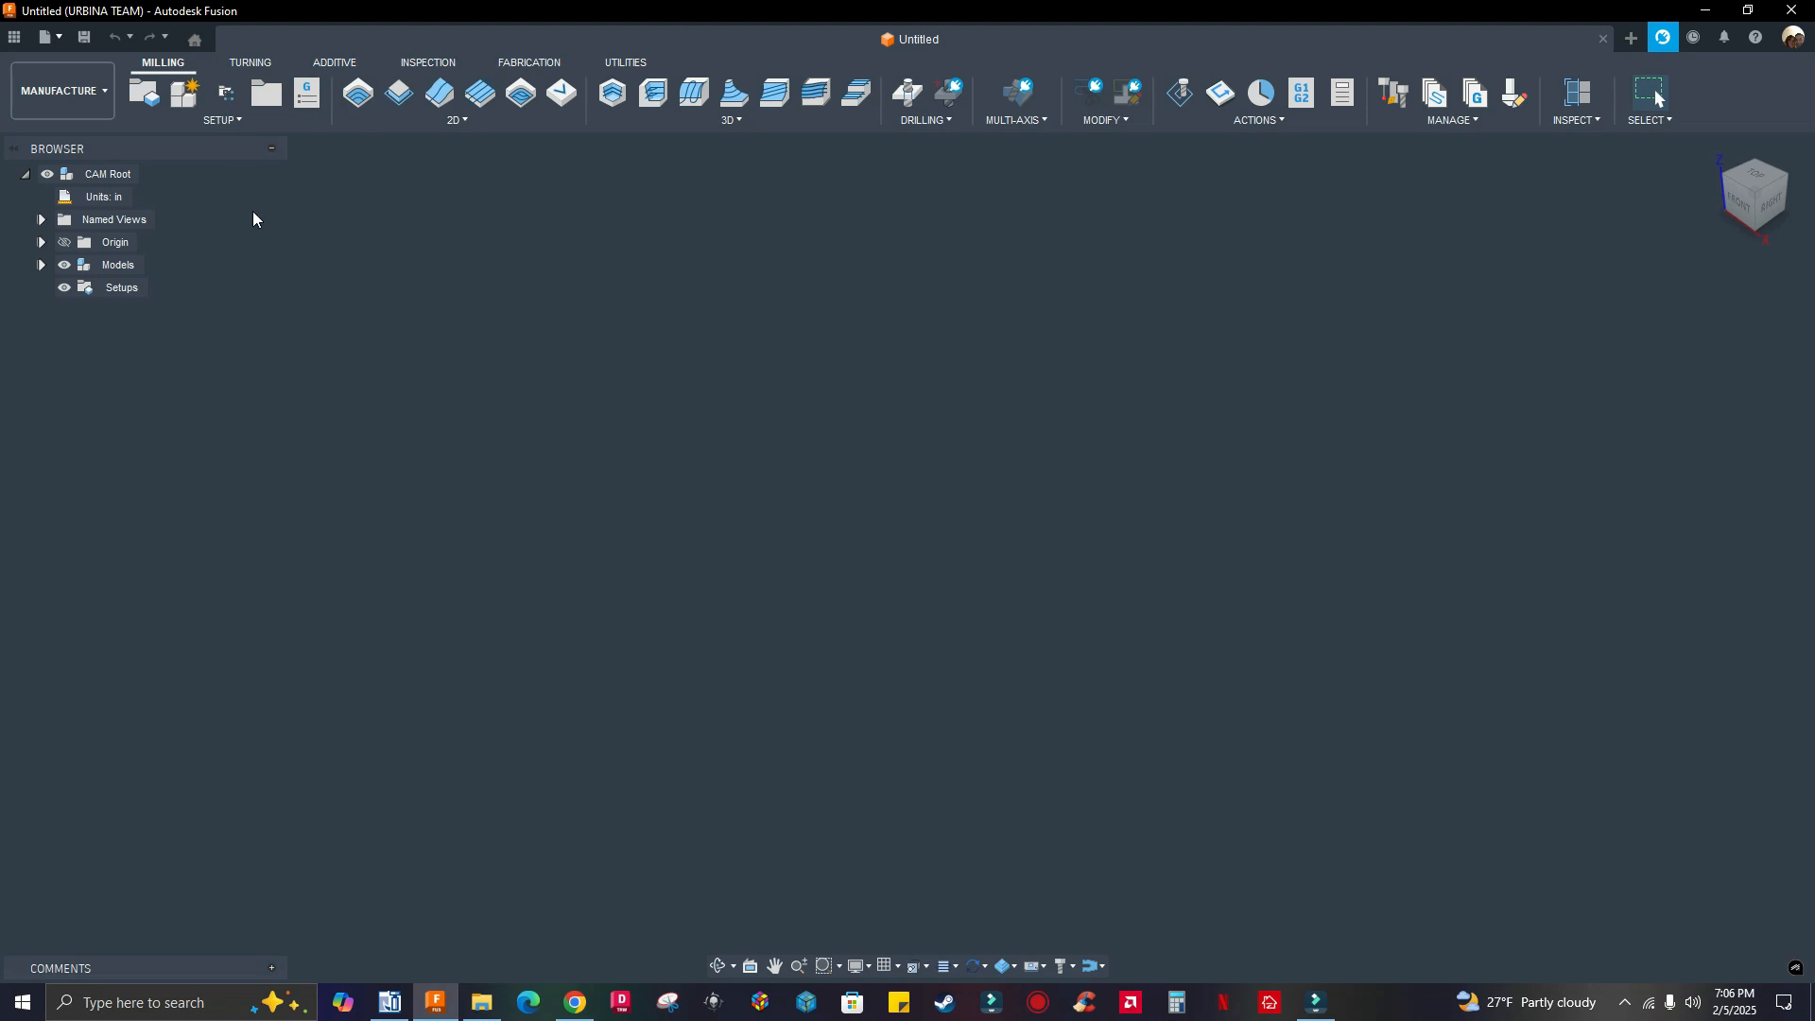
Step: Open the recent DOOR KNOB TEMPLATE WEEKE CNC design
{"action": "left_click", "coordinate": [196, 42]}
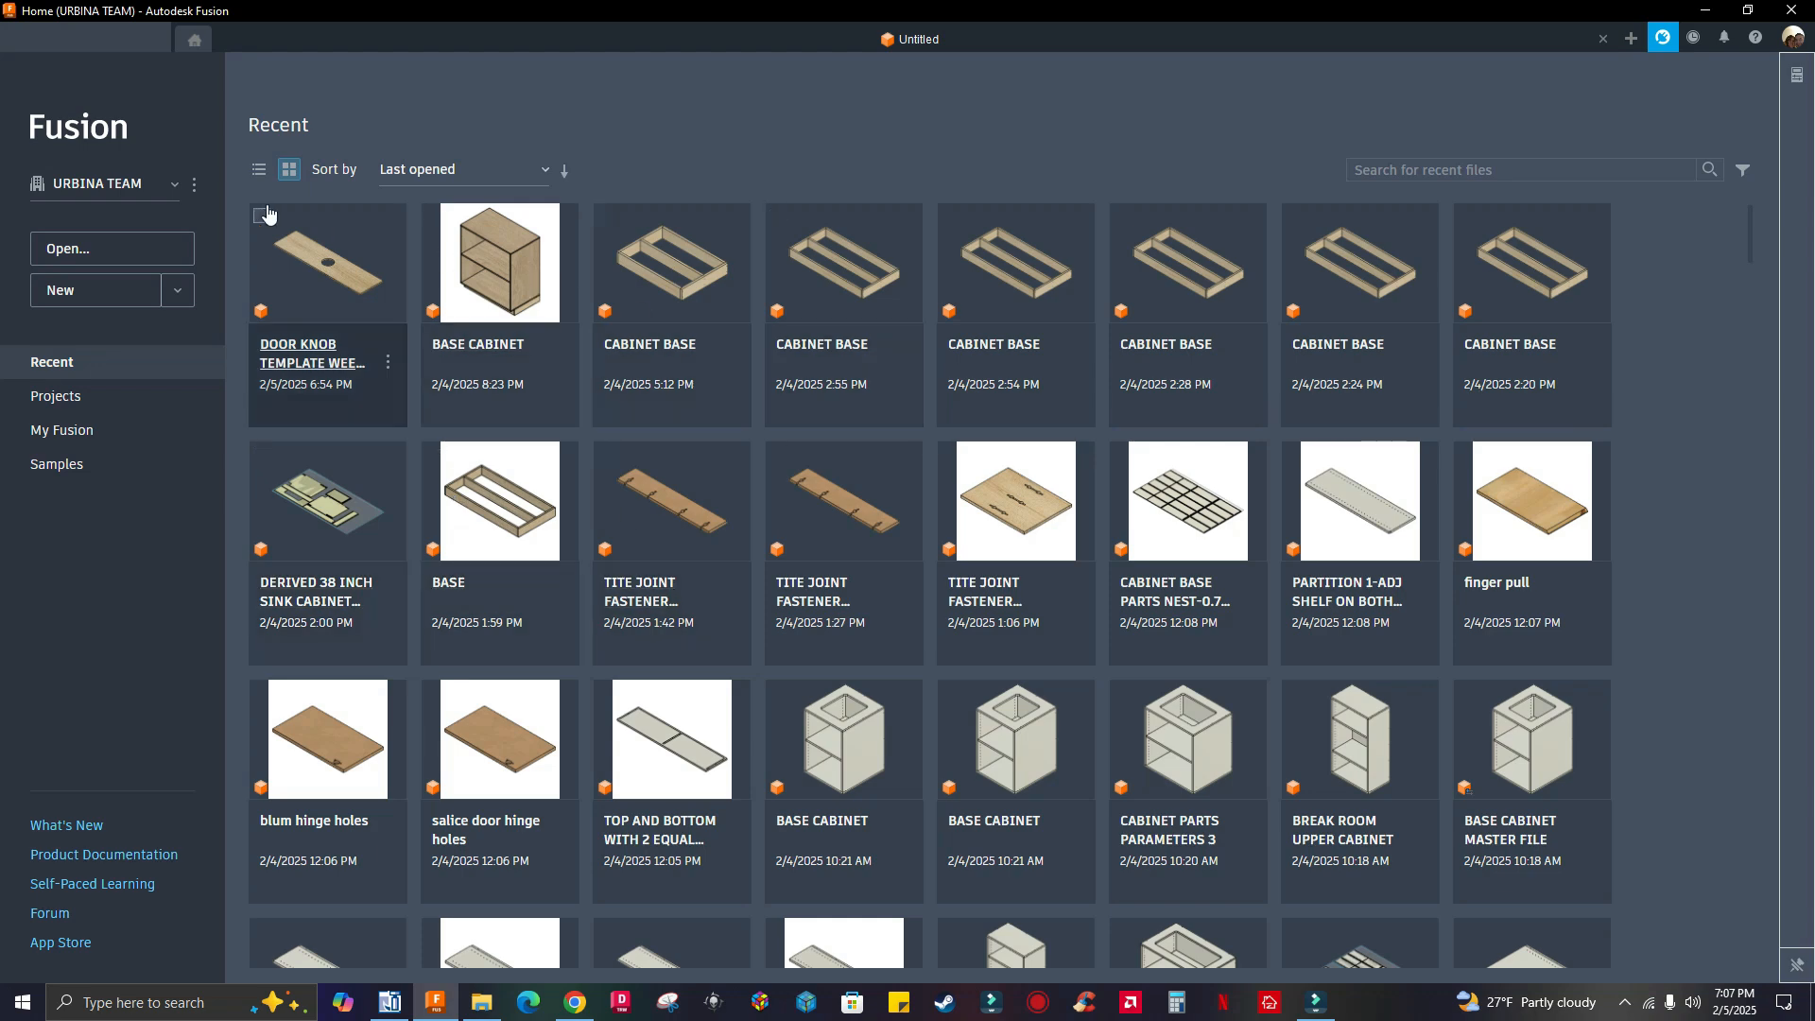
{"action": "left_click", "coordinate": [316, 296]}
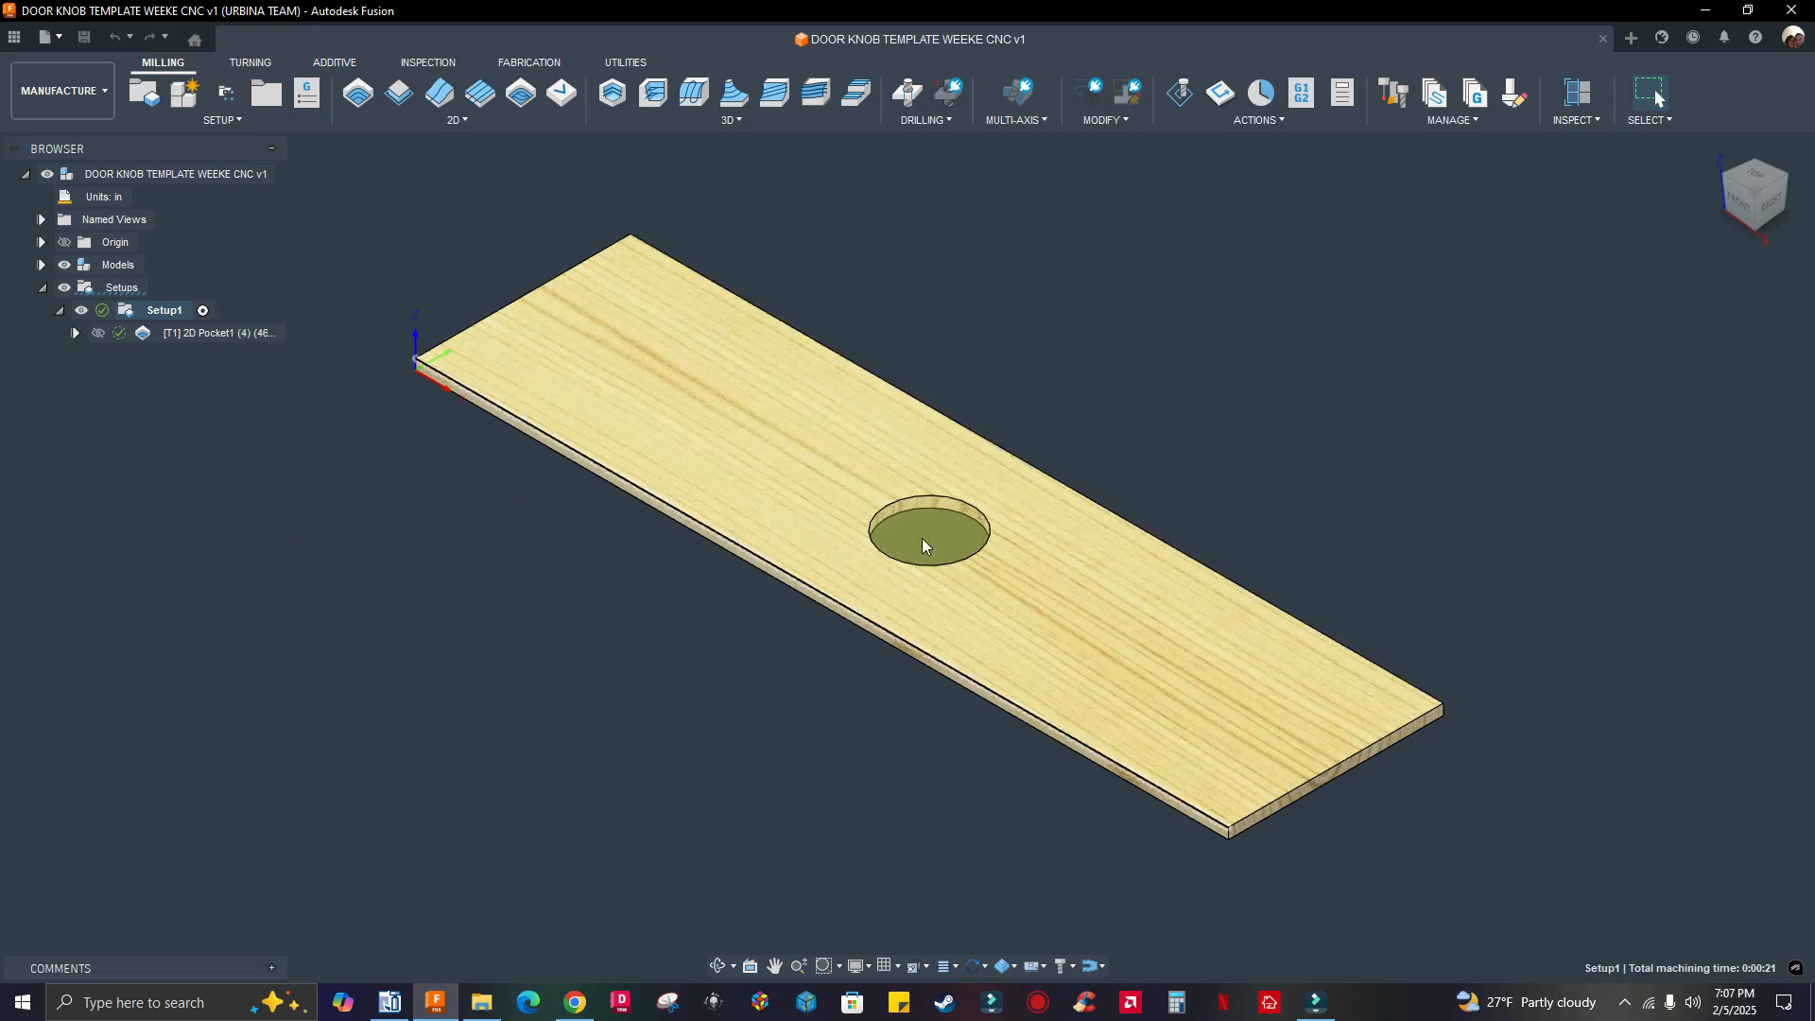
Step: Start Post Process for Setup1 and select the woodwop r44142 (1) post processor from the Cloud posts
{"action": "right_click", "coordinate": [166, 312]}
{"action": "left_click", "coordinate": [218, 296]}
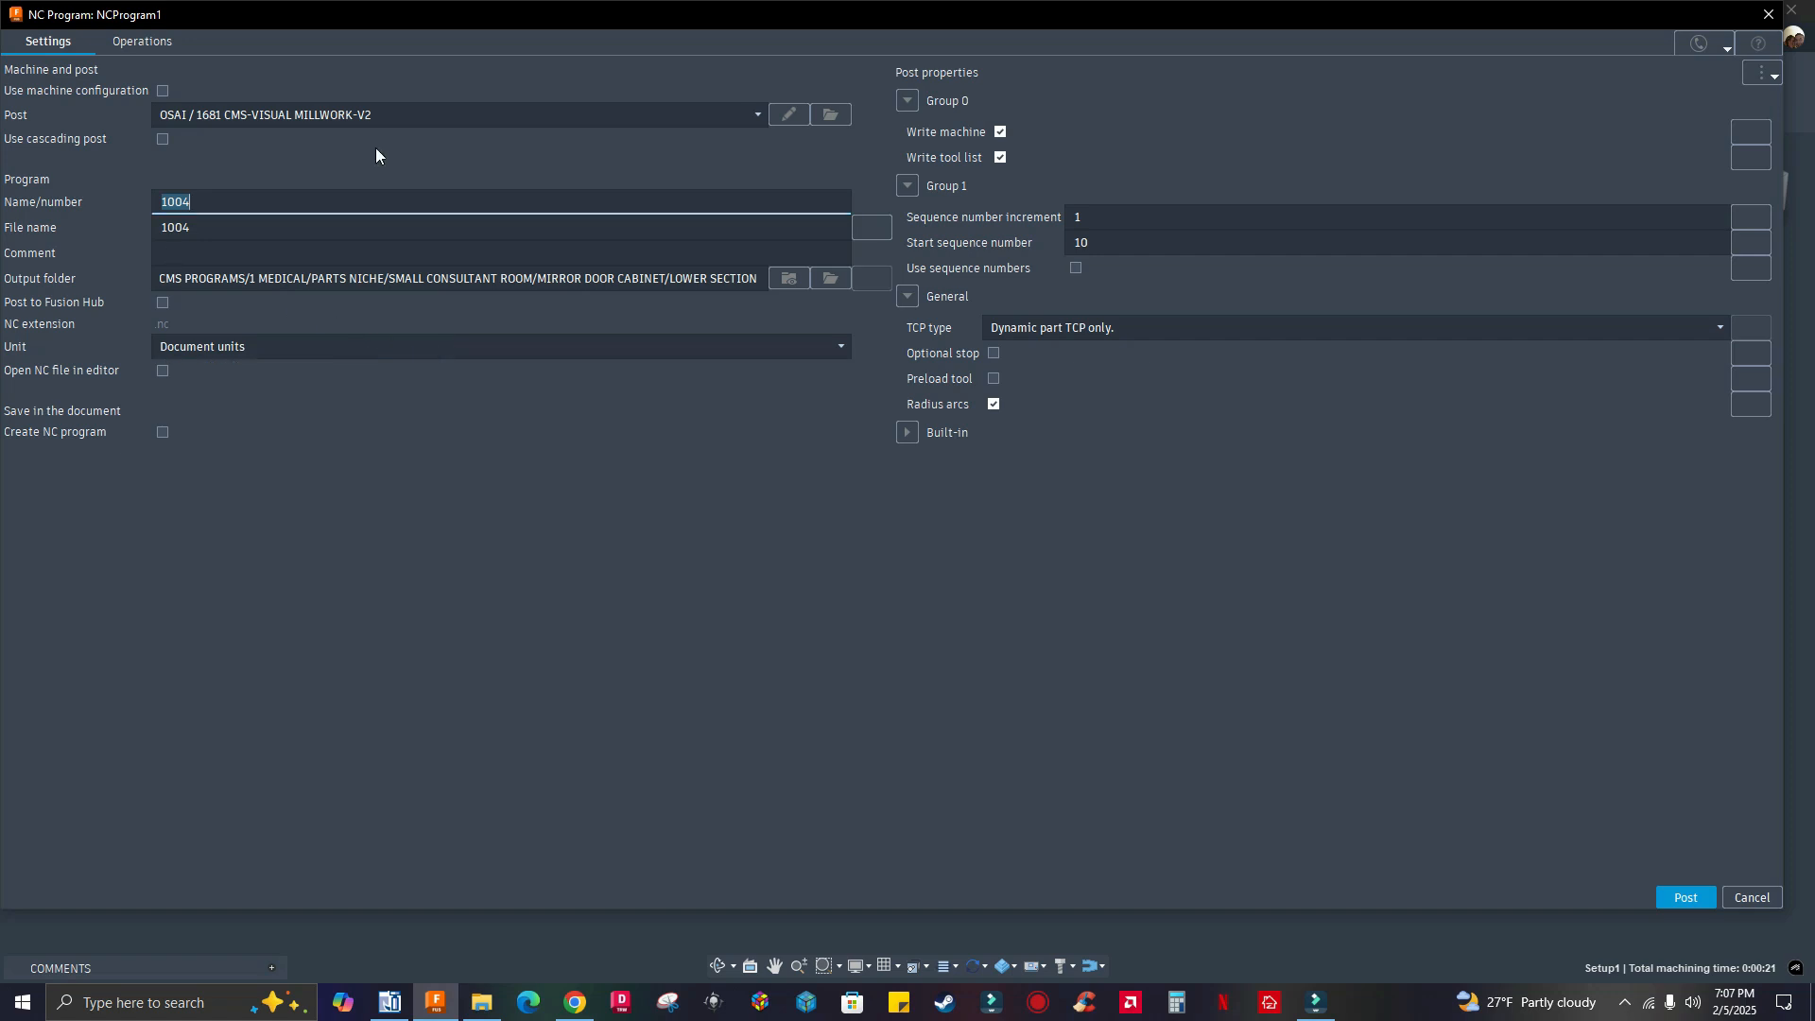
{"action": "double_click", "coordinate": [1352, 18]}
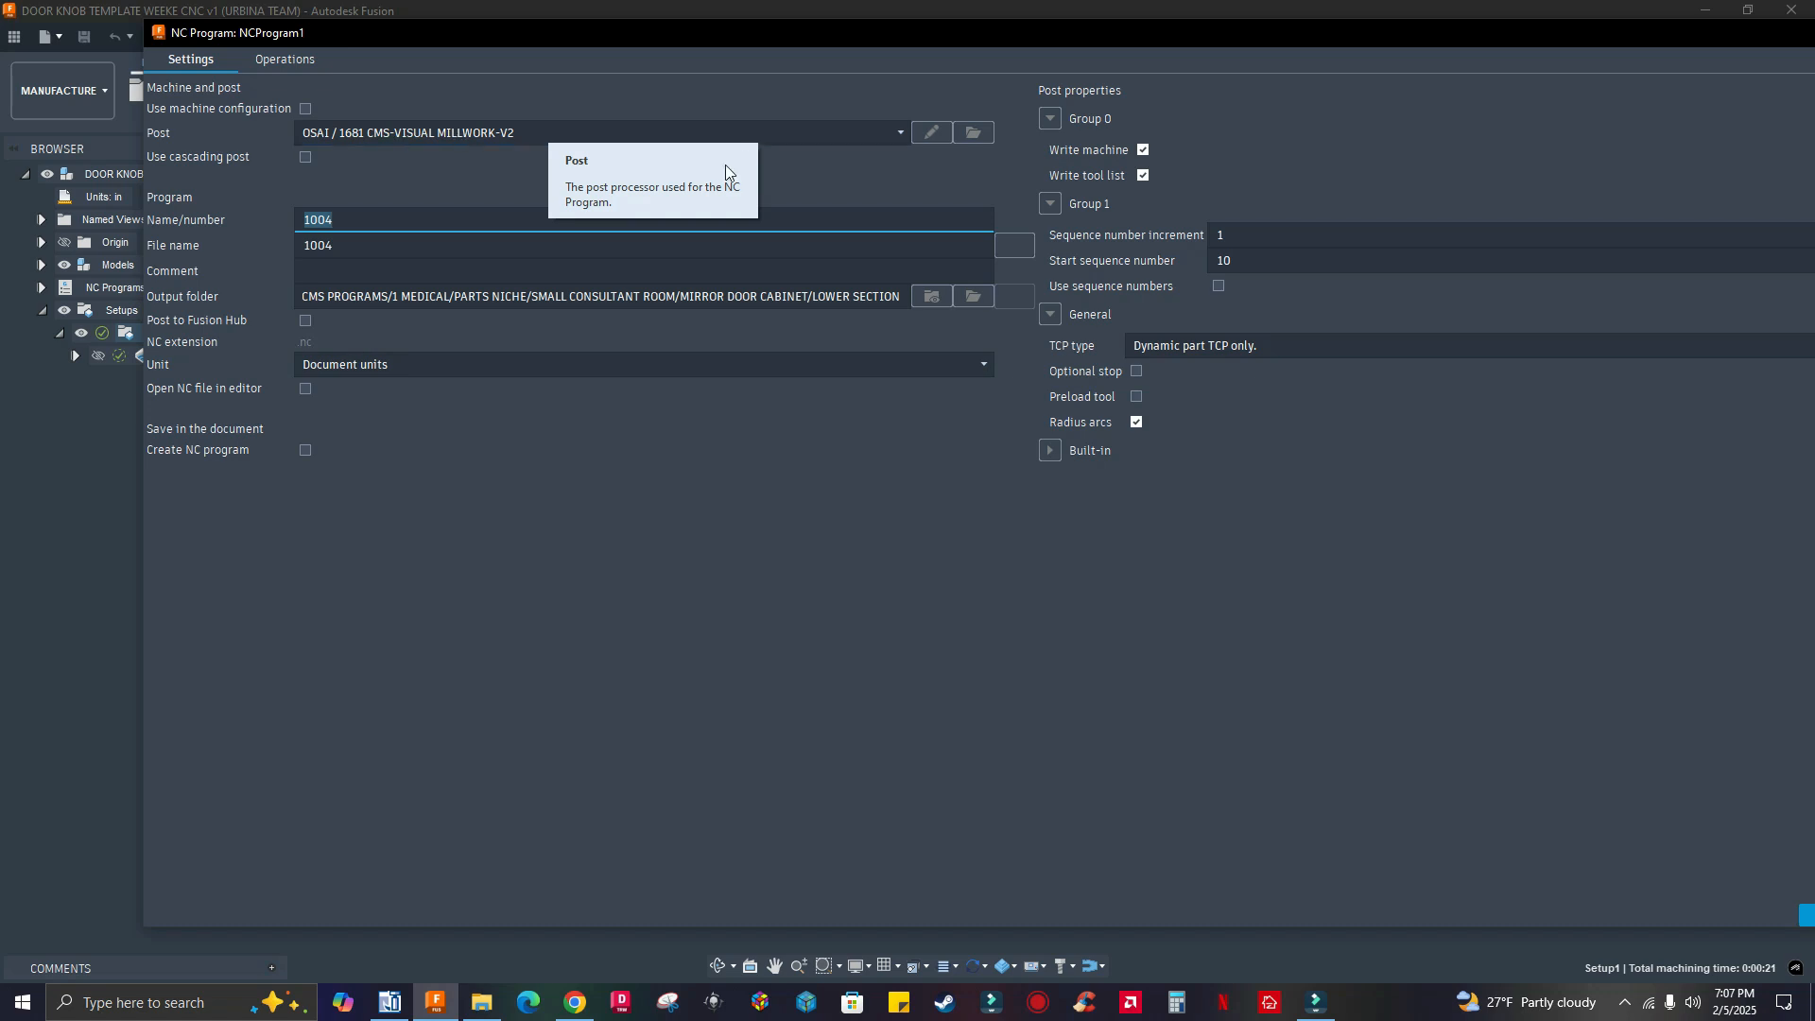
{"action": "left_click", "coordinate": [974, 132]}
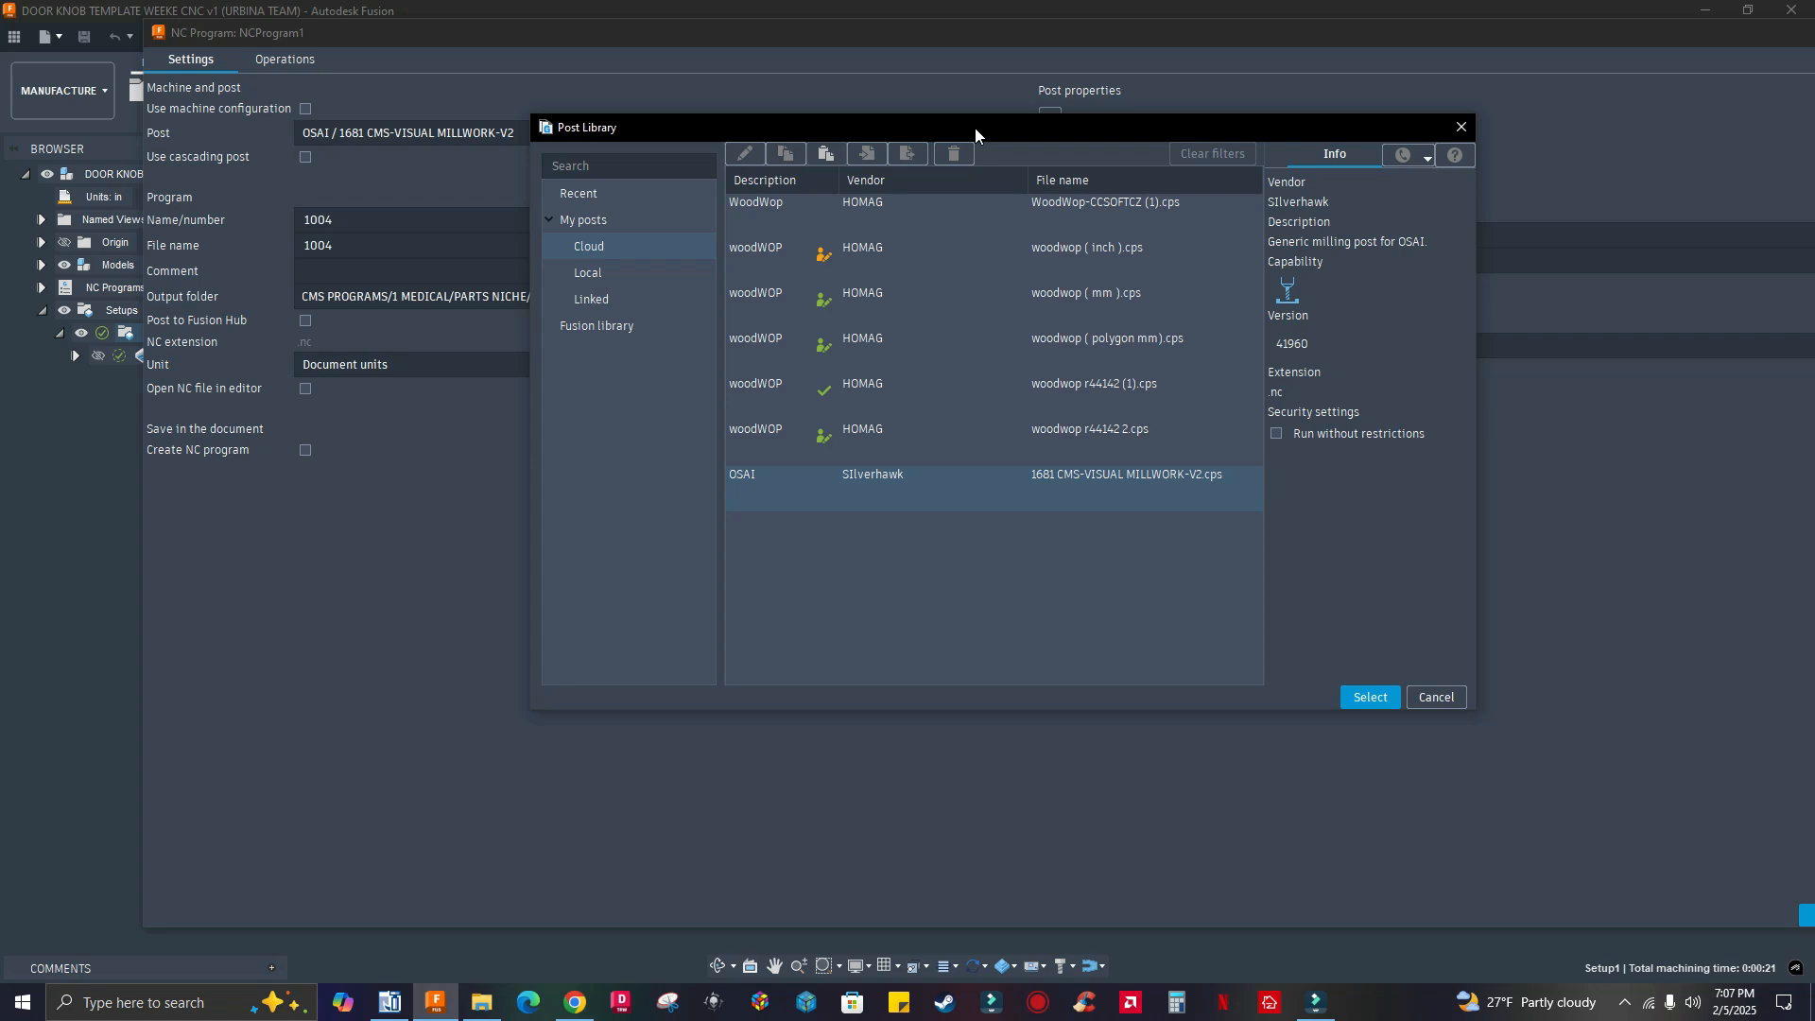
{"action": "left_click", "coordinate": [881, 382]}
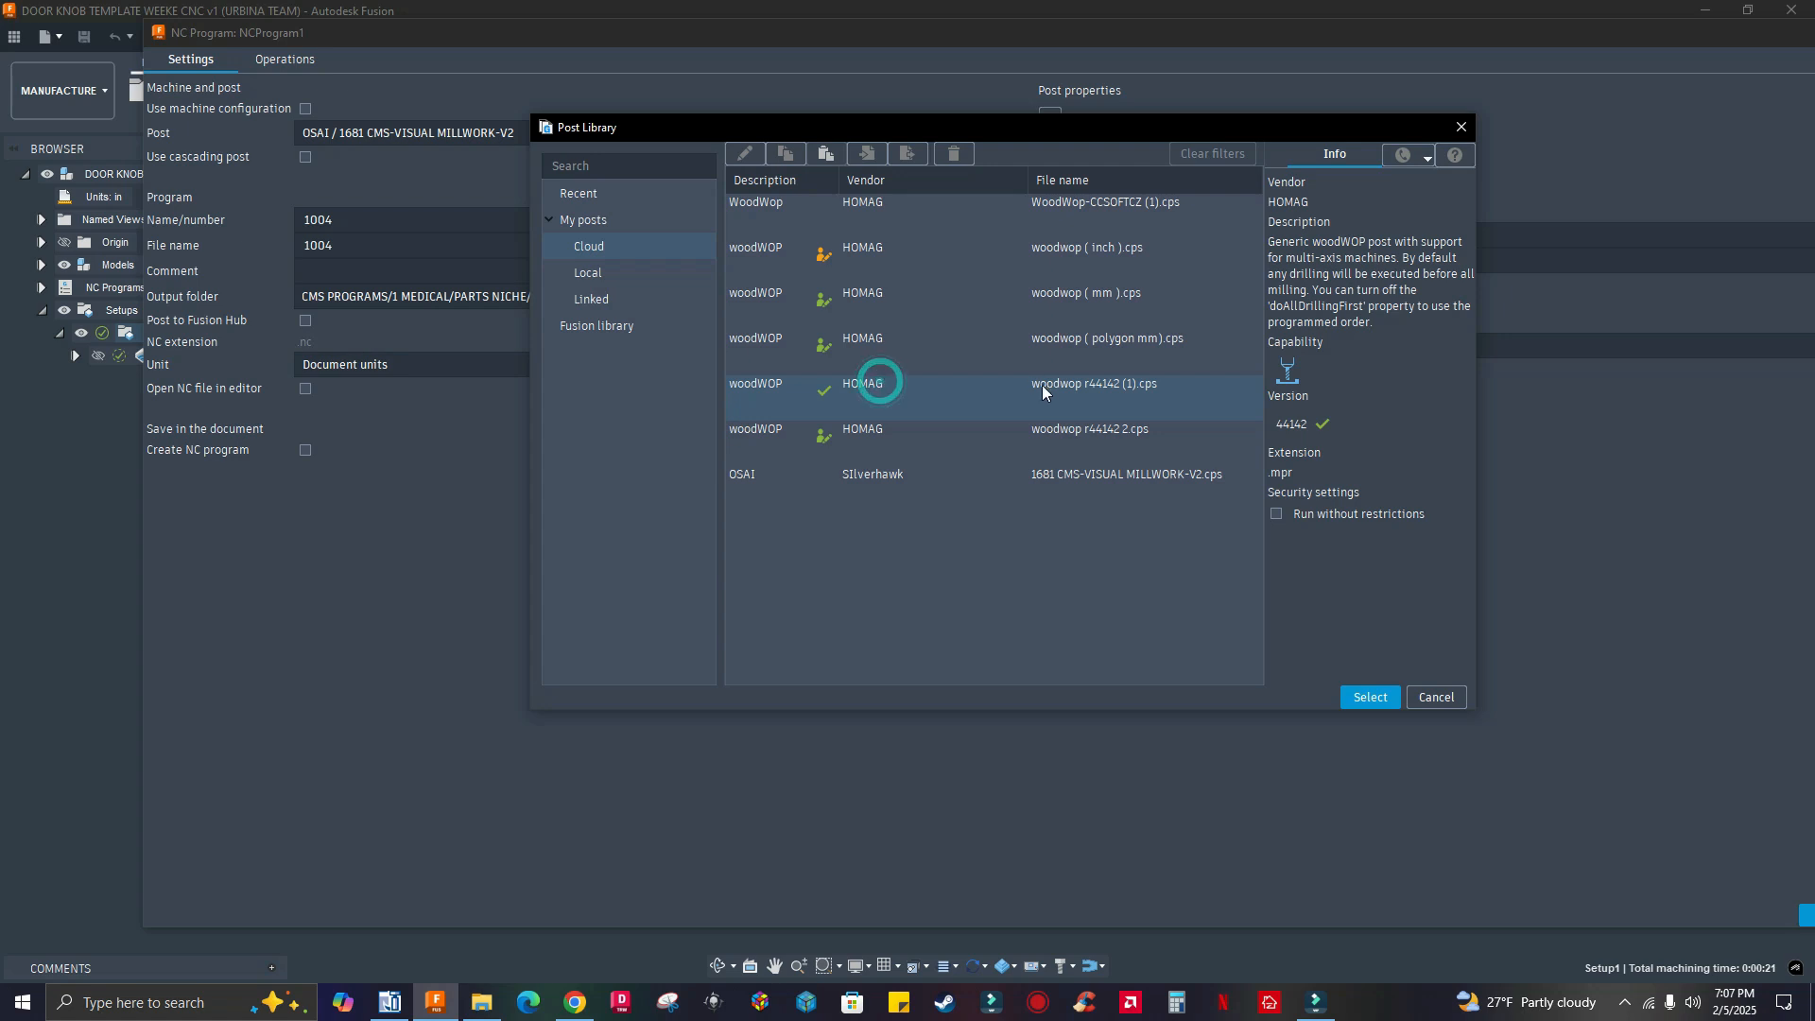
{"action": "left_click", "coordinate": [1370, 698]}
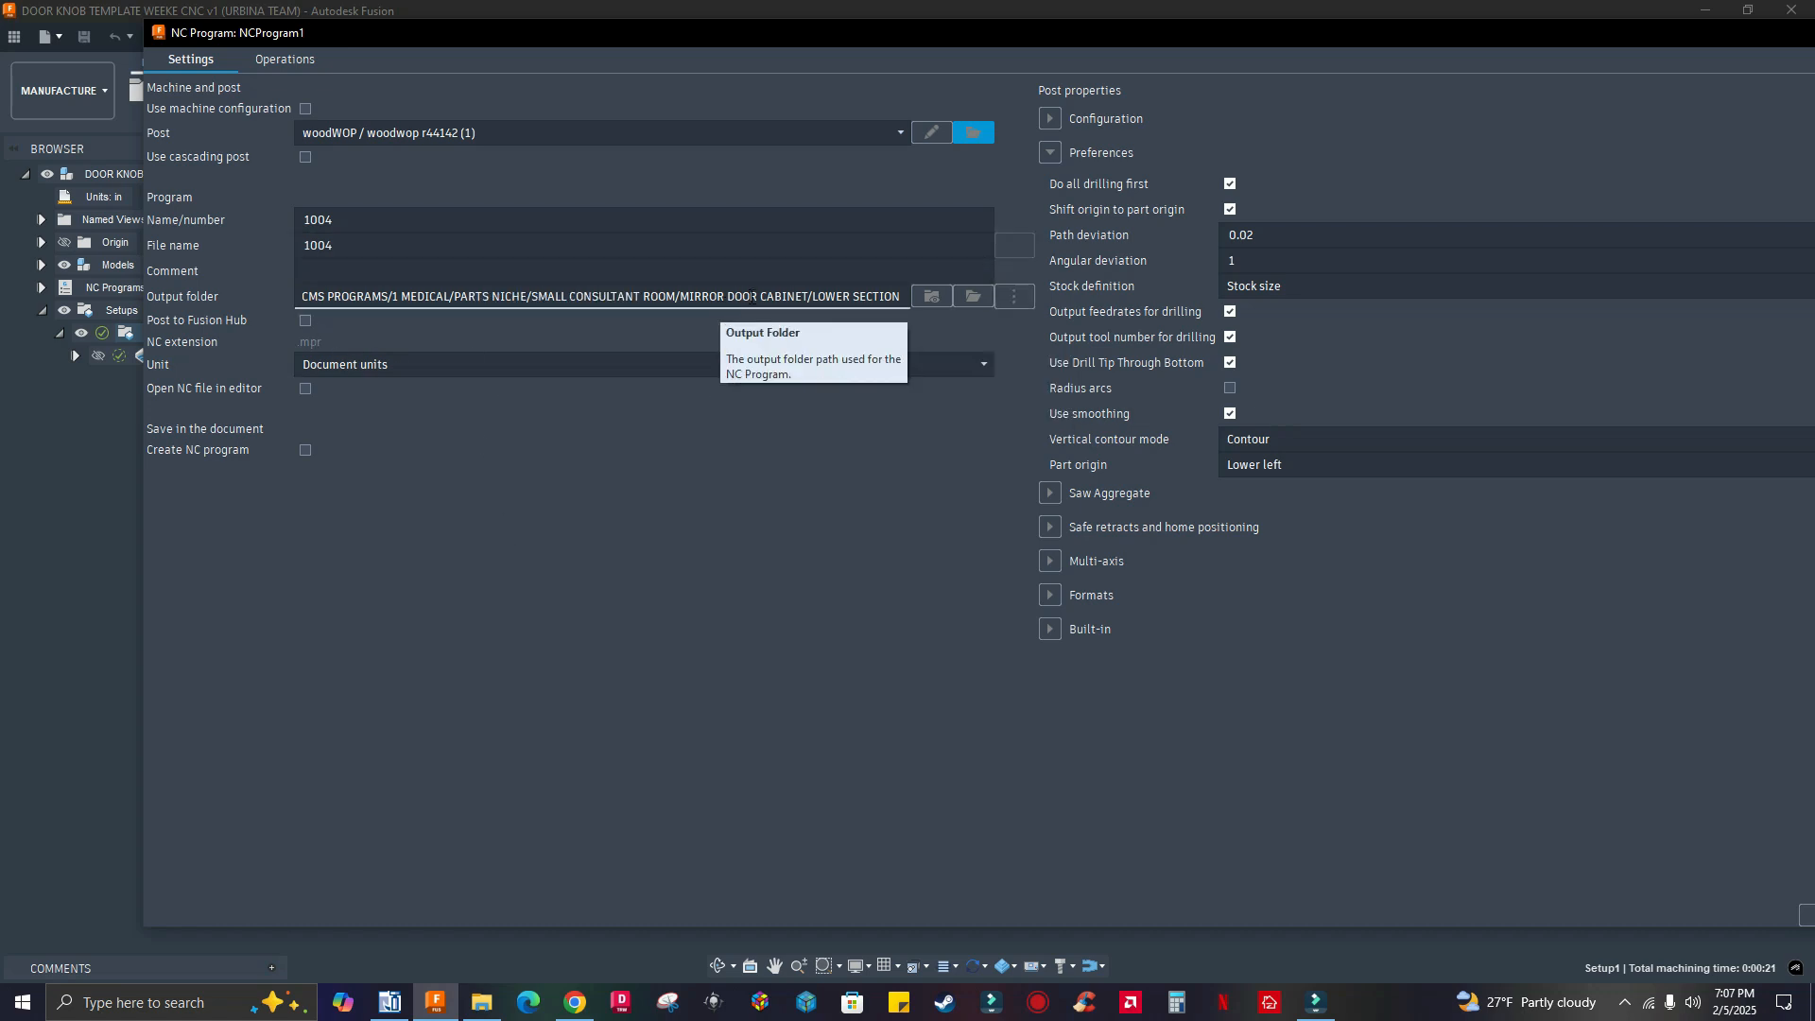
Step: Set the output folder to D:/FUSION_360_TO_WOODWOP_CNC_PROGRAMS/TUTORIALS and post program 1004
{"action": "left_click", "coordinate": [972, 297]}
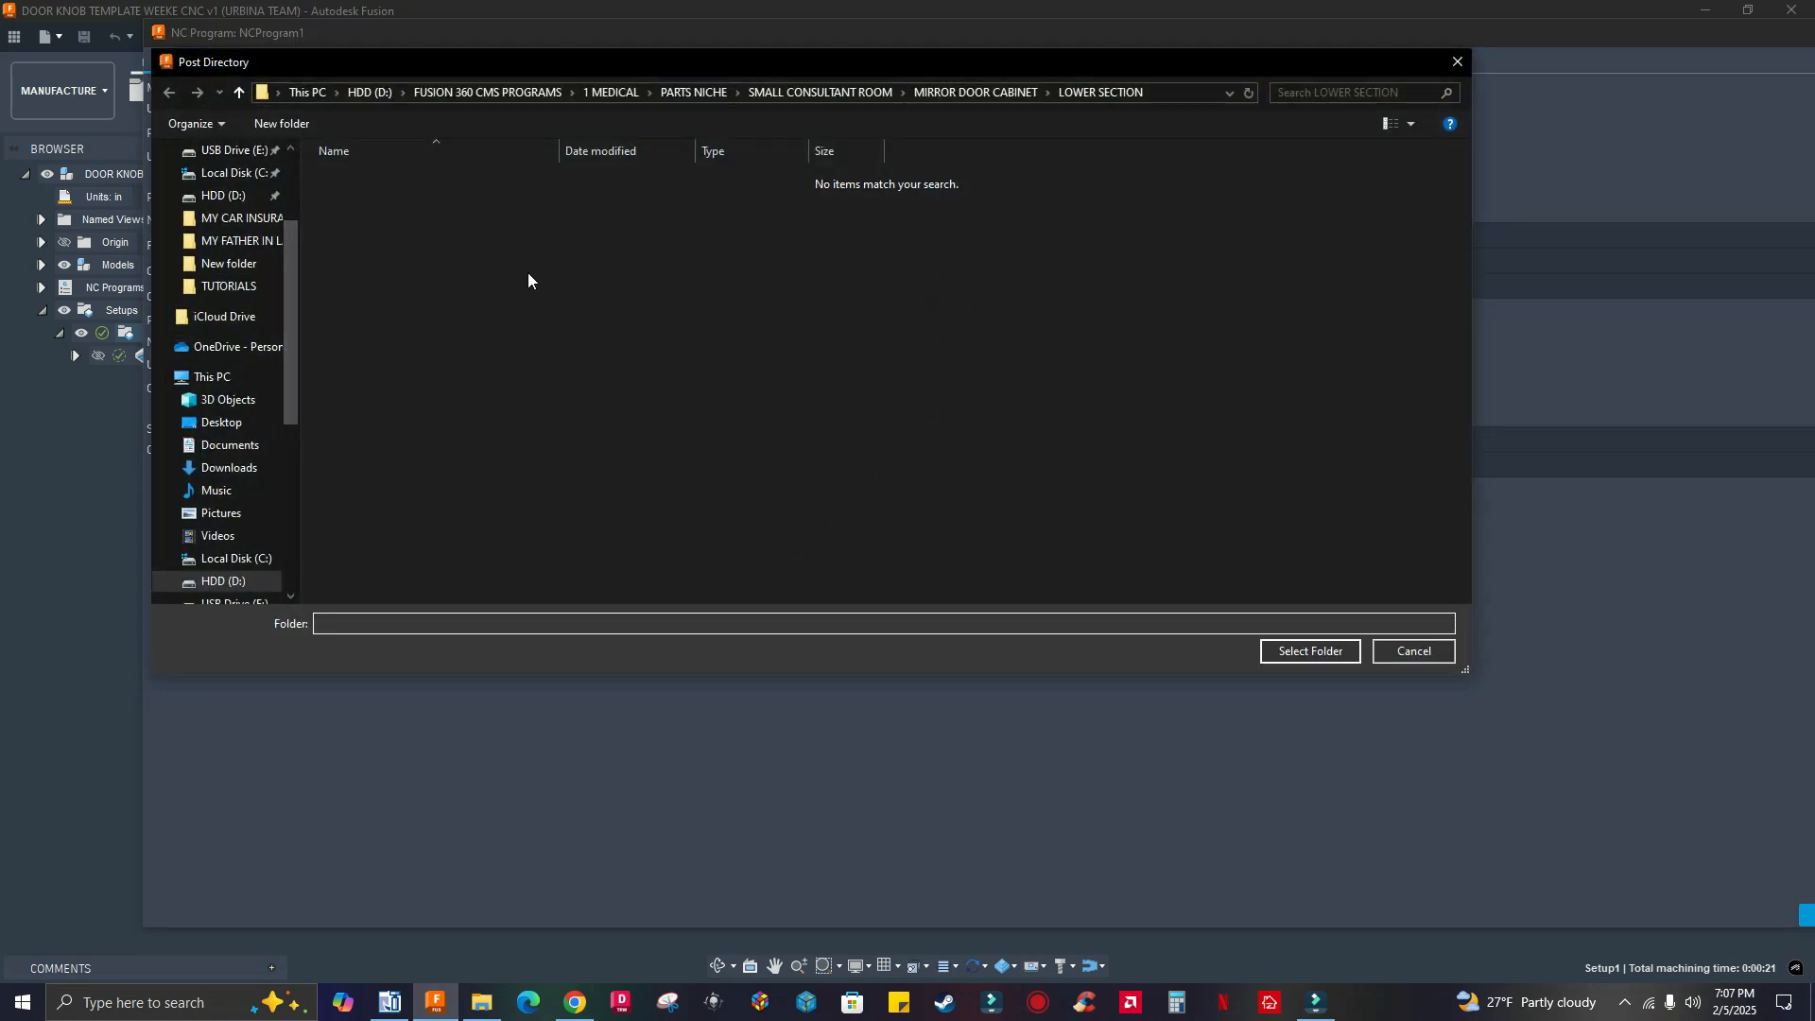
{"action": "left_click", "coordinate": [366, 91]}
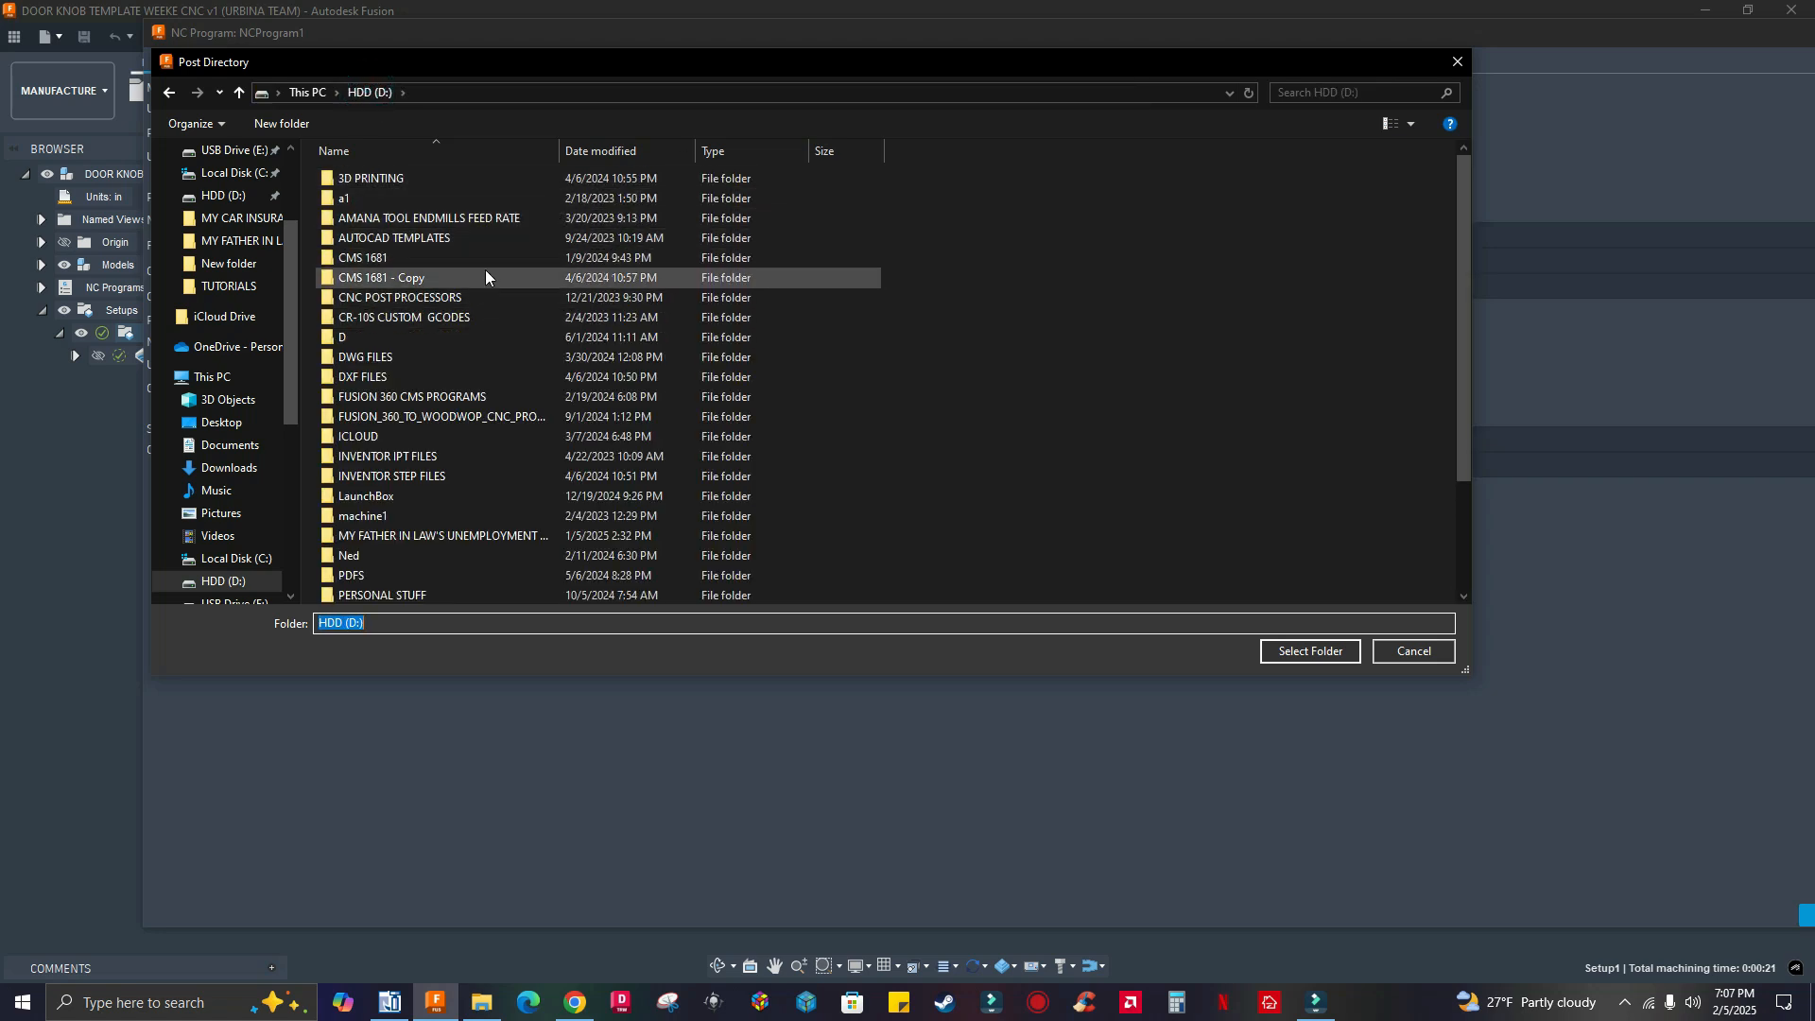
{"action": "double_click", "coordinate": [458, 417]}
{"action": "double_click", "coordinate": [354, 238]}
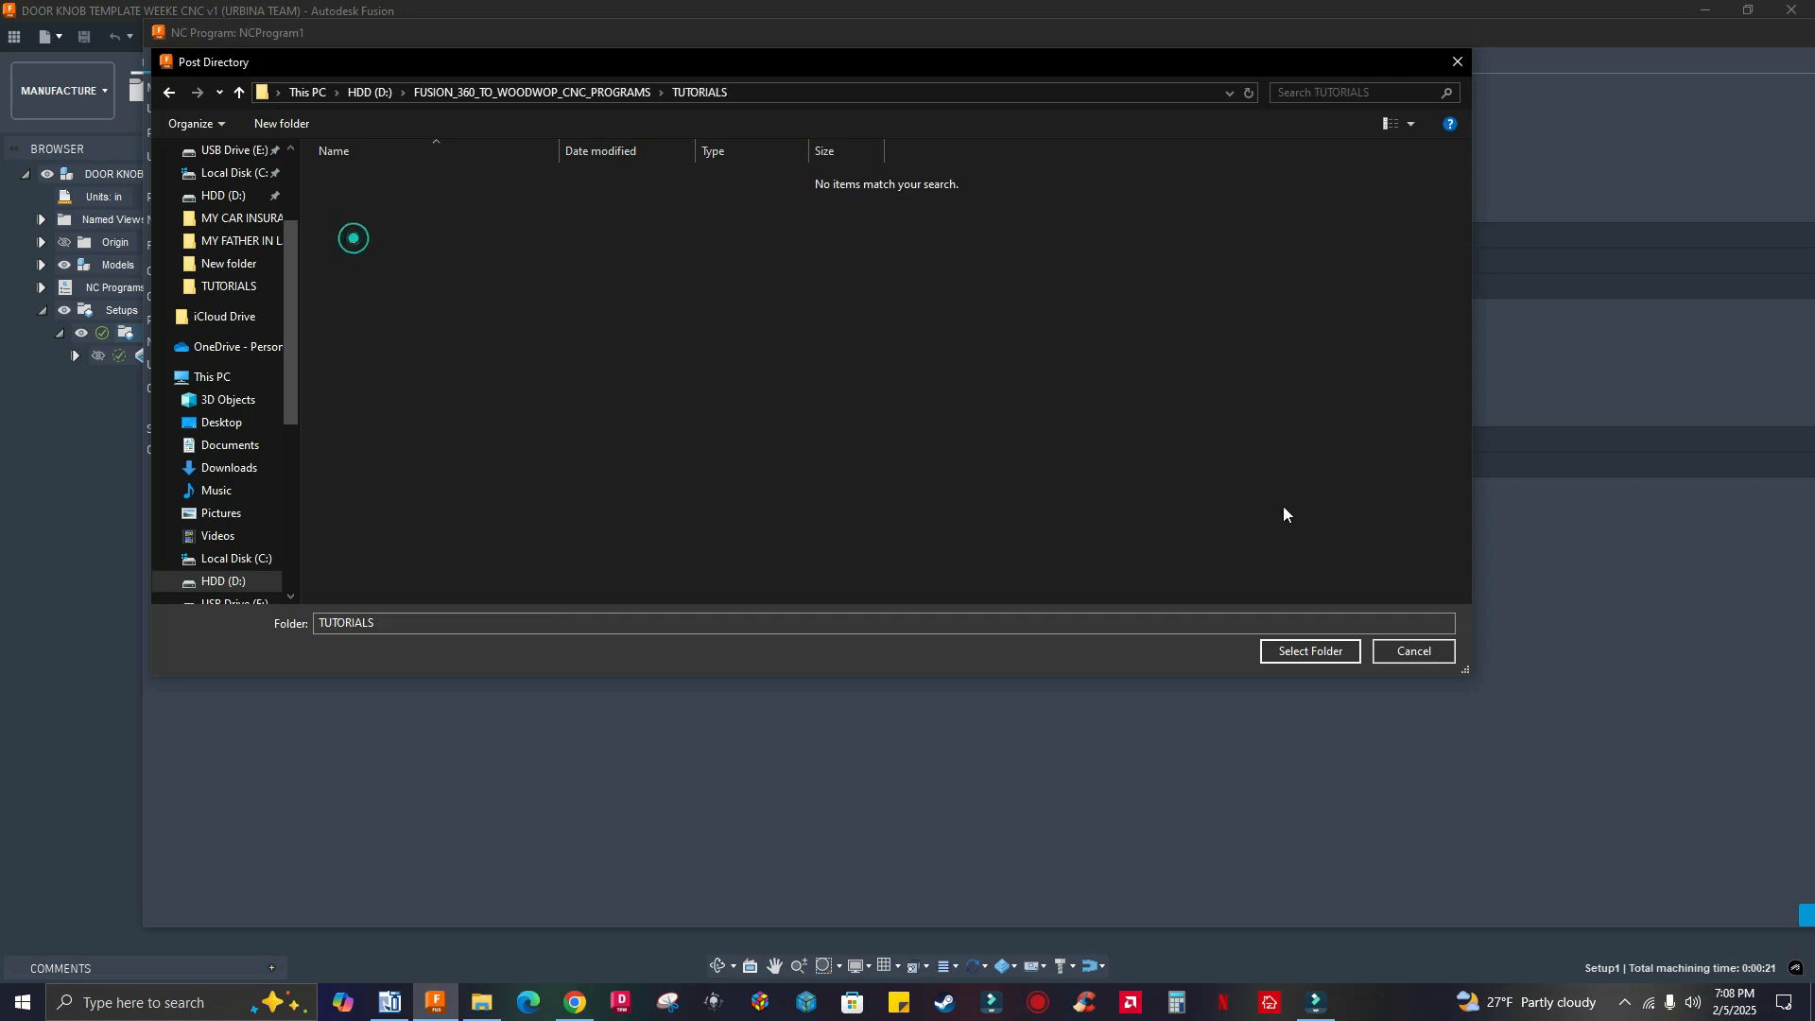
{"action": "left_click", "coordinate": [1308, 652]}
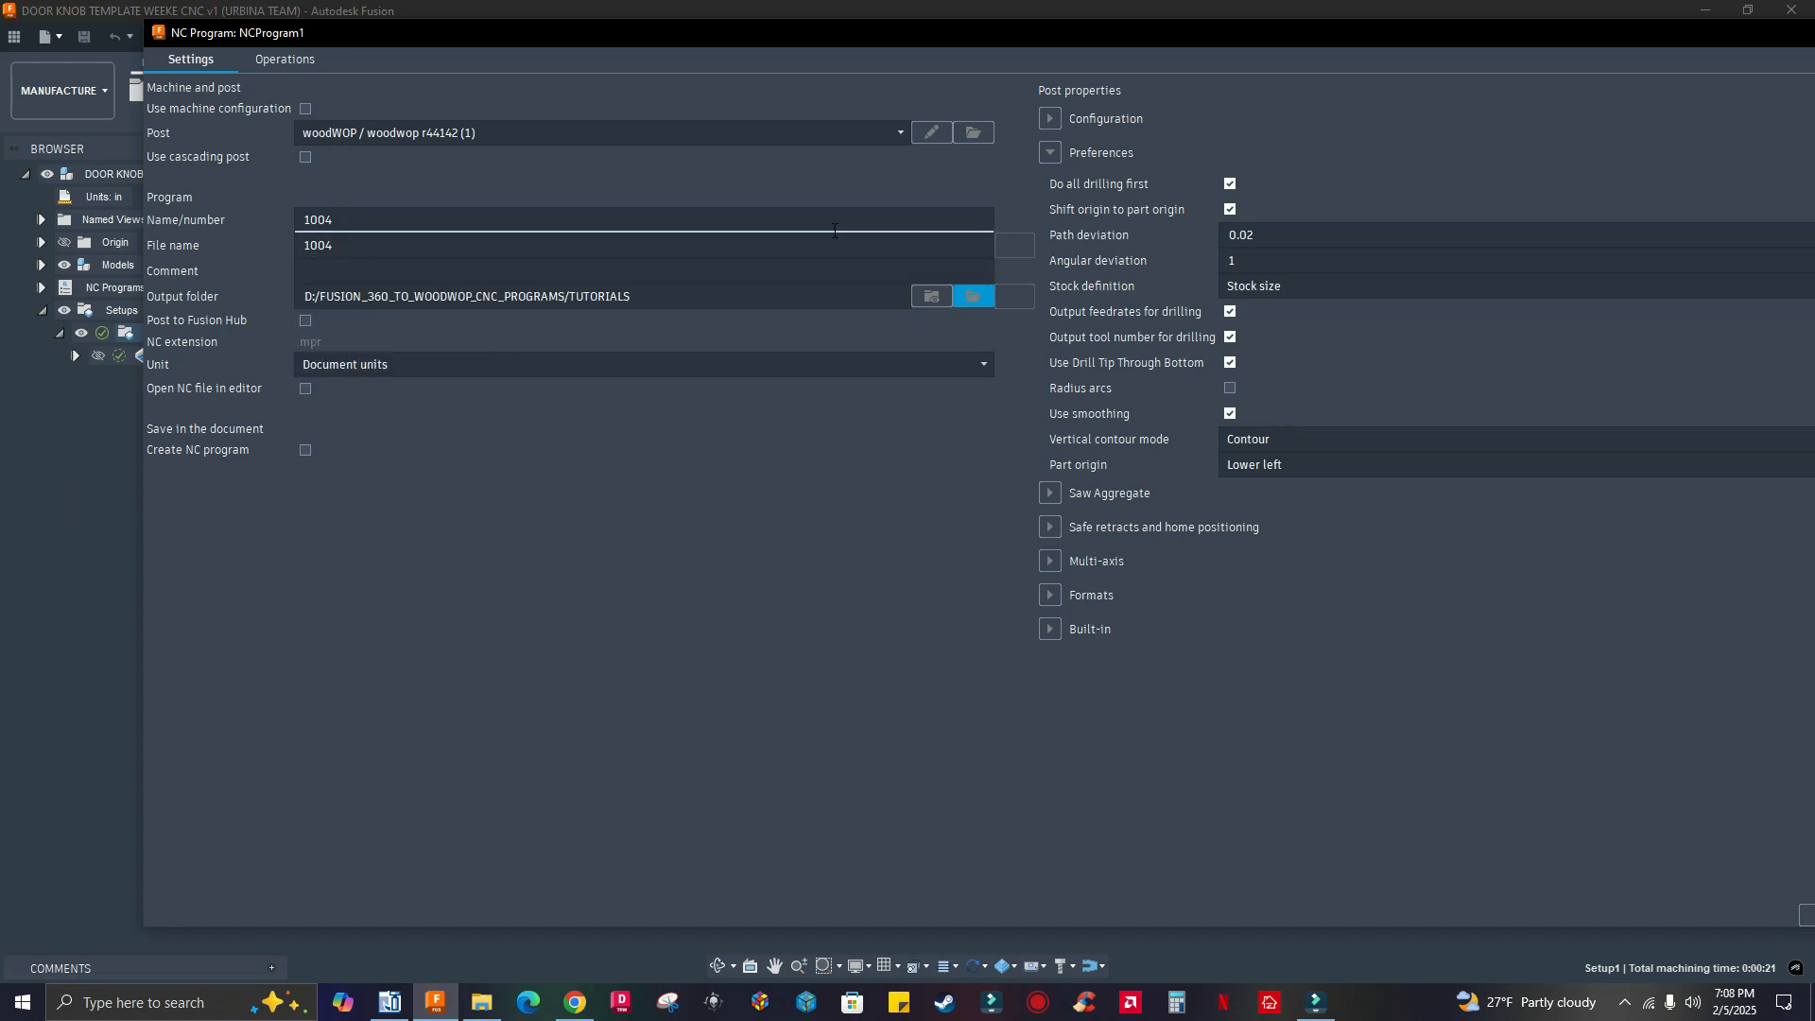
{"action": "left_click_drag", "start_coordinate": [1481, 45], "coordinate": [1367, 1]}
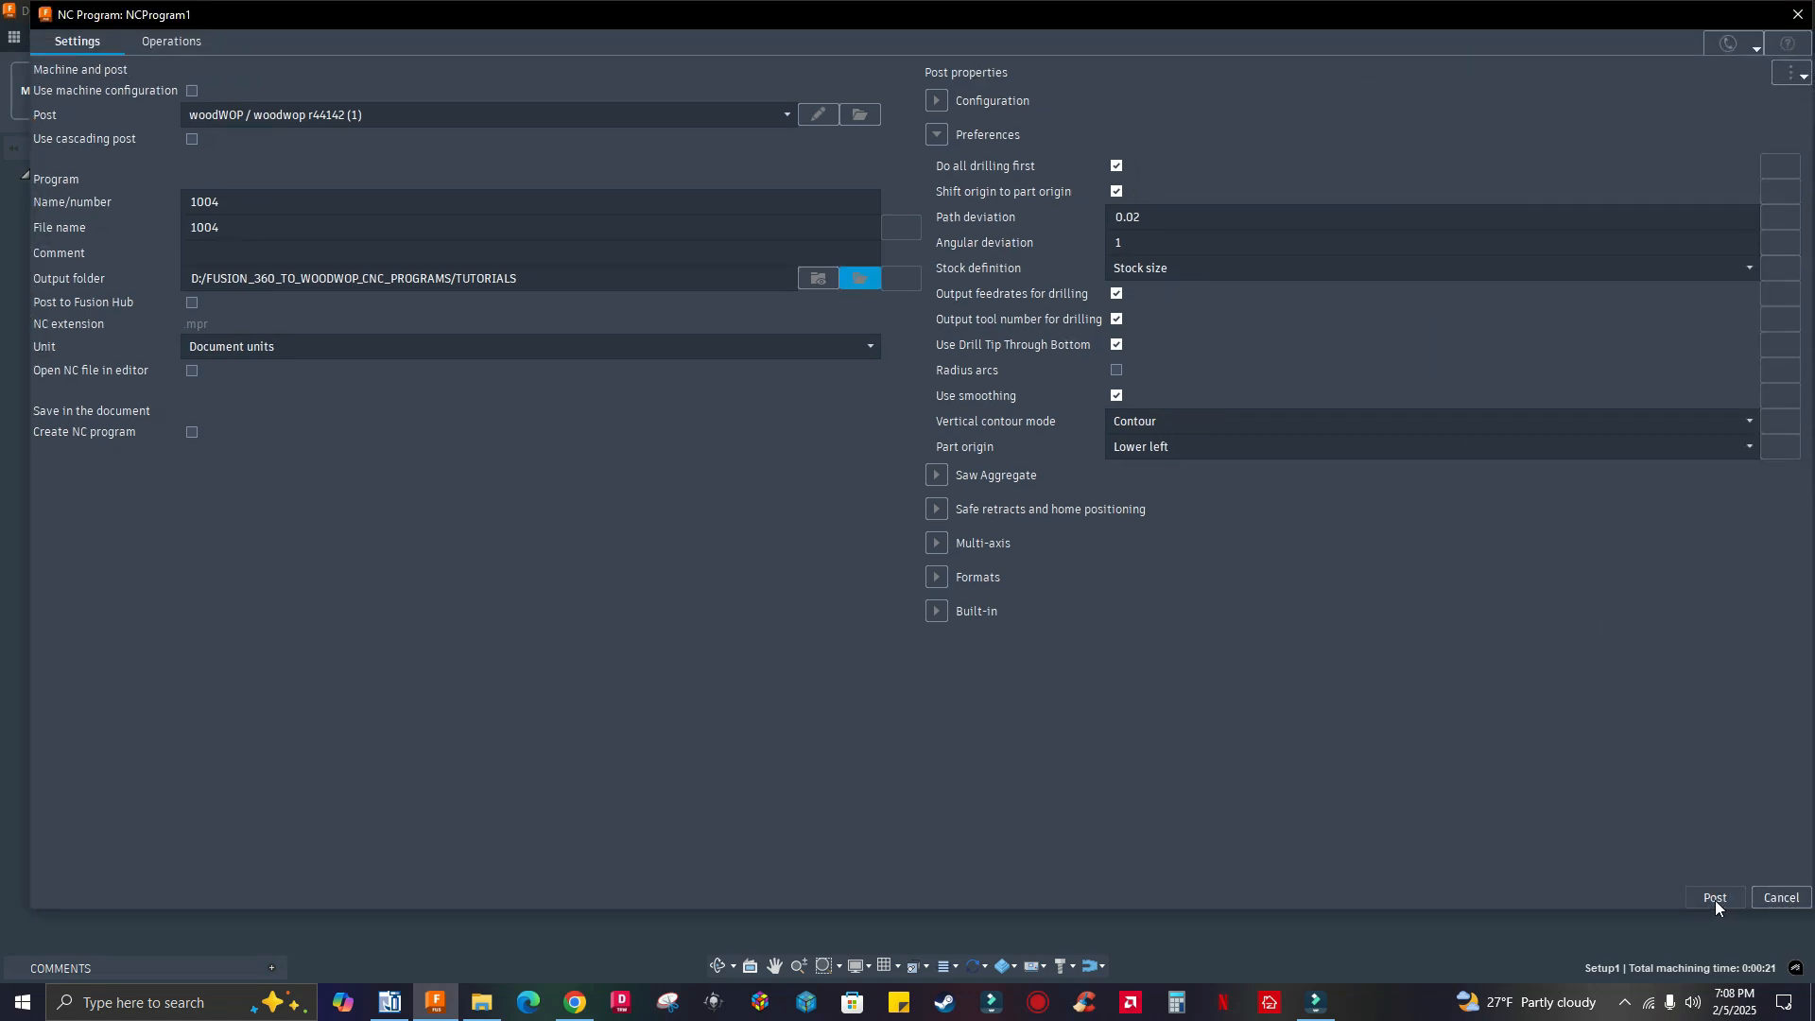
{"action": "left_click", "coordinate": [1714, 899]}
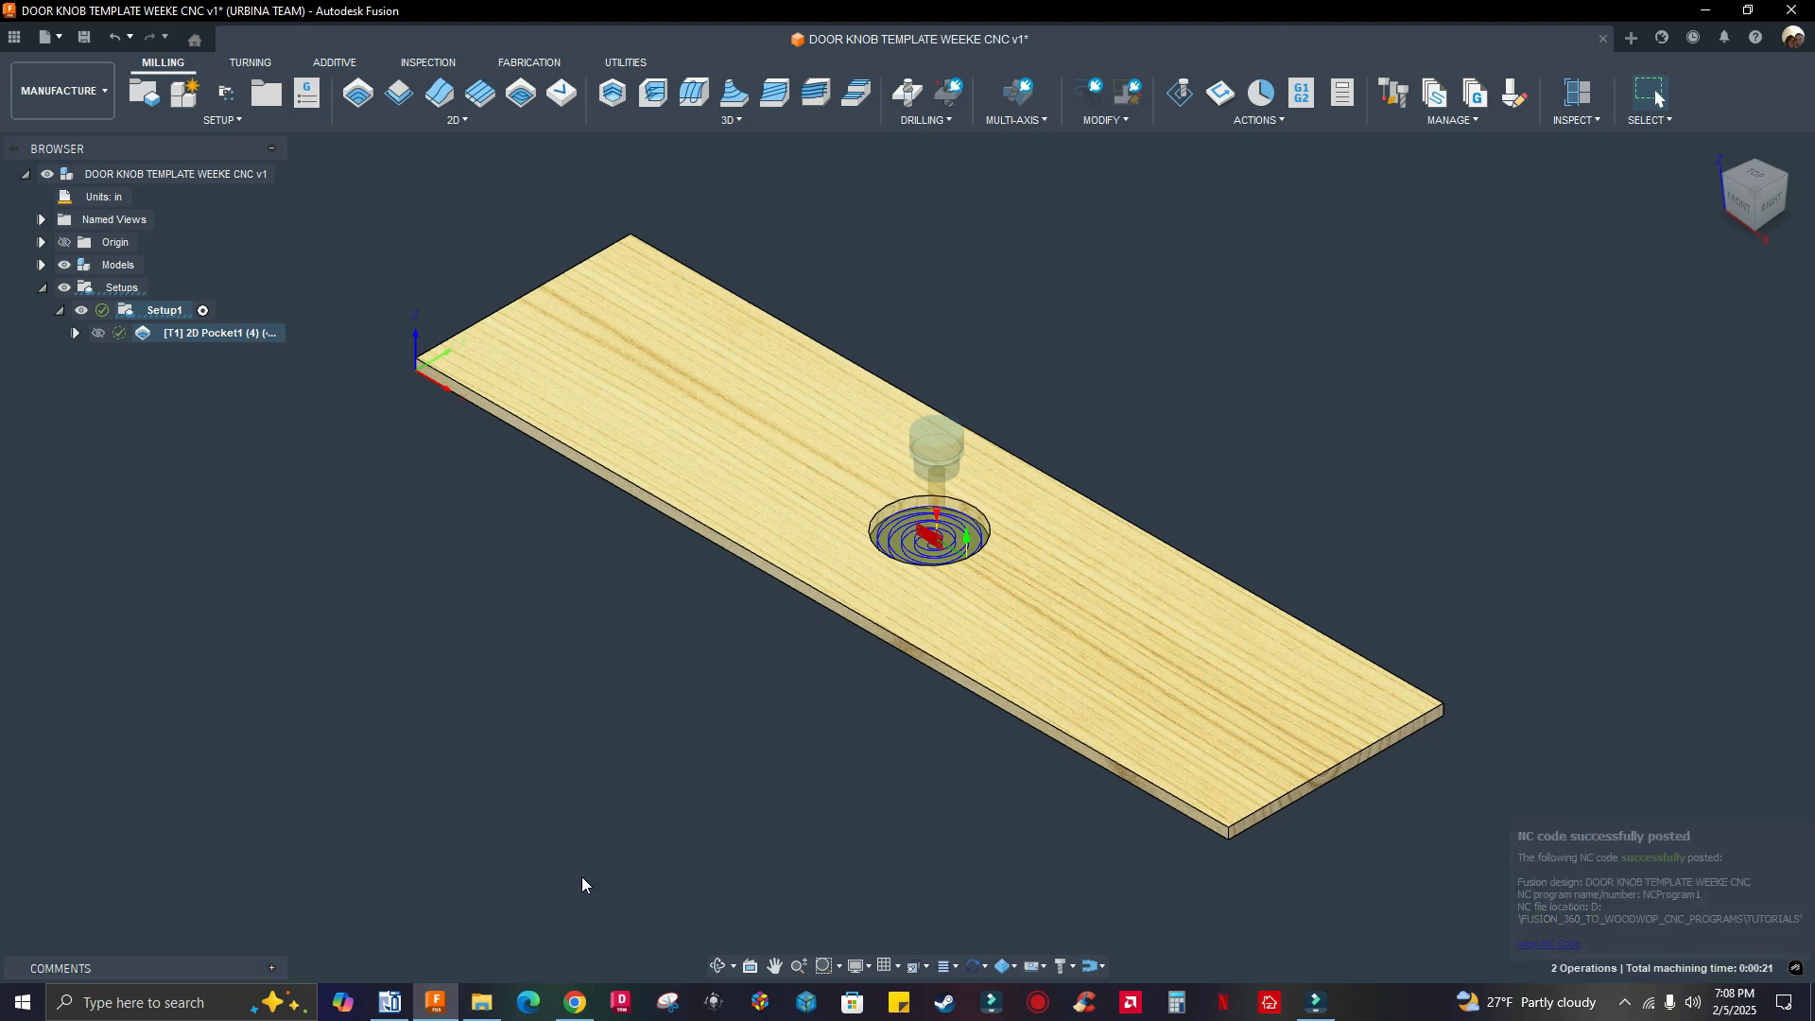
Step: Switch to woodWOP and look for the posted program in FUSION_360_TO_WOODWOP_CNC_PROGRAMS/TUTORIALS without opening a file
{"action": "left_click", "coordinate": [389, 1004]}
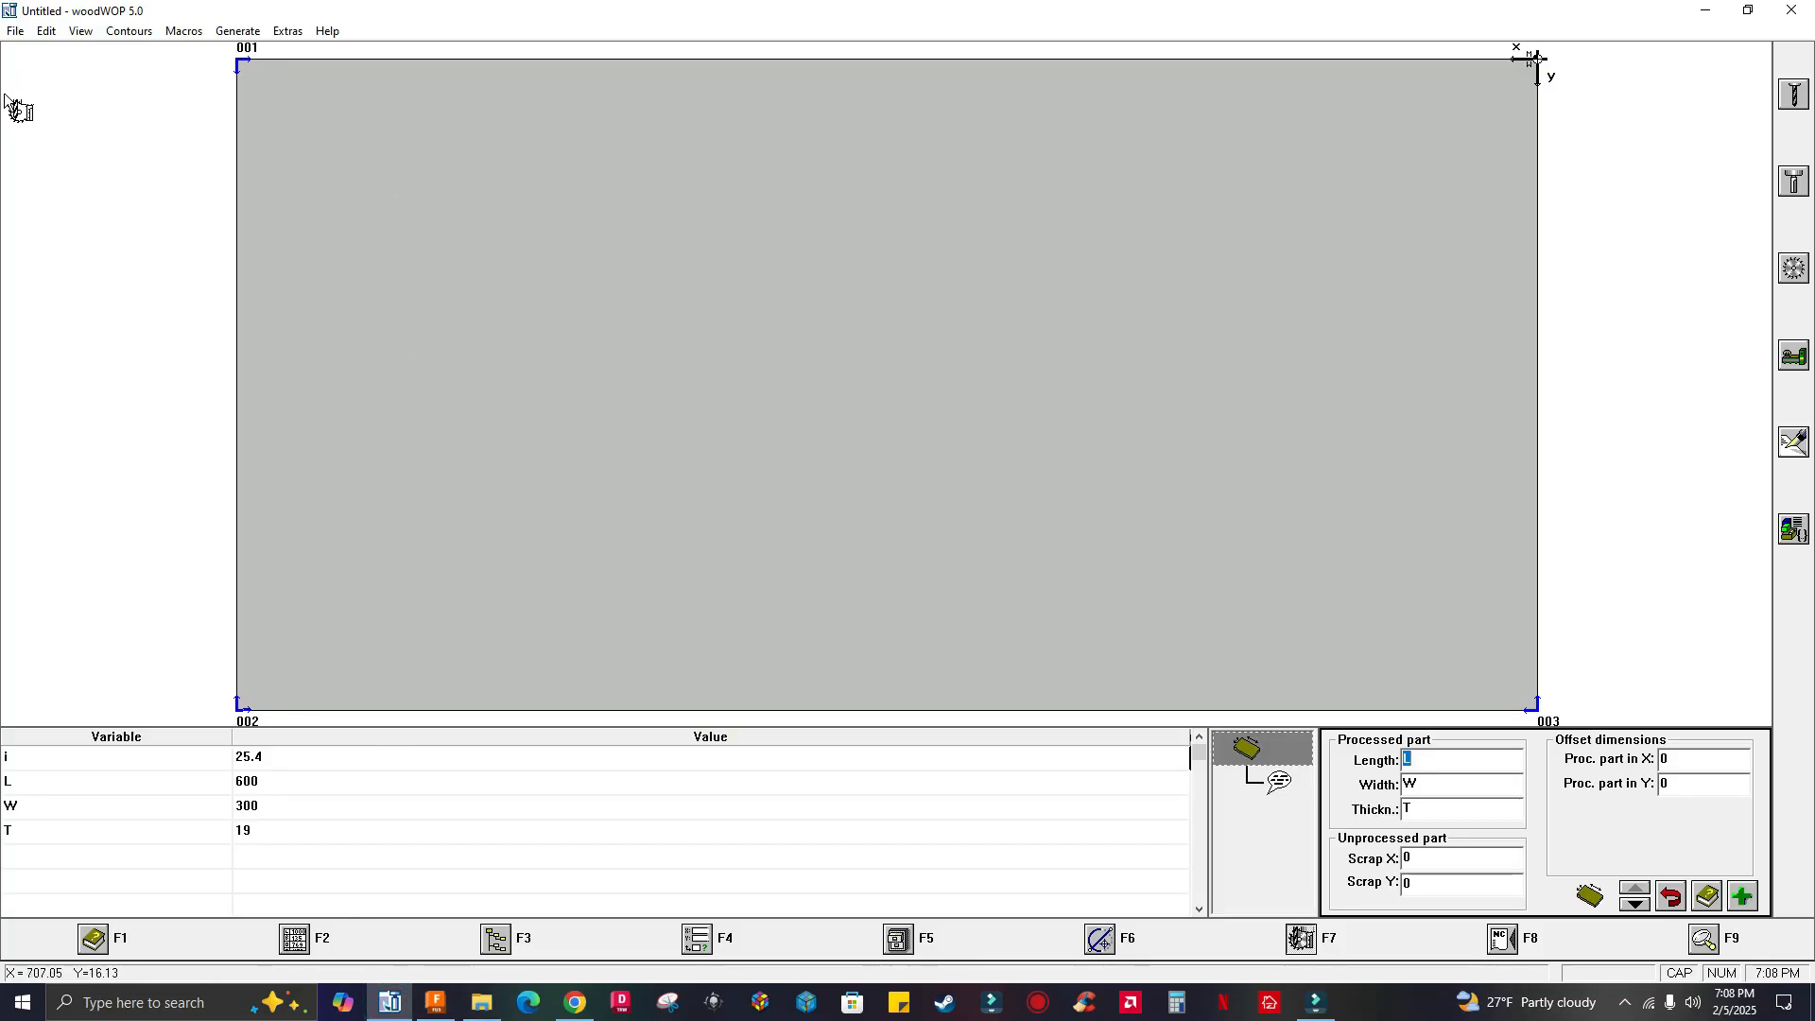
{"action": "left_click", "coordinate": [15, 31]}
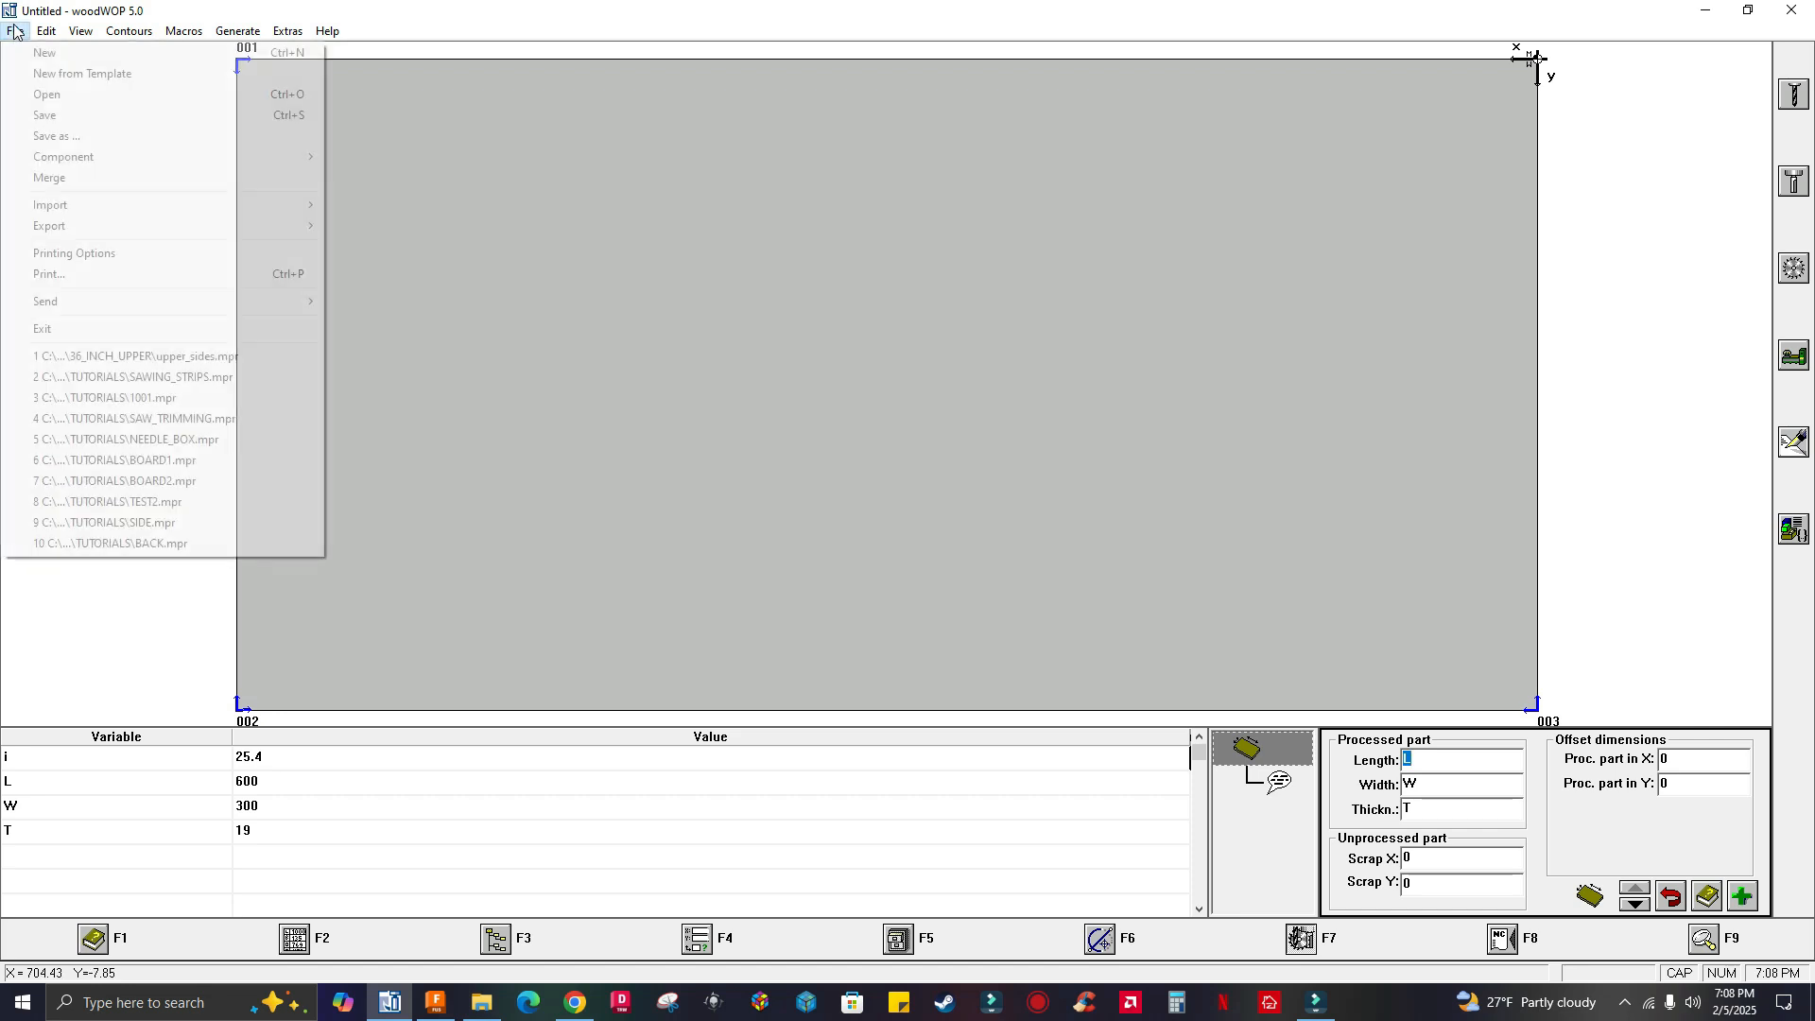
{"action": "left_click", "coordinate": [43, 94]}
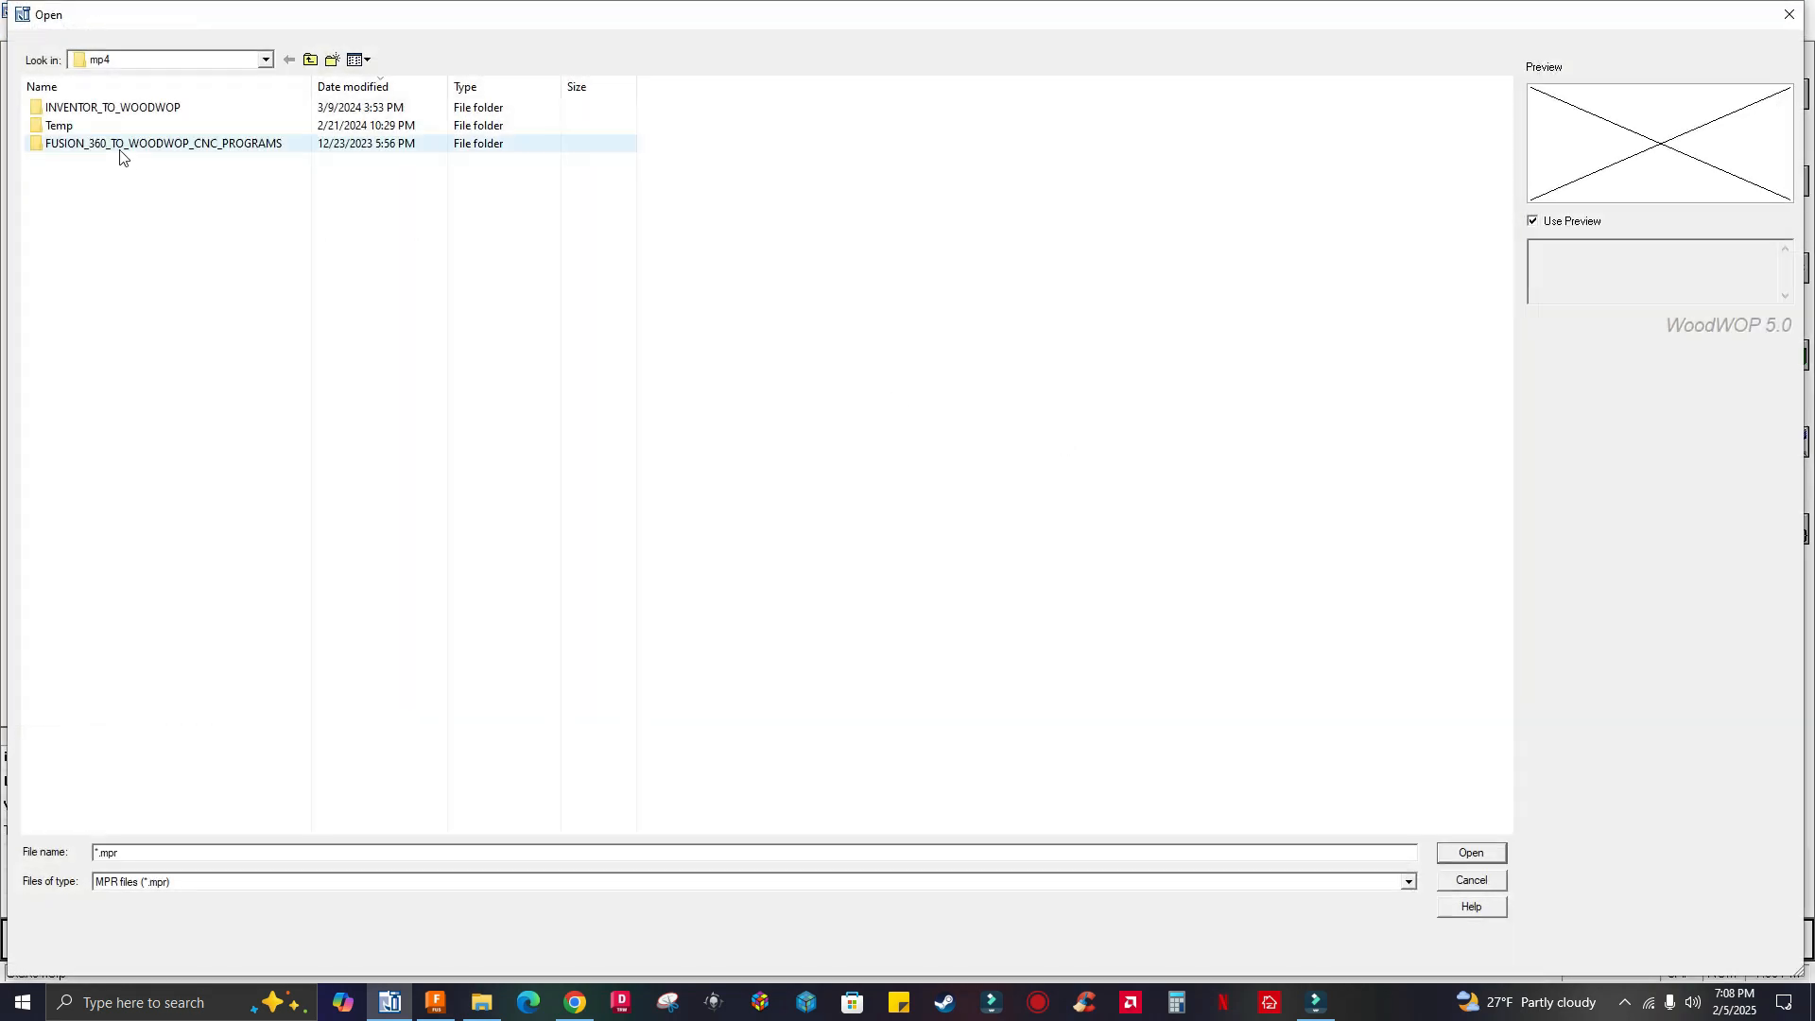
{"action": "double_click", "coordinate": [123, 153]}
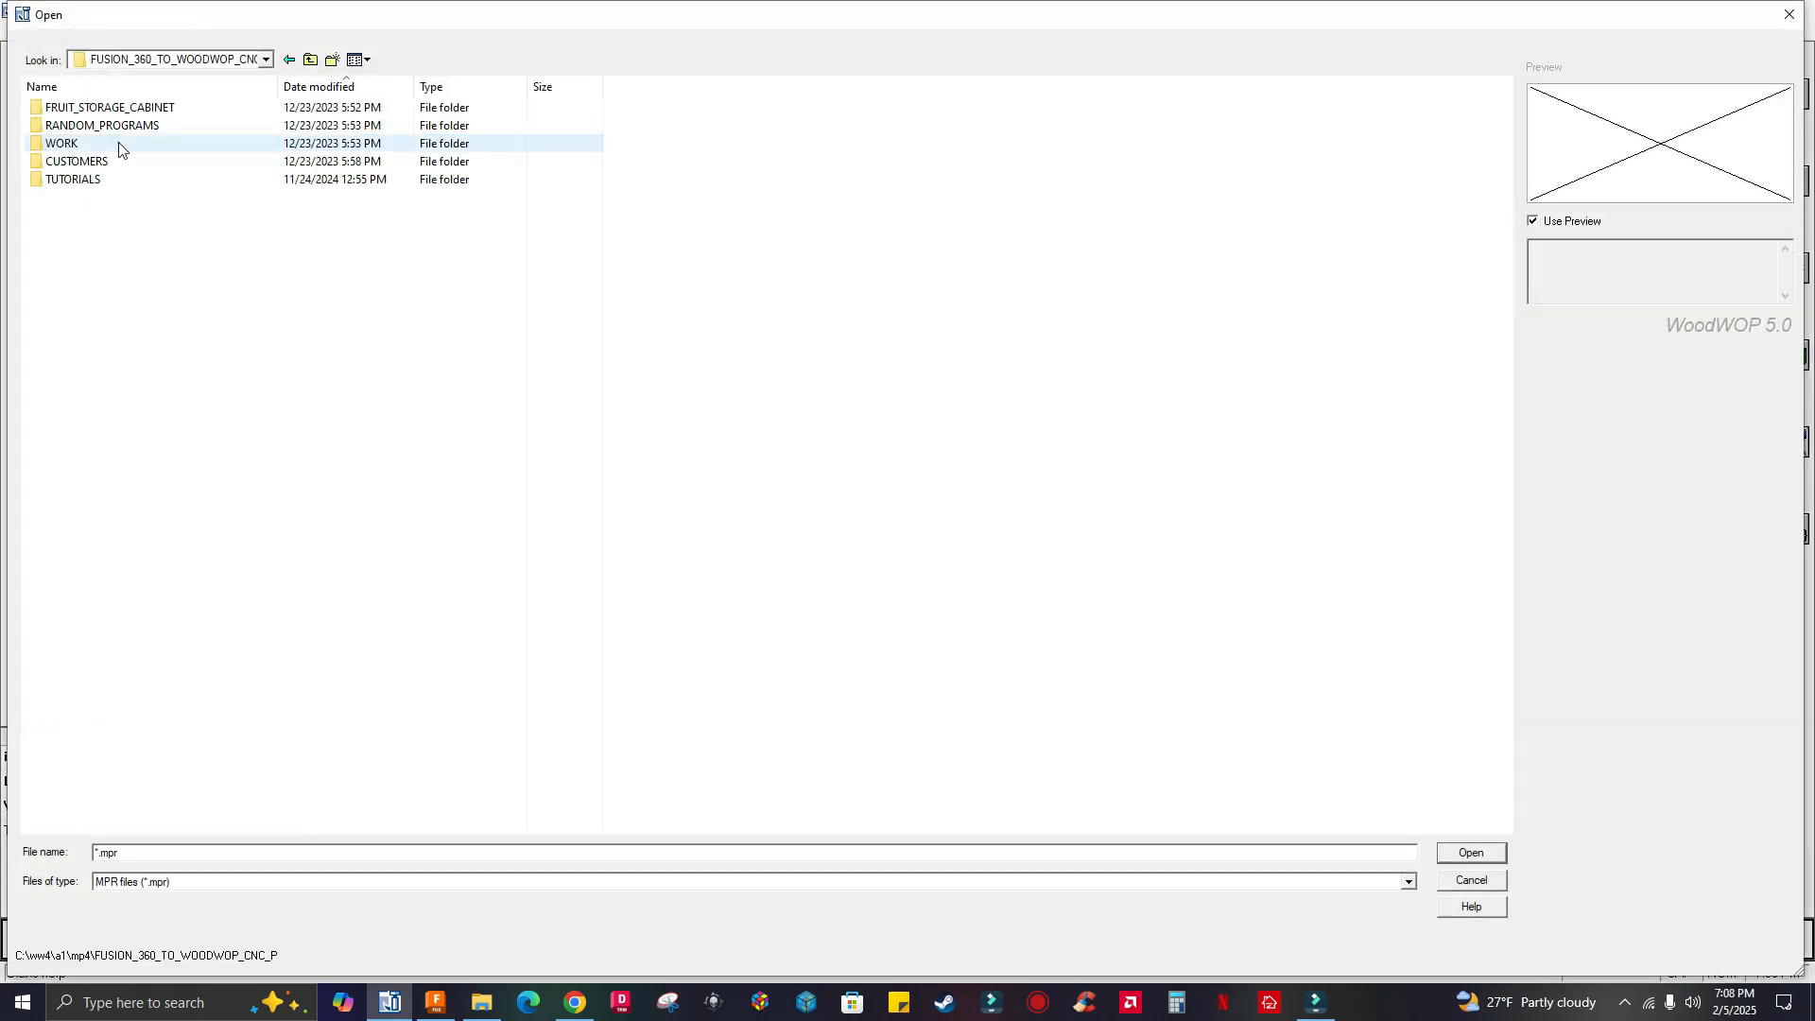
{"action": "double_click", "coordinate": [99, 178]}
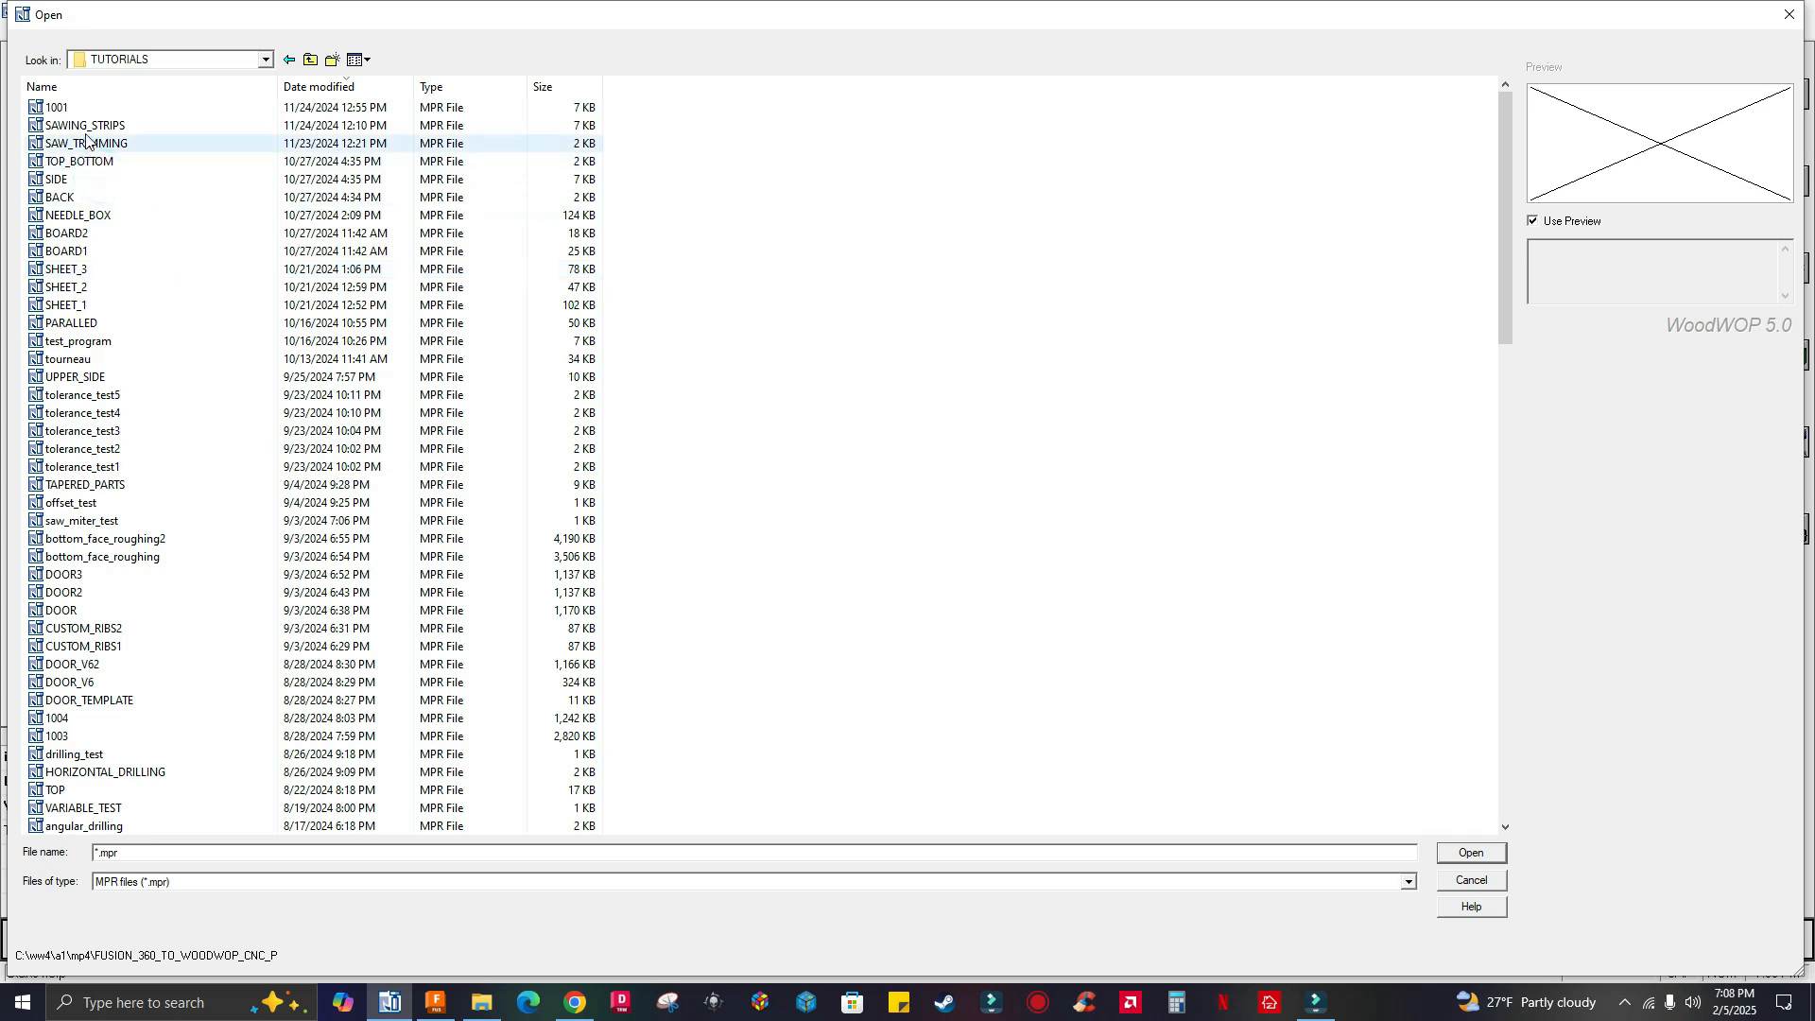
{"action": "left_click", "coordinate": [63, 109]}
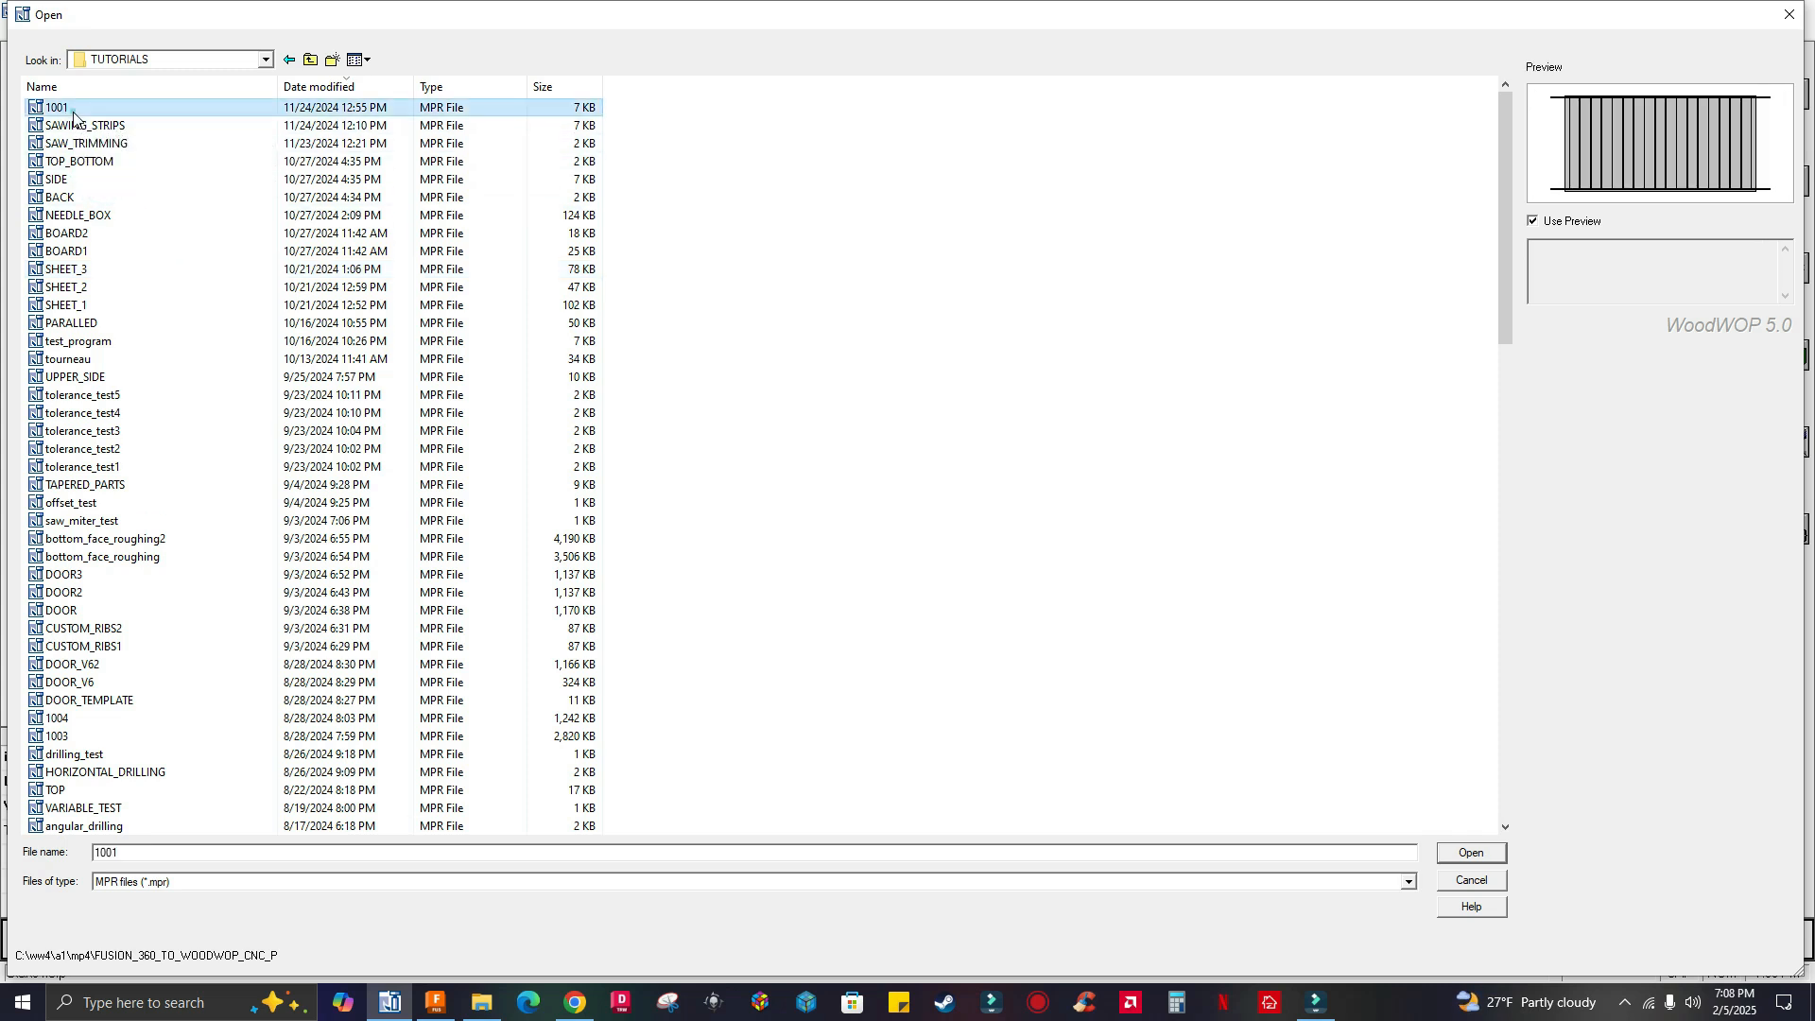
{"action": "left_click", "coordinate": [310, 60]}
{"action": "left_click", "coordinate": [310, 60]}
{"action": "double_click", "coordinate": [140, 144]}
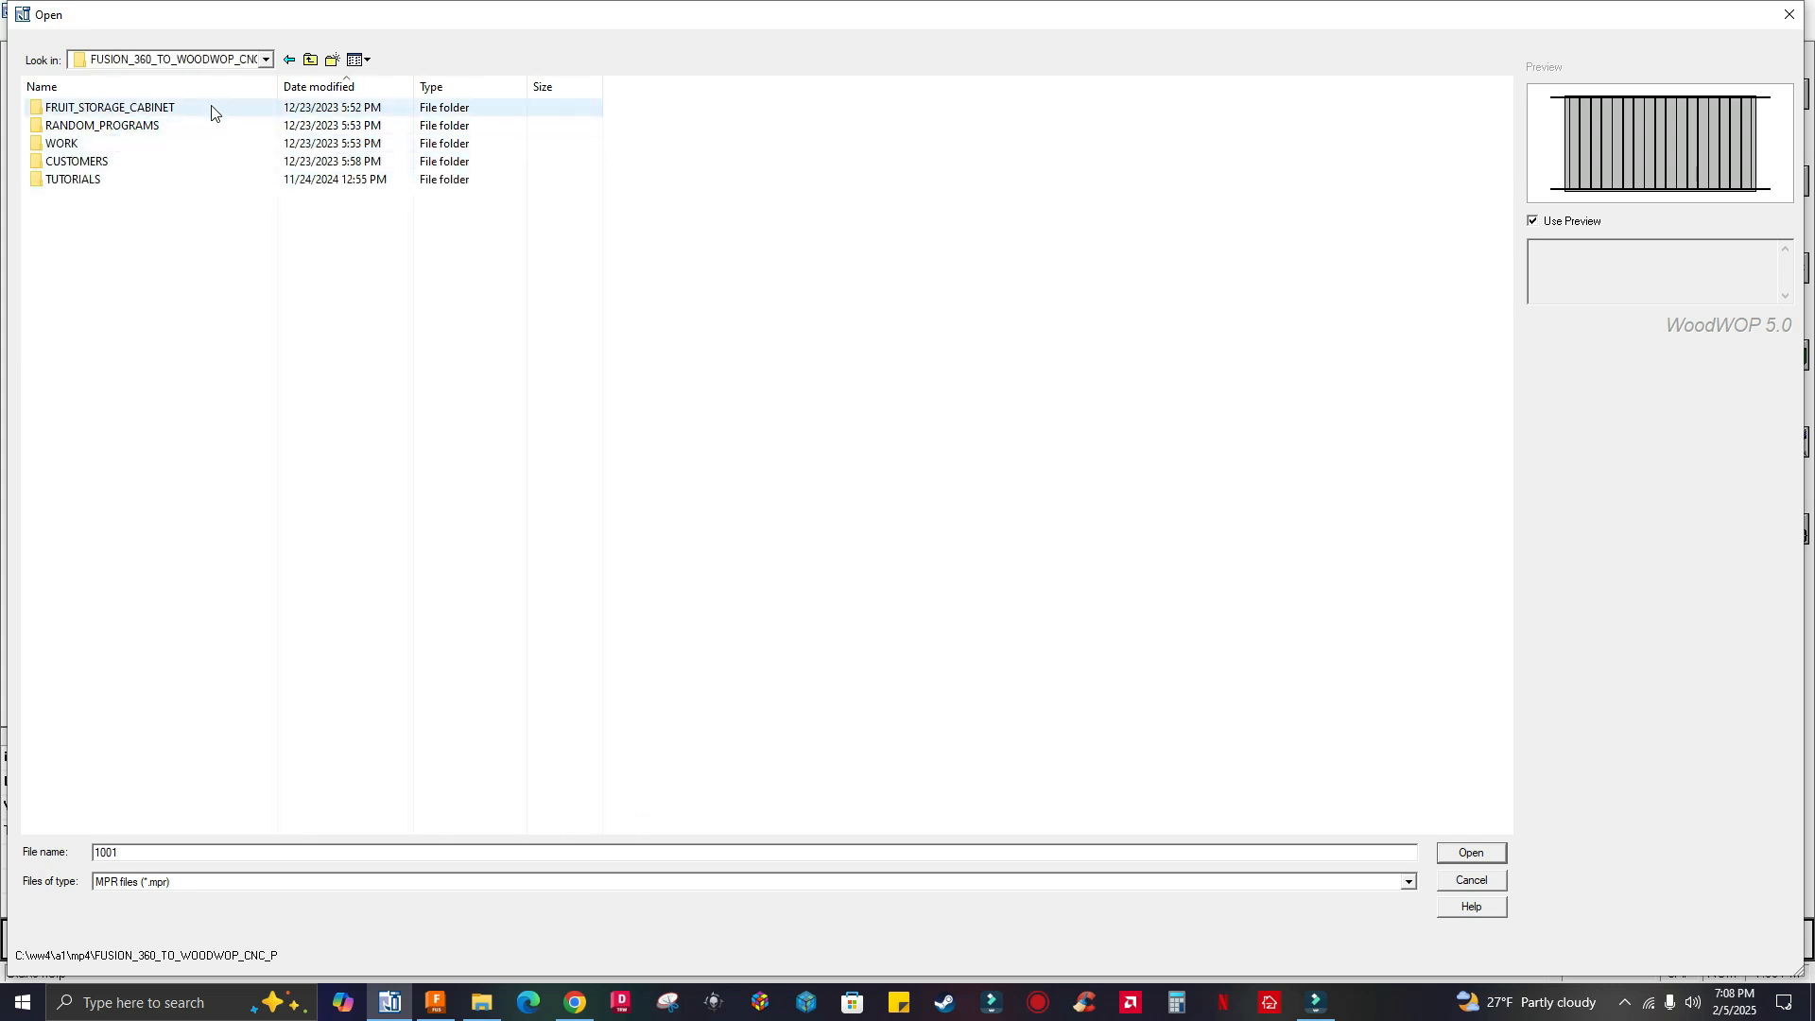
{"action": "left_click", "coordinate": [1472, 880]}
{"action": "left_click", "coordinate": [484, 1004]}
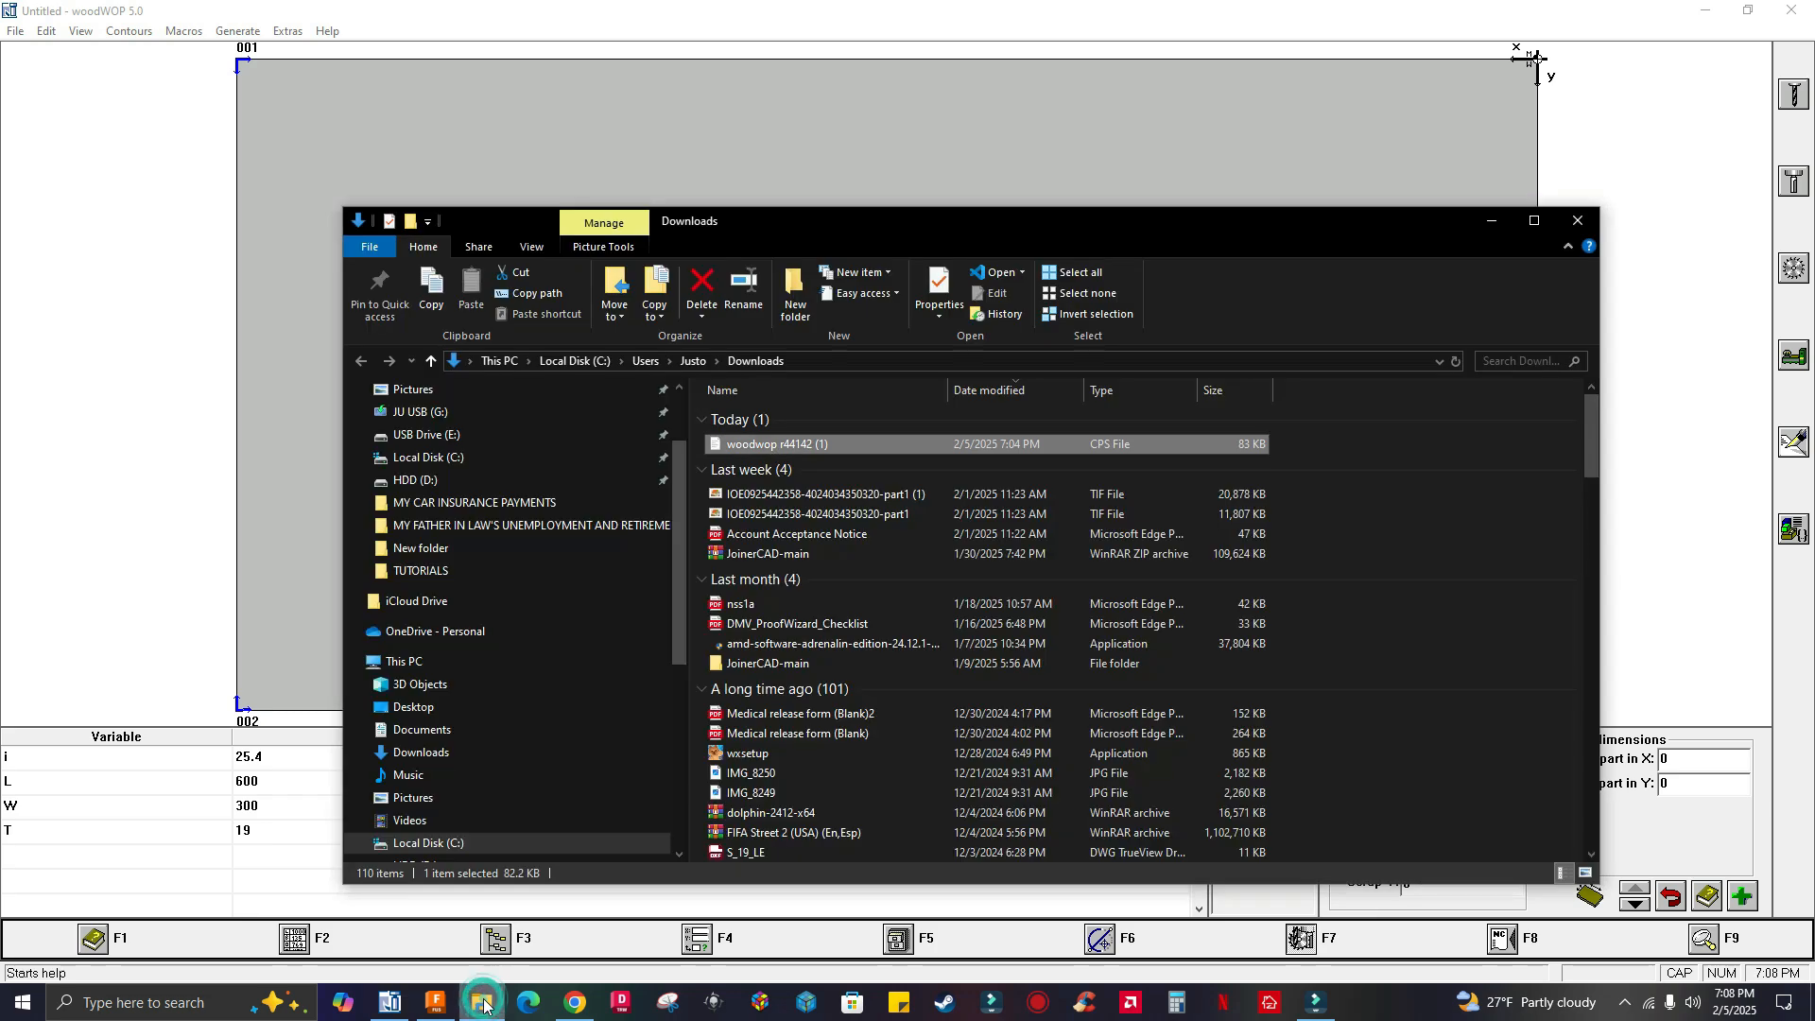
Step: Return to Autodesk Fusion and start Post Process for Setup1 again
{"action": "left_click", "coordinate": [440, 1006]}
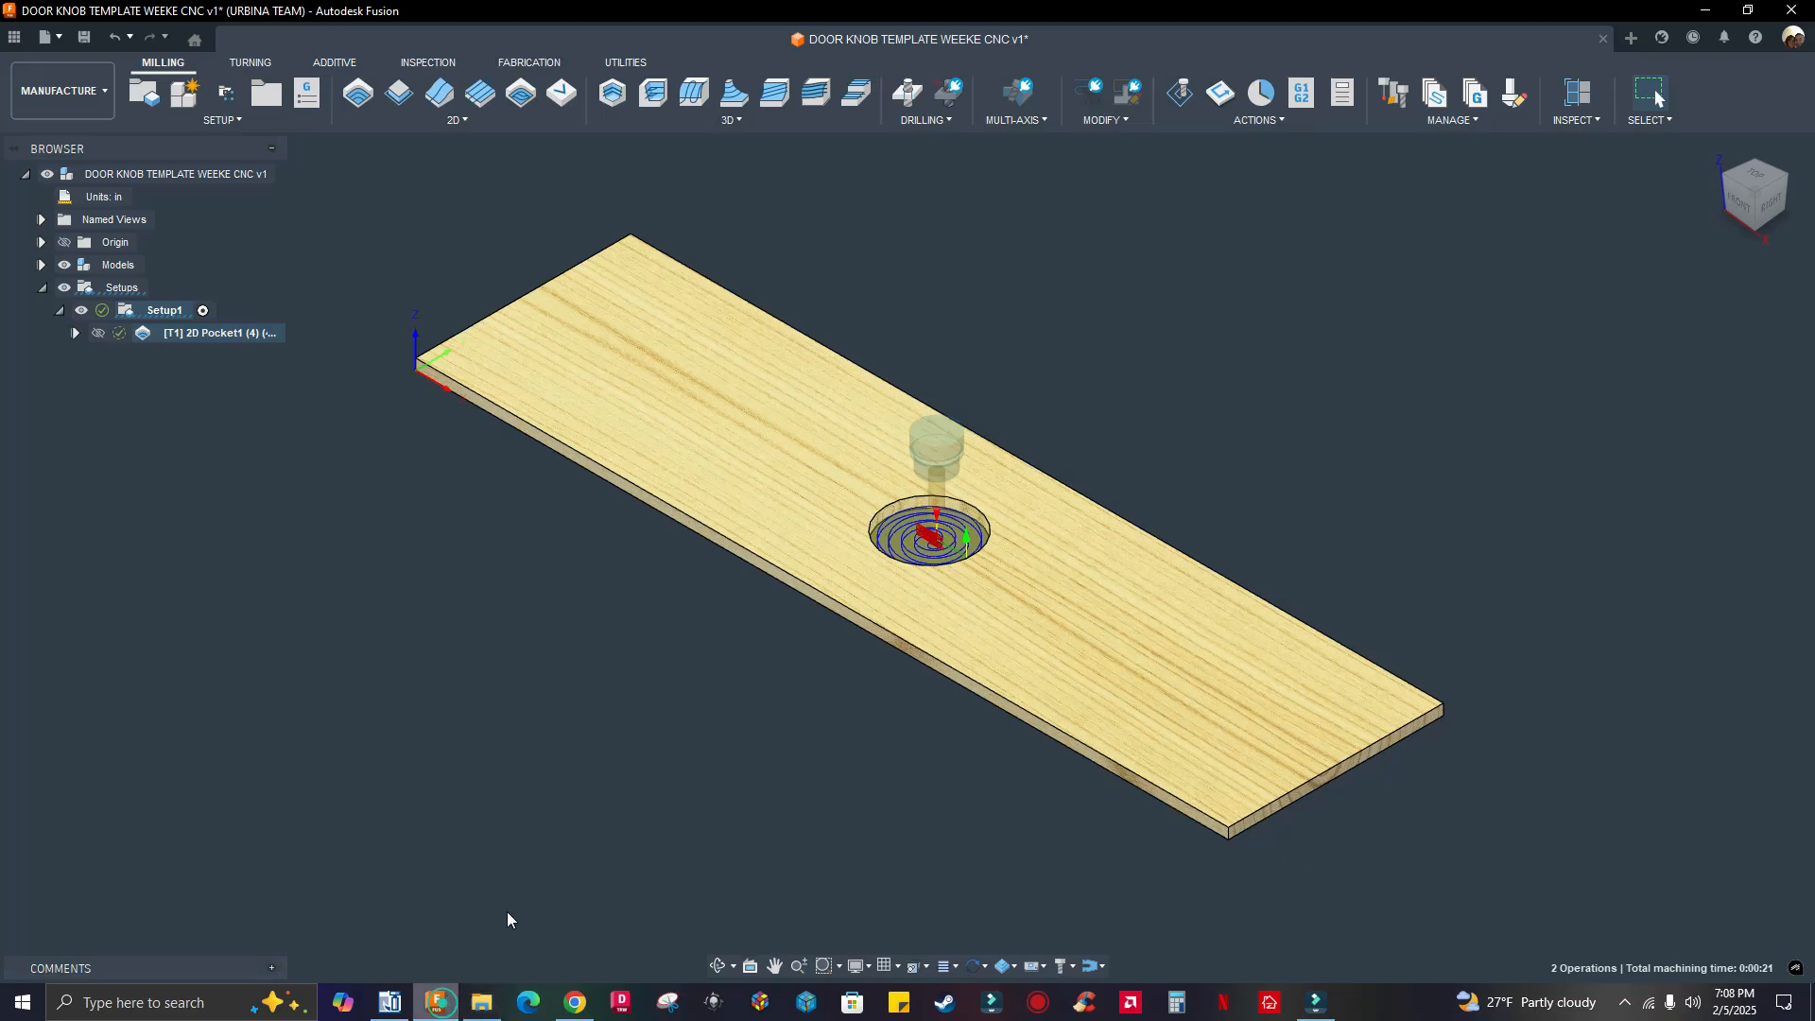
{"action": "right_click", "coordinate": [163, 313]}
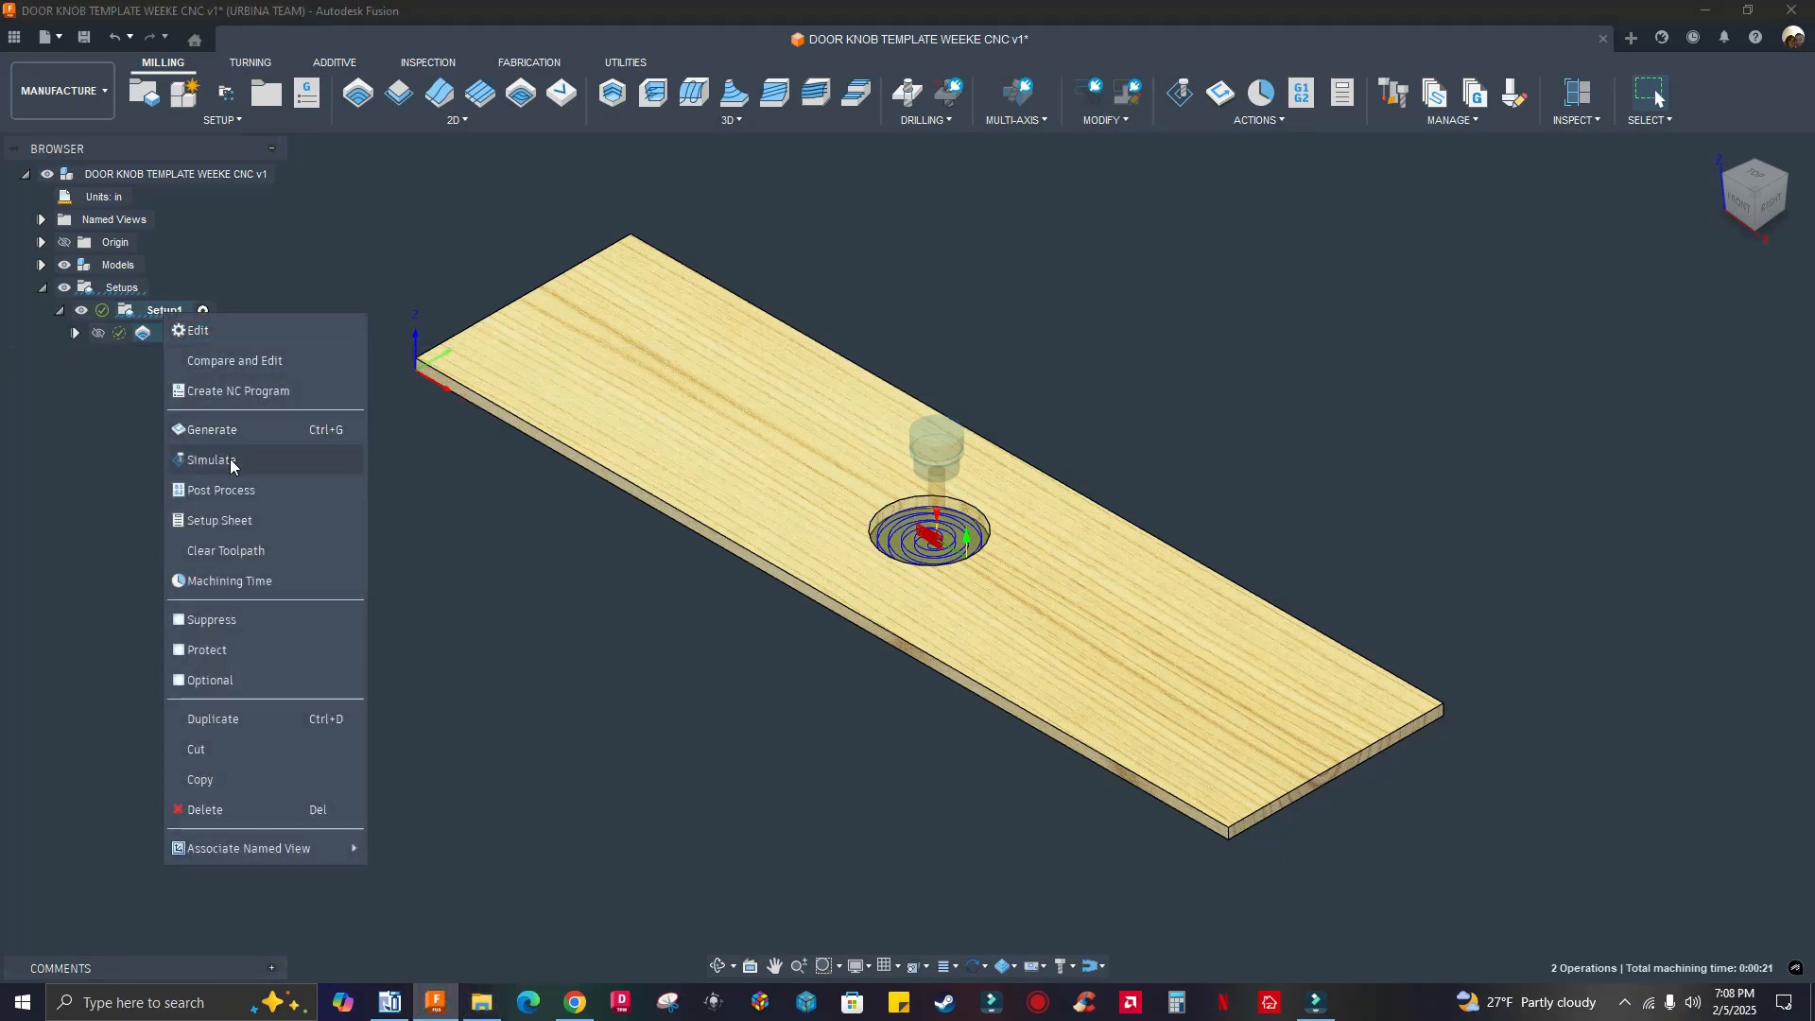
{"action": "left_click", "coordinate": [227, 489]}
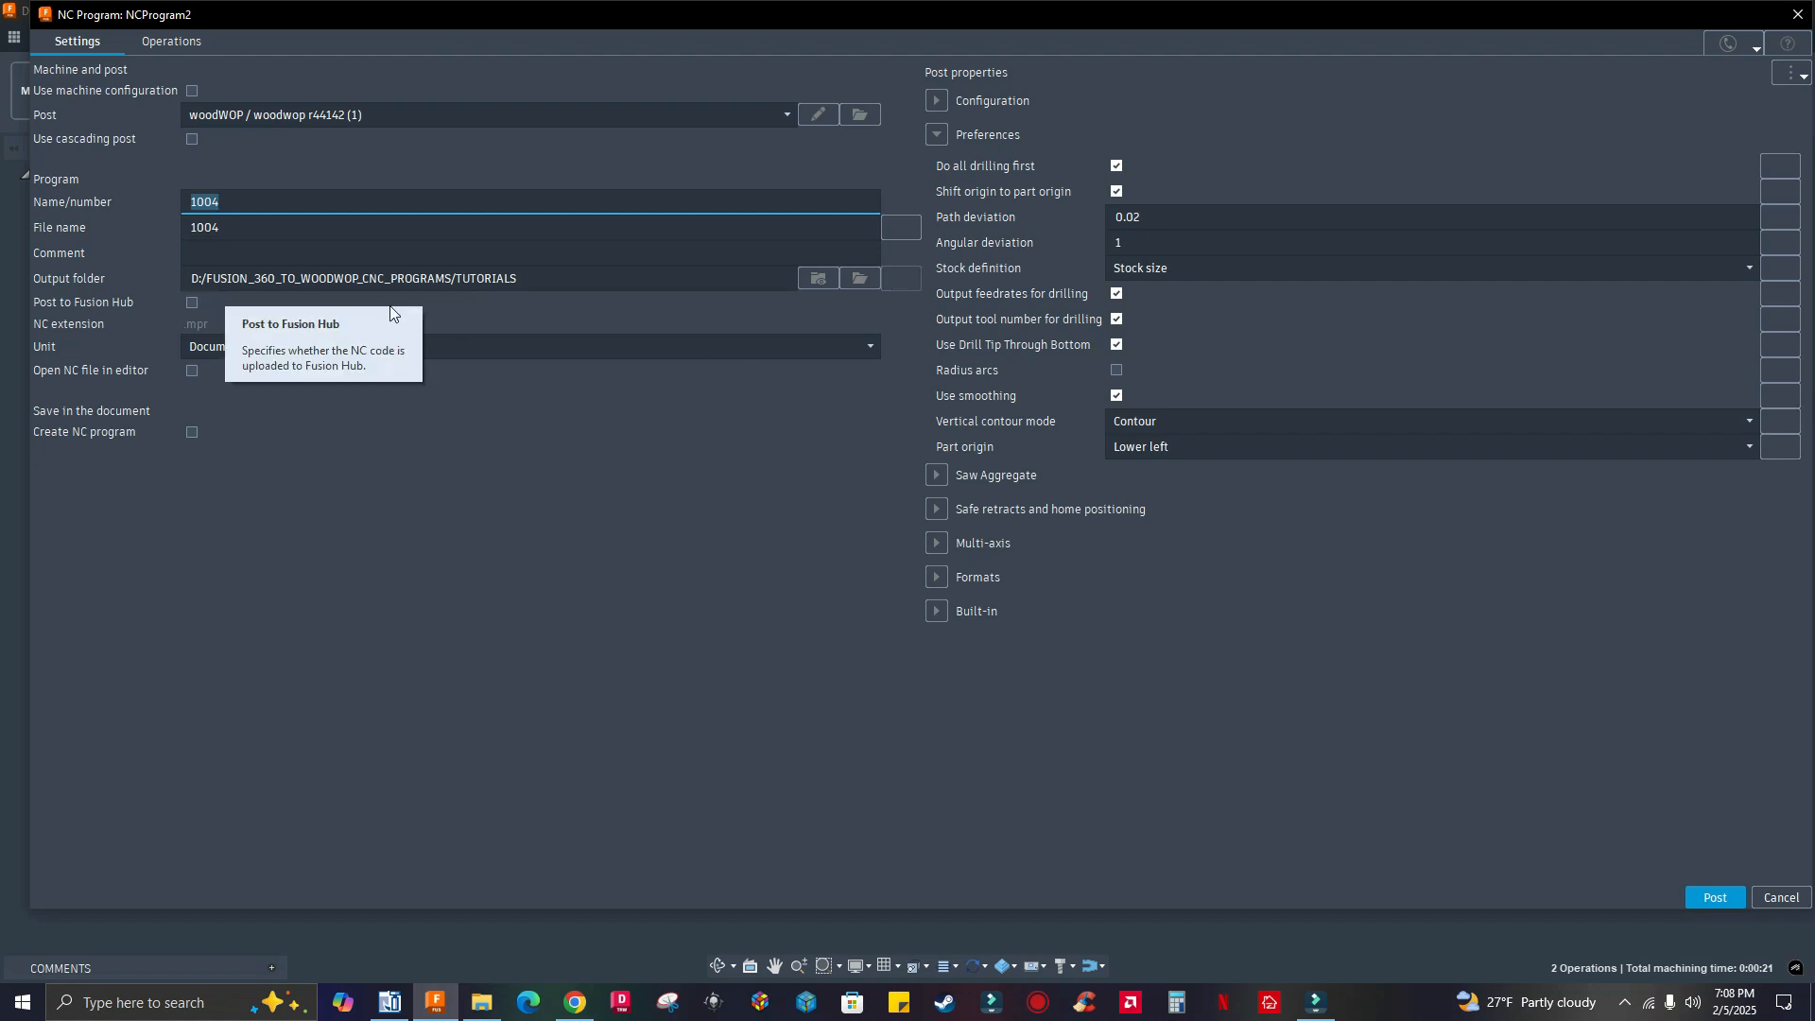
Step: Set the output folder to C:/ww4/a1/mp4/FUSION_360_TO_WOODWOP_CNC_PROGRAMS/TUTORIALS and post the program, overwriting the existing 1004.mpr
{"action": "left_click", "coordinate": [860, 279]}
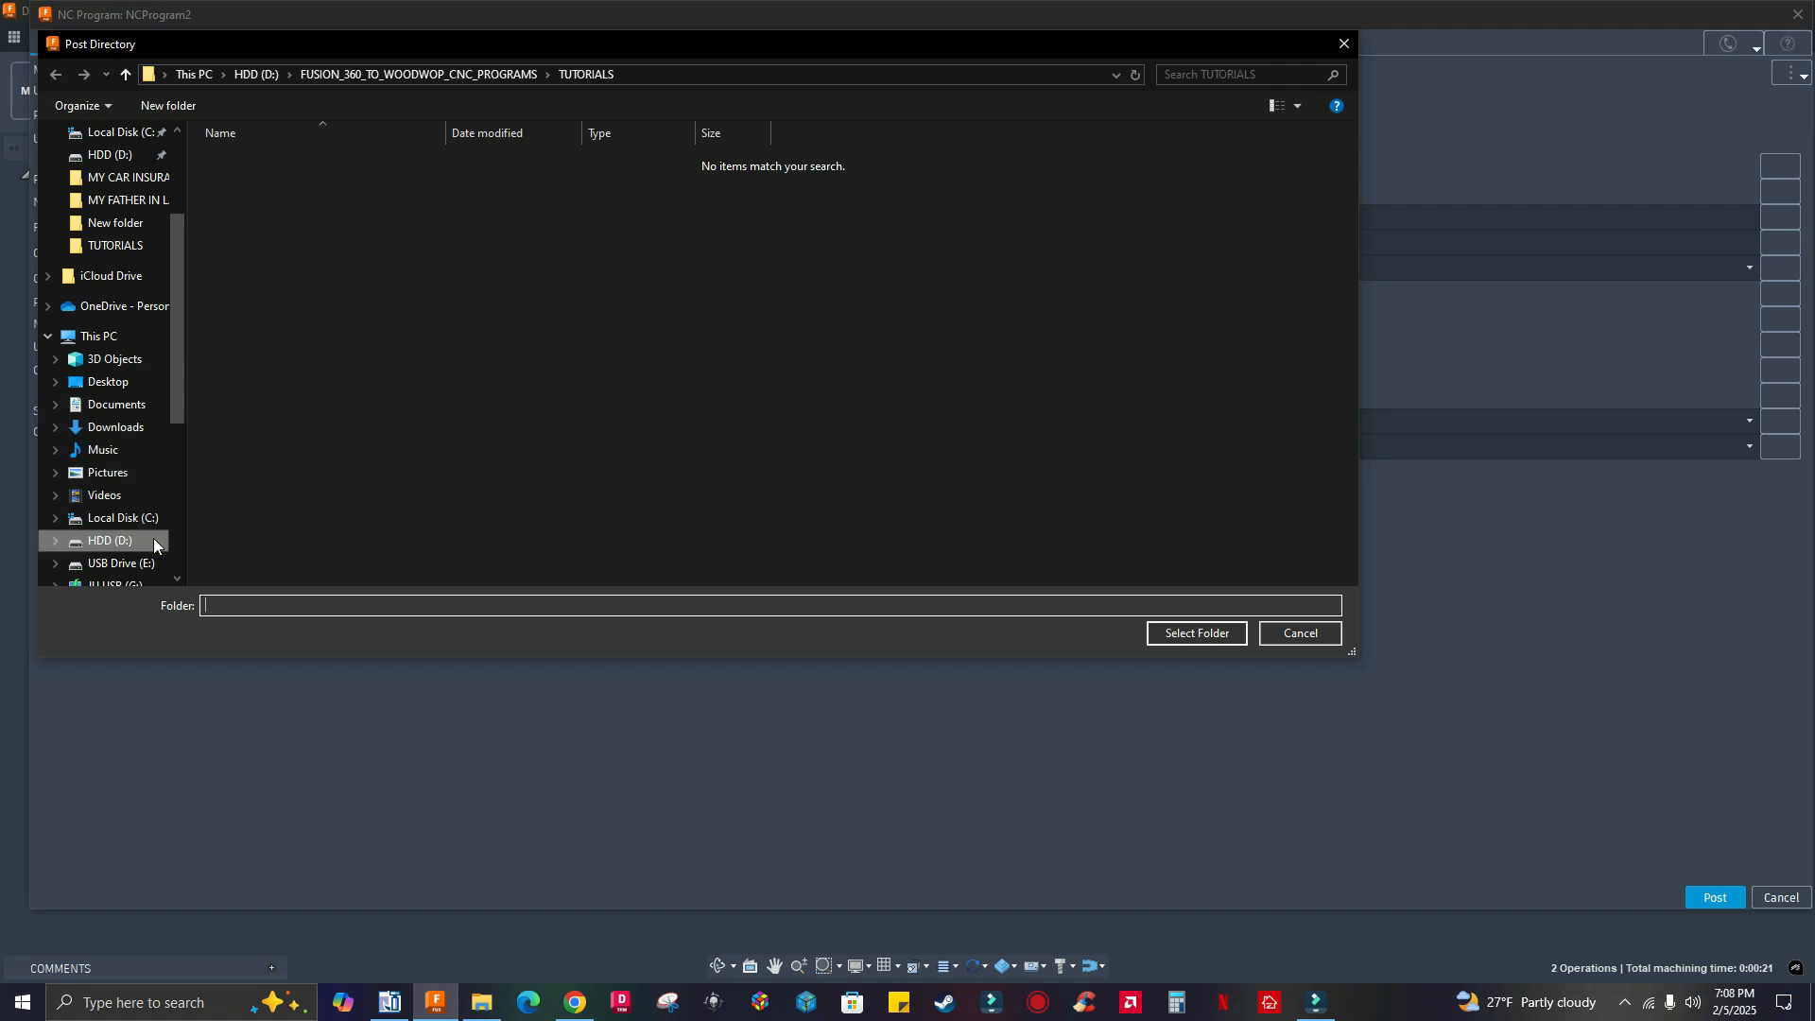
{"action": "scroll", "coordinate": [151, 558], "scroll_direction": "down", "scroll_amount": 1}
{"action": "left_click", "coordinate": [121, 473]}
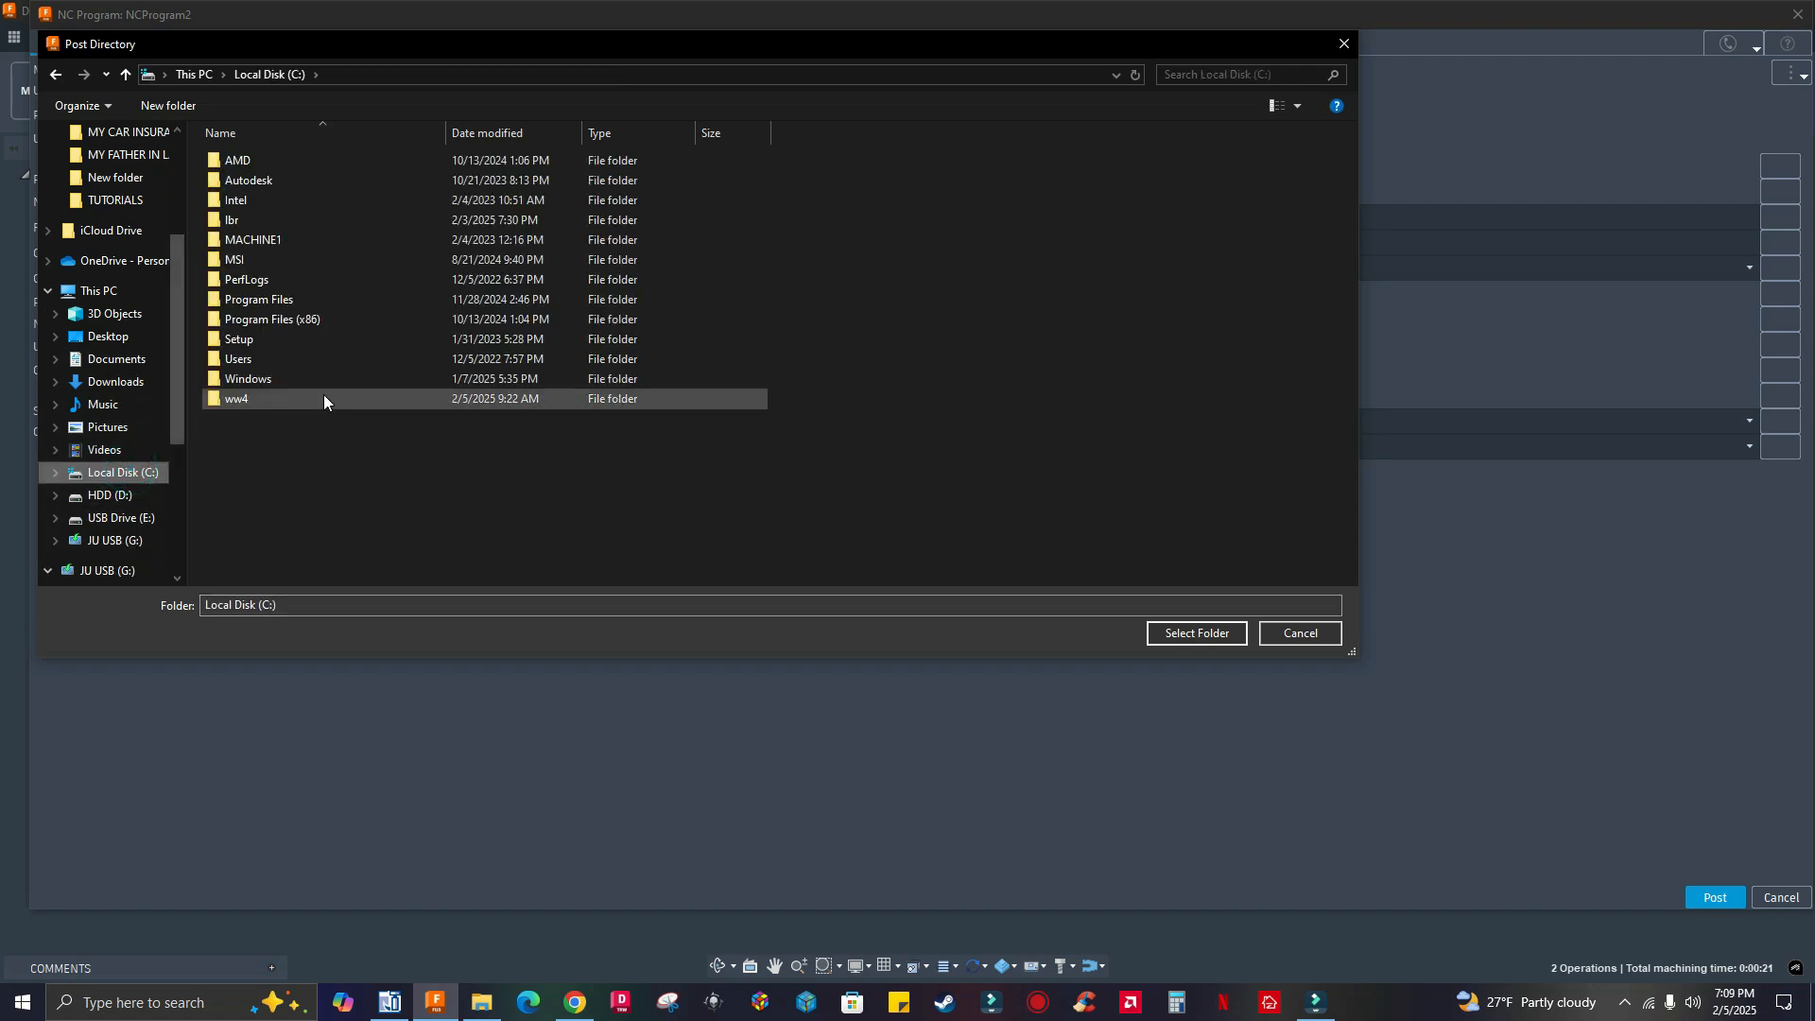
{"action": "left_click", "coordinate": [257, 401]}
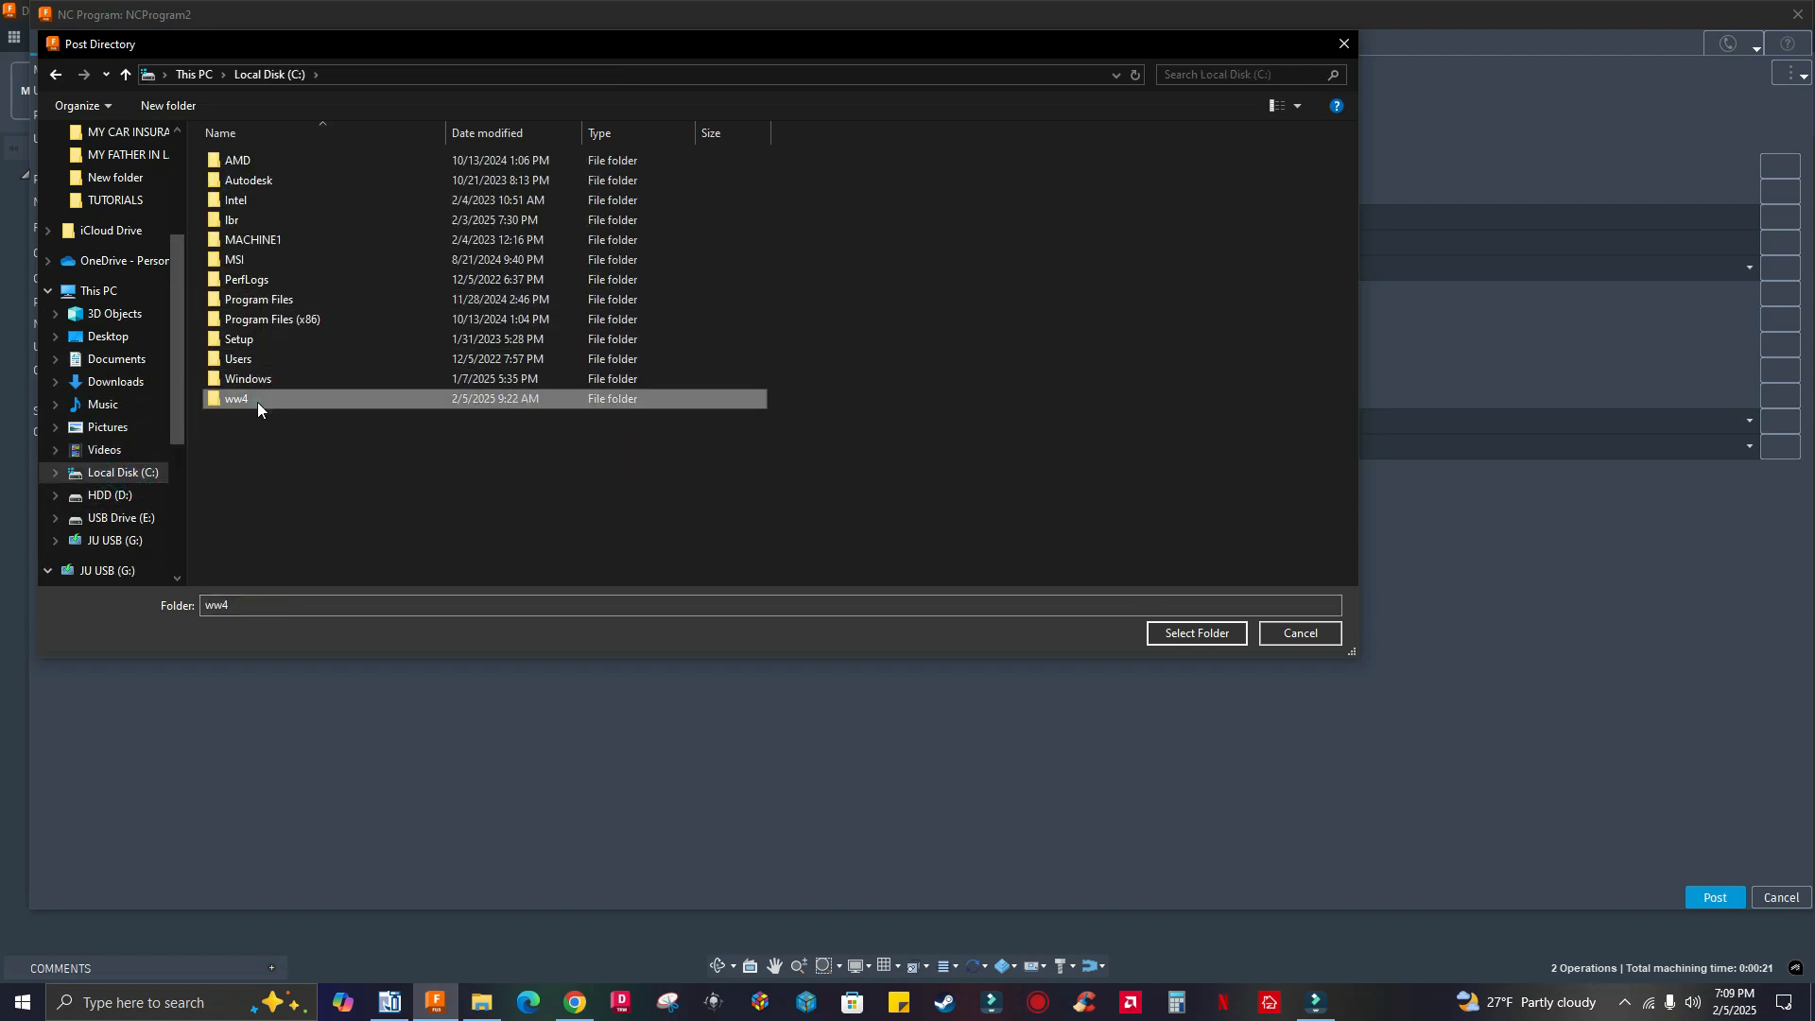
{"action": "double_click", "coordinate": [374, 407]}
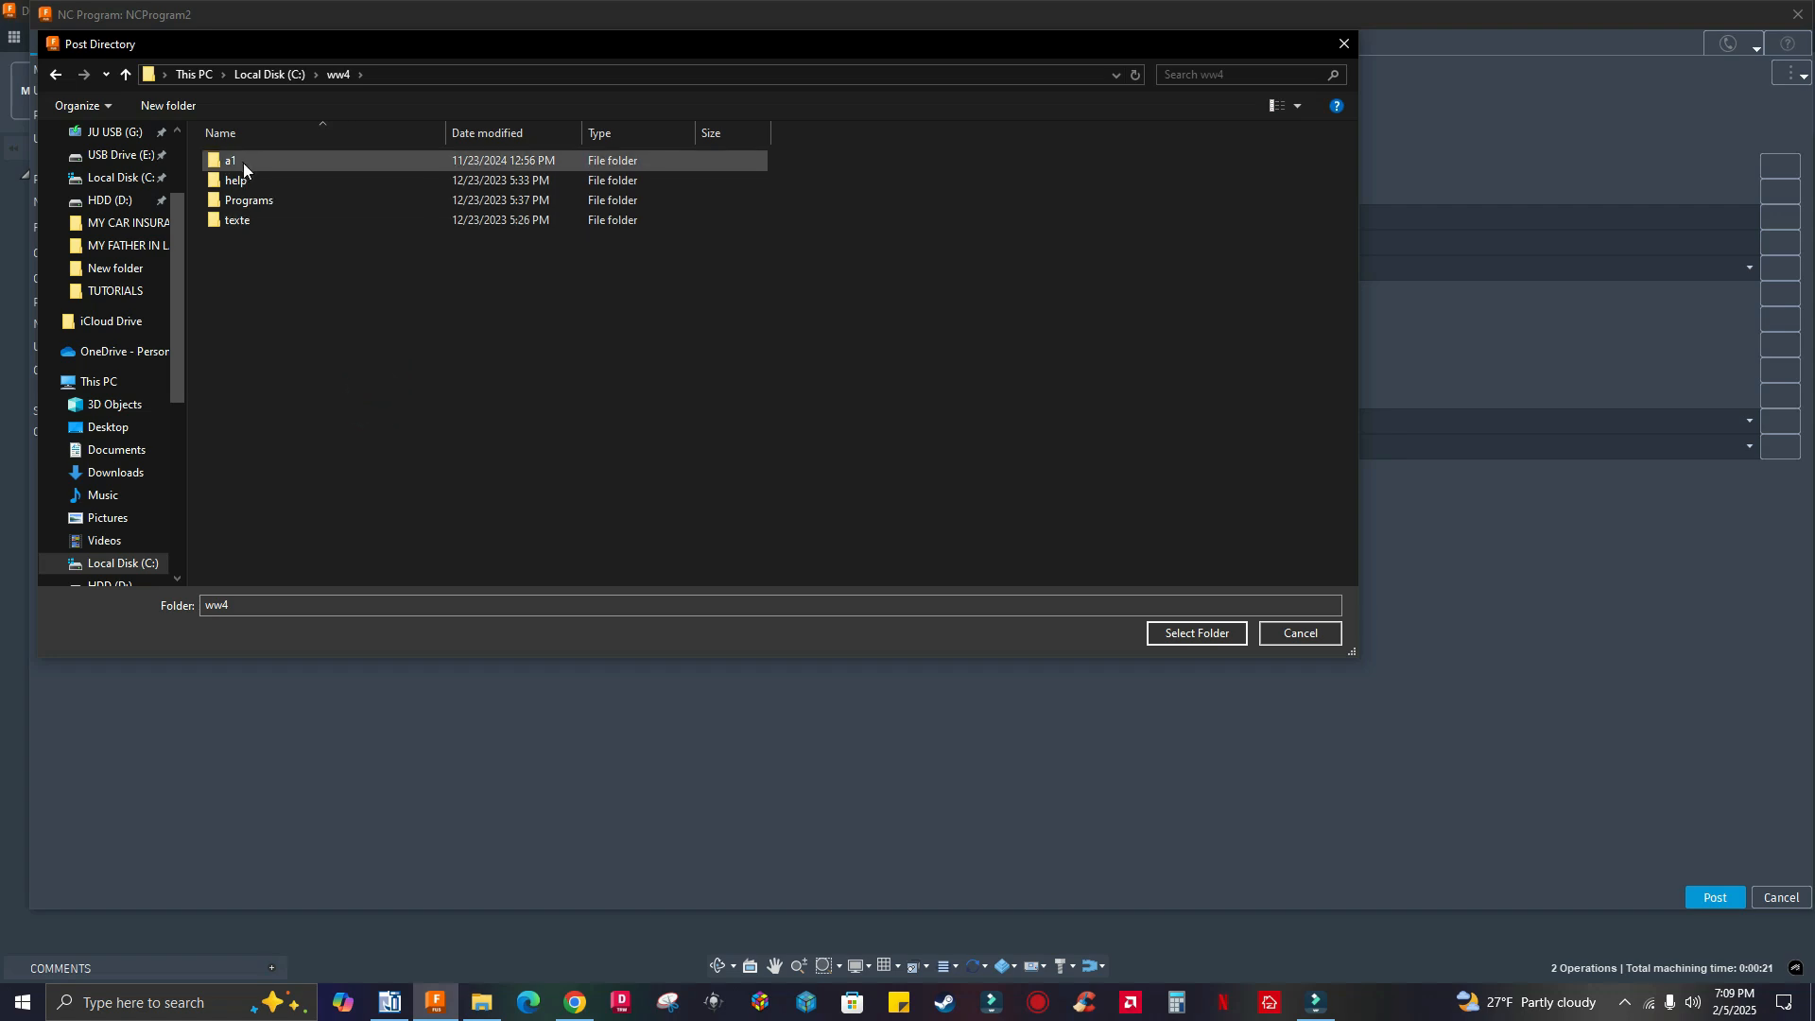
{"action": "double_click", "coordinate": [236, 158]}
{"action": "double_click", "coordinate": [263, 260]}
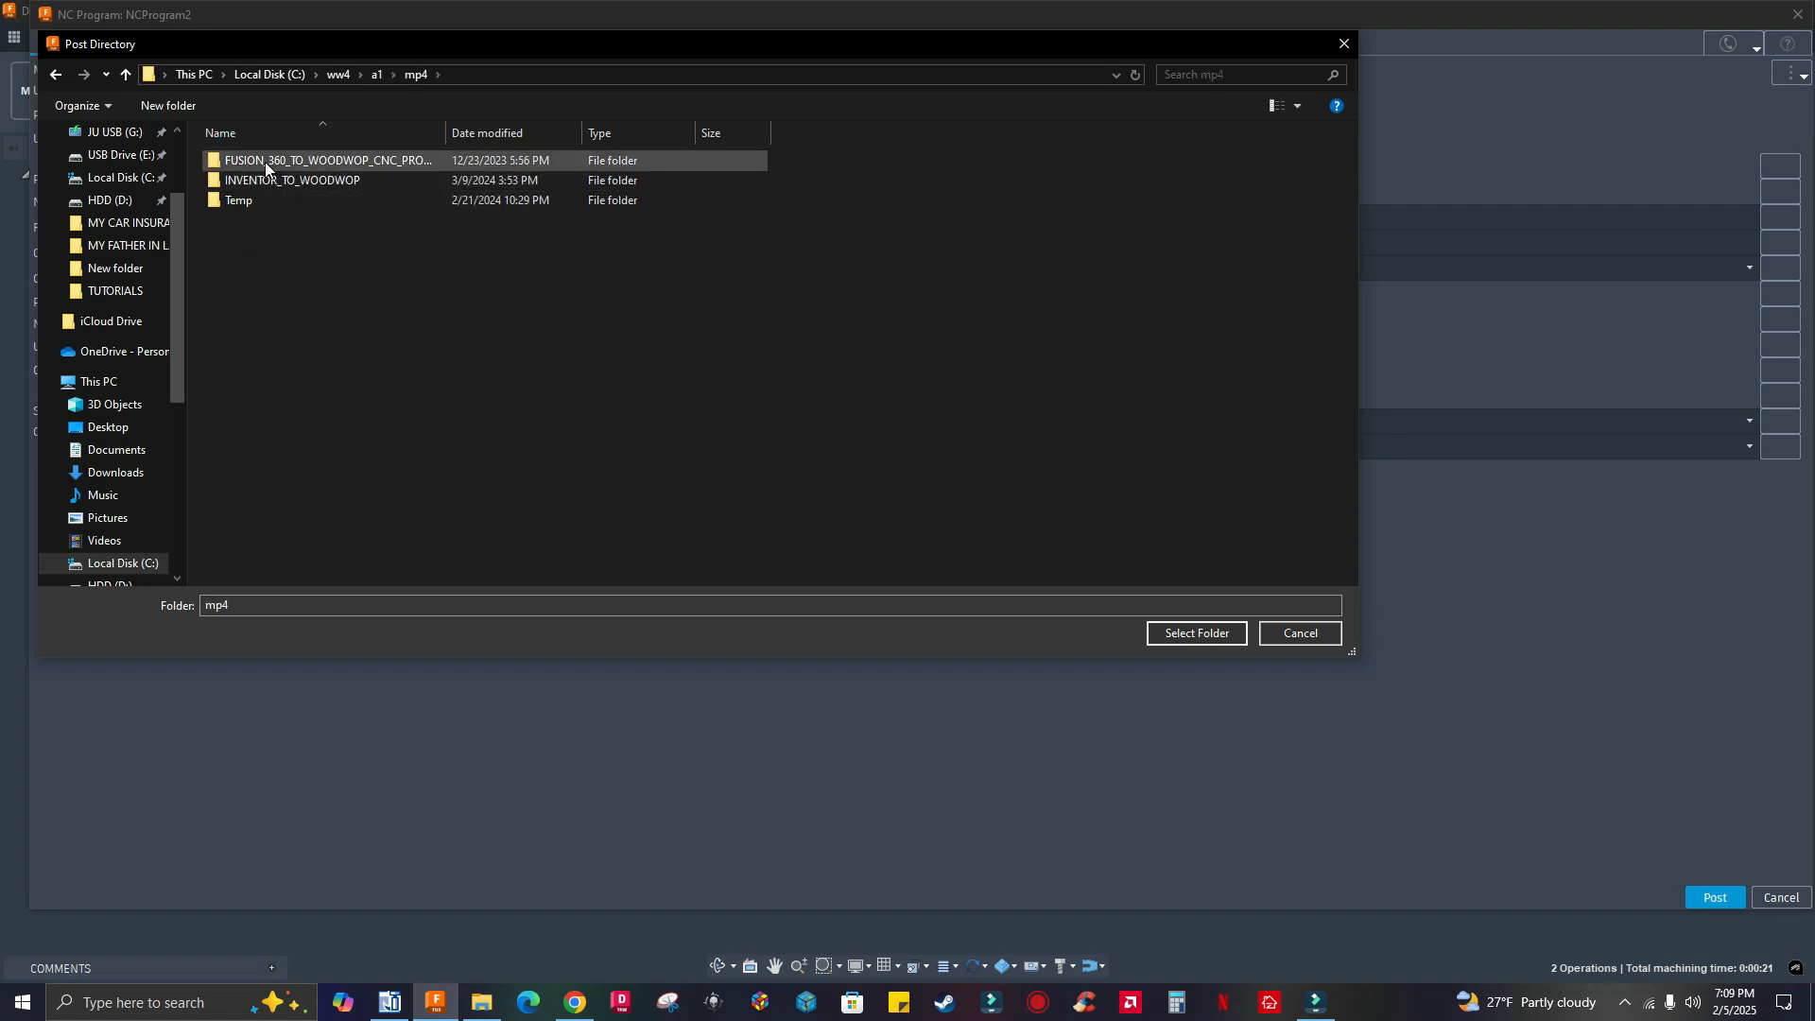
{"action": "double_click", "coordinate": [346, 159]}
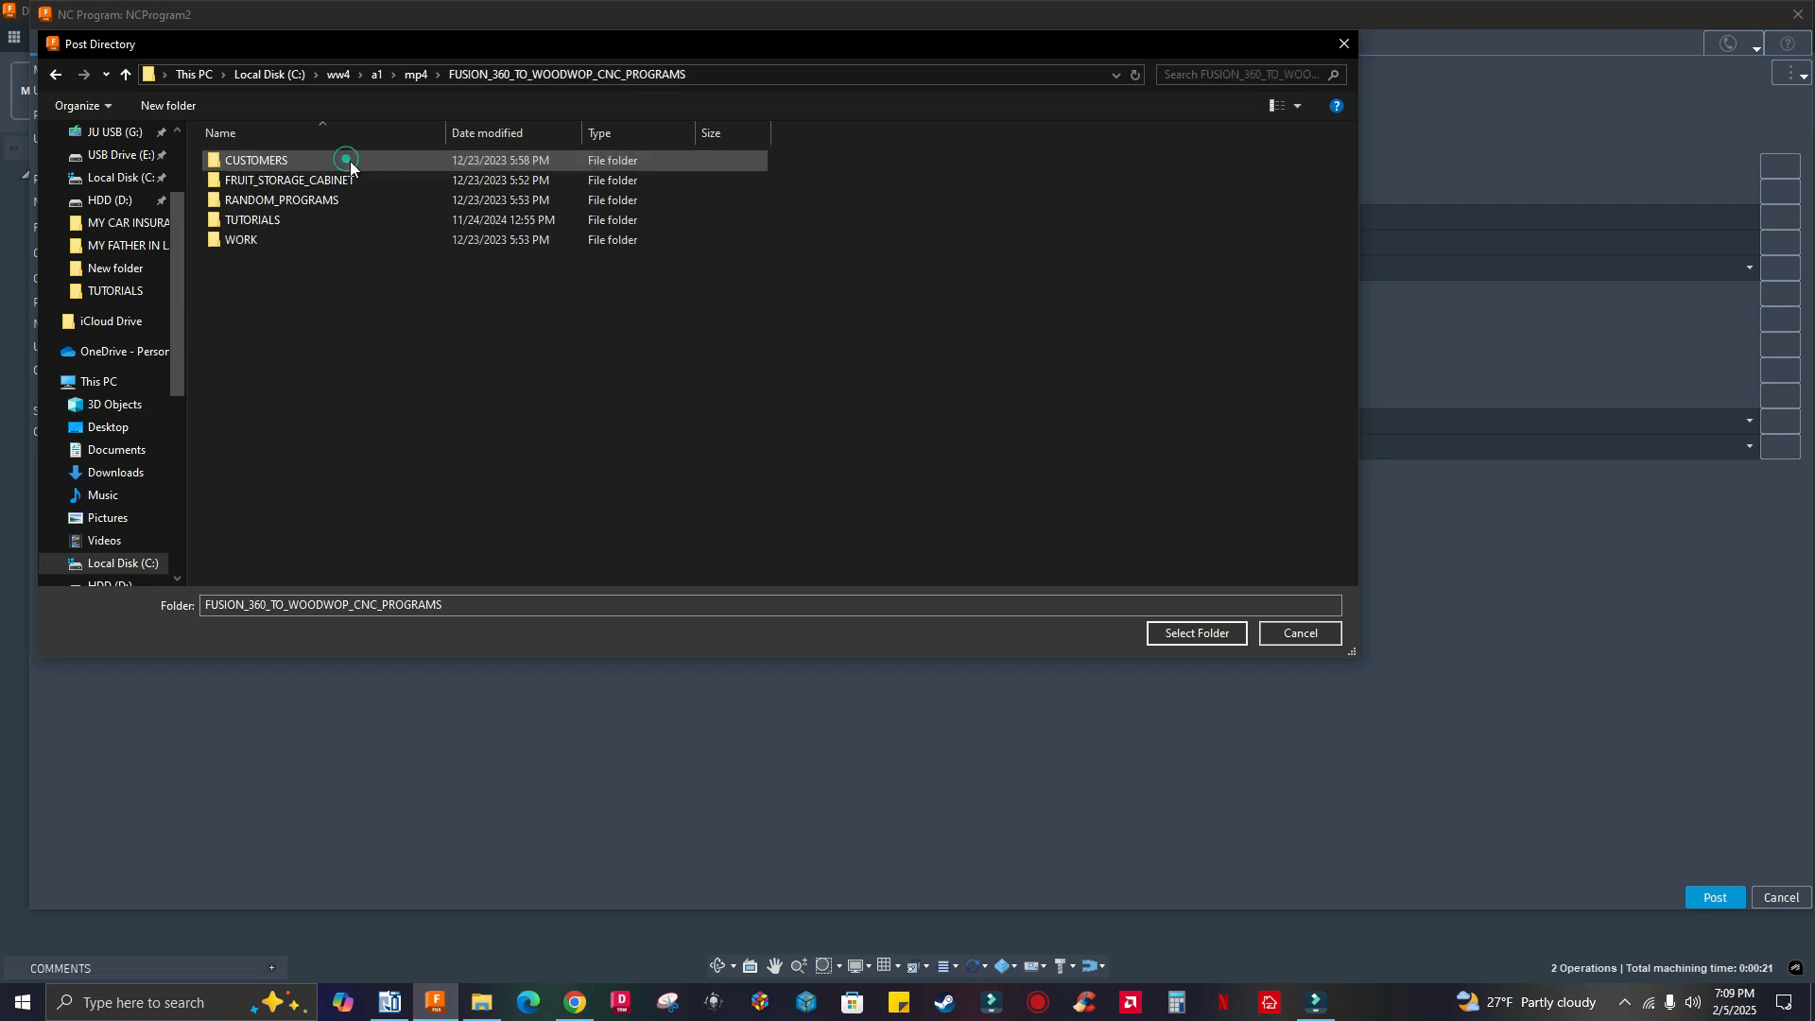
{"action": "double_click", "coordinate": [282, 219]}
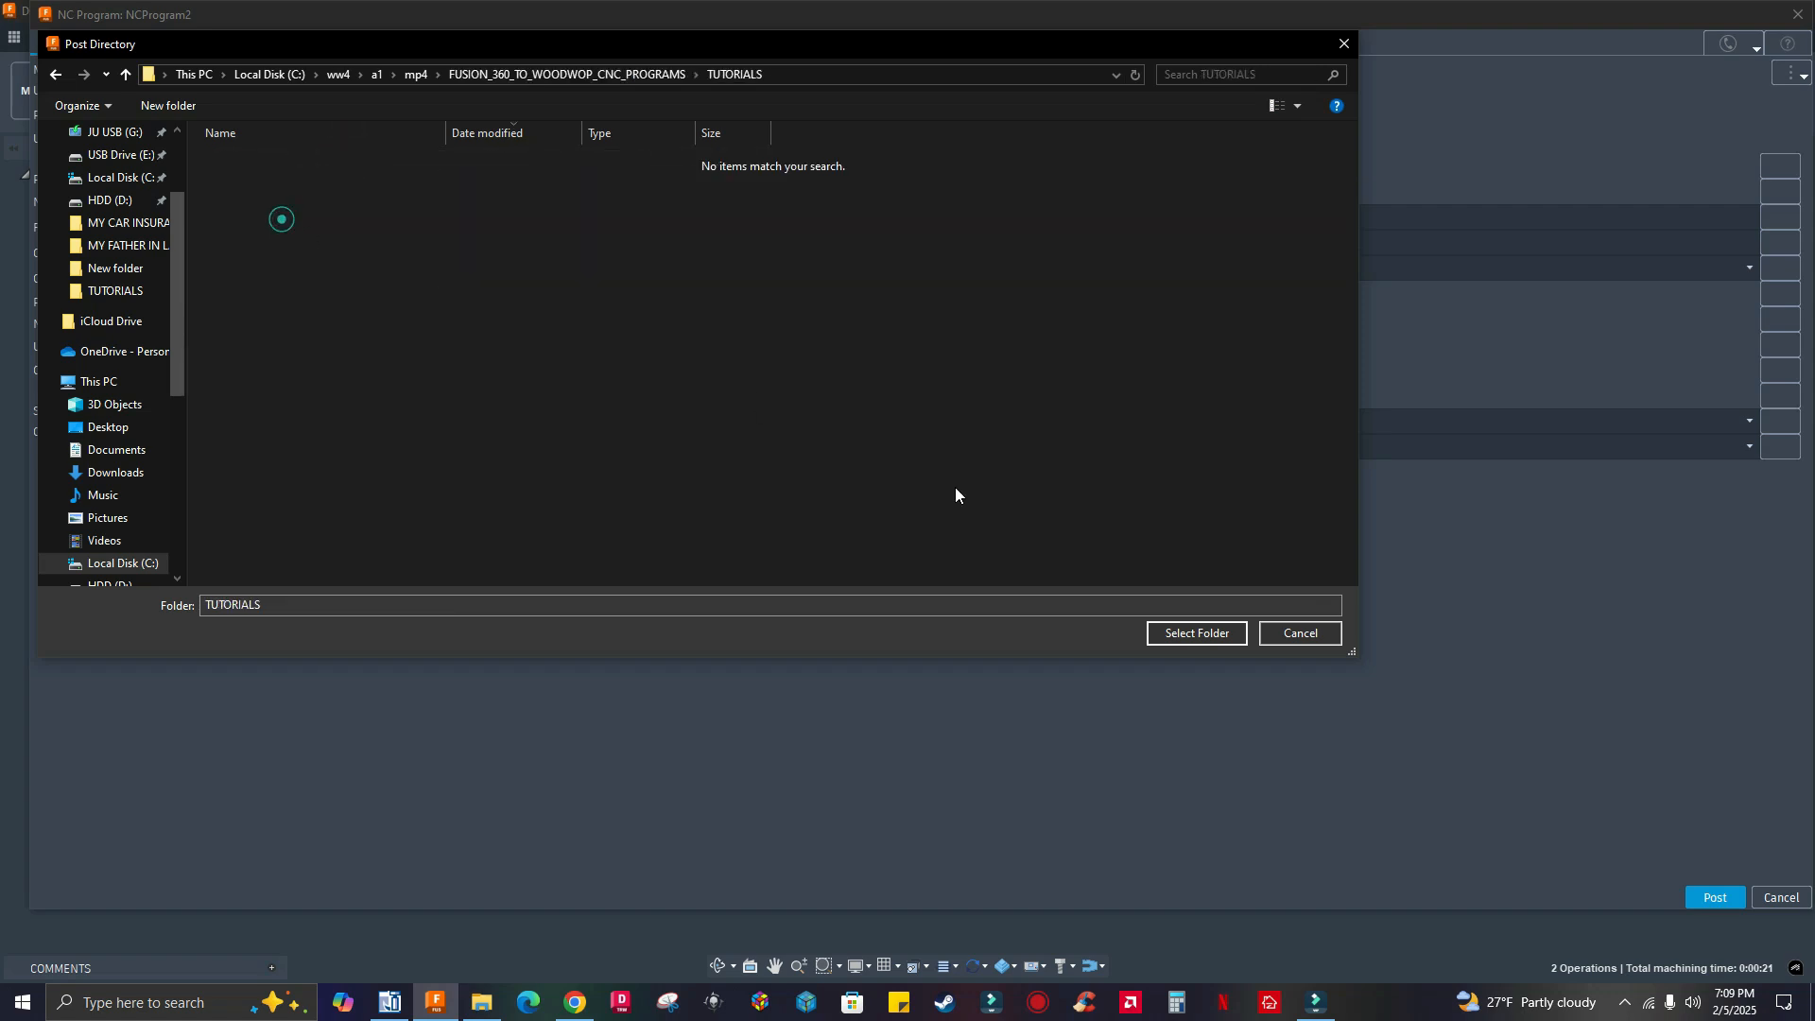
{"action": "left_click", "coordinate": [1194, 633]}
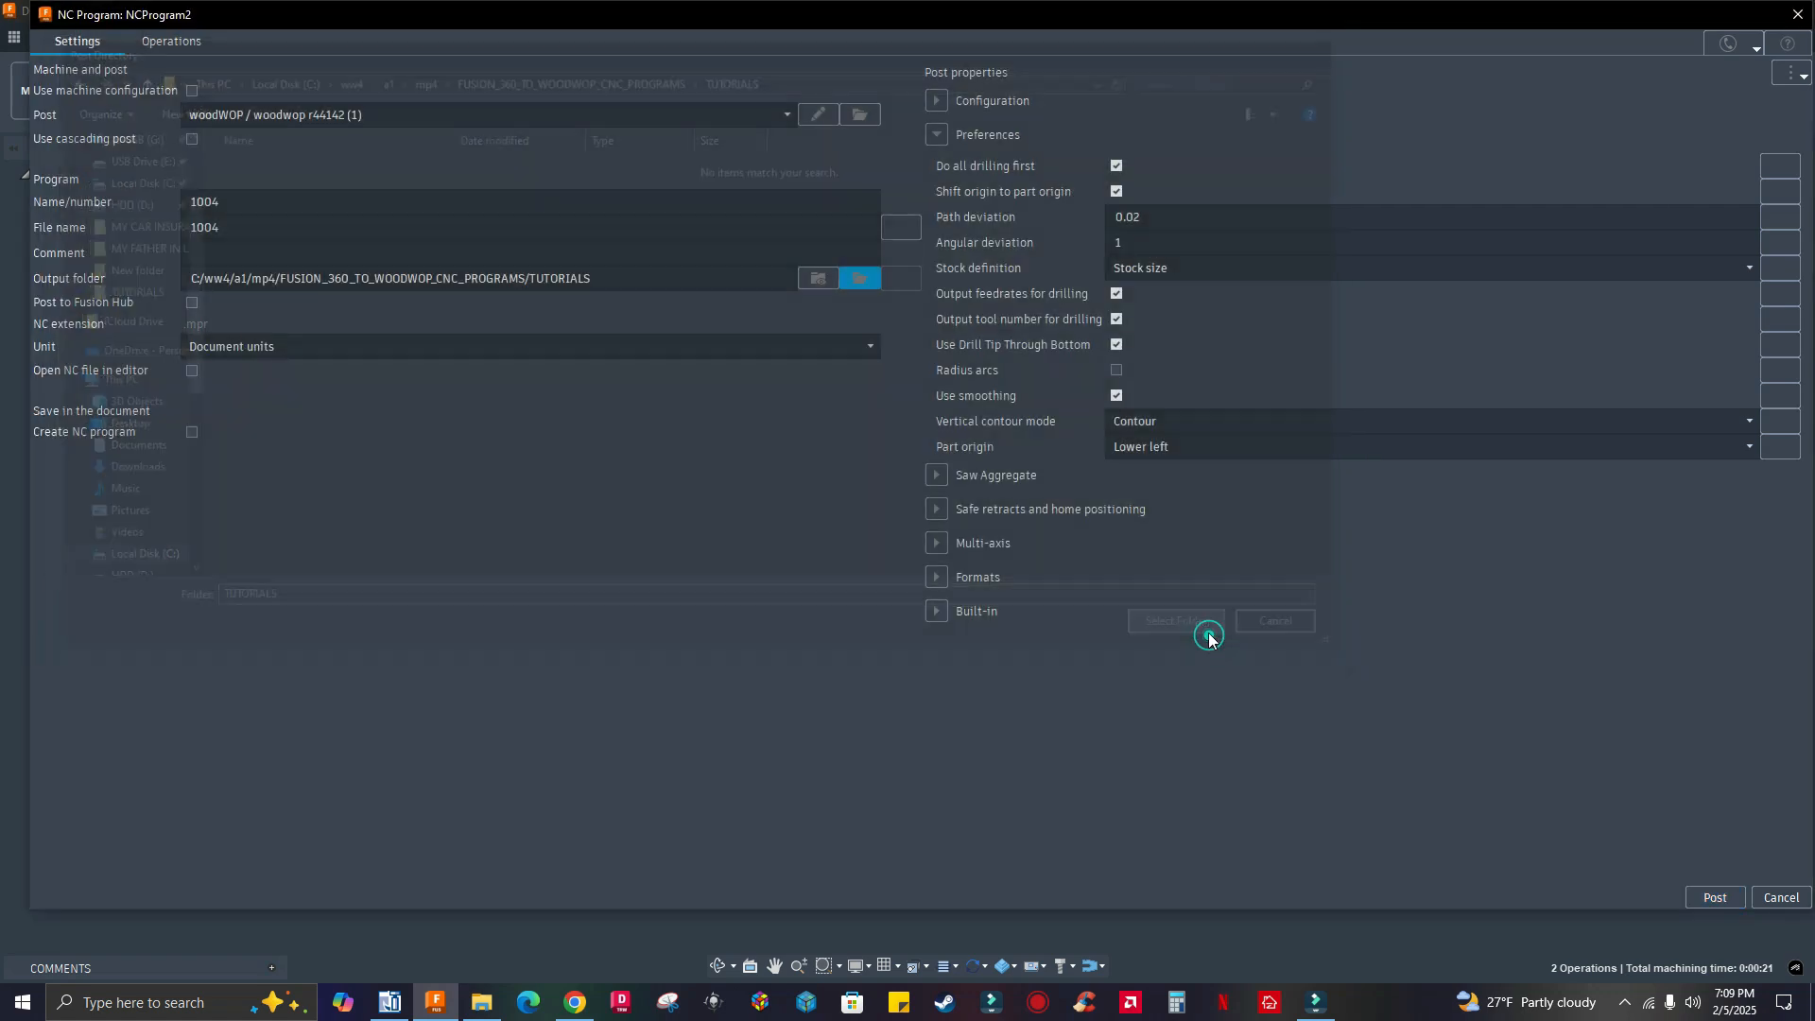
{"action": "left_click", "coordinate": [1707, 901]}
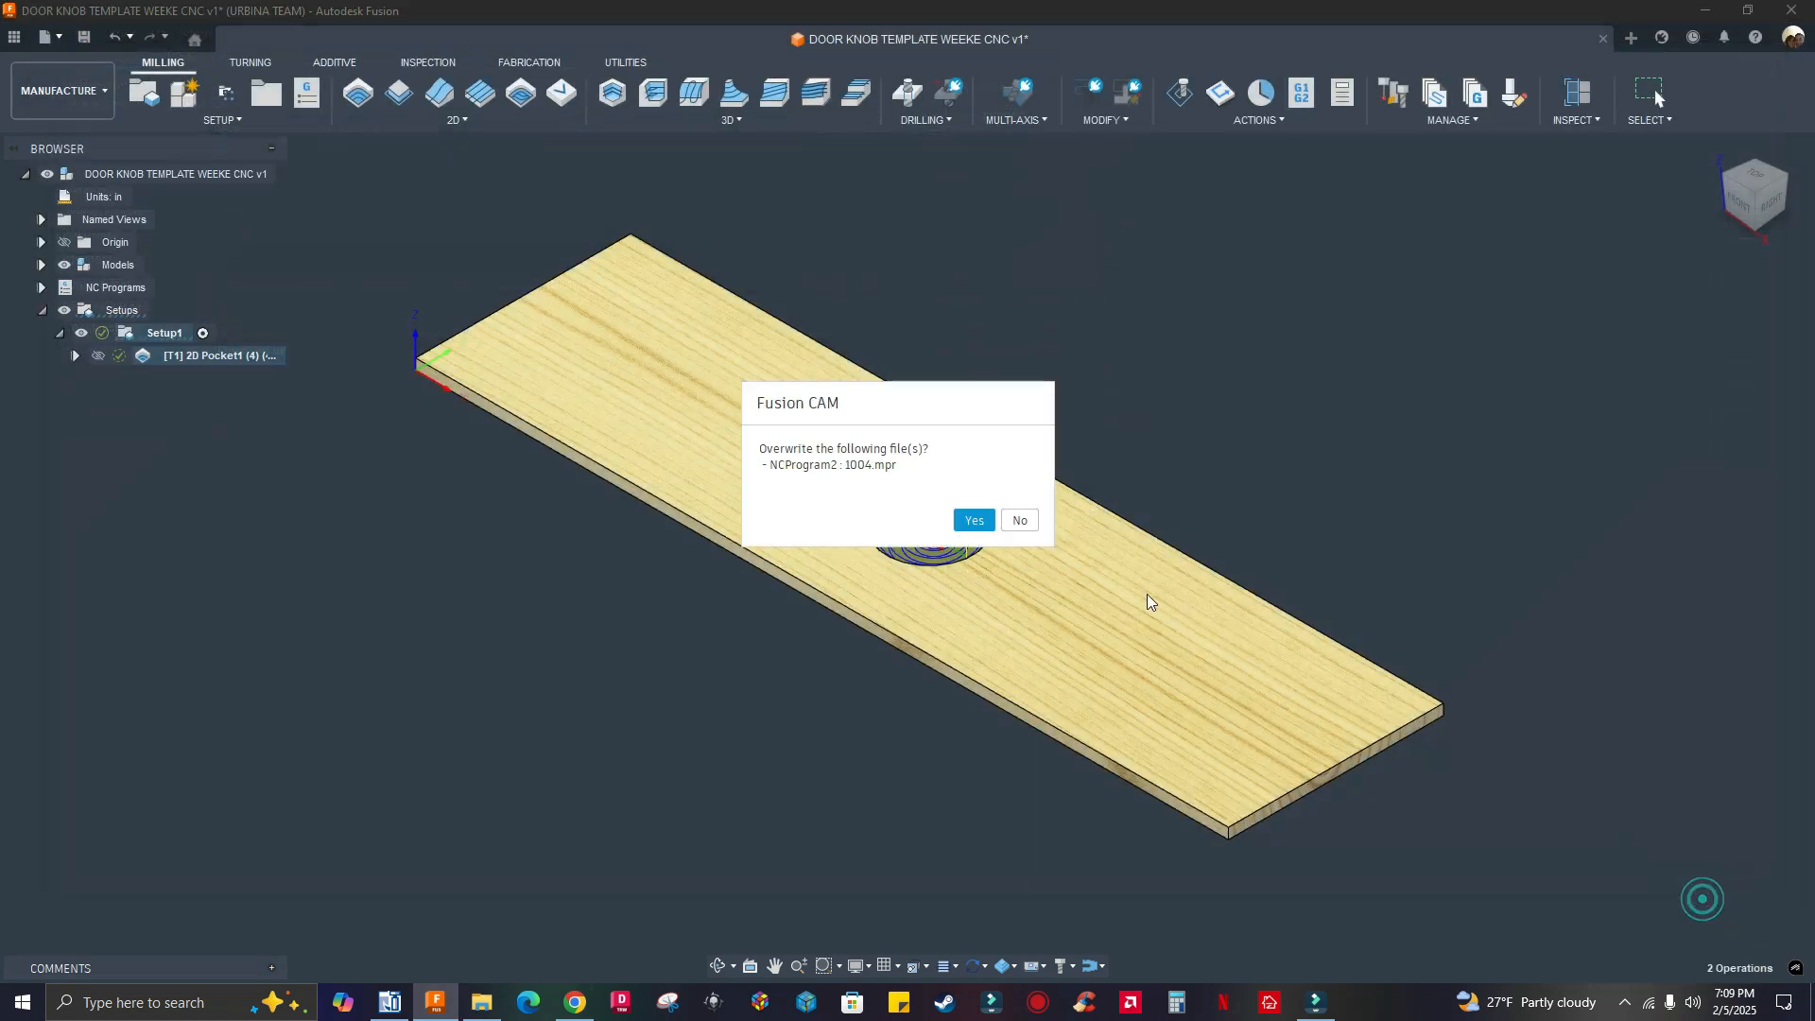
{"action": "left_click", "coordinate": [974, 521]}
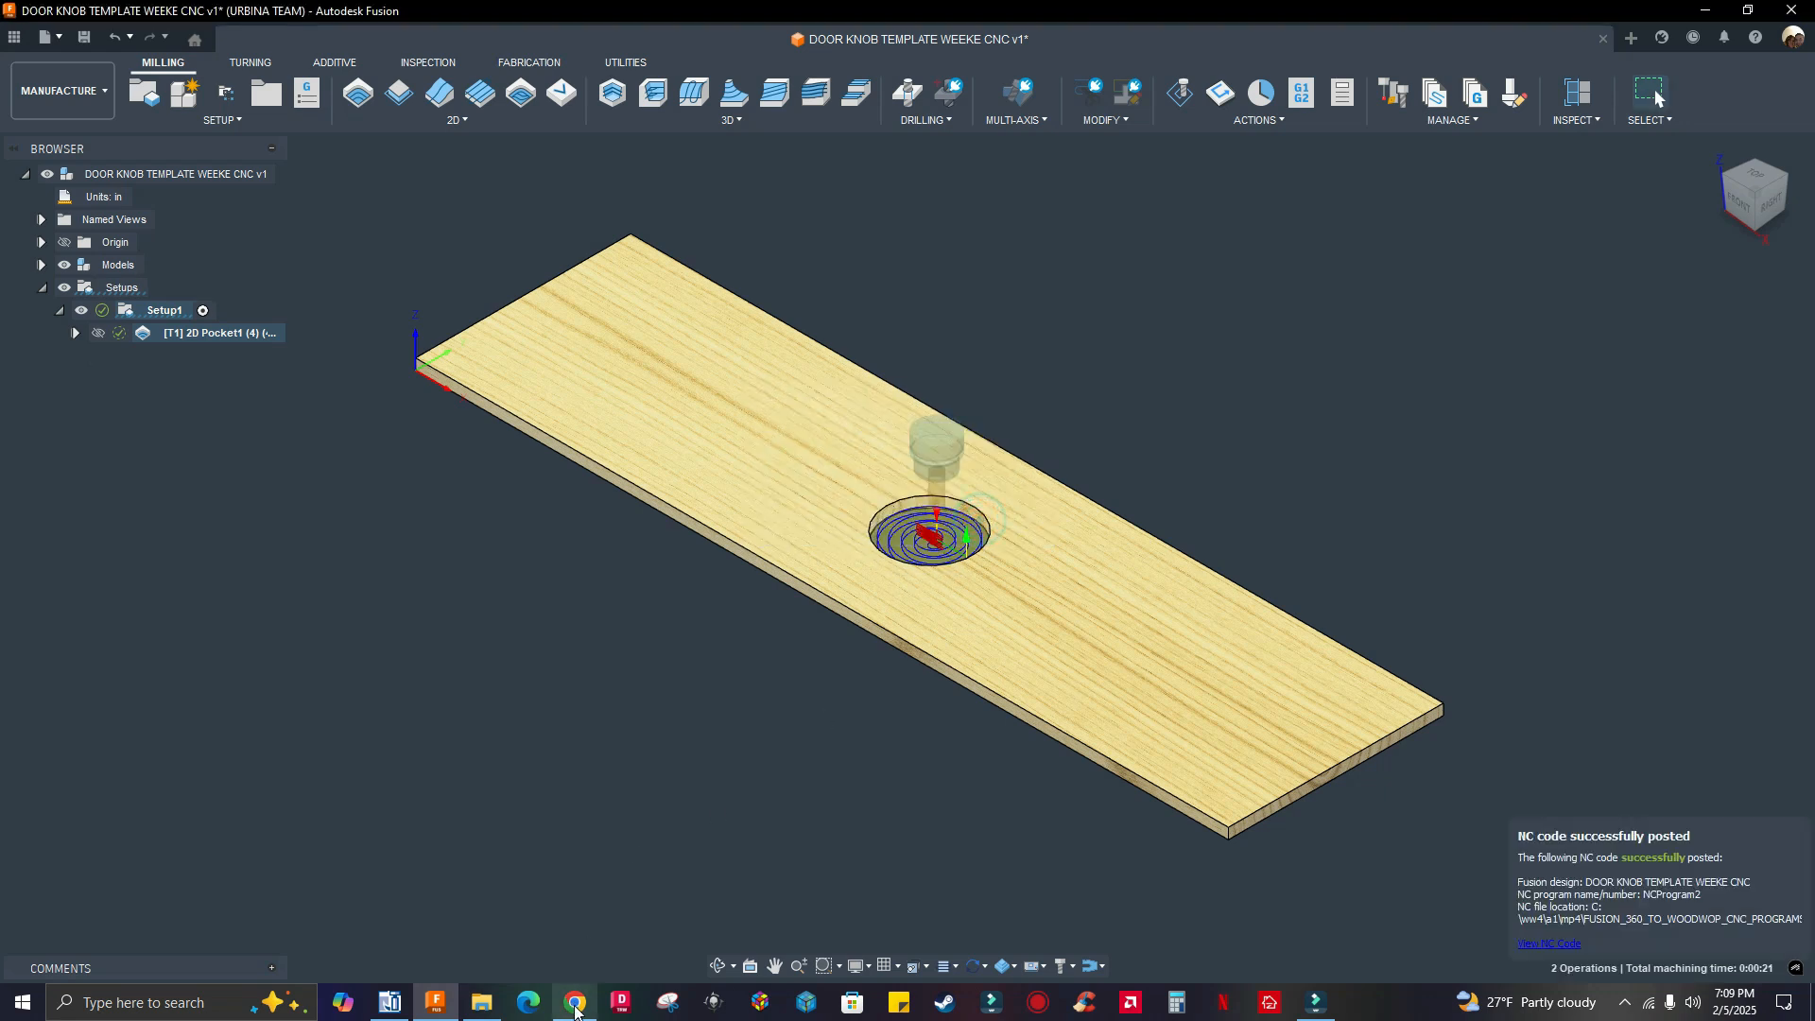
Step: Switch to woodWOP and try to open program 1004 from FUSION_360_TO_WOODWOP_CNC_PROGRAMS/TUTORIALS
{"action": "mouse_move", "coordinate": [577, 1010]}
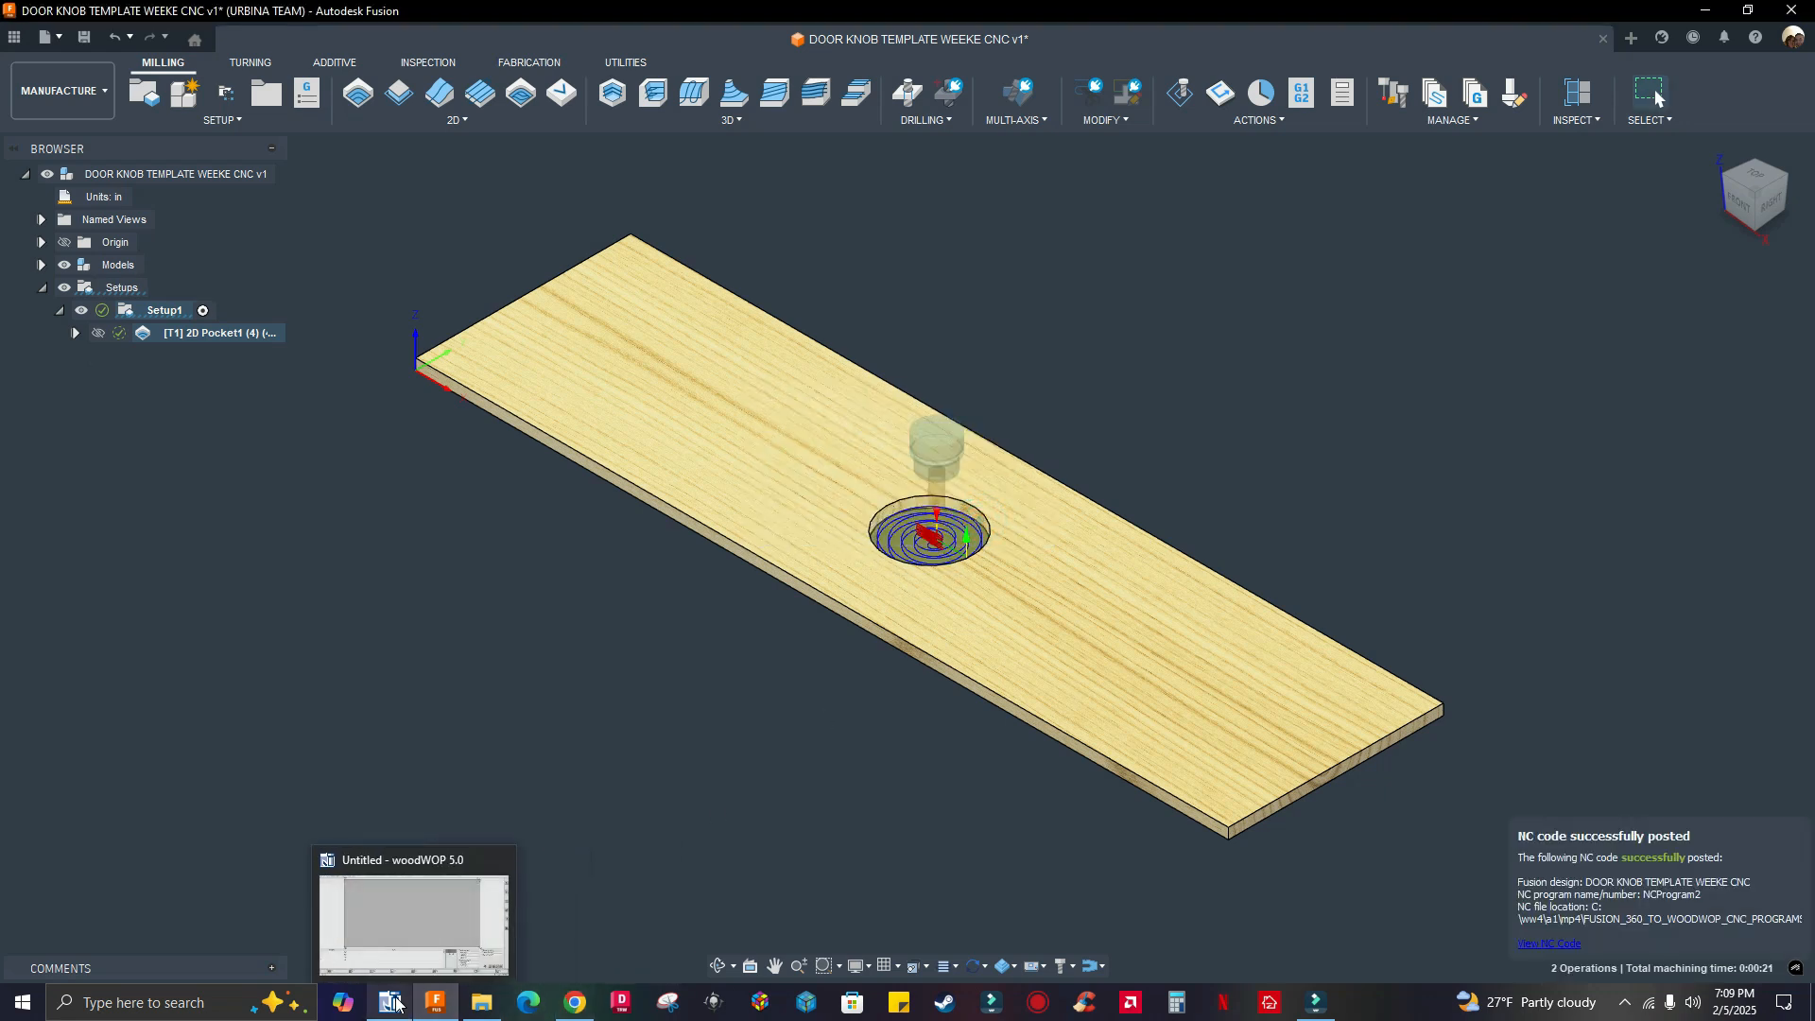
{"action": "left_click", "coordinate": [391, 1002]}
{"action": "left_click", "coordinate": [15, 31]}
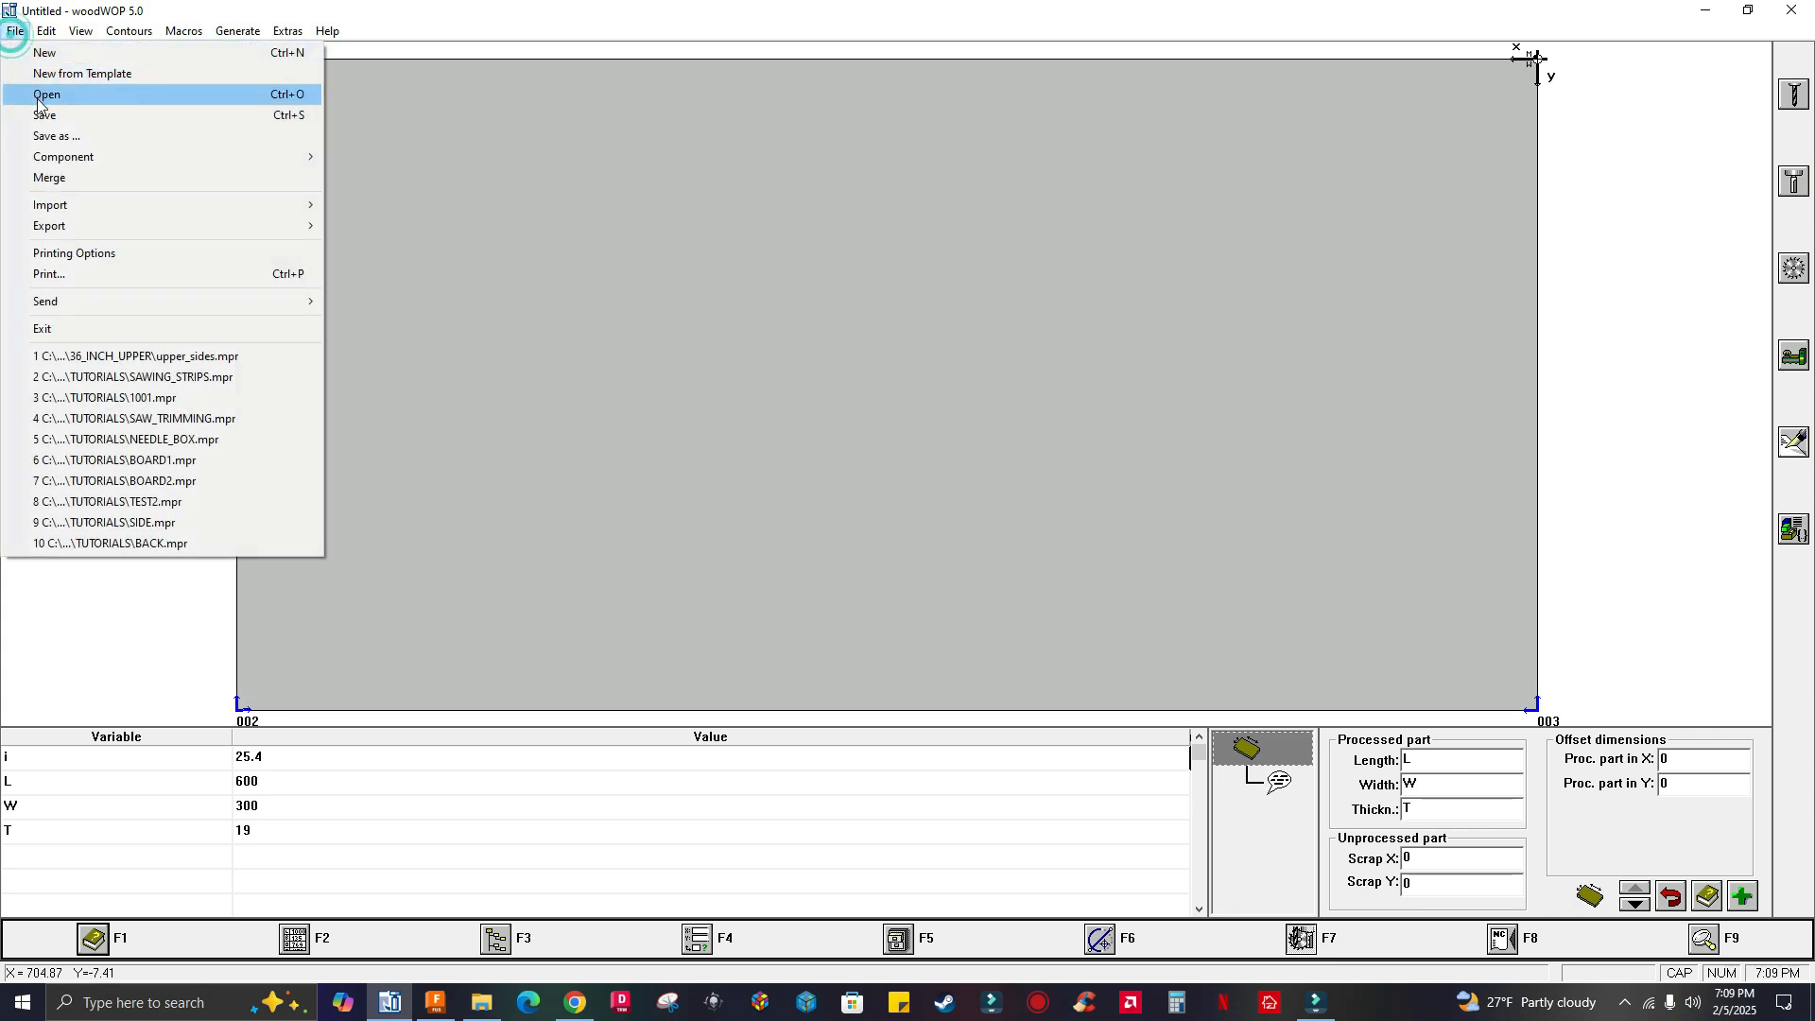
{"action": "left_click", "coordinate": [58, 92]}
{"action": "double_click", "coordinate": [90, 146]}
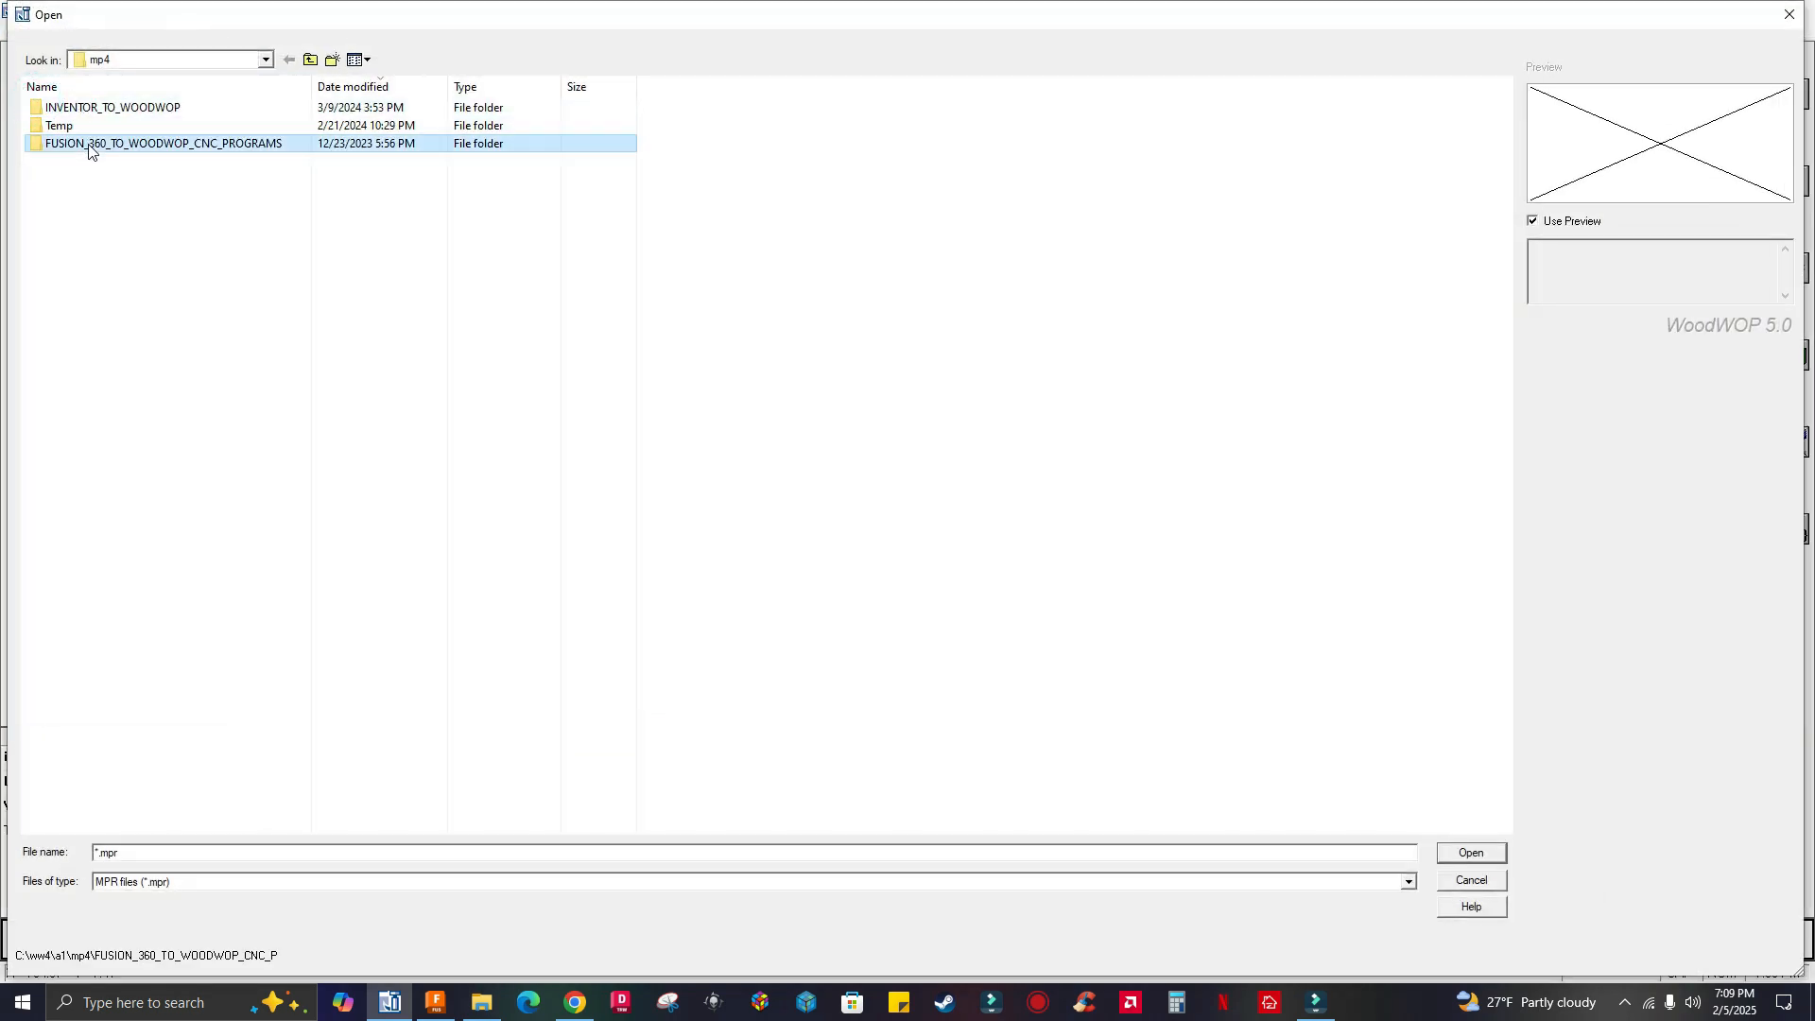
{"action": "double_click", "coordinate": [89, 181]}
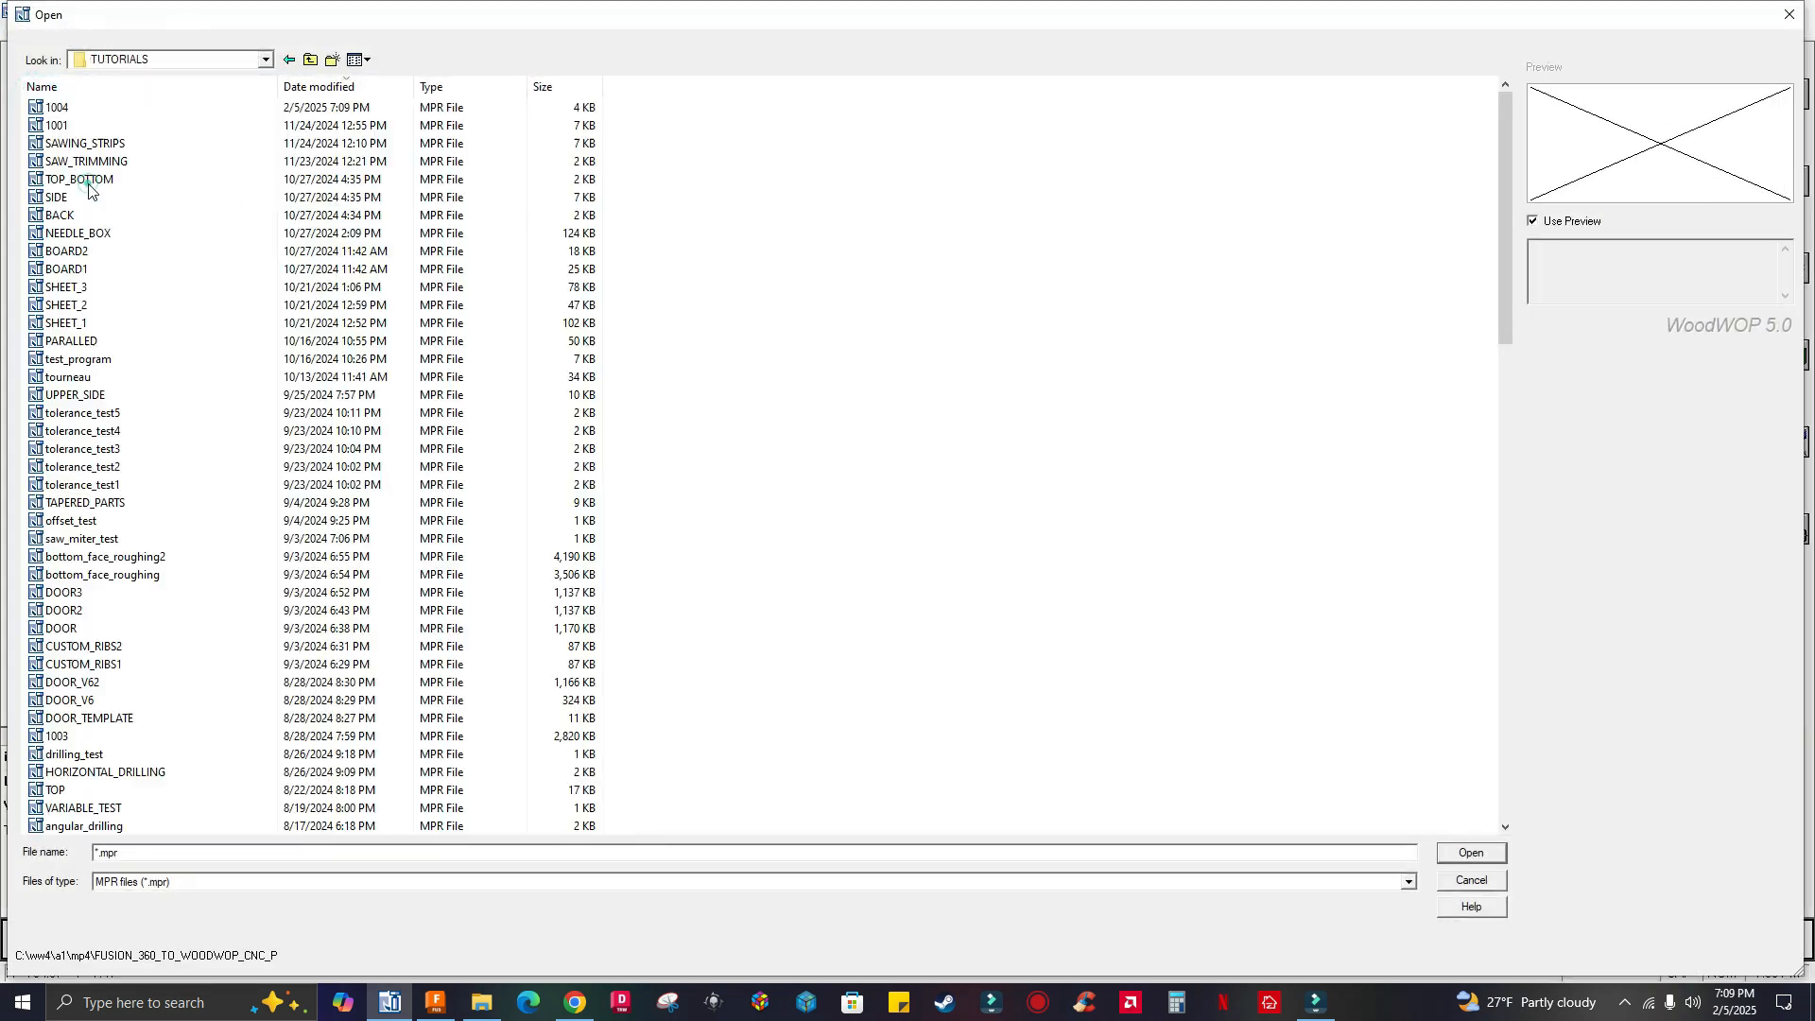
{"action": "left_click", "coordinate": [56, 108]}
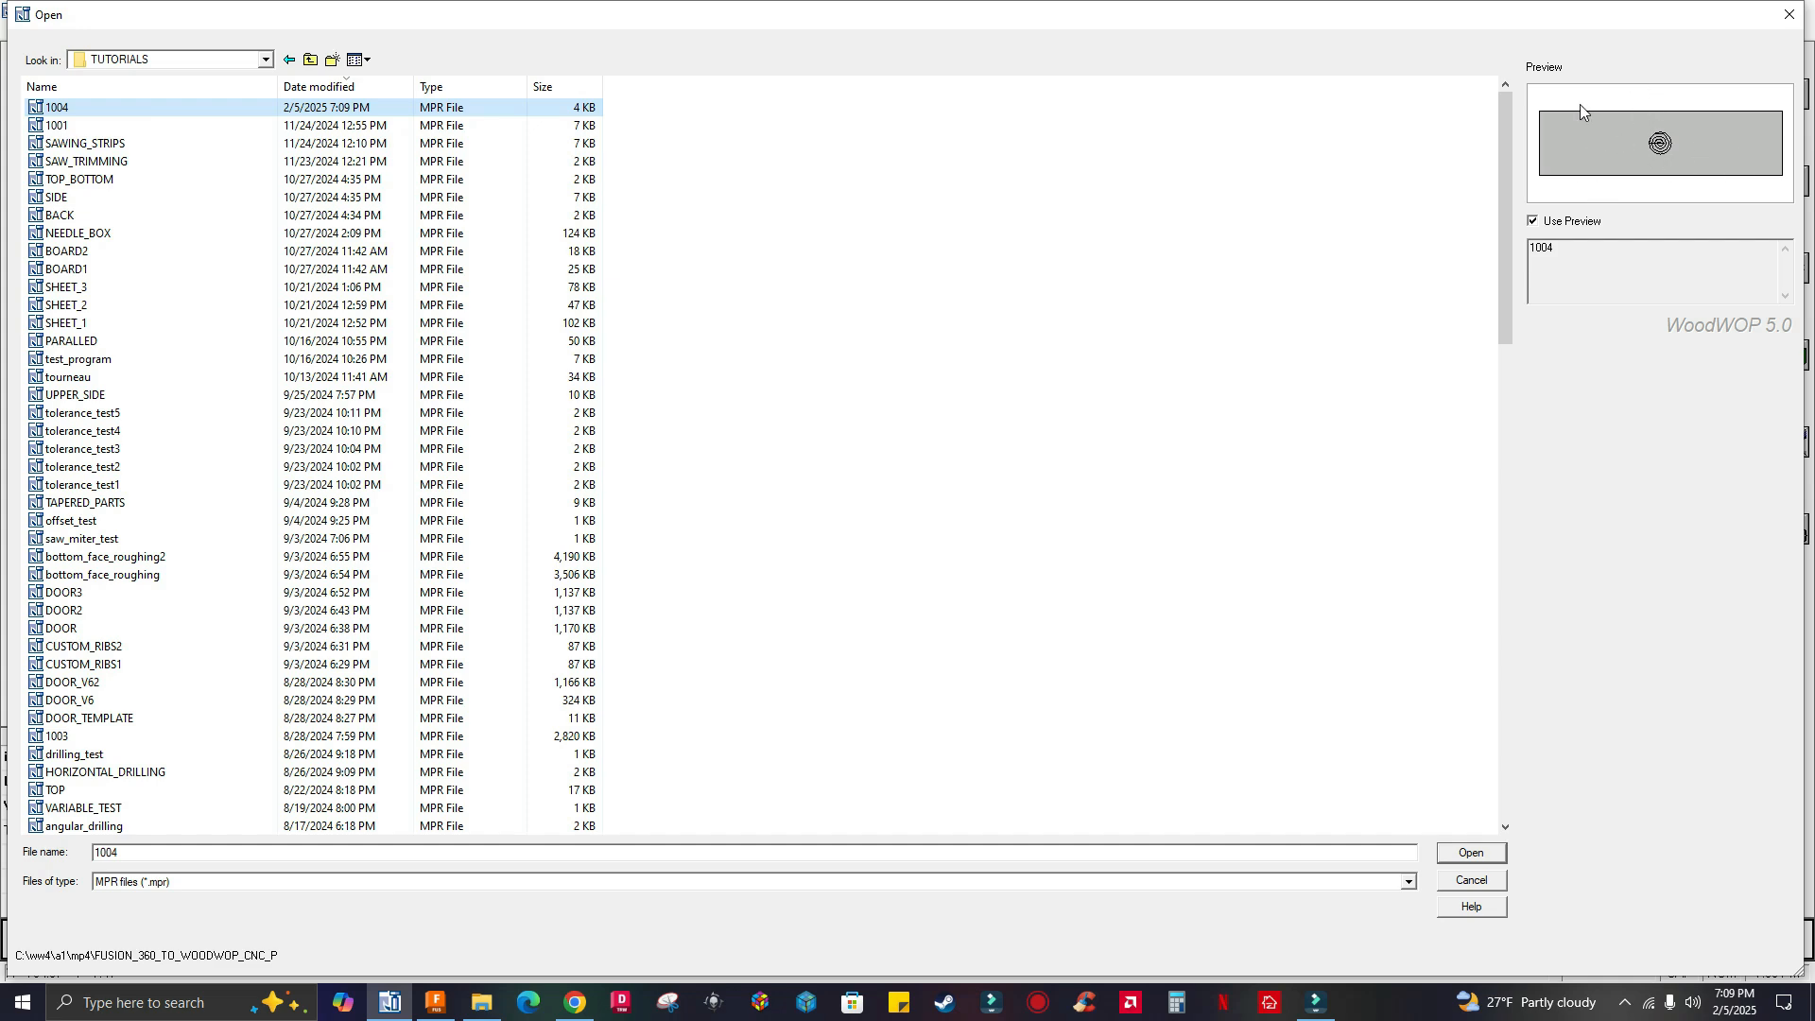
{"action": "left_click", "coordinate": [1472, 852]}
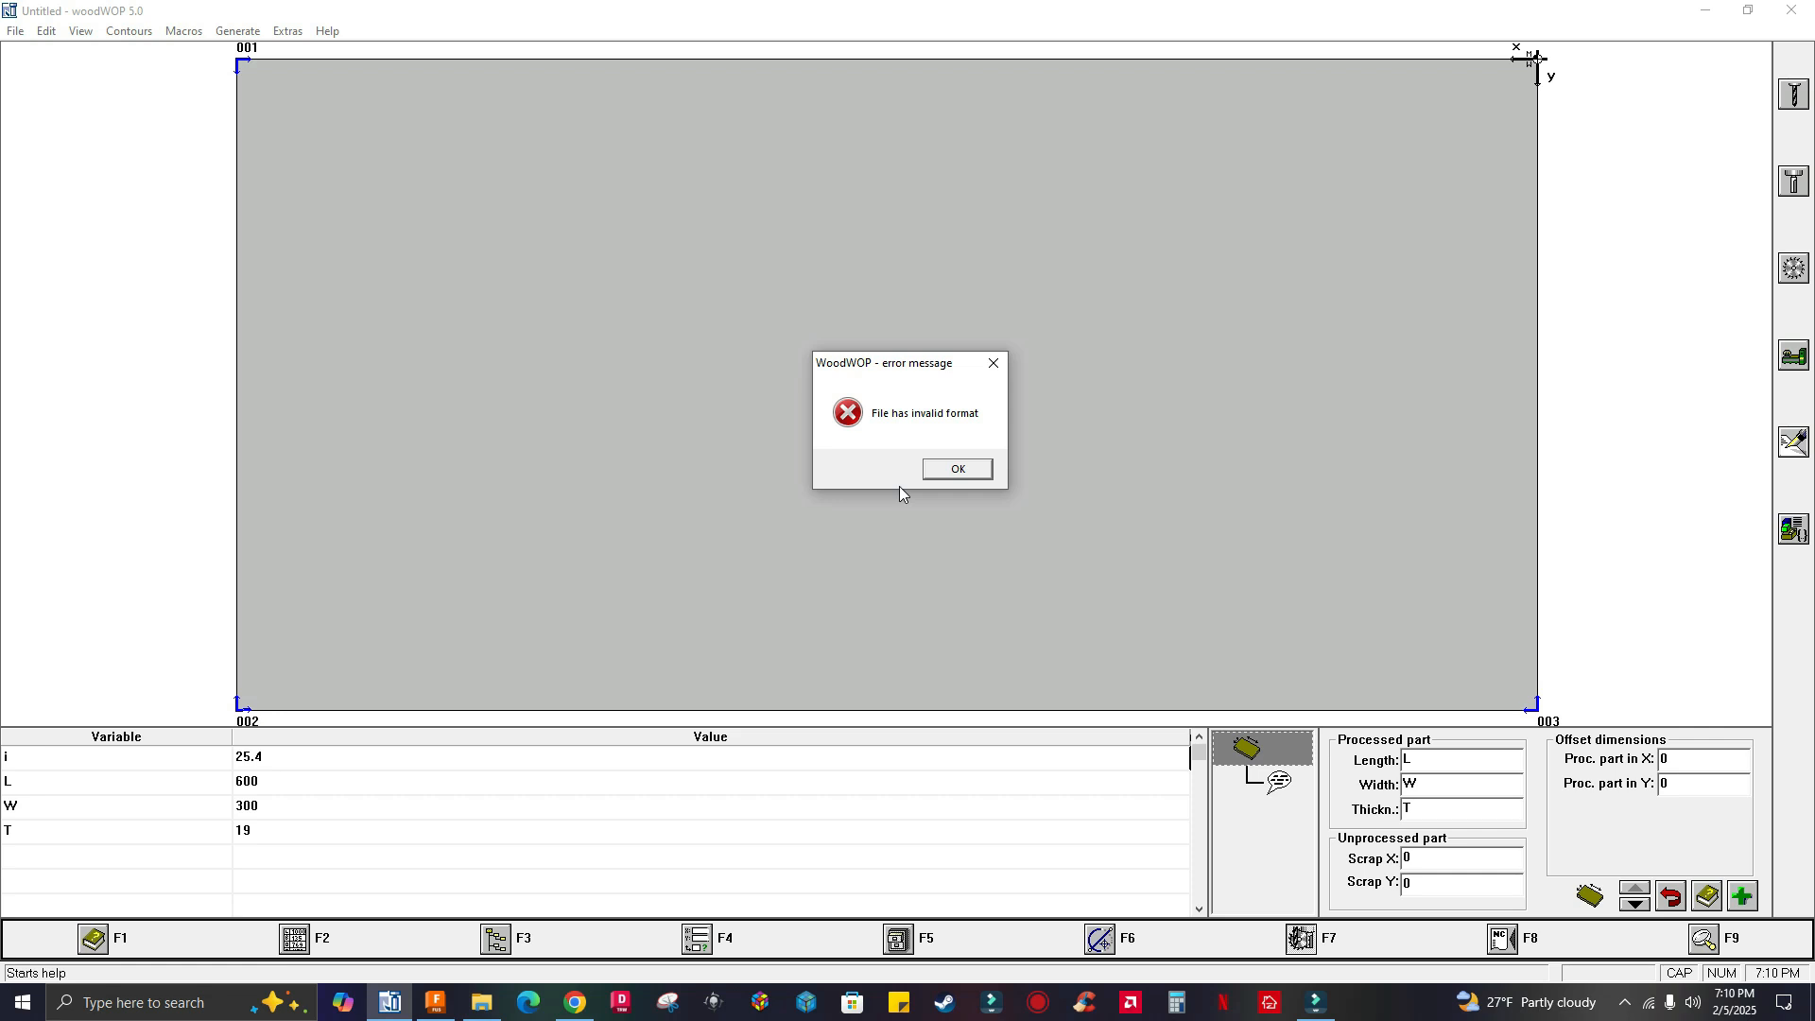
{"action": "left_click", "coordinate": [959, 469]}
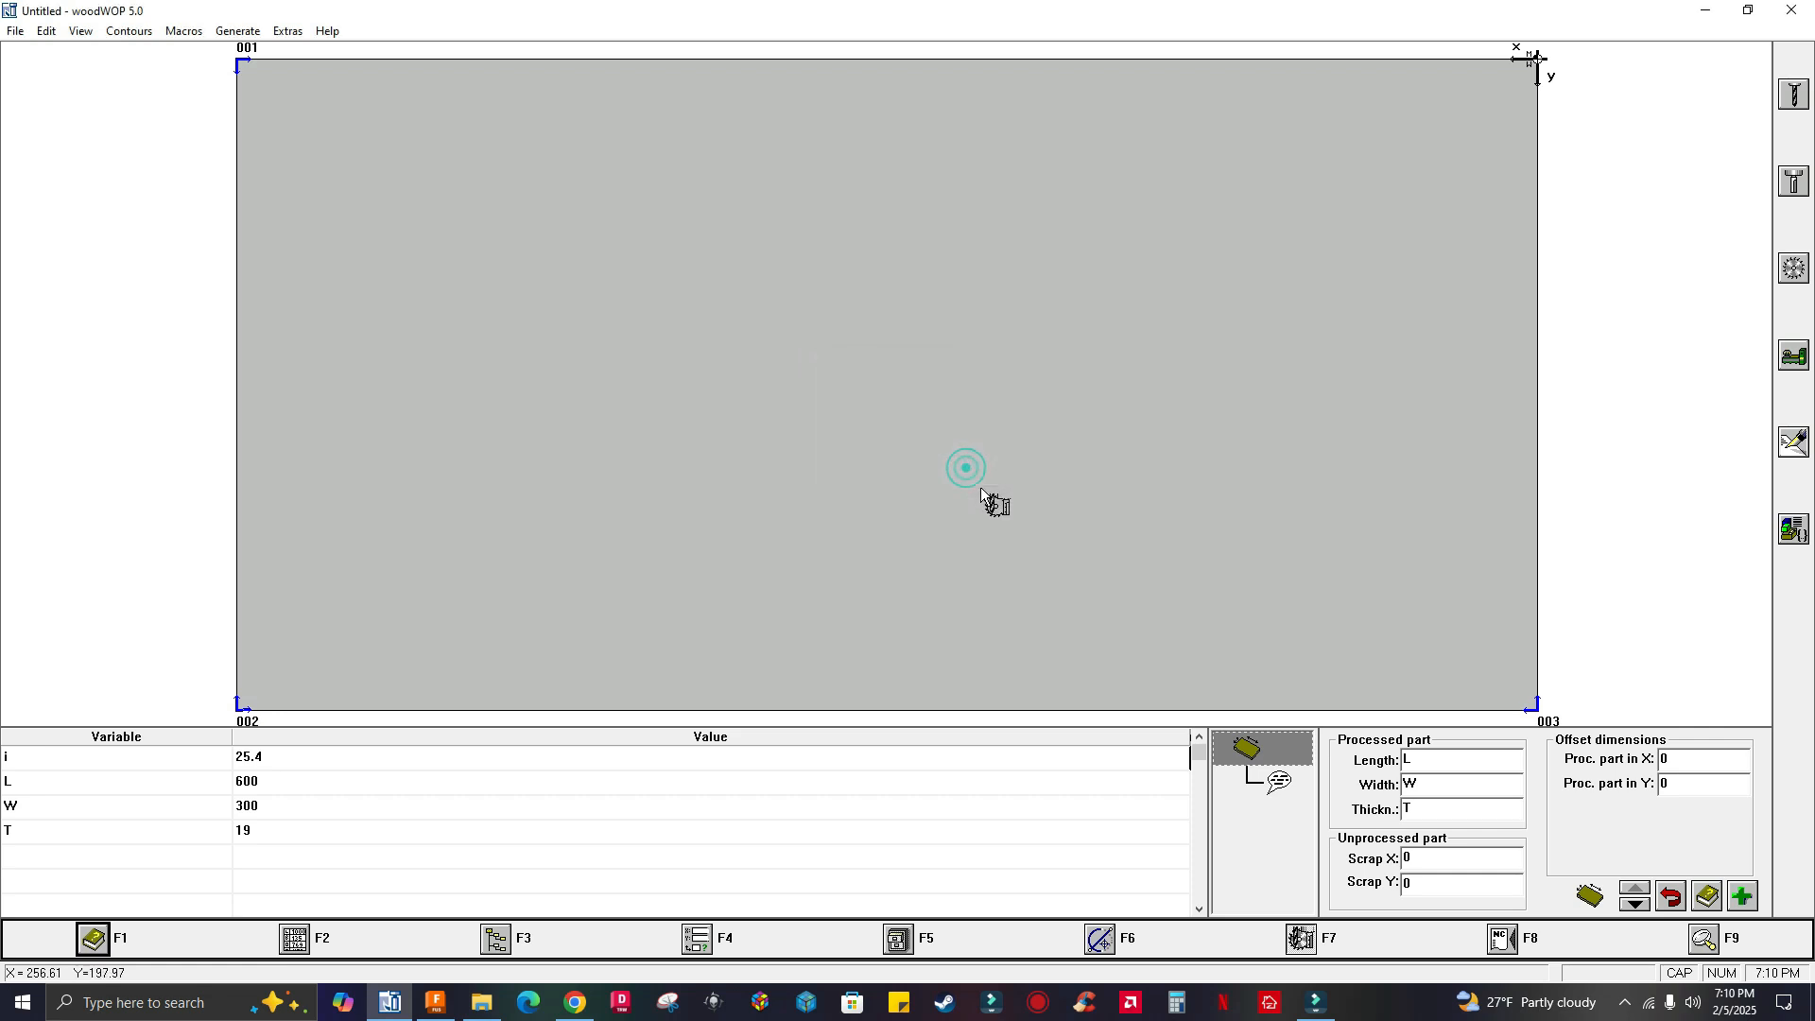
Step: Return to Fusion, open the cloud post woodwop r44142 (1).cps from the Post Library for editing and examine the header output in its onOpen code
{"action": "left_click", "coordinate": [435, 1002]}
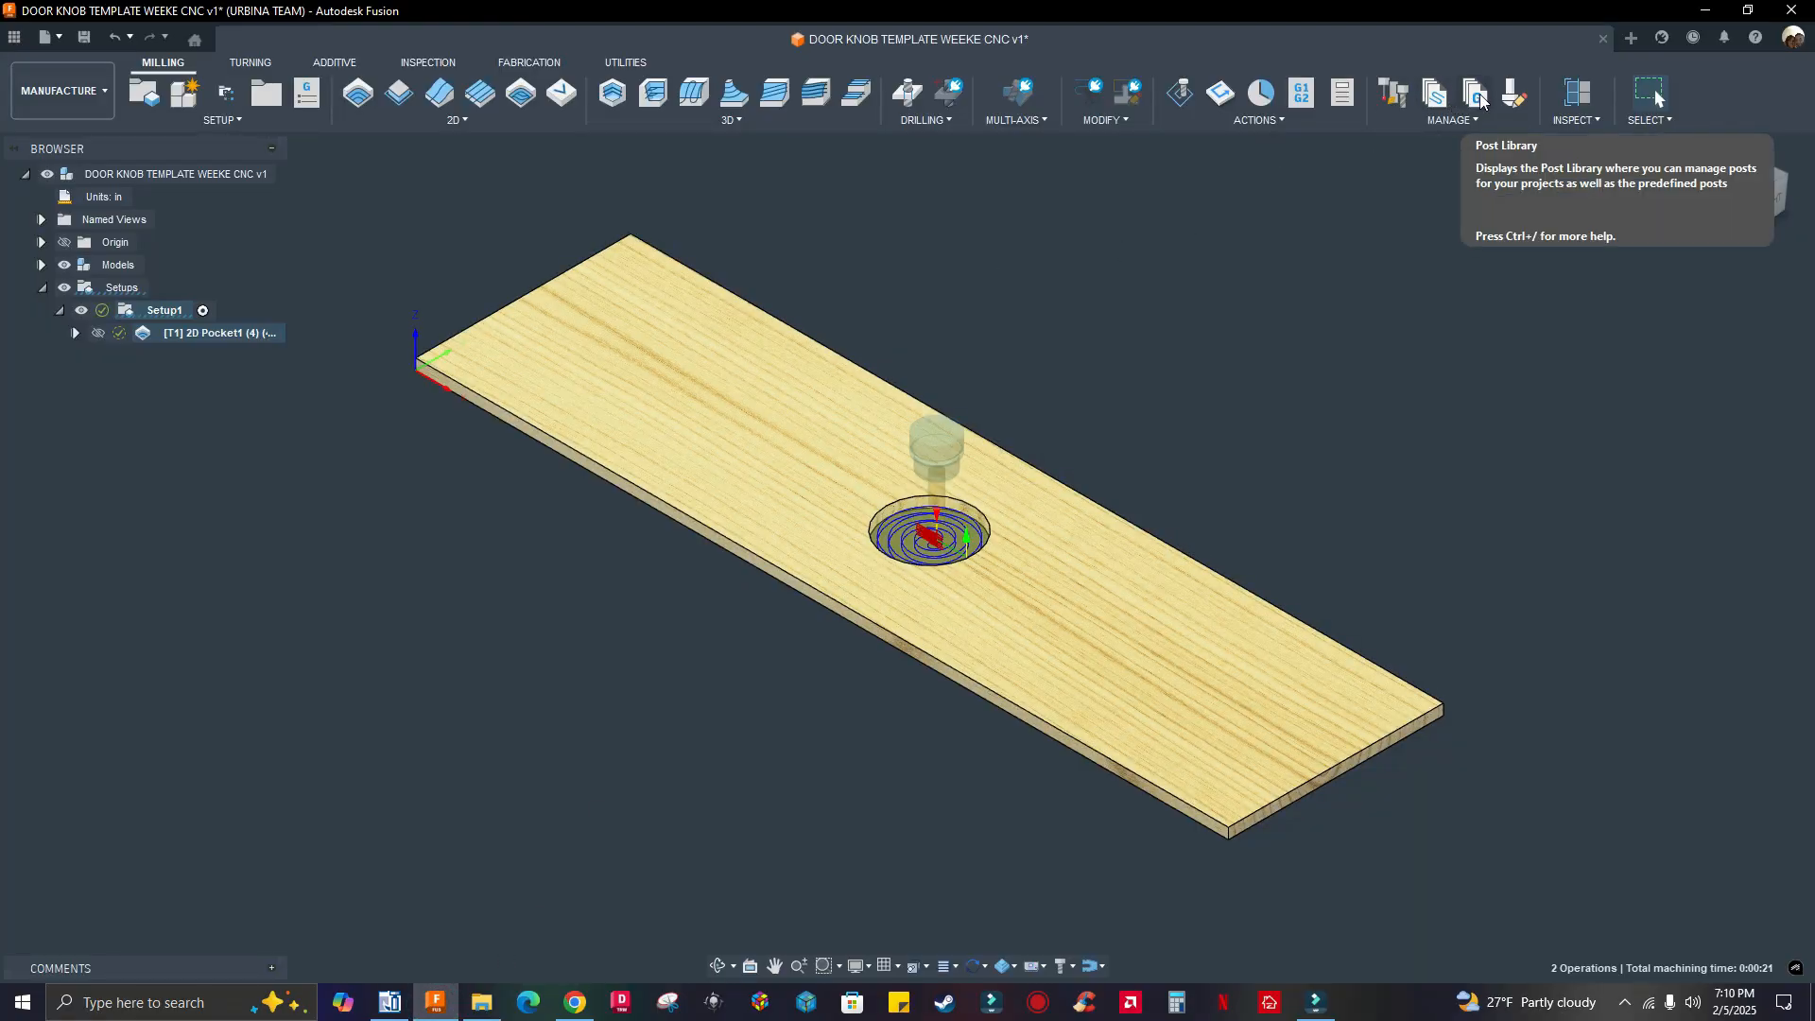
{"action": "left_click", "coordinate": [1481, 97]}
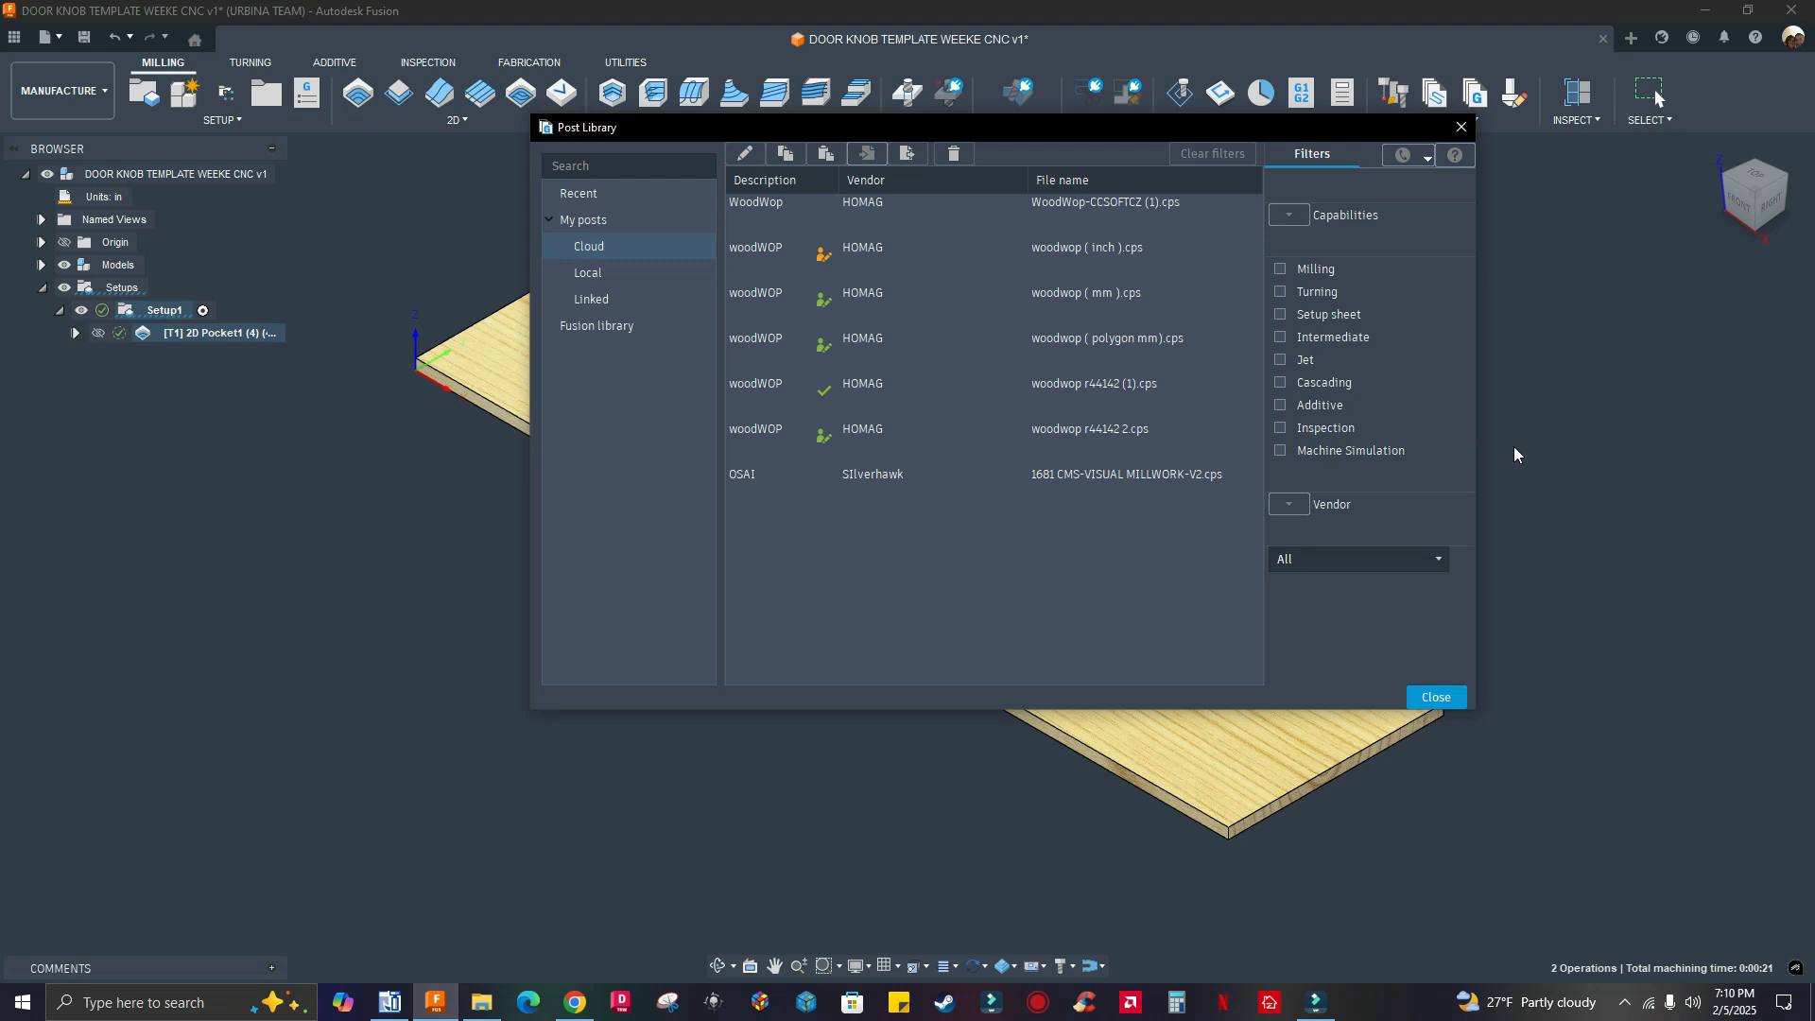
{"action": "left_click", "coordinate": [1108, 393]}
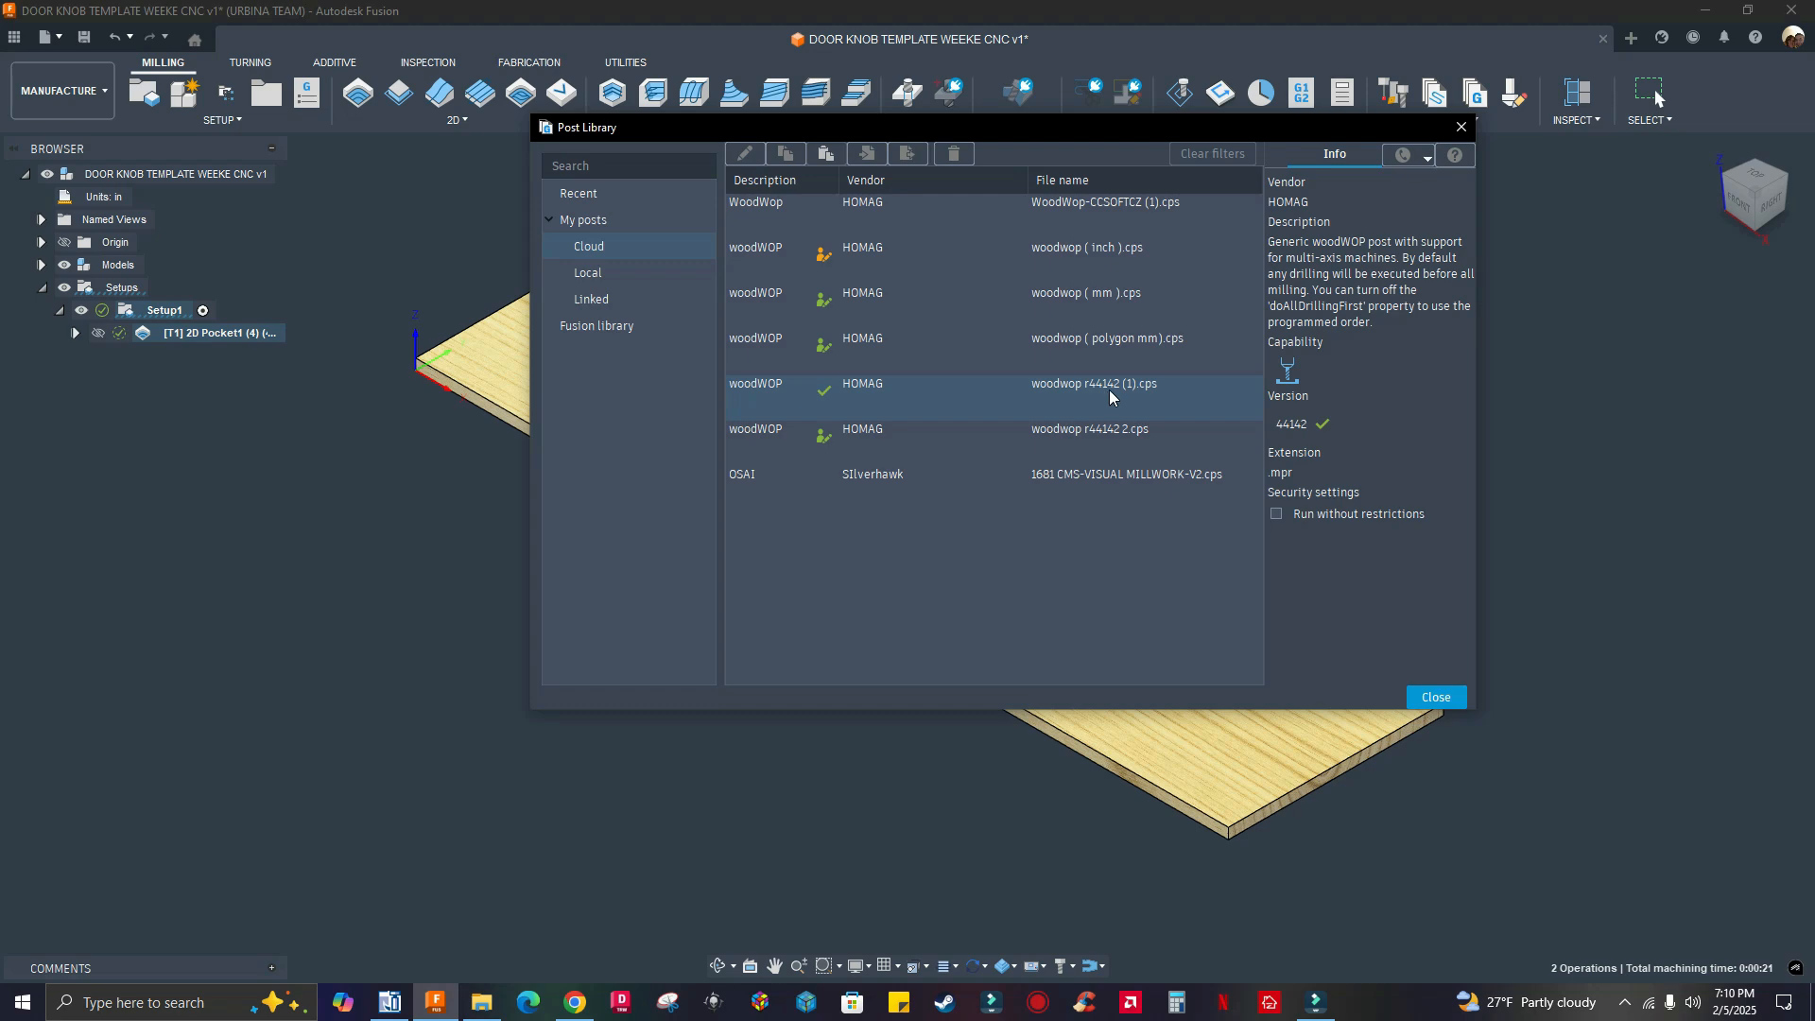
{"action": "right_click", "coordinate": [1111, 396]}
{"action": "left_click", "coordinate": [1151, 420]}
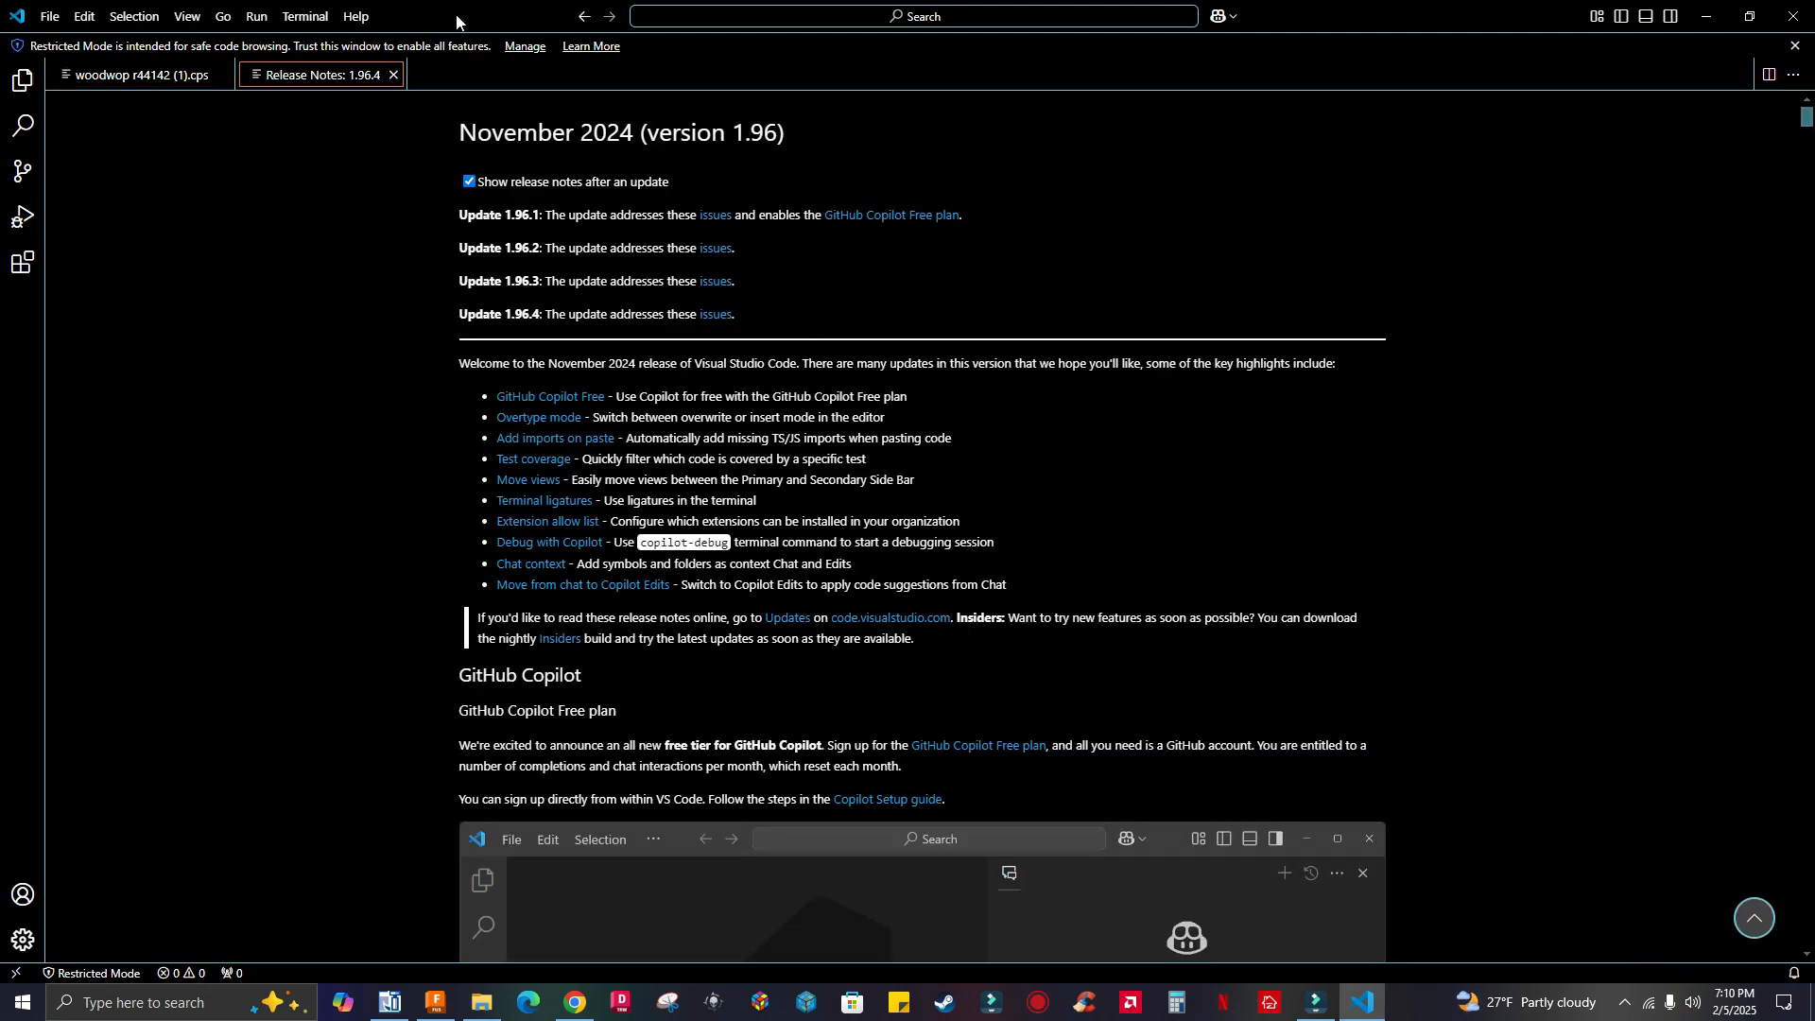
{"action": "left_click", "coordinate": [132, 73]}
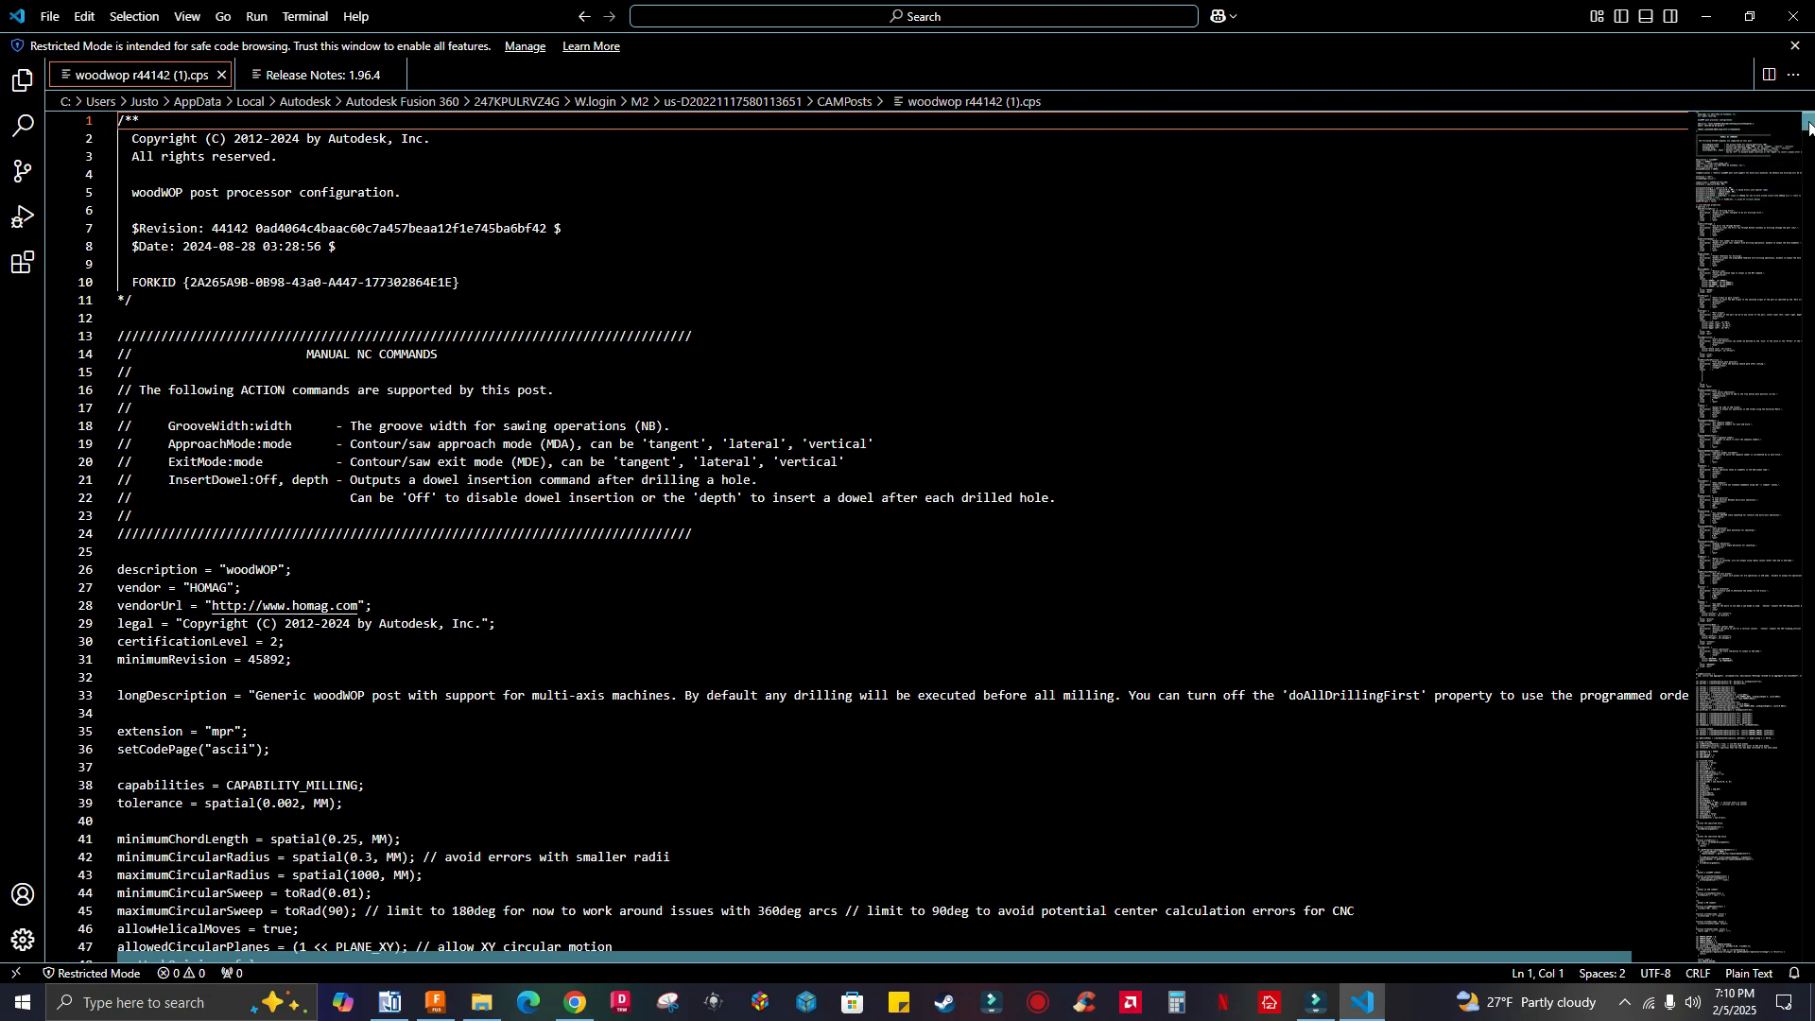
{"action": "left_click_drag", "start_coordinate": [1809, 123], "coordinate": [1806, 305]}
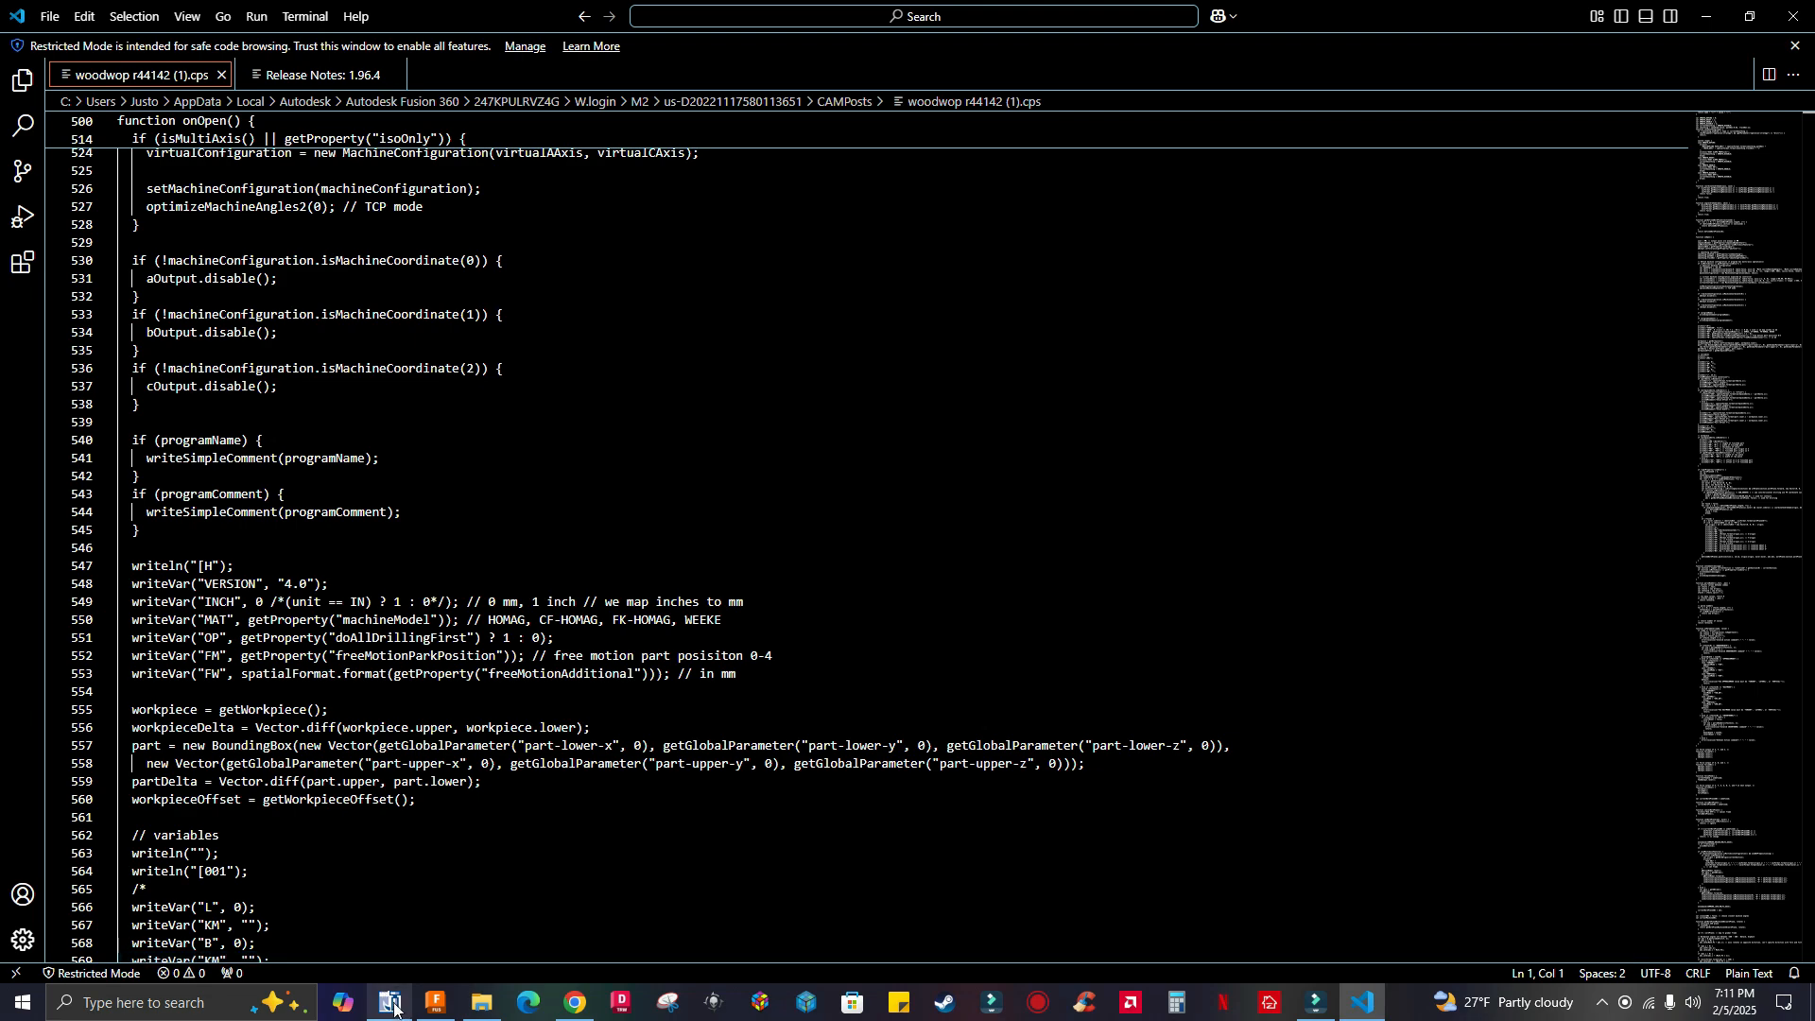
Step: Return to Fusion, close the Post Library and post Setup1 as program 1004, overwriting the existing file
{"action": "left_click", "coordinate": [433, 1004]}
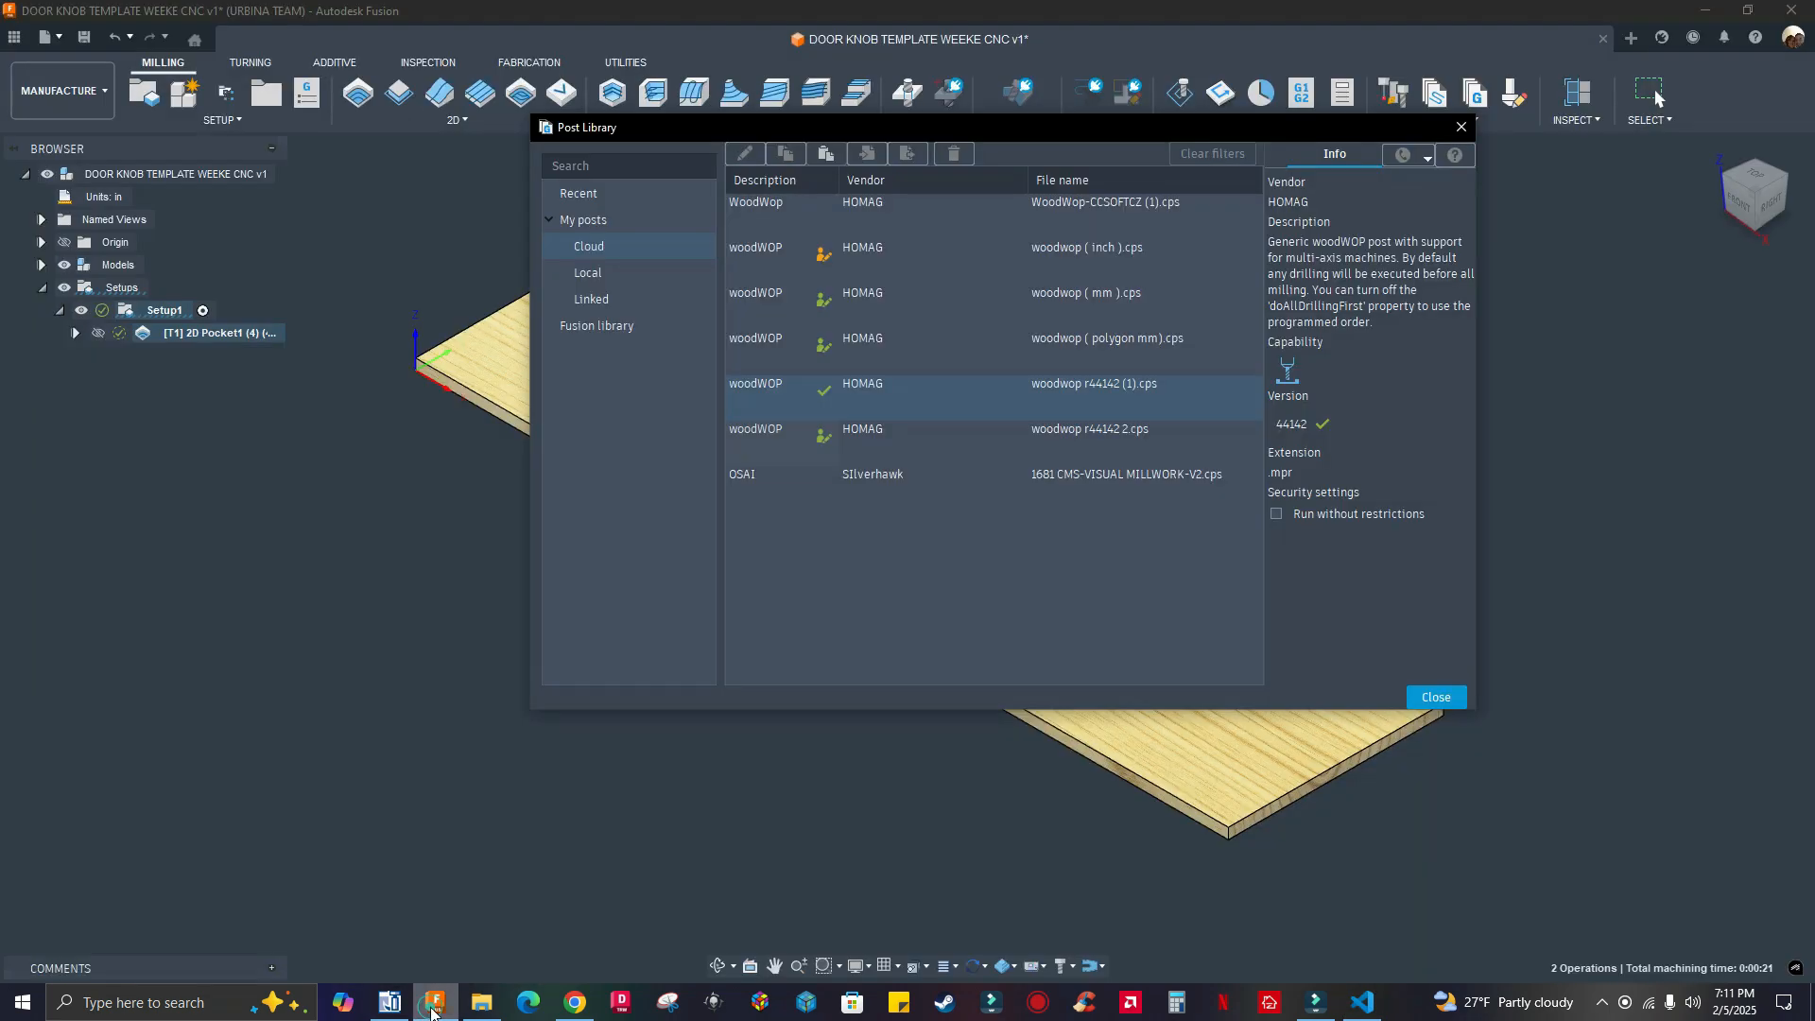
{"action": "left_click", "coordinate": [1451, 700]}
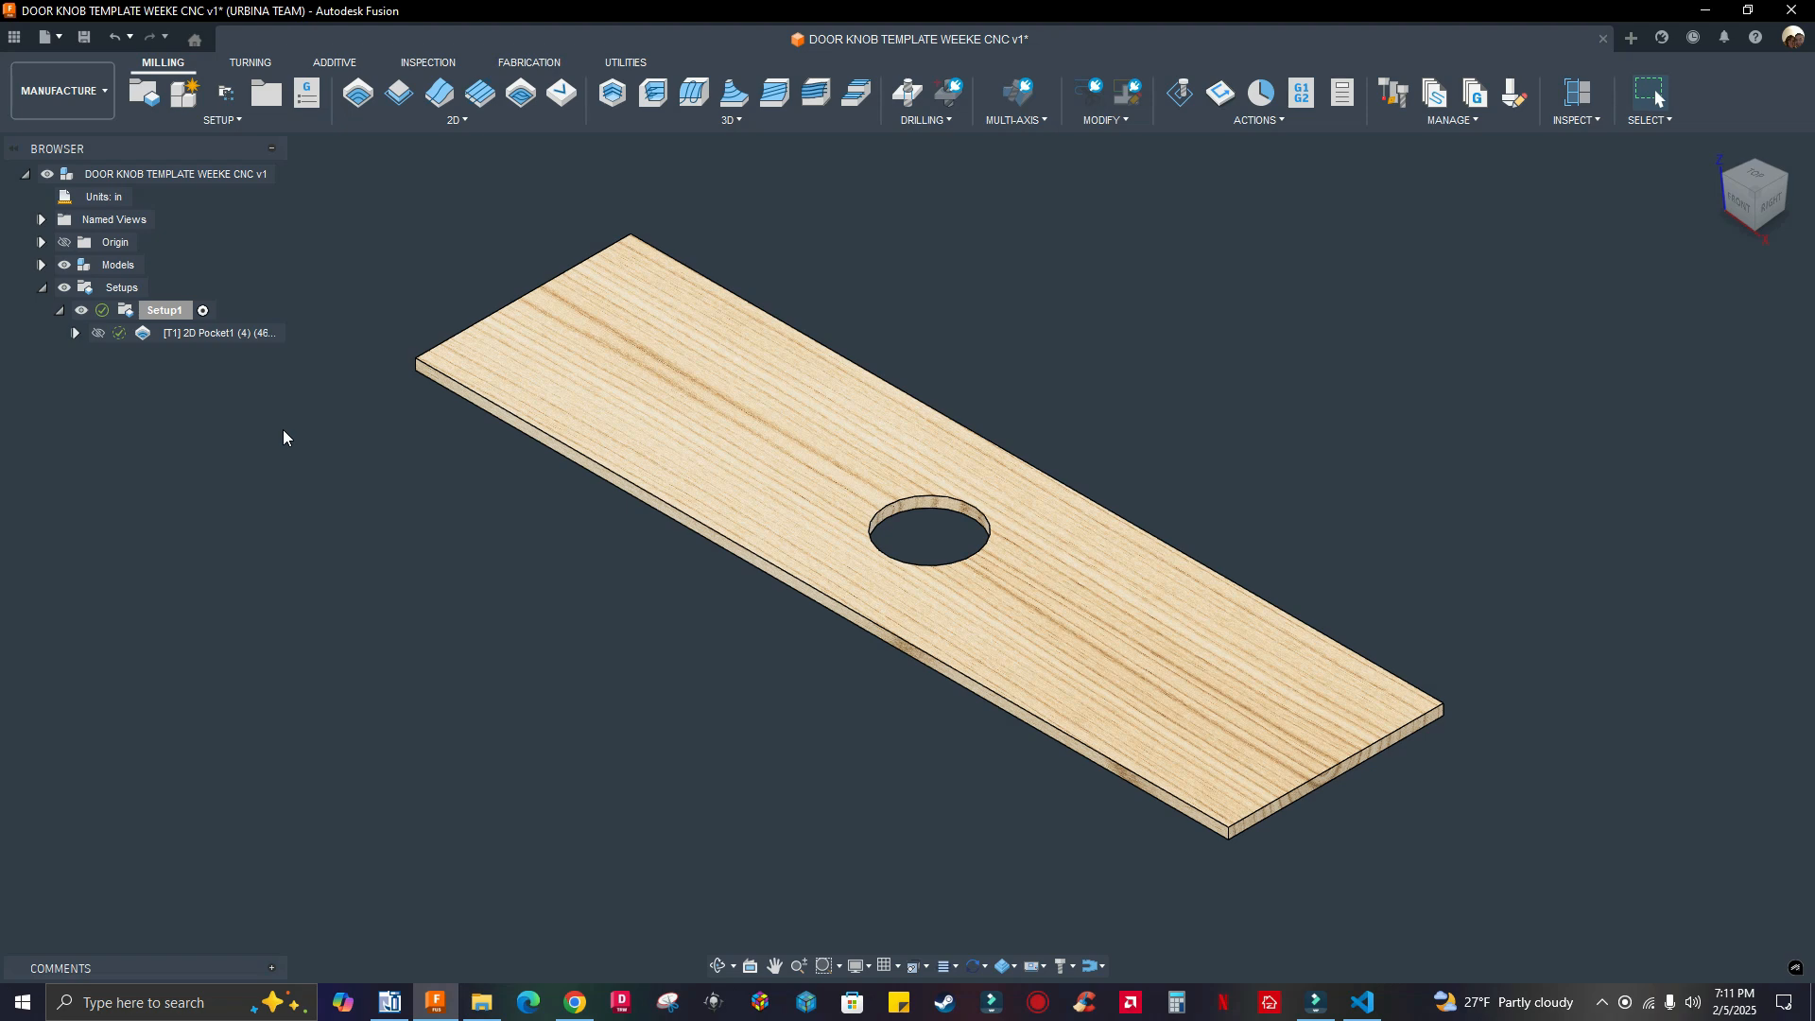
{"action": "right_click", "coordinate": [157, 307]}
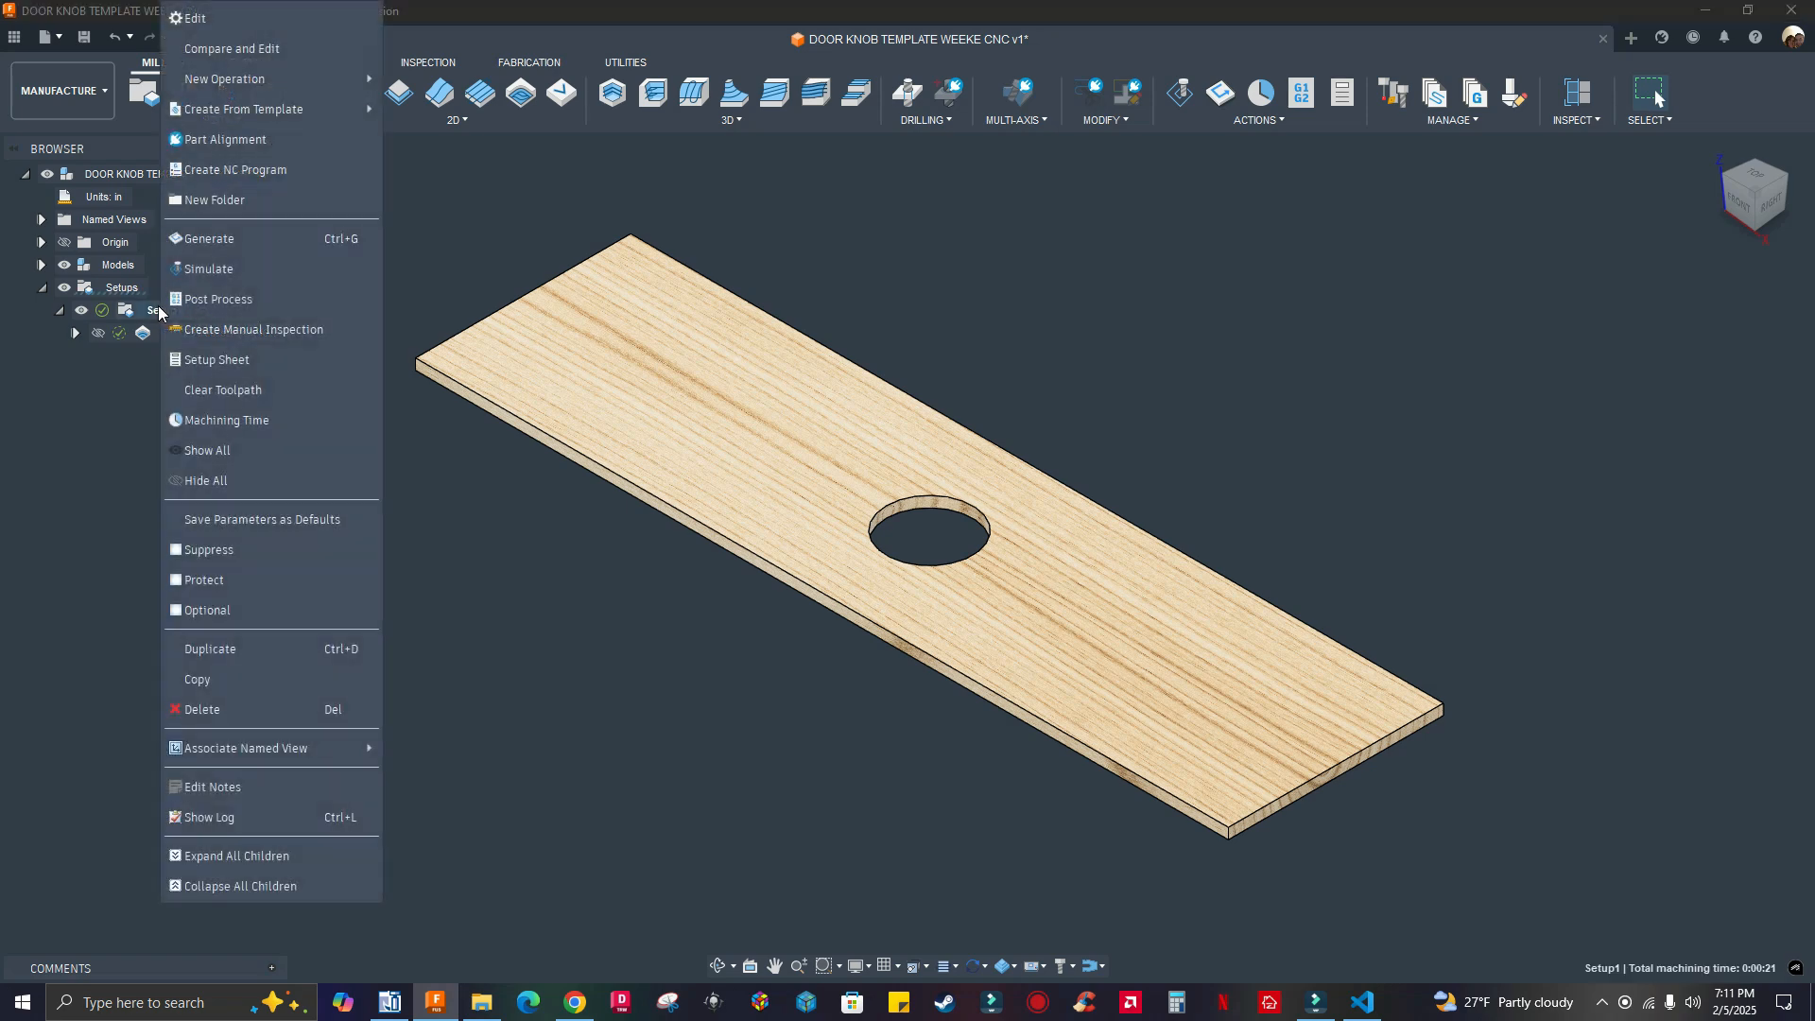
{"action": "left_click", "coordinate": [212, 300]}
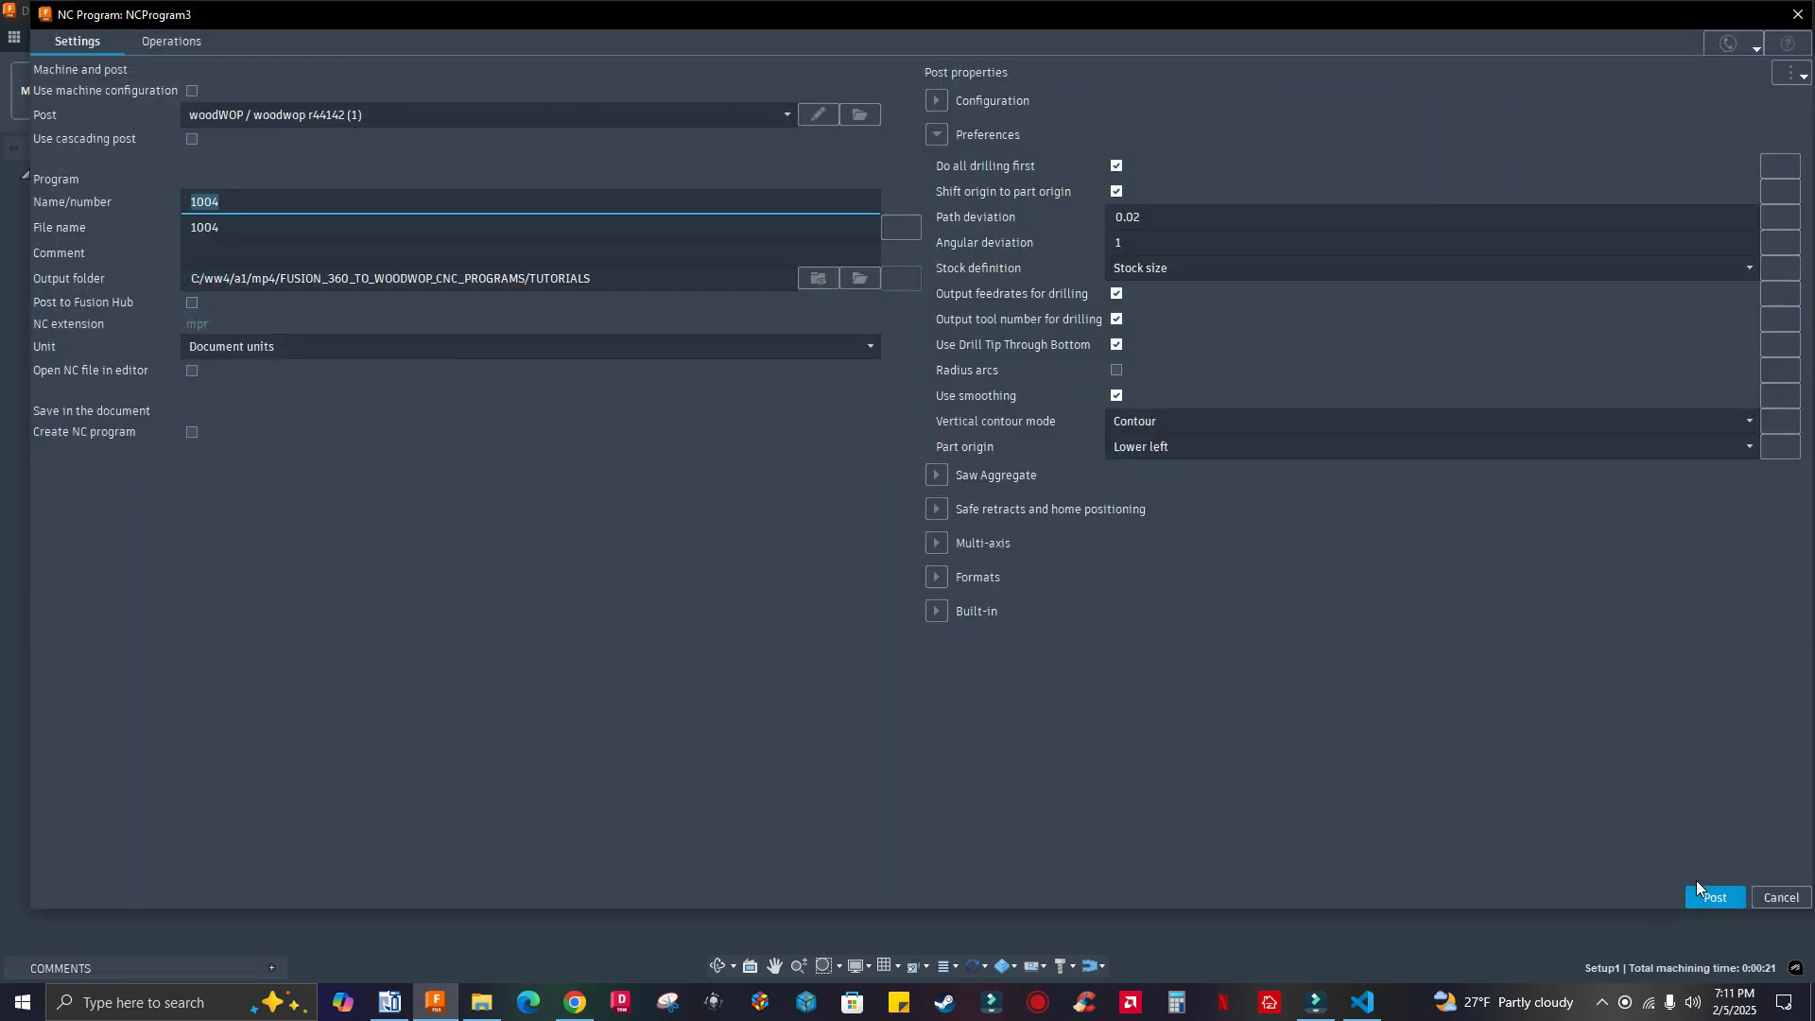
{"action": "left_click", "coordinate": [1699, 892]}
{"action": "left_click", "coordinate": [971, 517]}
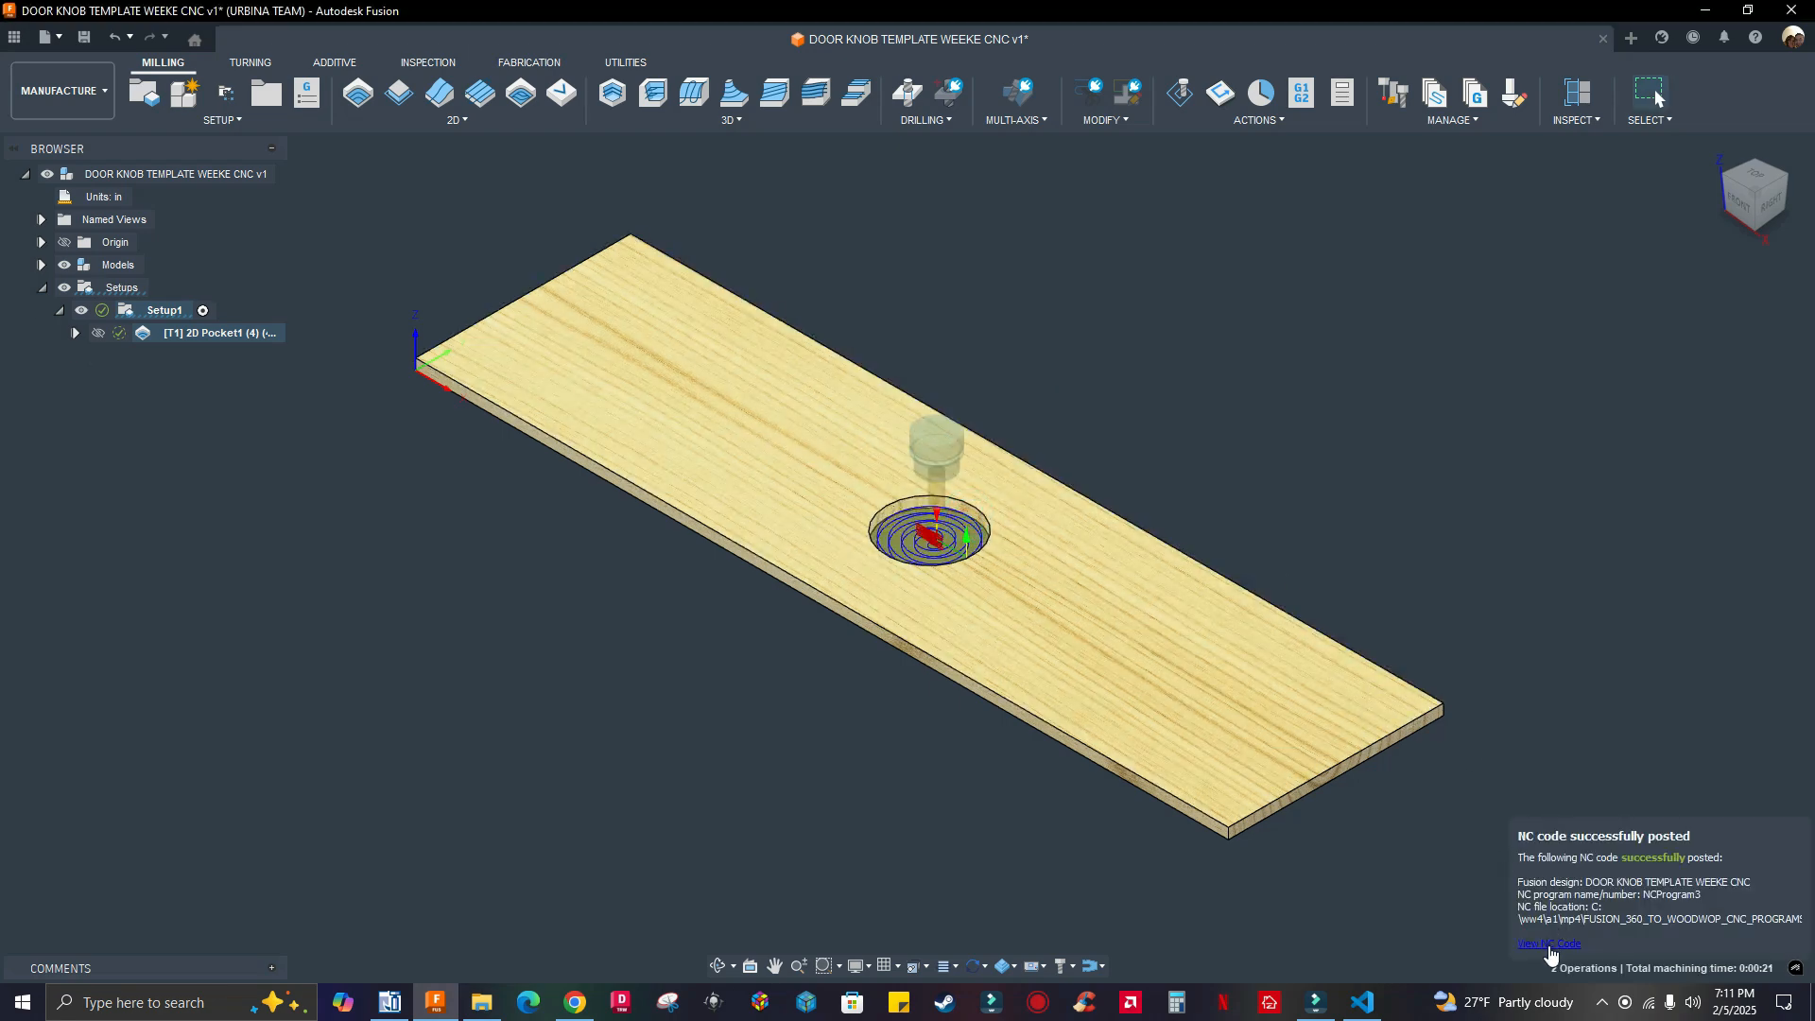
Step: View the posted NC code in Visual Studio Code, delete the "\ 1004" comment on line 1 and save 1004.mpr
{"action": "left_click", "coordinate": [1549, 944]}
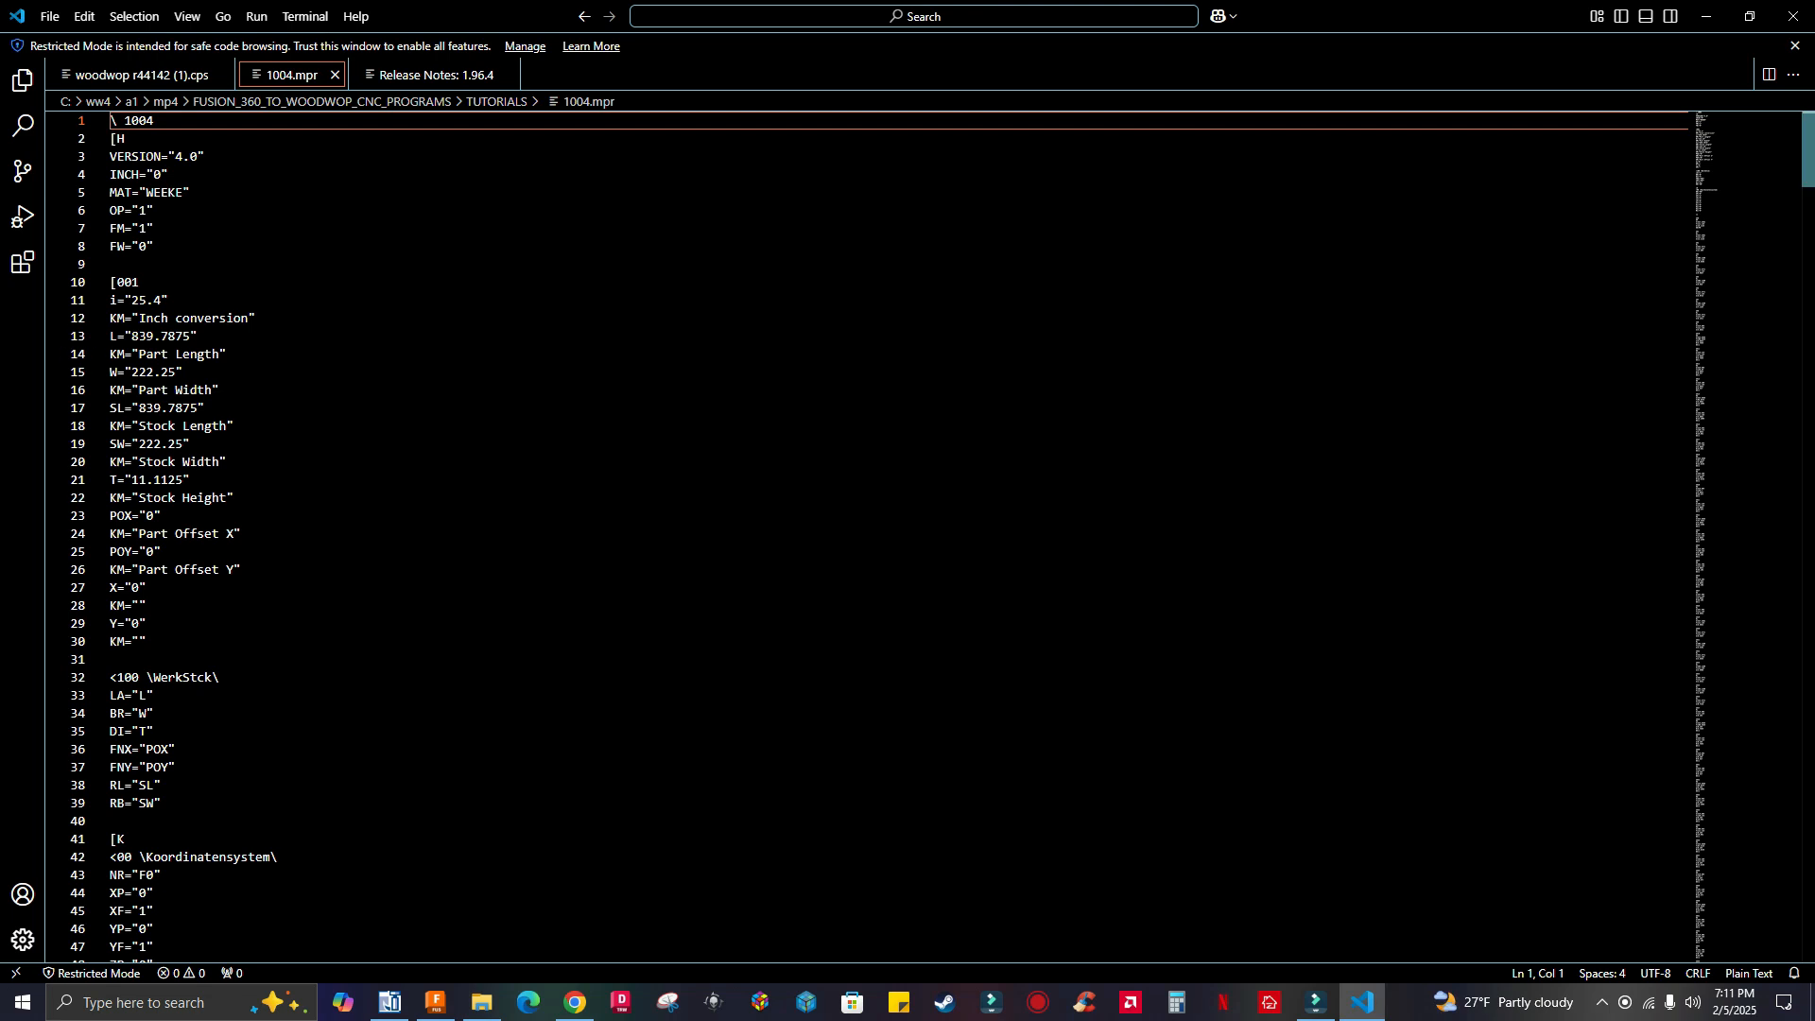
{"action": "scroll", "coordinate": [98, 159], "scroll_direction": "down", "scroll_amount": 1}
{"action": "scroll", "coordinate": [98, 159], "scroll_direction": "up", "scroll_amount": 1}
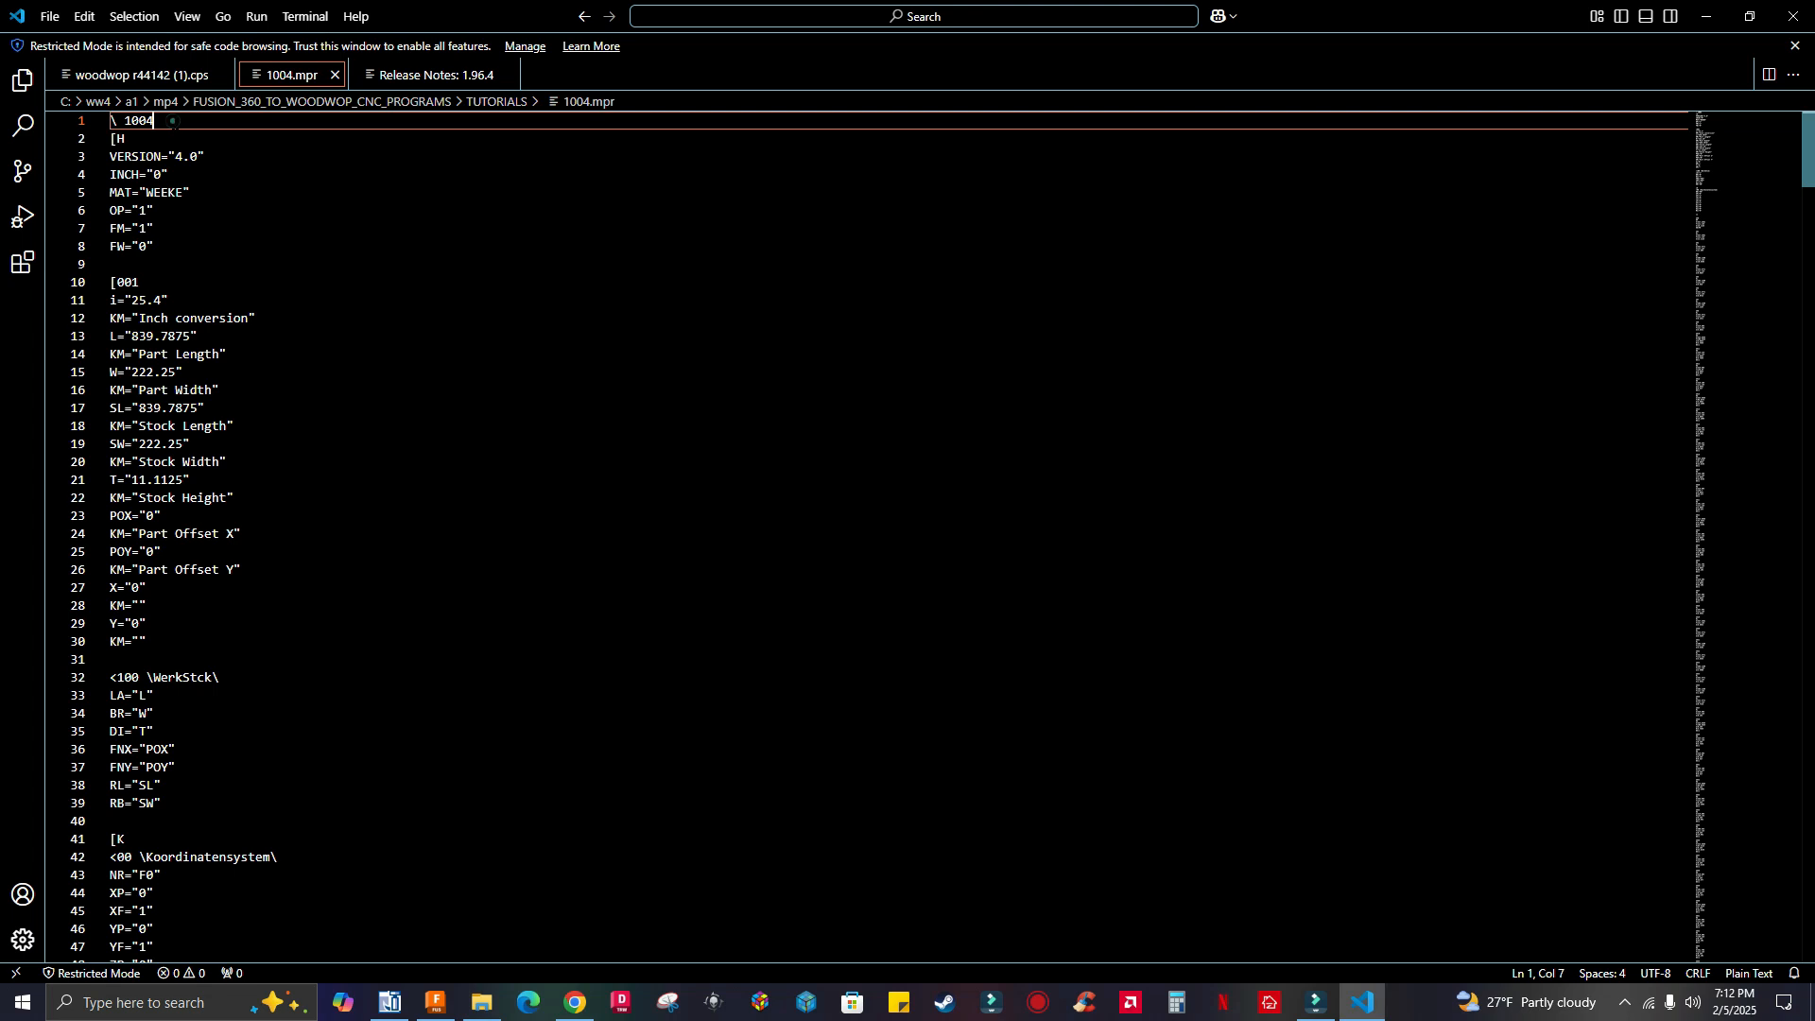
{"action": "key", "text": "shift+Home"}
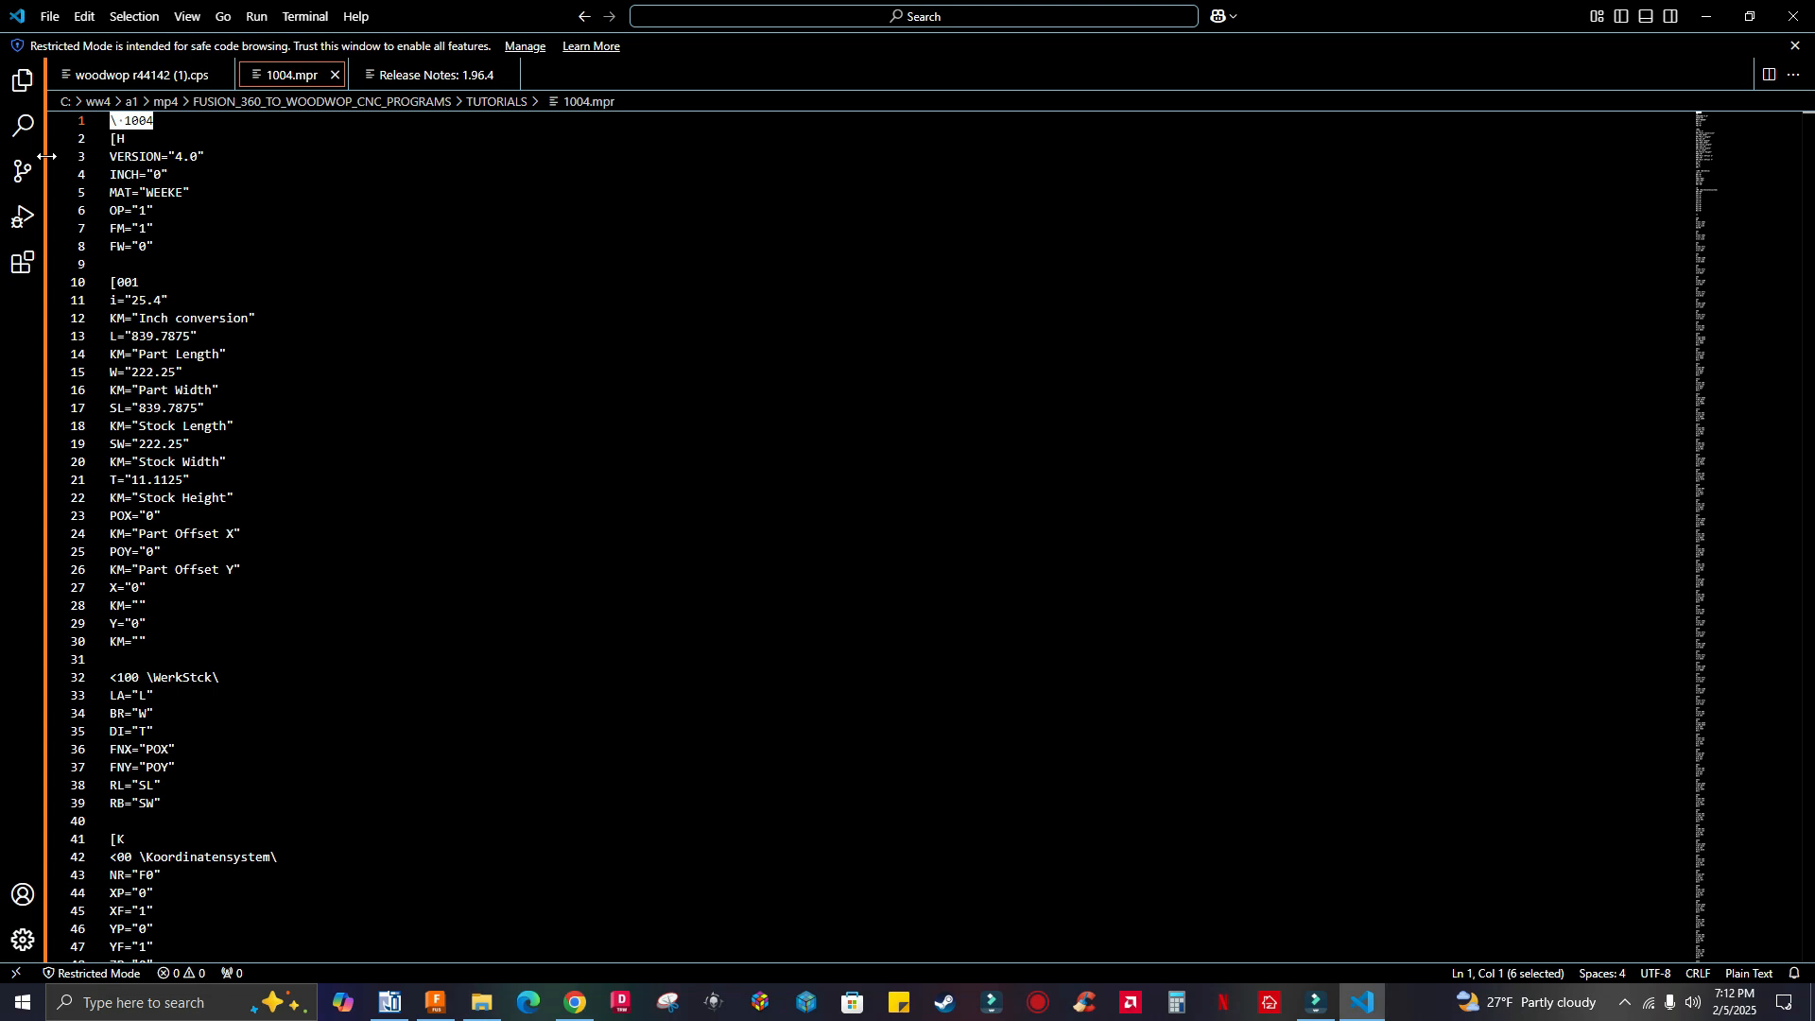
{"action": "key", "text": "BackSpace"}
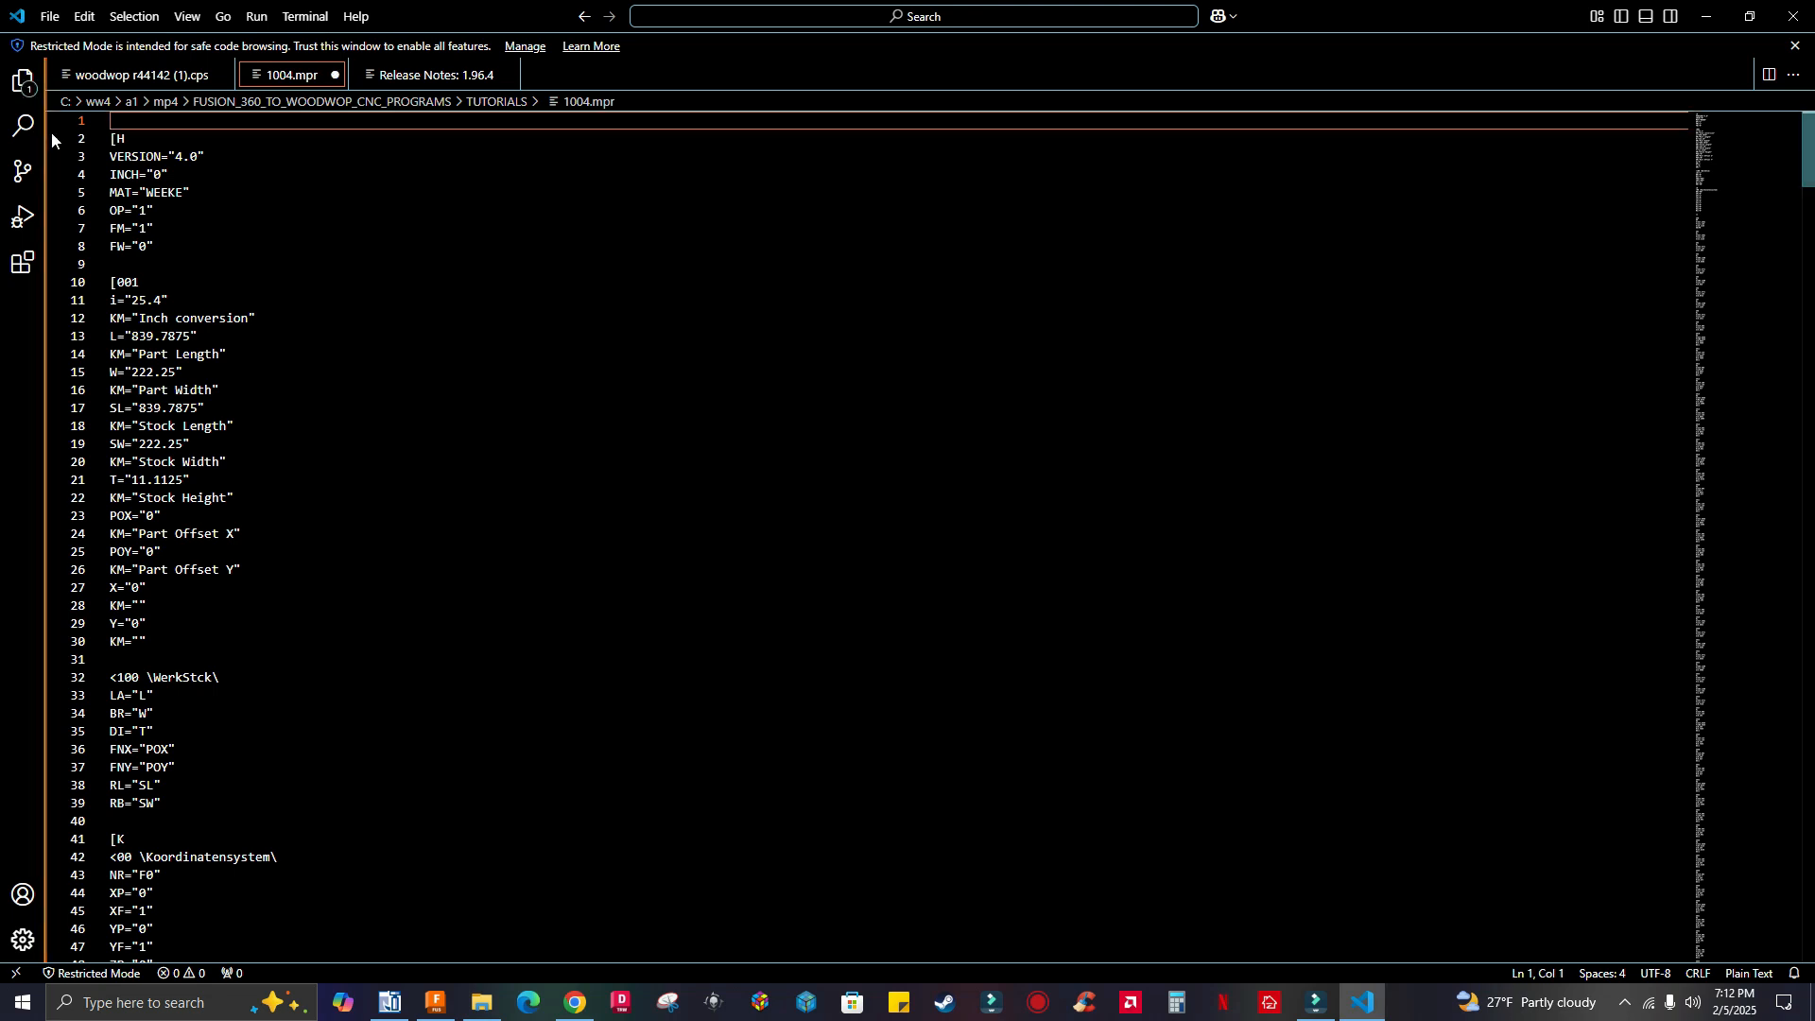
{"action": "left_click", "coordinate": [49, 17]}
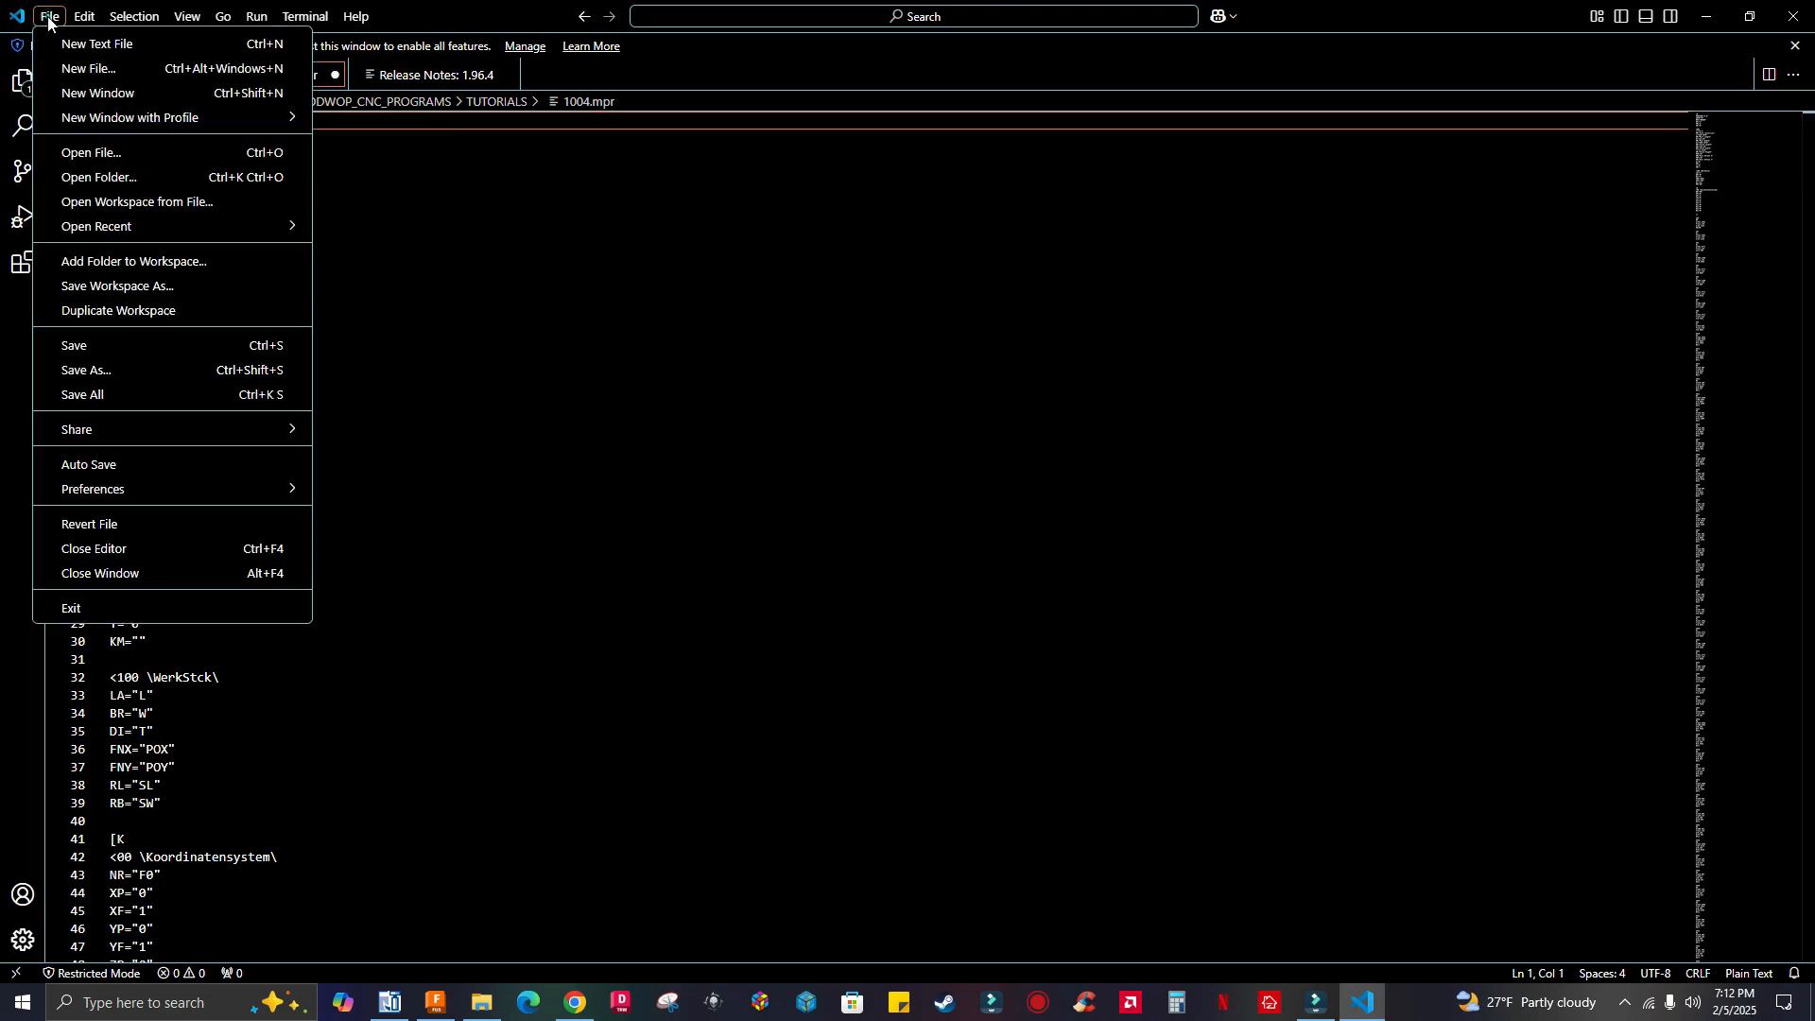
{"action": "left_click", "coordinate": [113, 346]}
Step: Switch to woodWOP and try to open the edited 1004 program from the TUTORIALS folder
{"action": "left_click", "coordinate": [389, 1002]}
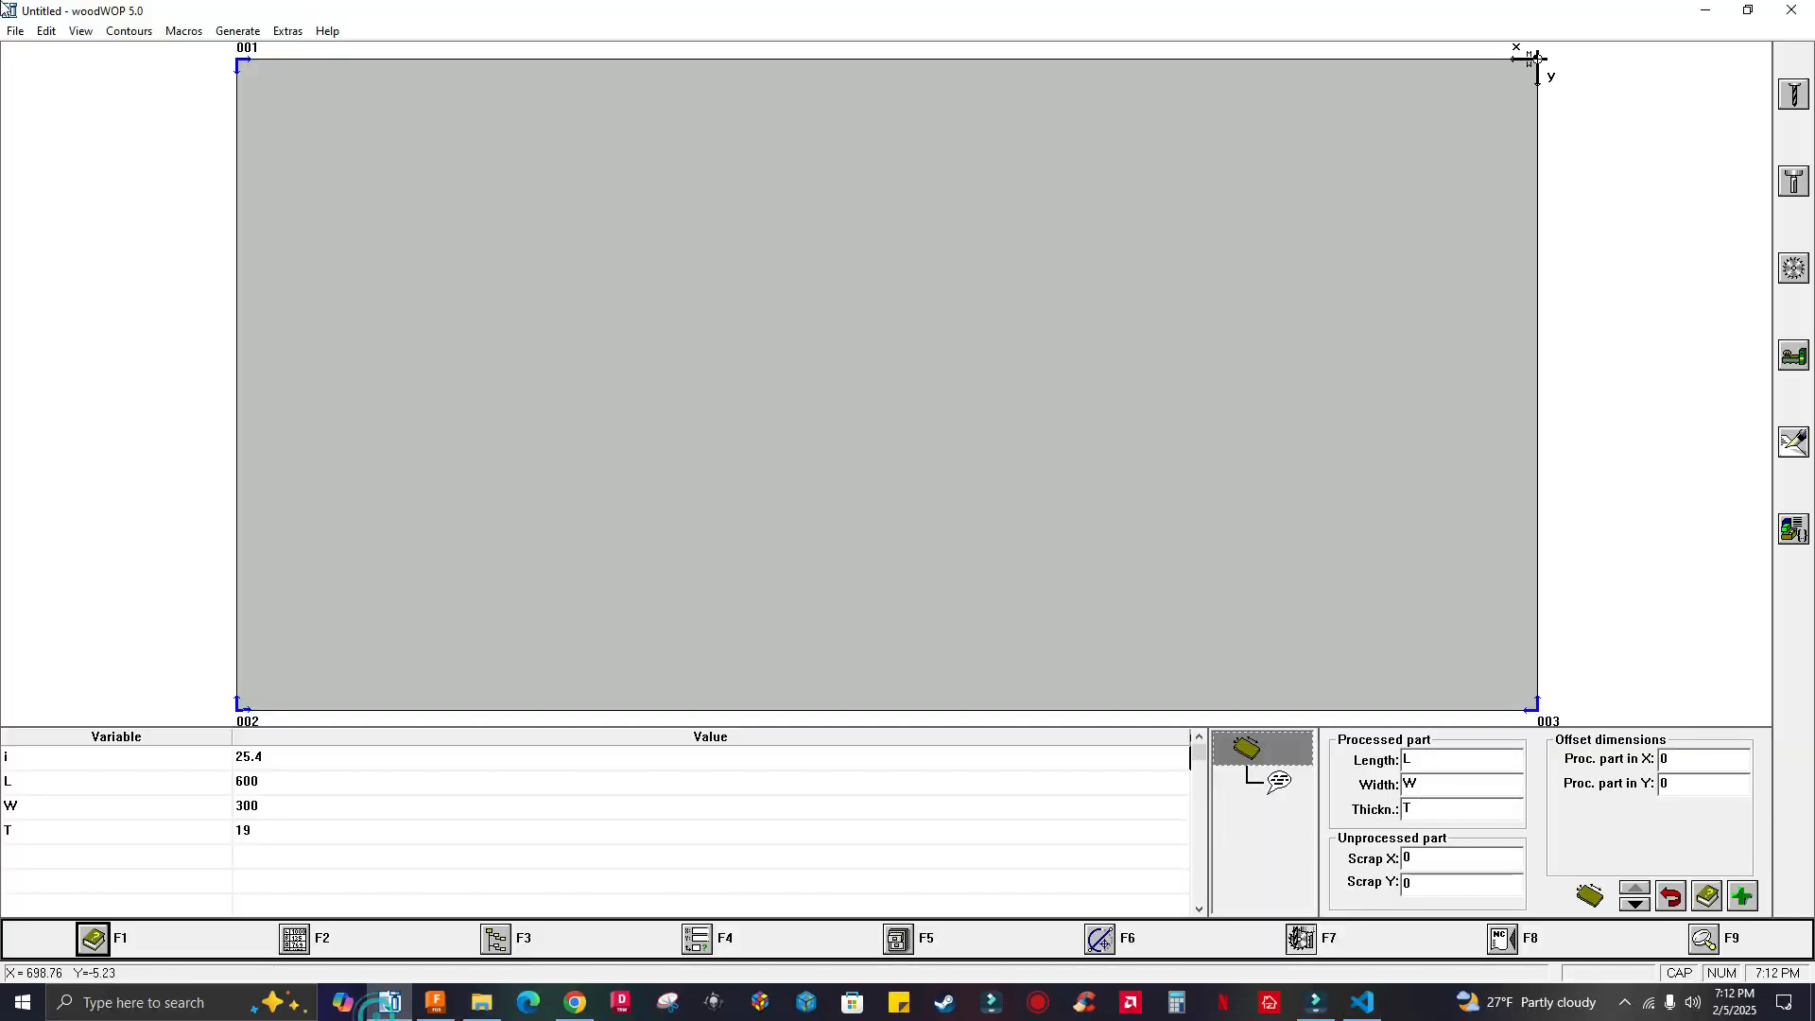
{"action": "left_click", "coordinate": [14, 30]}
{"action": "left_click", "coordinate": [43, 94]}
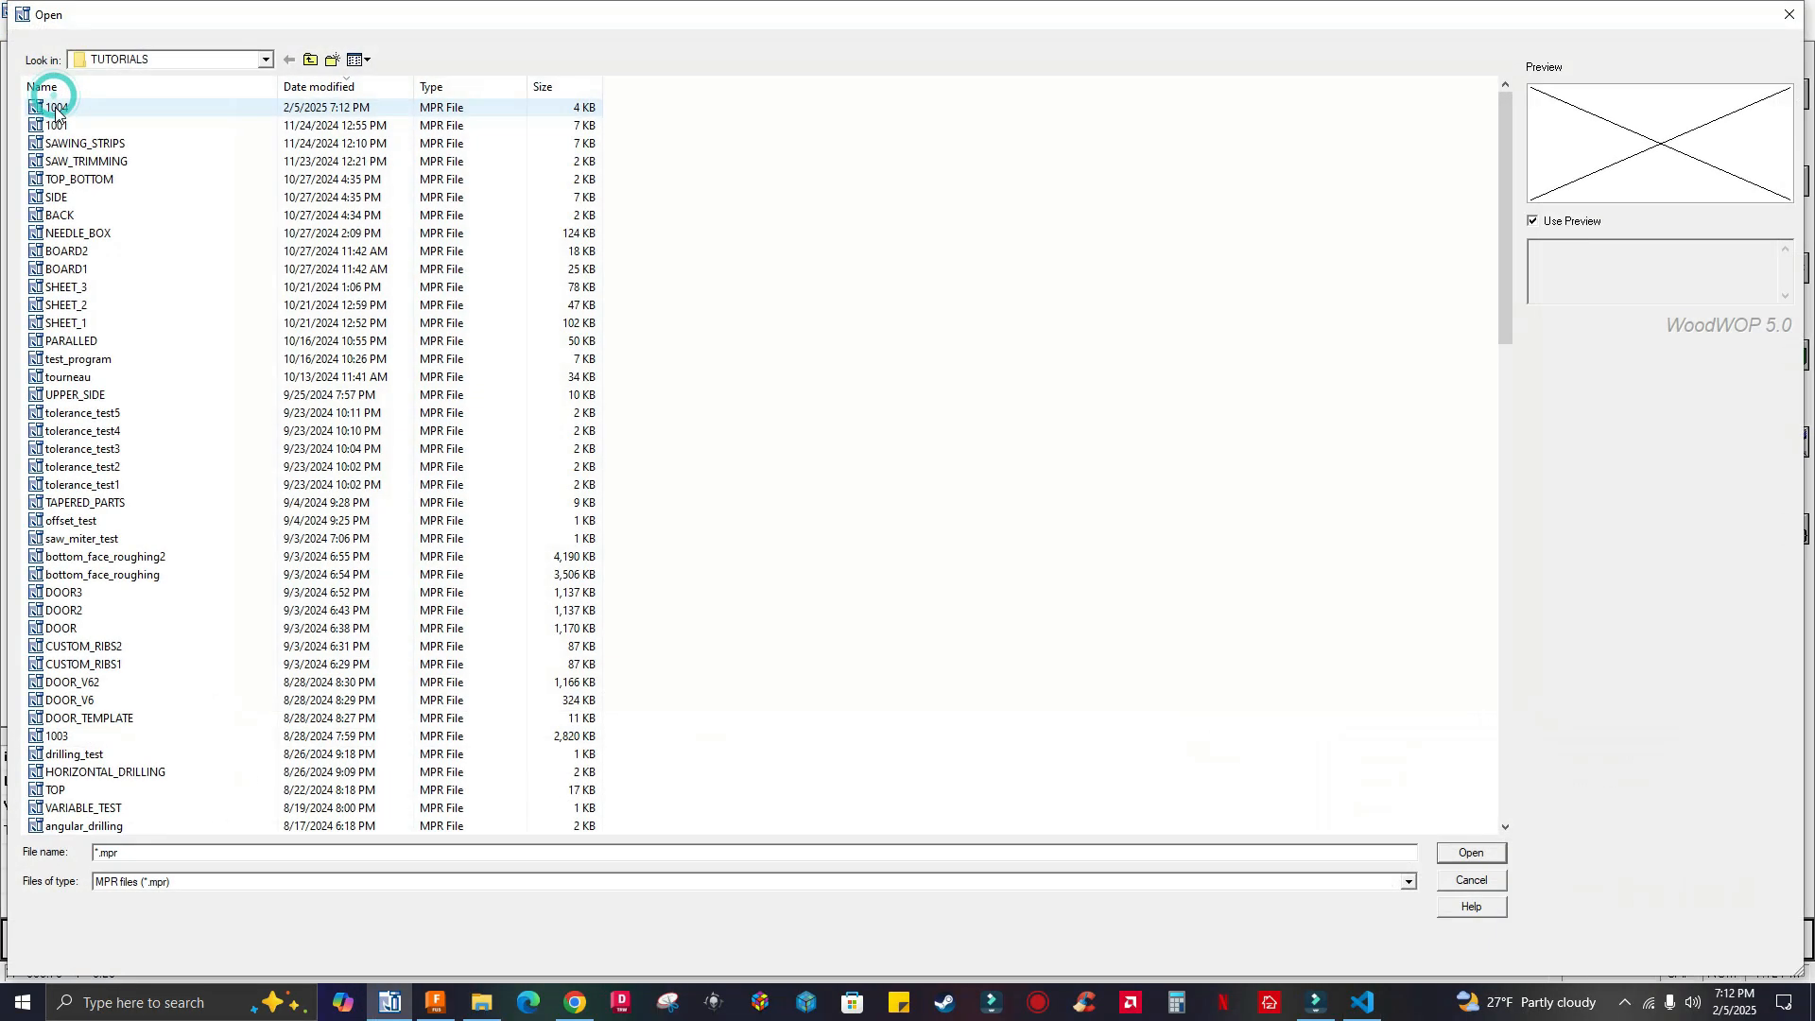
{"action": "left_click", "coordinate": [64, 109]}
{"action": "left_click", "coordinate": [1460, 854]}
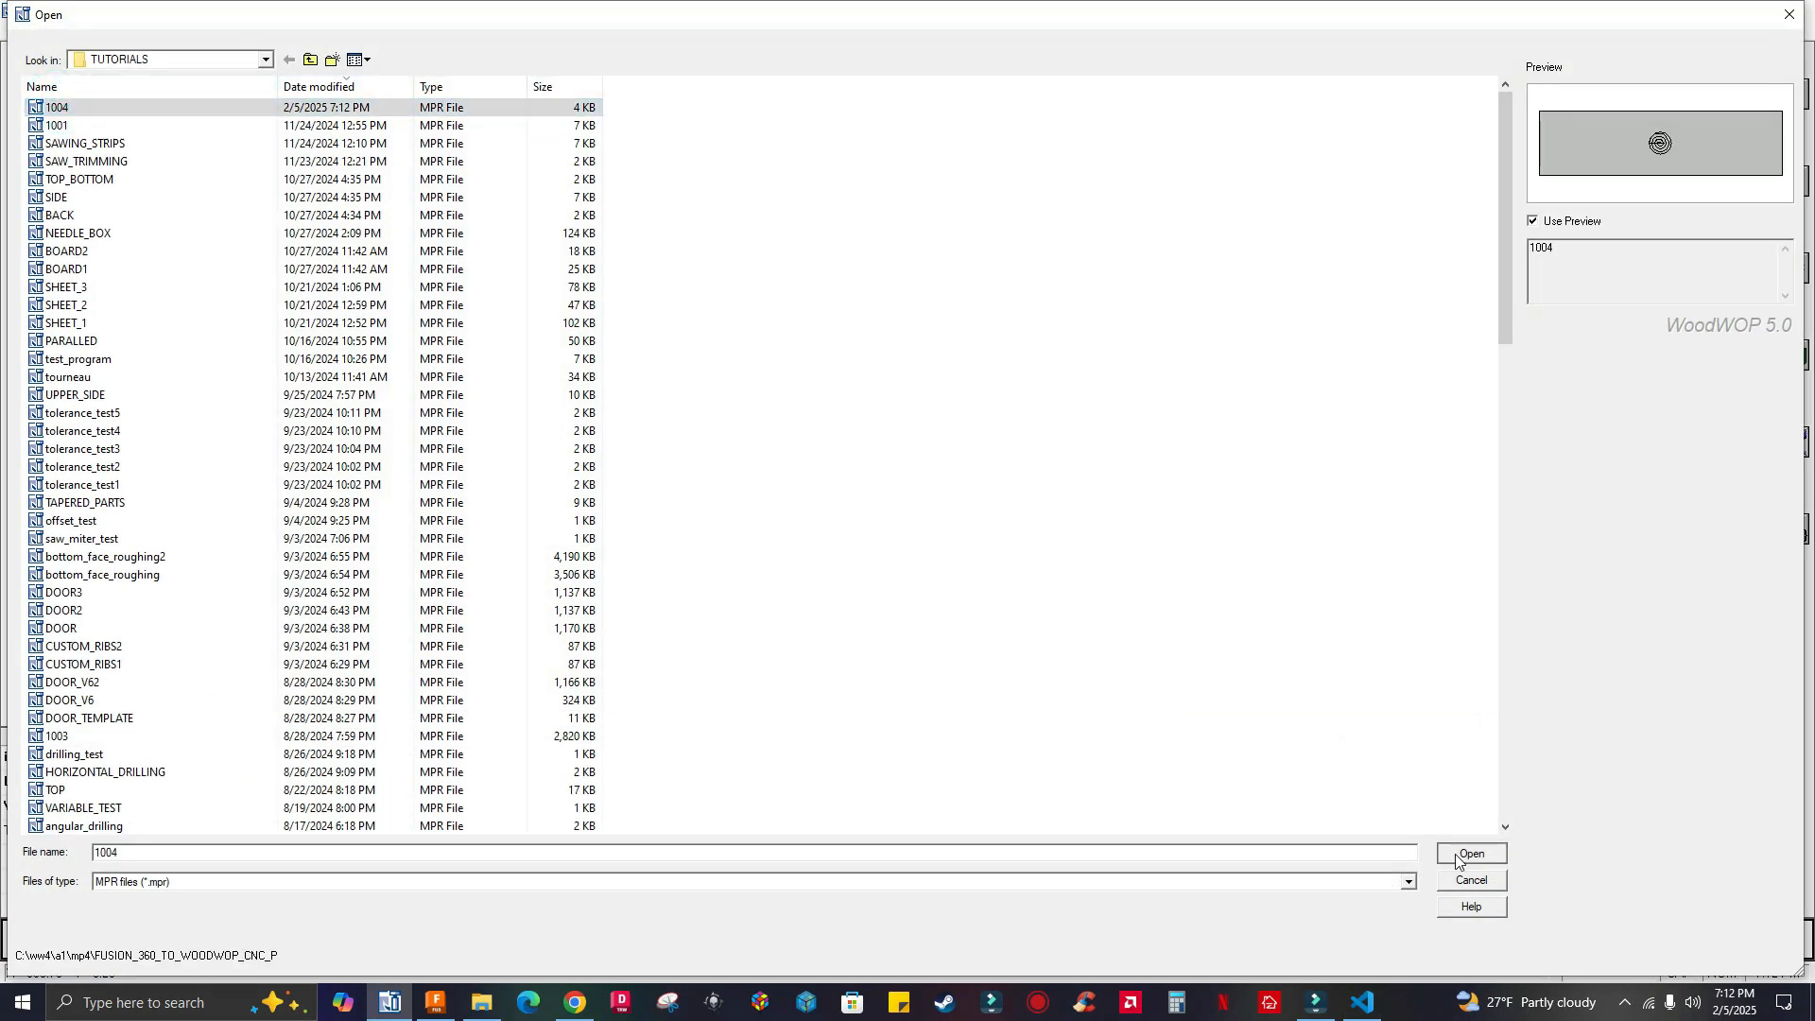
{"action": "left_click", "coordinate": [956, 469]}
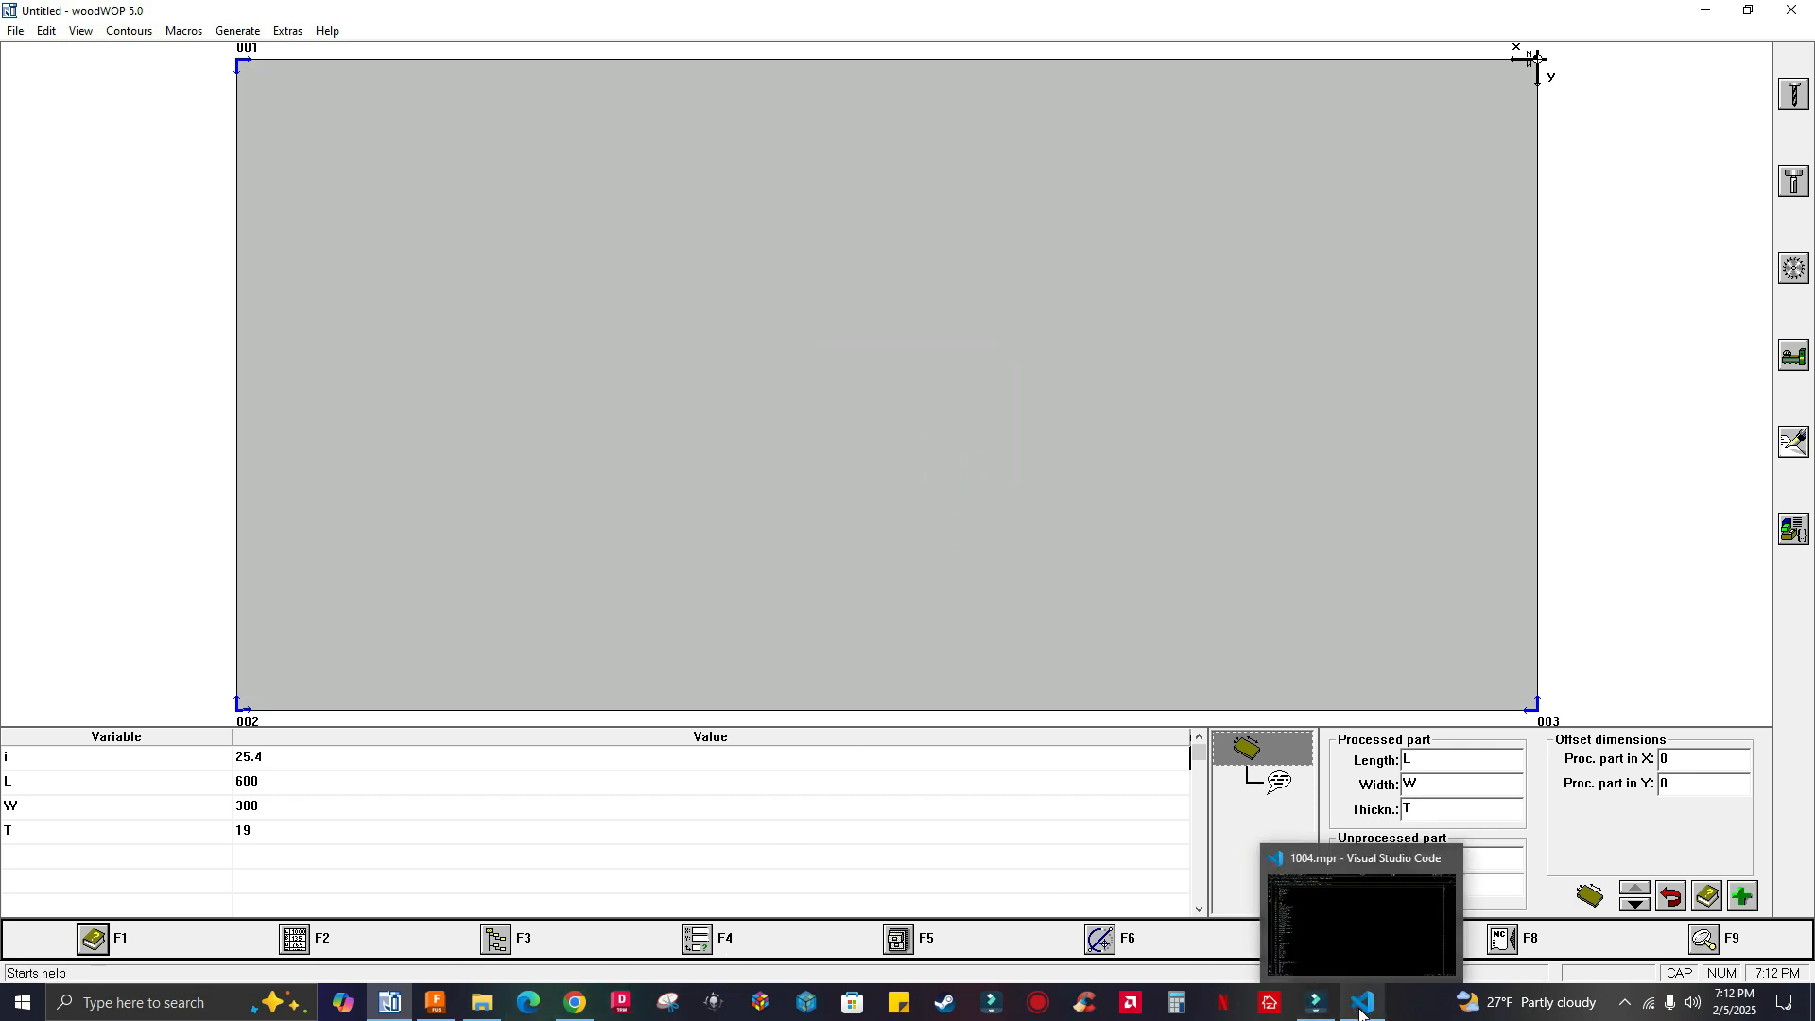
Step: Return to Visual Studio Code, remove the empty first line above "[H" in 1004.mpr and save the file
{"action": "left_click", "coordinate": [1360, 1012]}
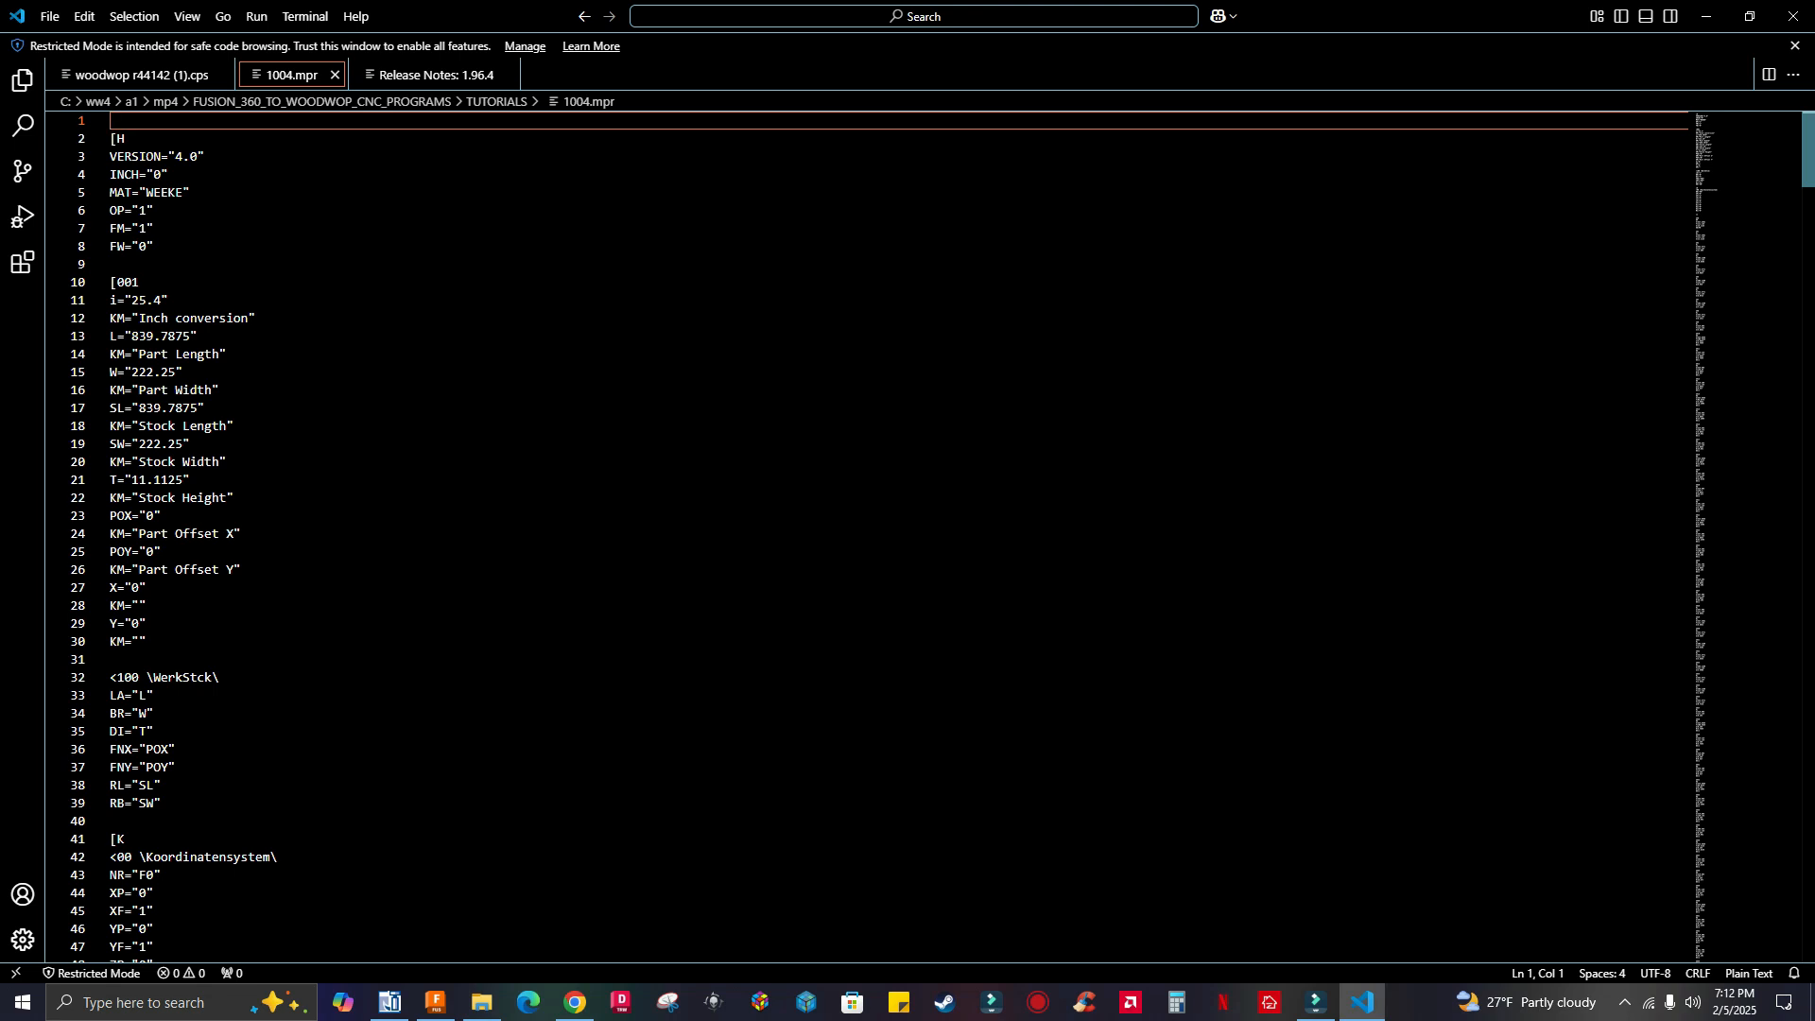
{"action": "scroll", "coordinate": [866, 537], "scroll_direction": "down", "scroll_amount": 2}
{"action": "scroll", "coordinate": [867, 537], "scroll_direction": "up", "scroll_amount": 2}
{"action": "left_click", "coordinate": [88, 123]}
{"action": "key", "text": "Delete"}
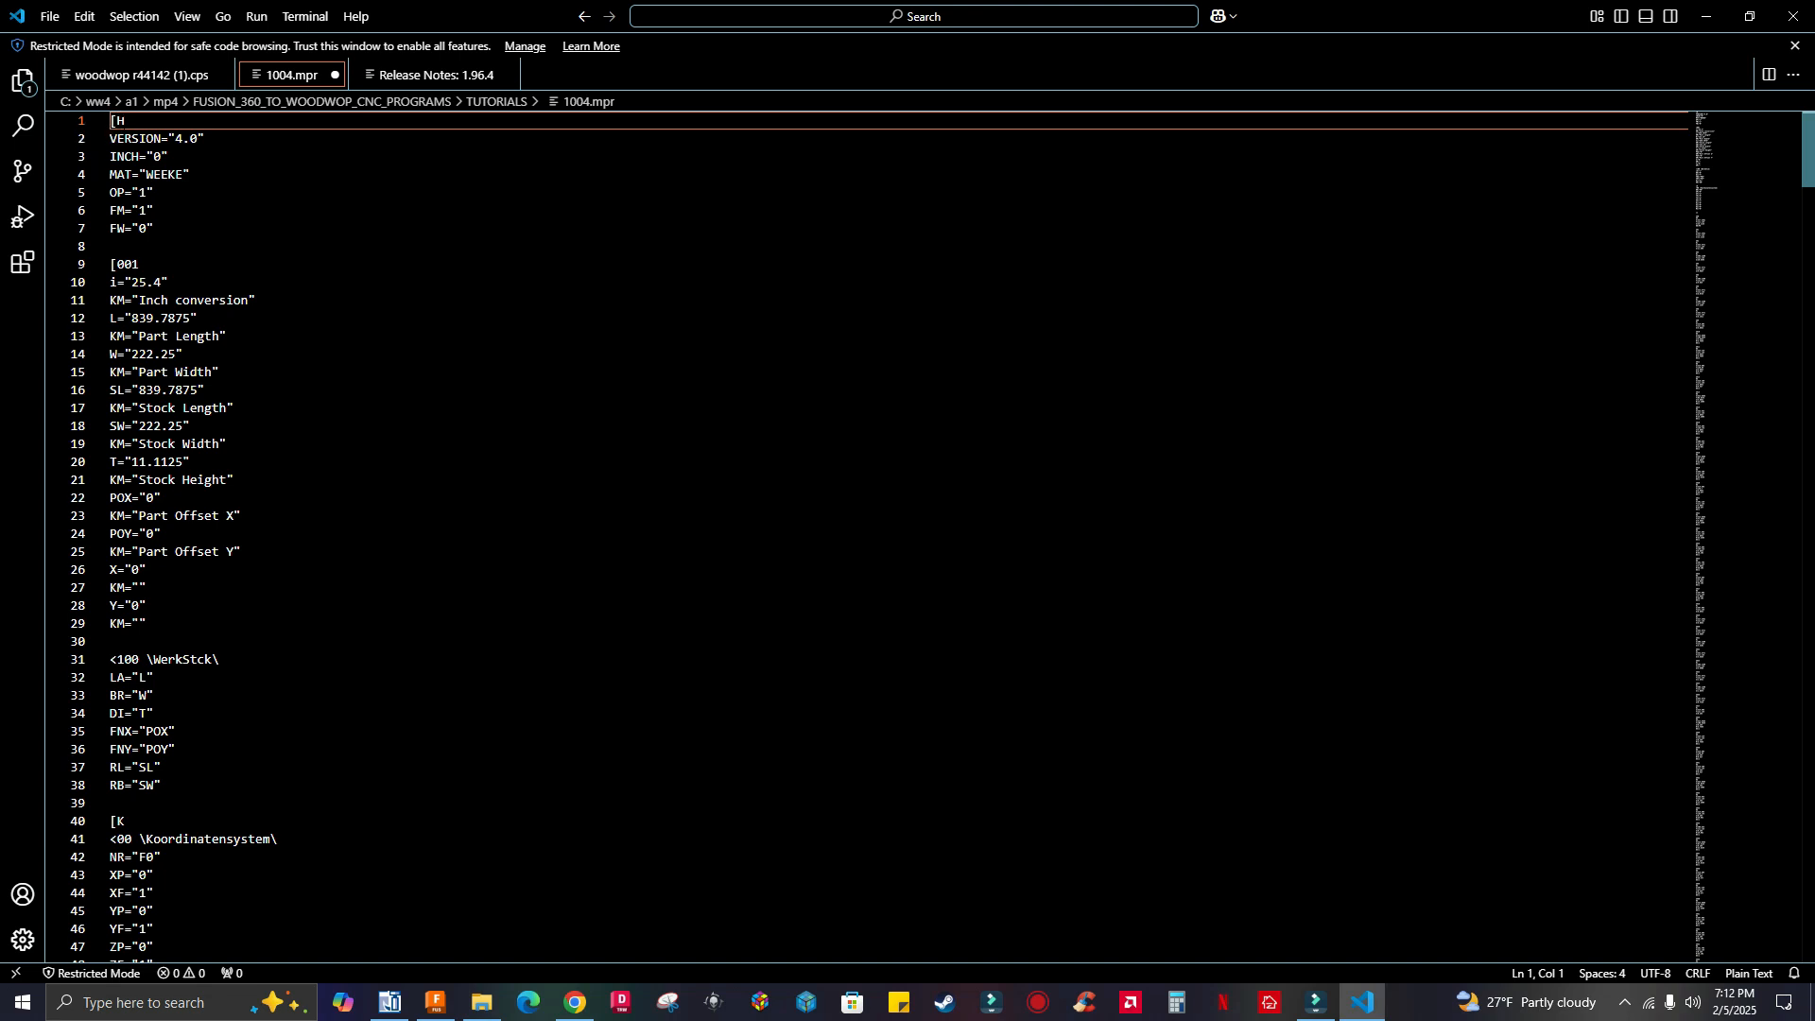
{"action": "left_click", "coordinate": [49, 16]}
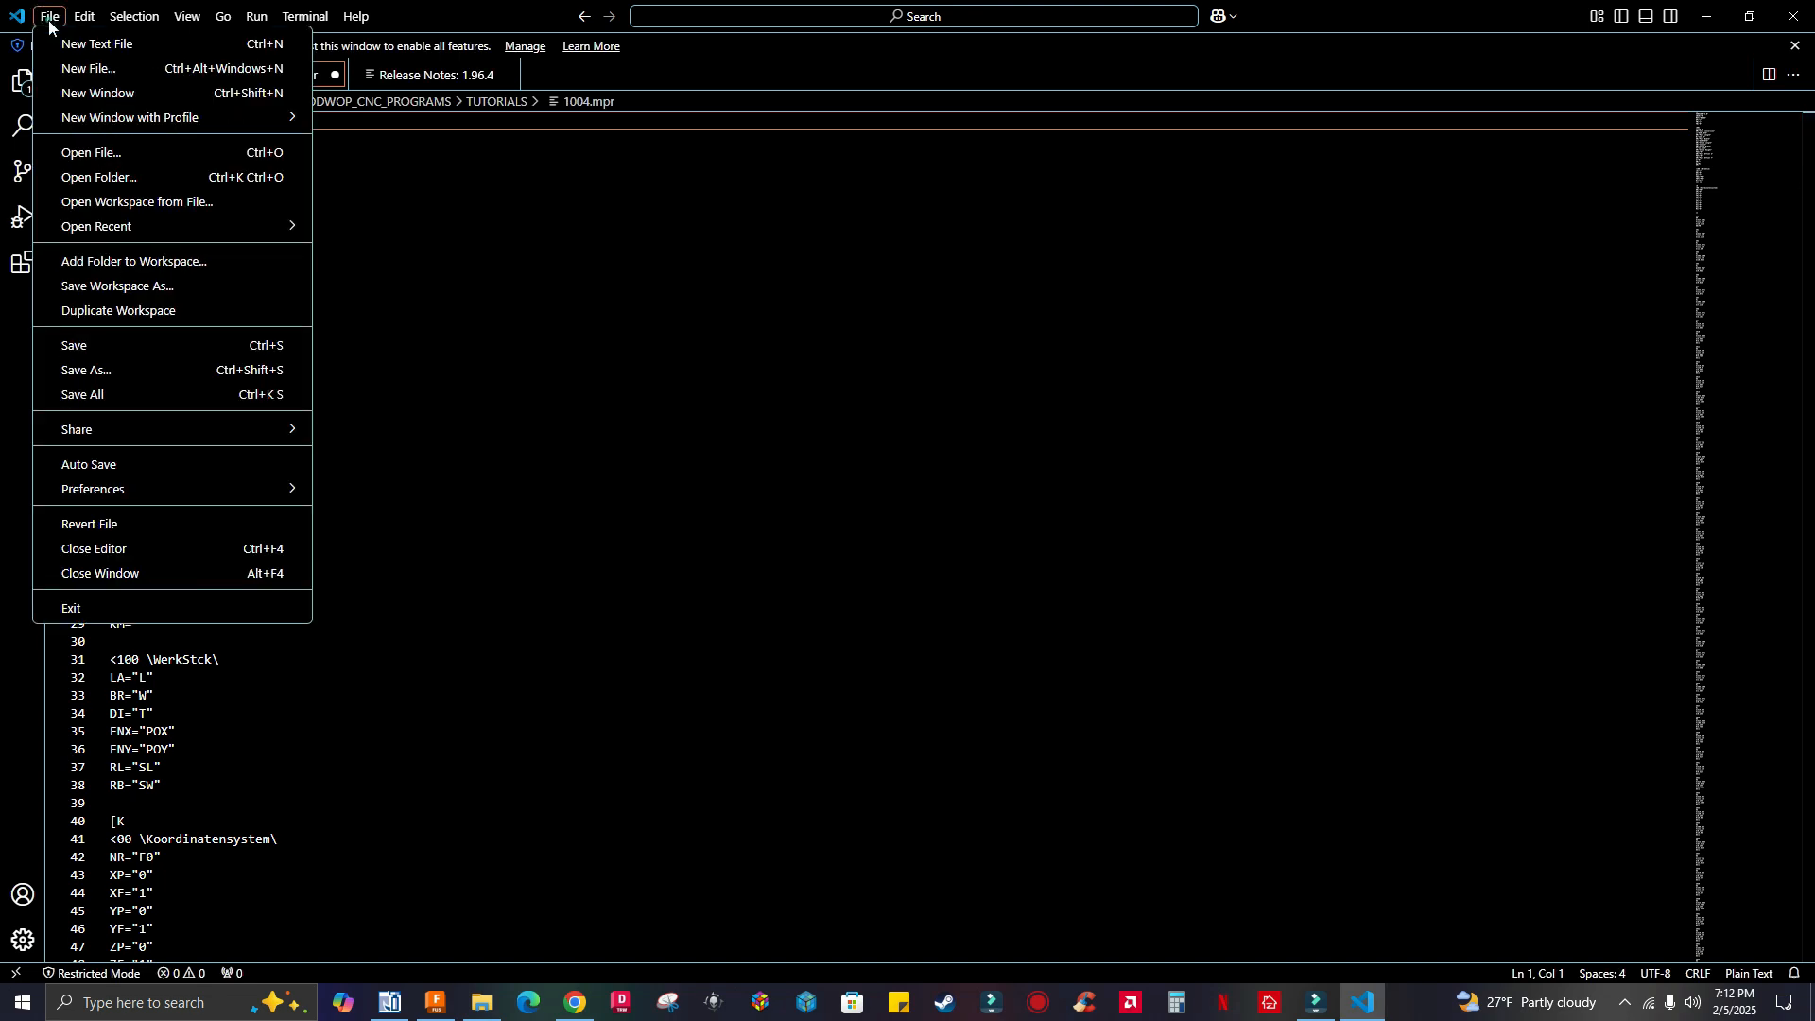
{"action": "left_click", "coordinate": [83, 348]}
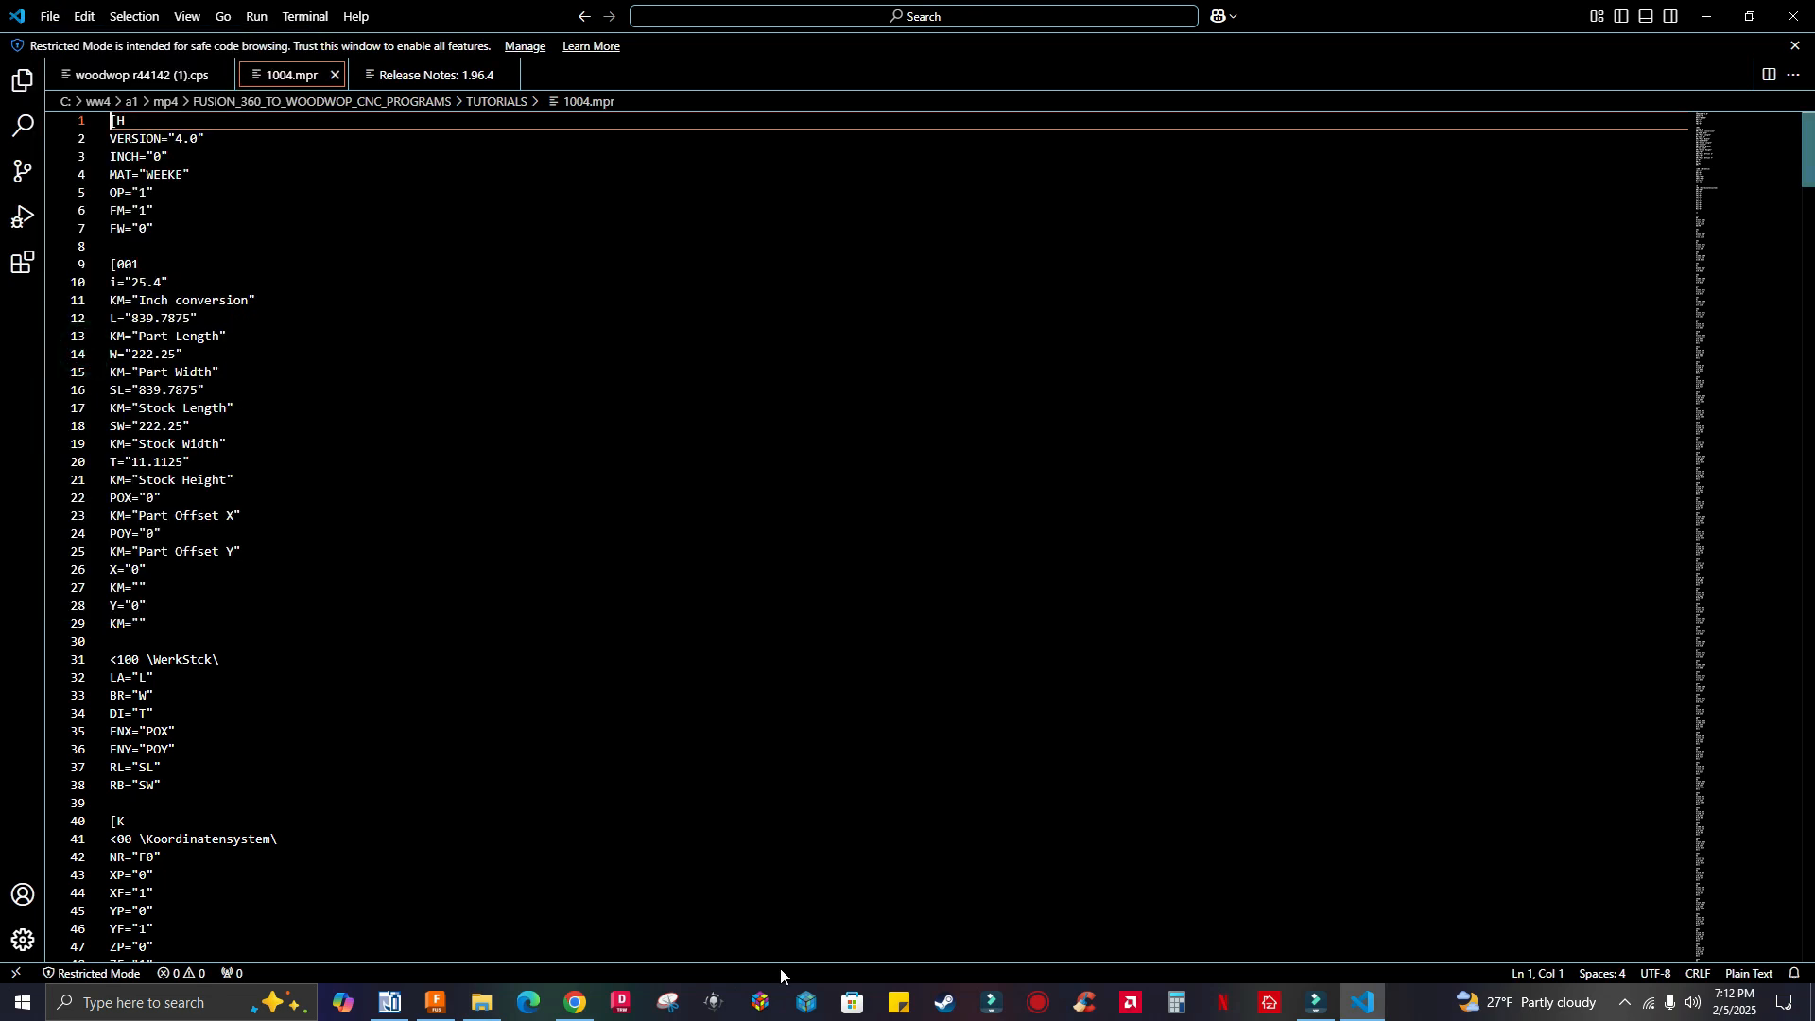
Step: Switch to woodWOP, open program 1004 from the TUTORIALS folder and review its variable table
{"action": "left_click", "coordinate": [391, 1004]}
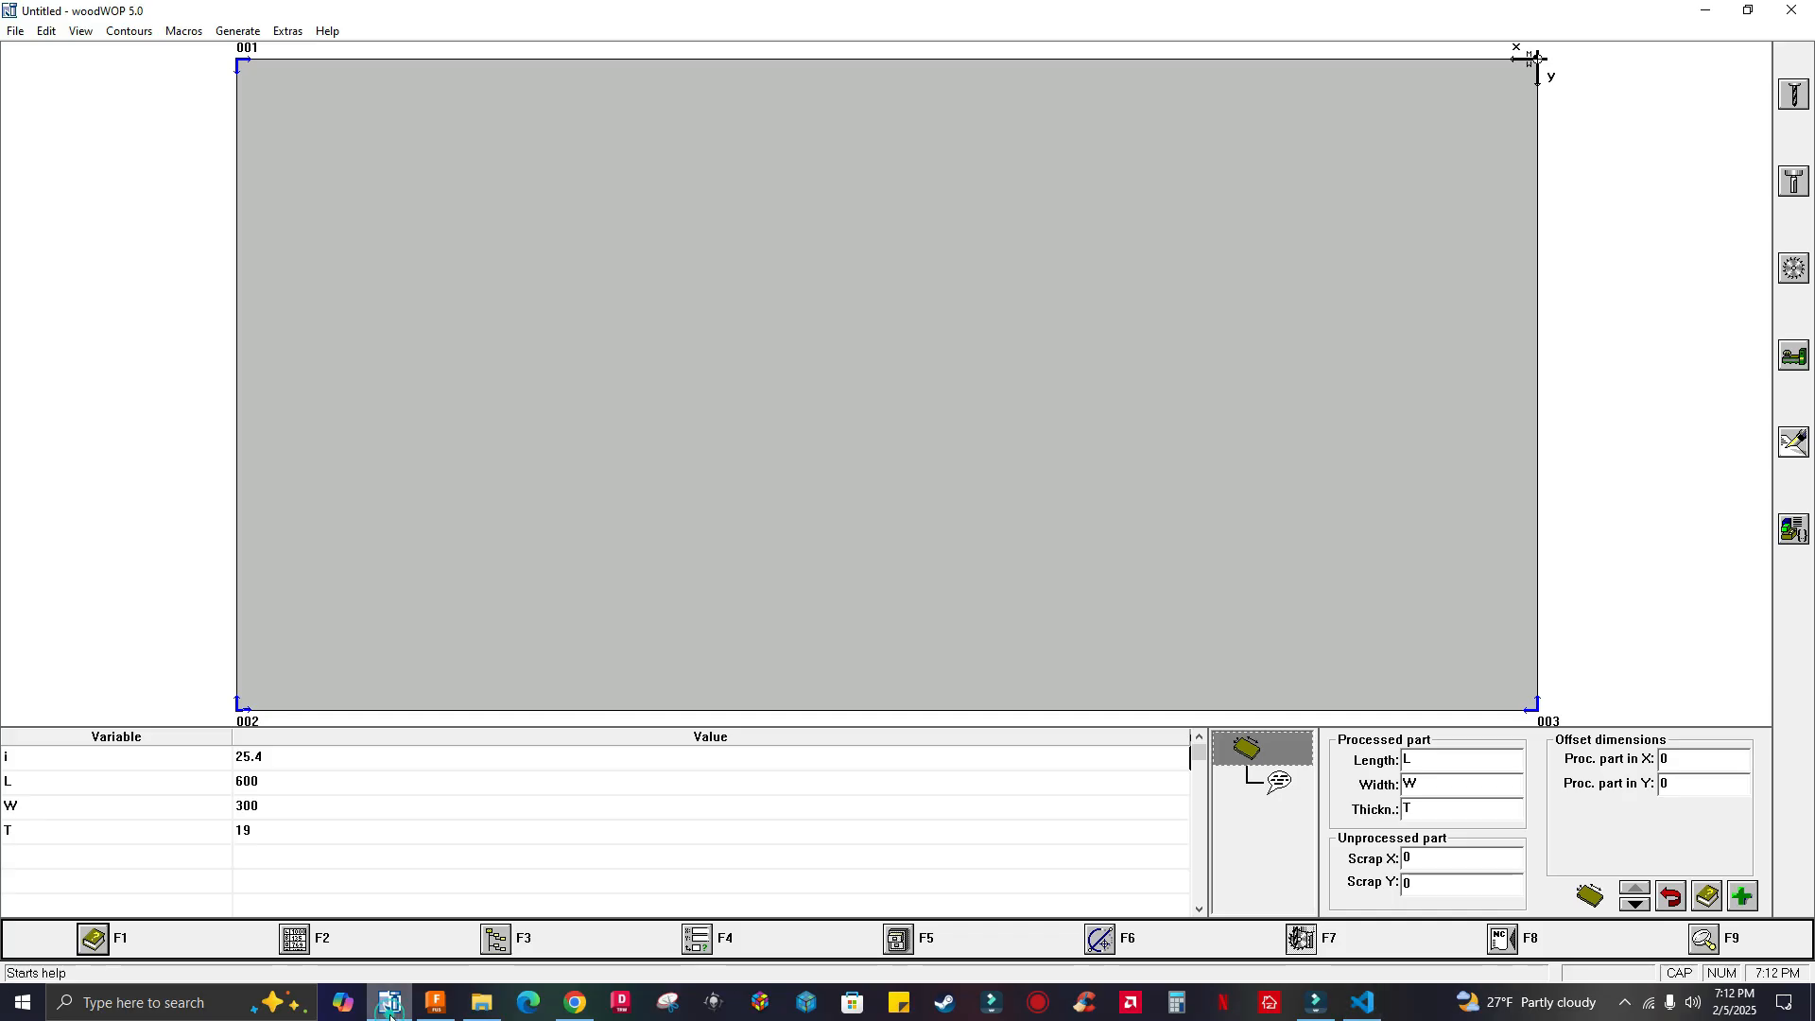
{"action": "left_click", "coordinate": [17, 34]}
{"action": "left_click", "coordinate": [46, 94]}
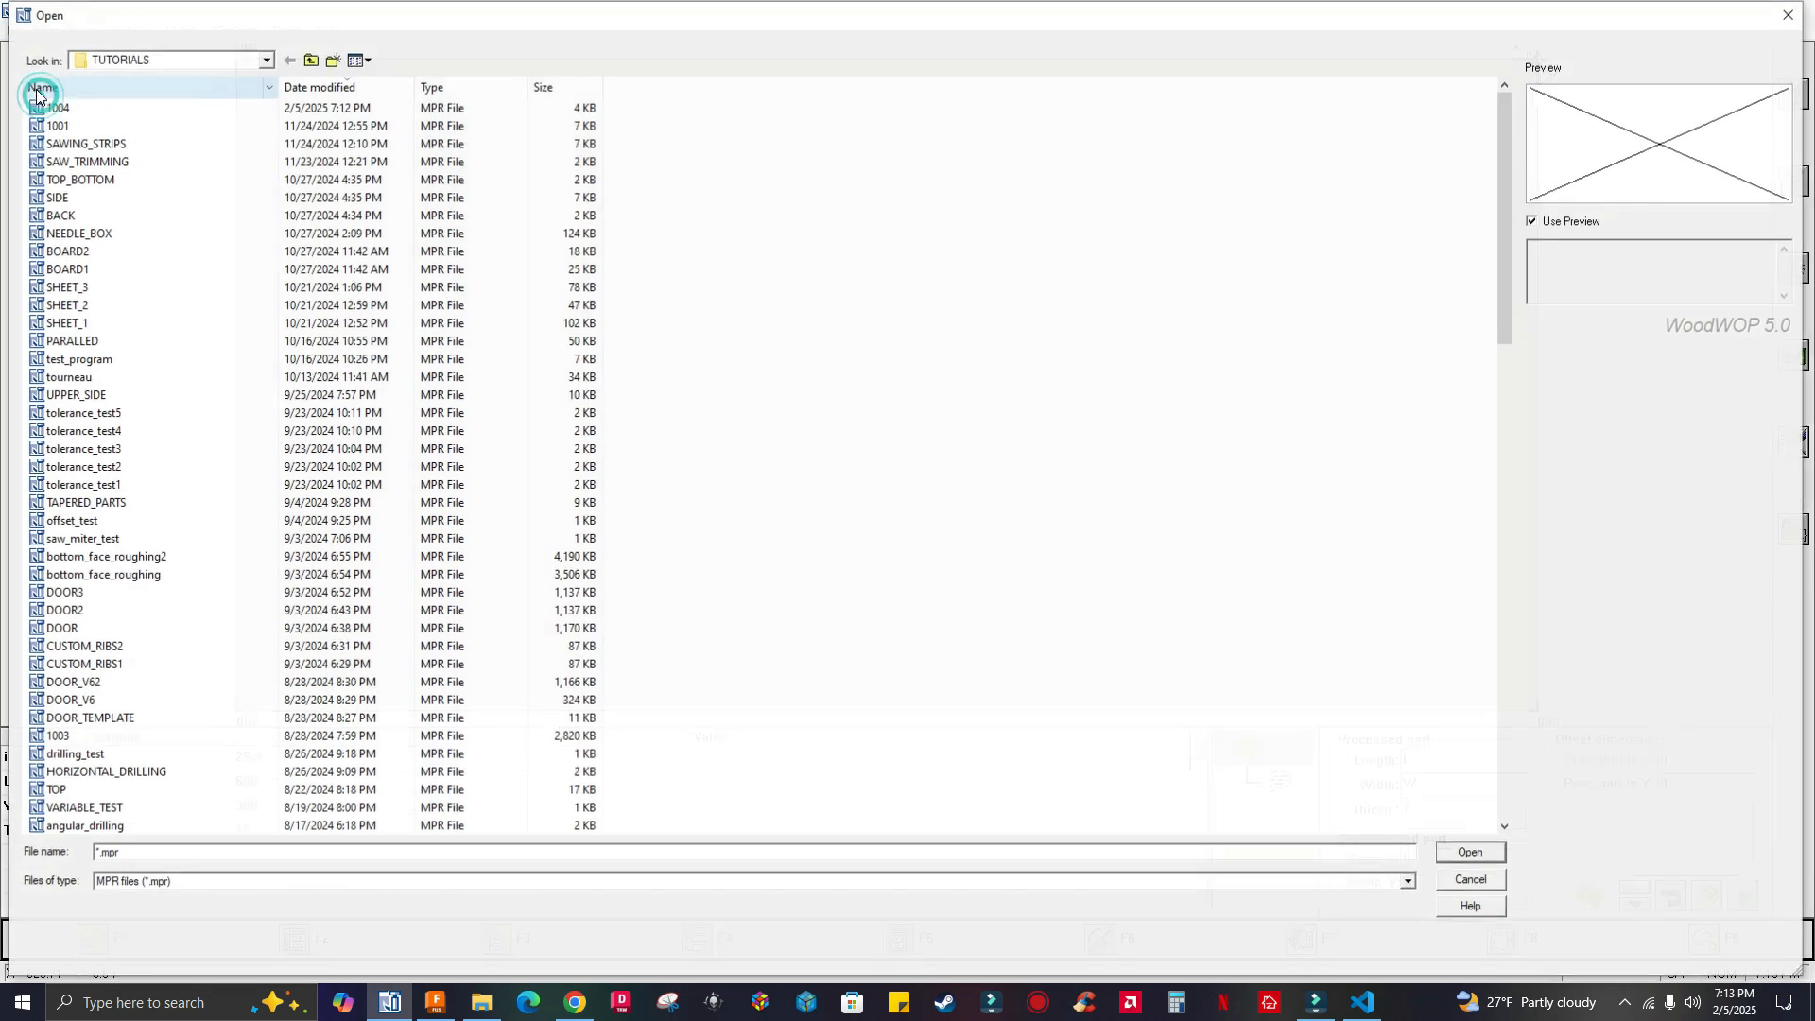
{"action": "left_click", "coordinate": [76, 106]}
{"action": "left_click", "coordinate": [1471, 852]}
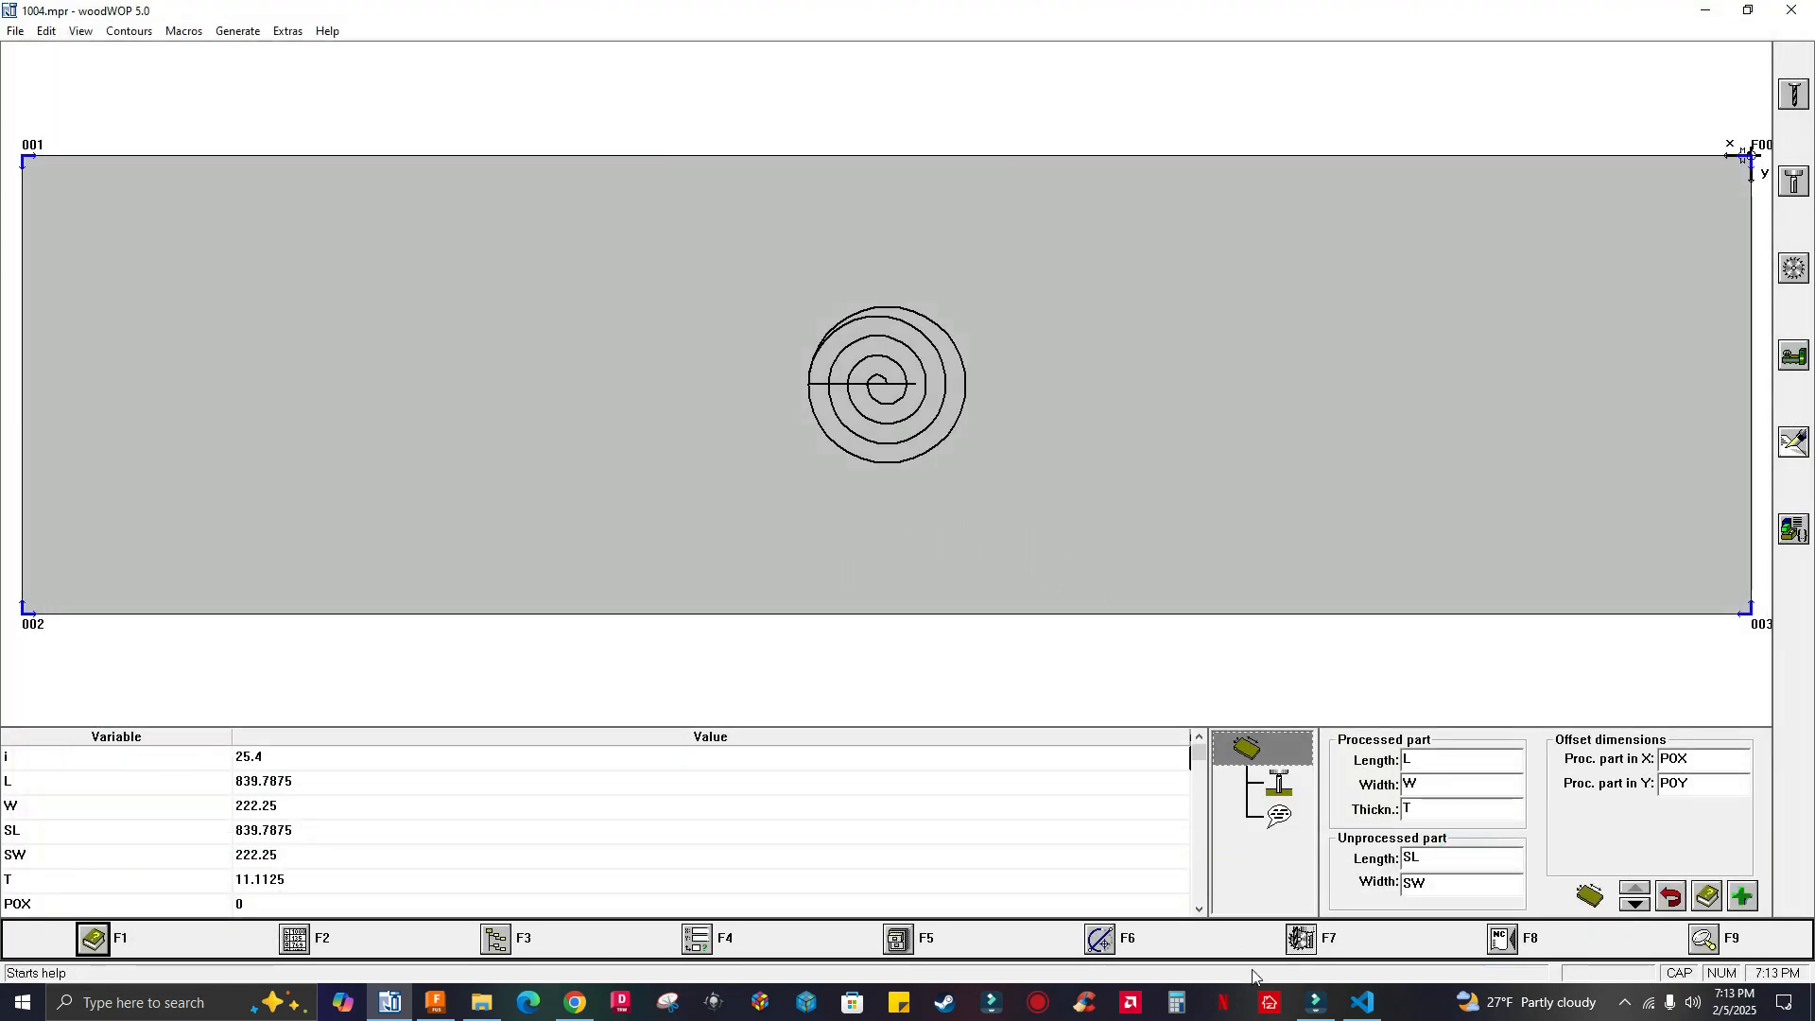
{"action": "left_click", "coordinate": [1197, 910]}
{"action": "left_click", "coordinate": [1197, 909]}
{"action": "left_click", "coordinate": [1197, 910]}
{"action": "left_click", "coordinate": [1198, 909]}
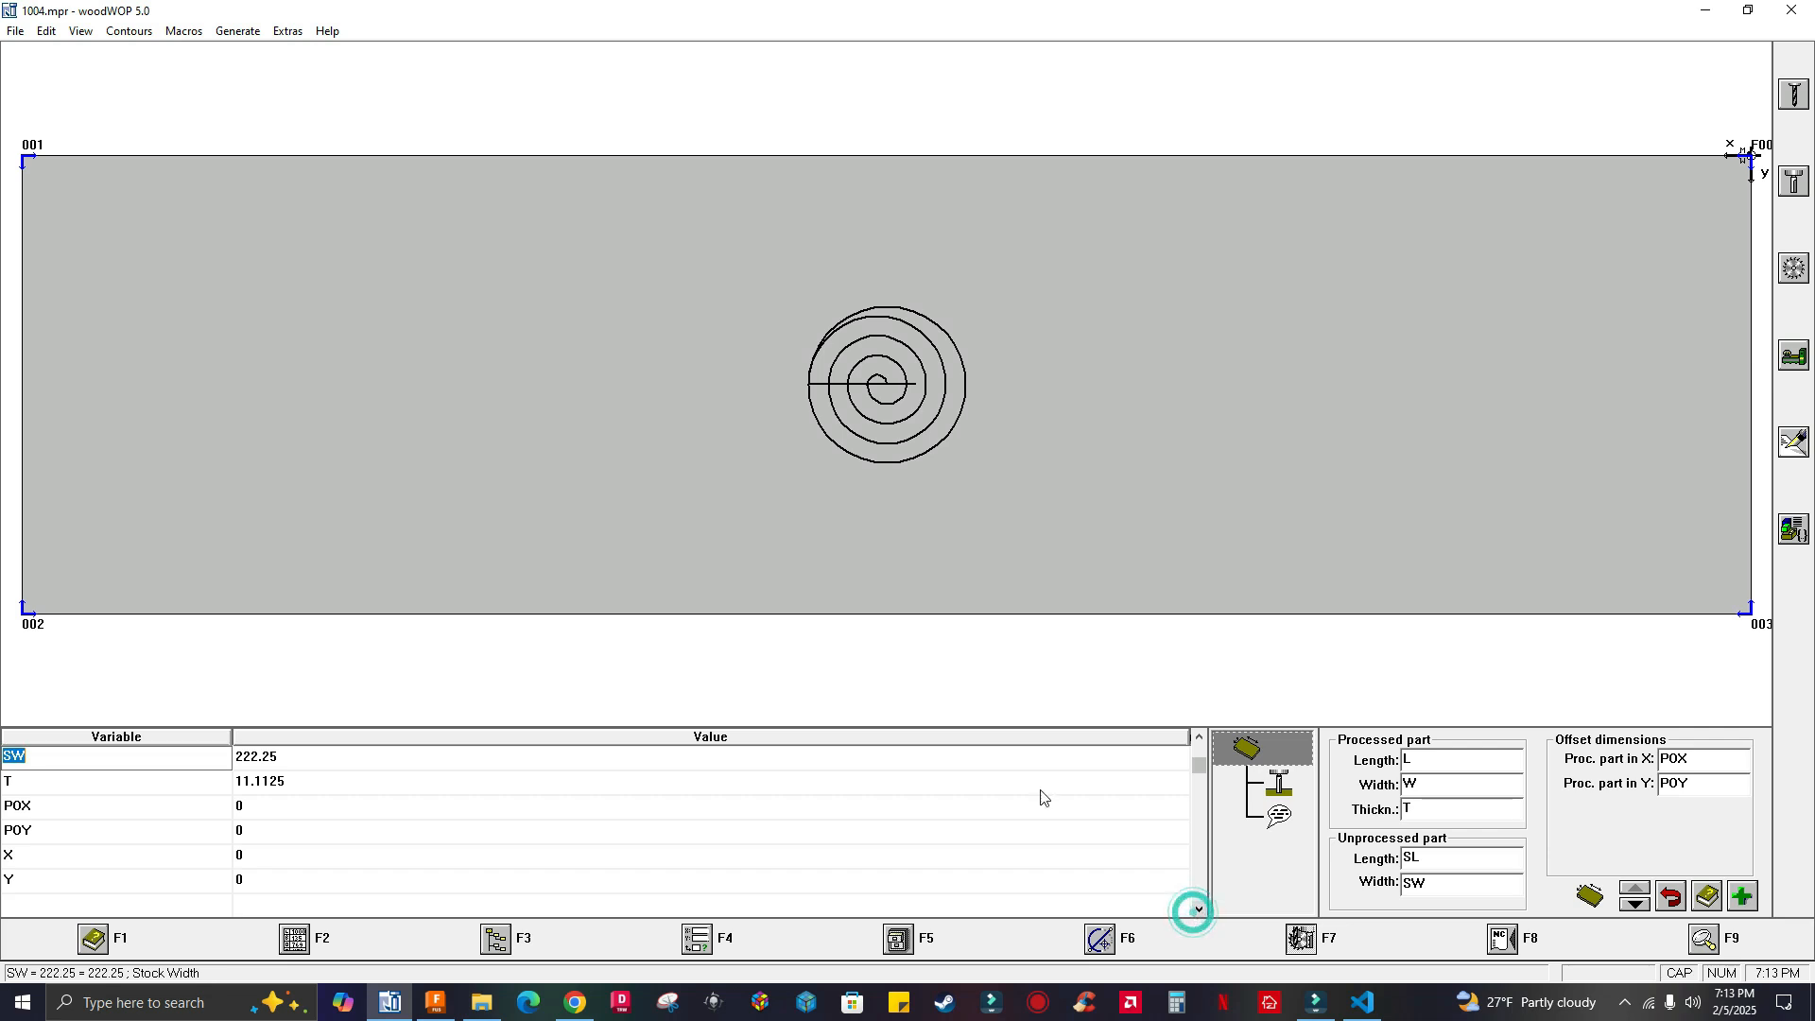
Step: Switch to Visual Studio Code and comment out the writeSimpleComment(programName) line in the onOpen function of woodwop r44142 (1).cps
{"action": "left_click", "coordinate": [1361, 1002]}
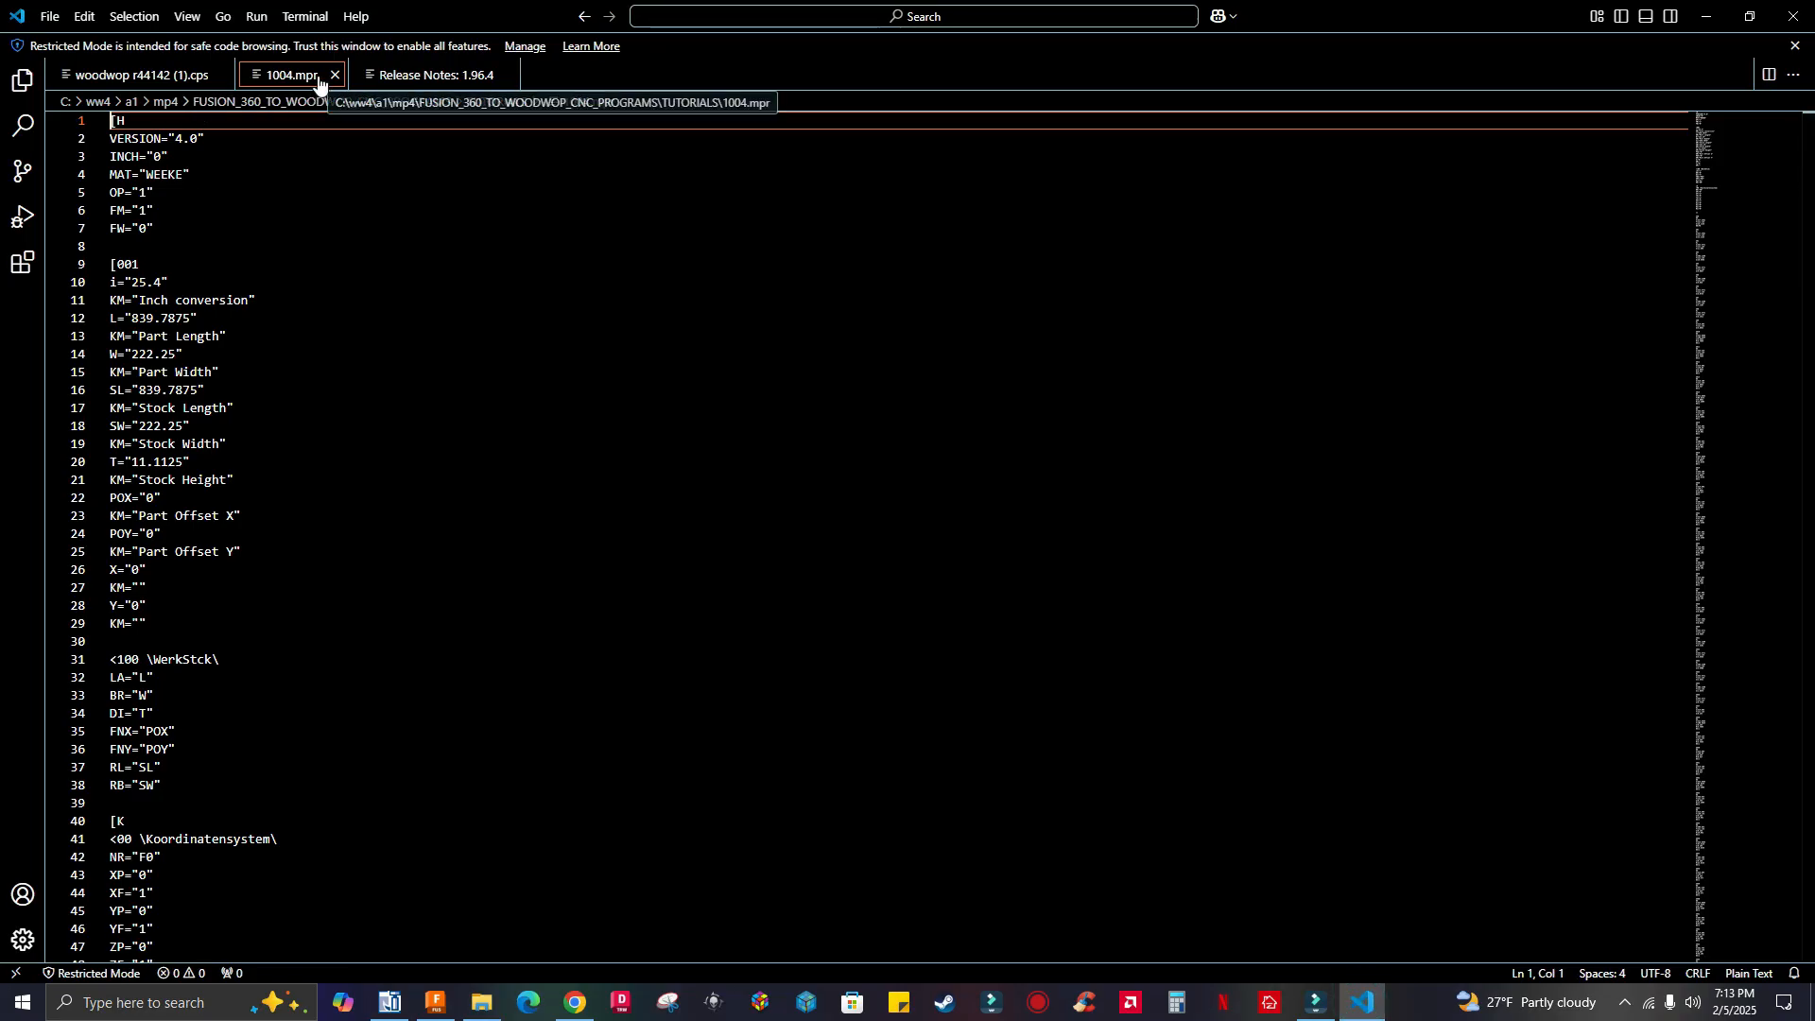
{"action": "left_click", "coordinate": [157, 81]}
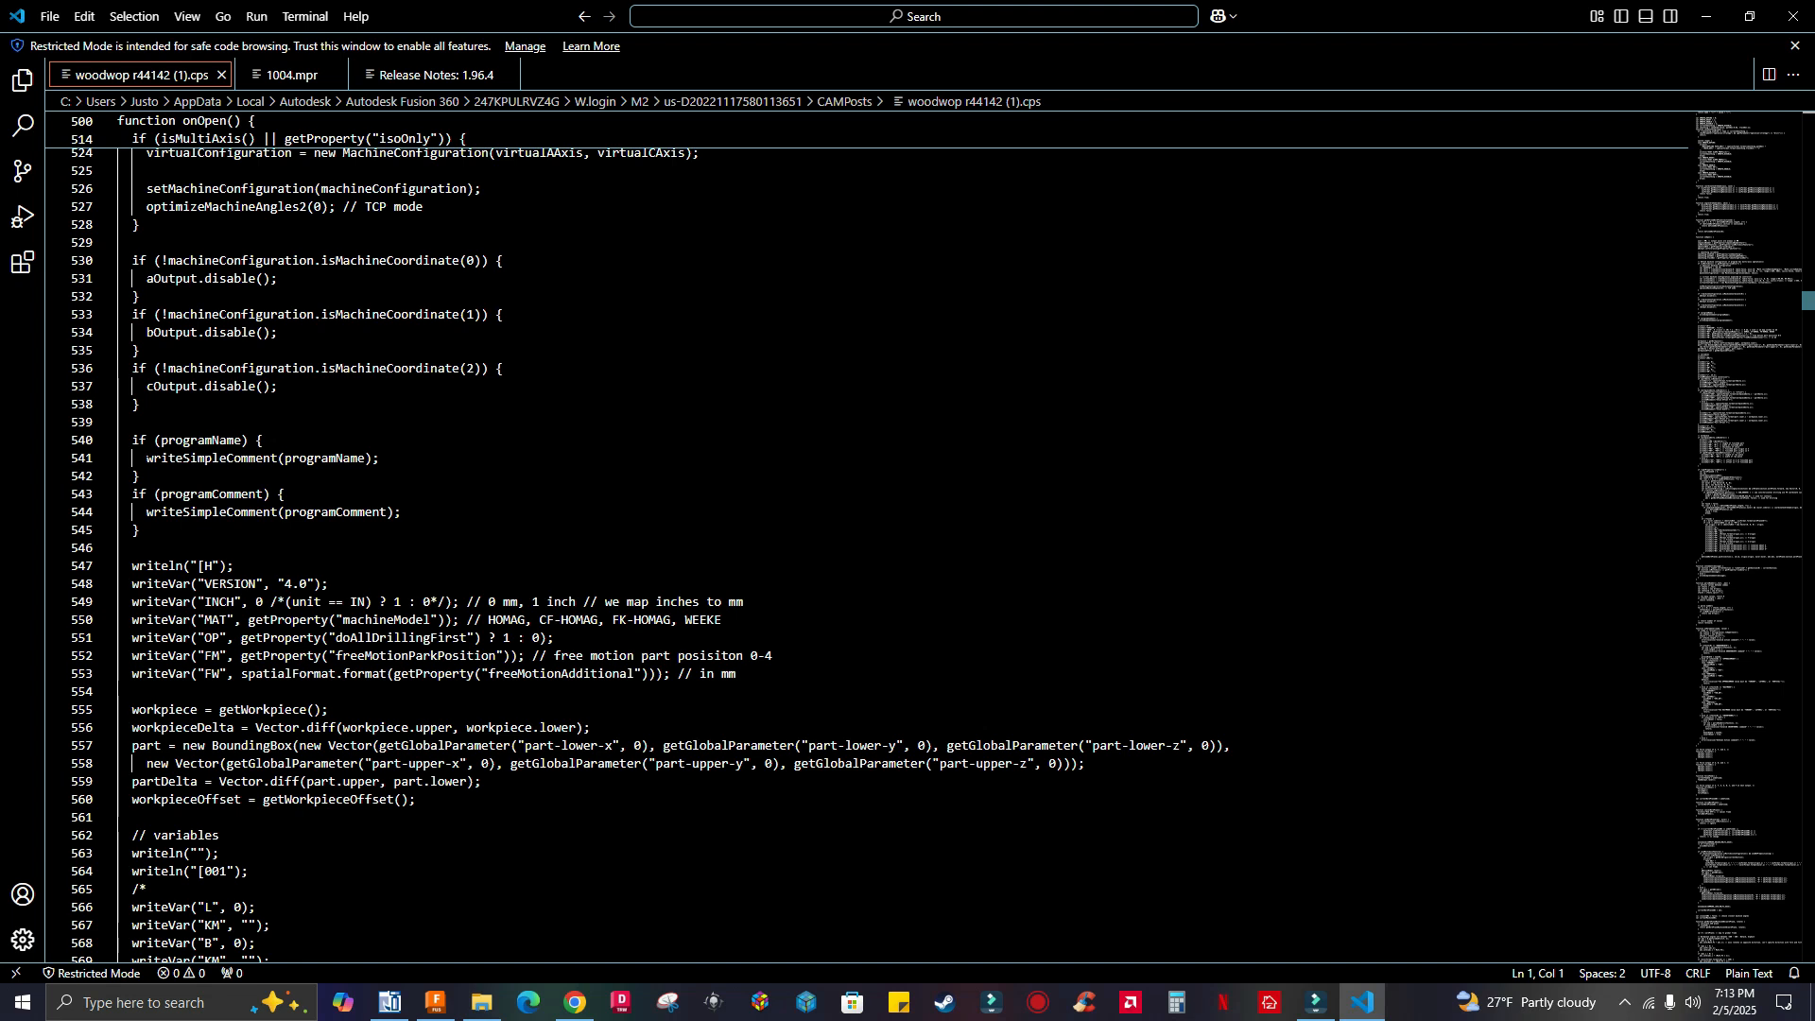
{"action": "left_click", "coordinate": [144, 462]}
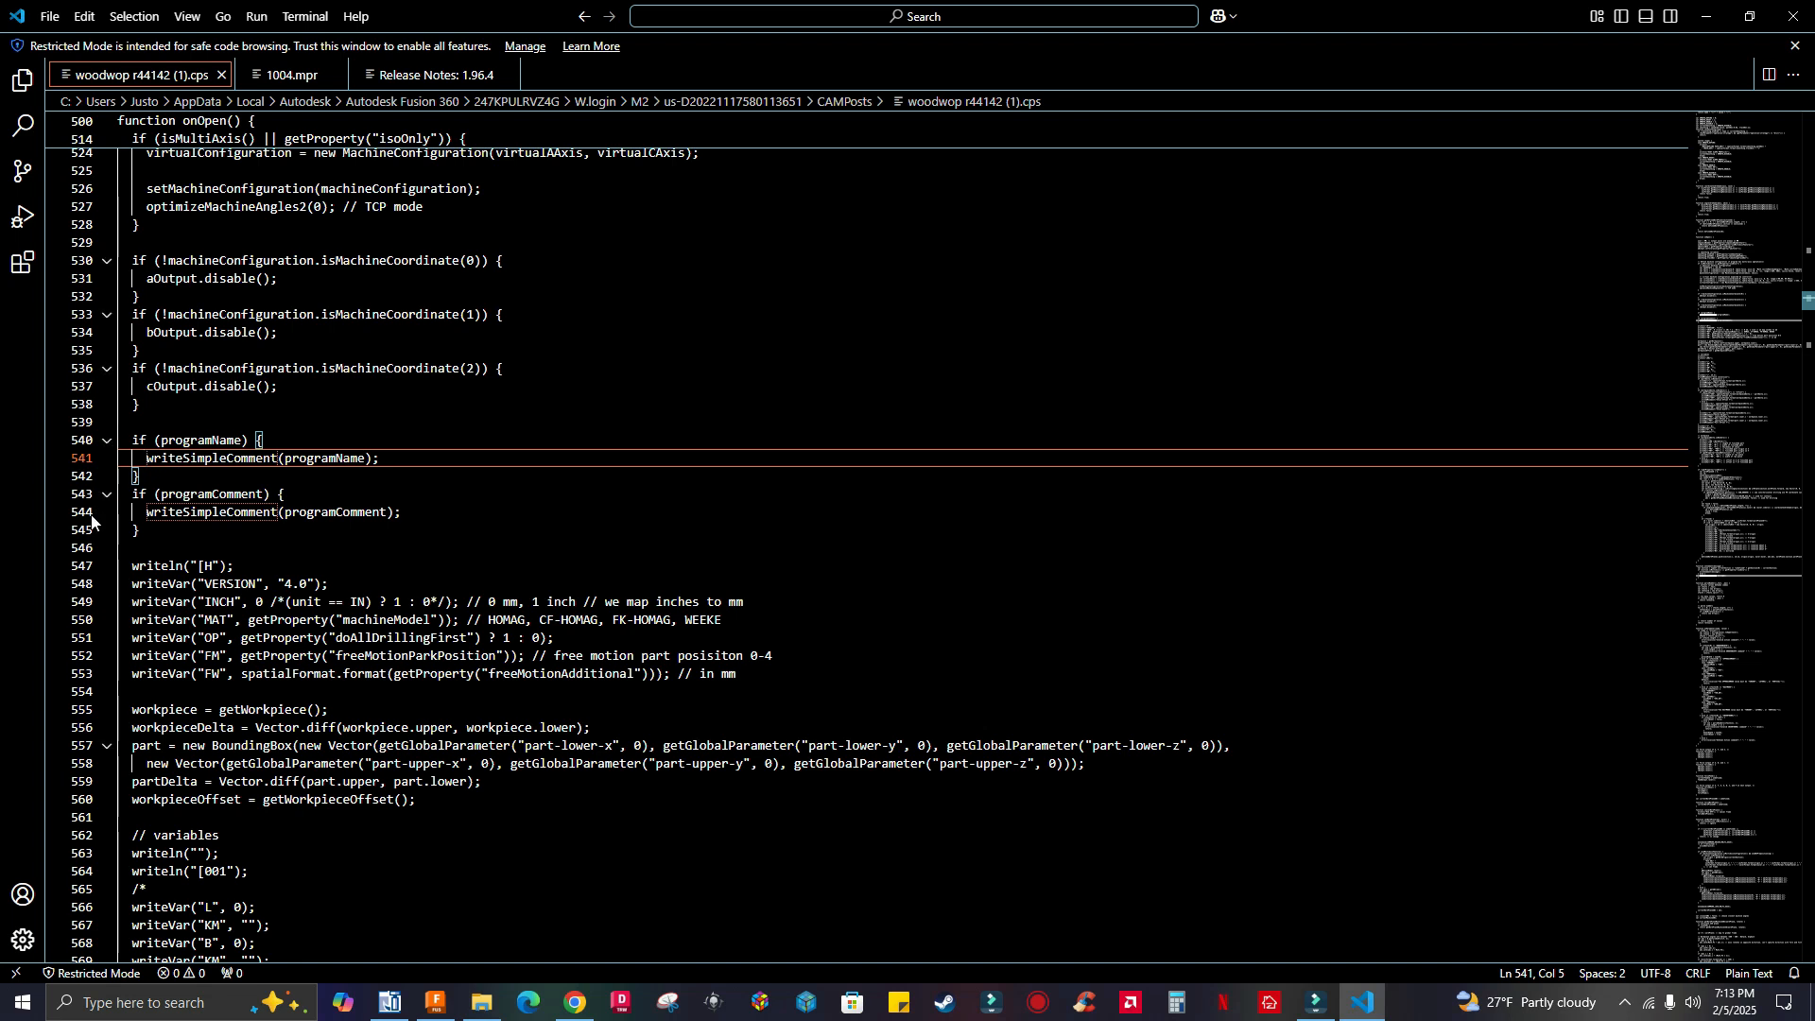
{"action": "type", "text": "//"}
Step: Comment out the writeSimpleComment(programComment) line with // in the post processor file and save it
{"action": "key", "text": "Down"}
{"action": "key", "text": "Down"}
{"action": "key", "text": "Down"}
{"action": "key", "text": "Down"}
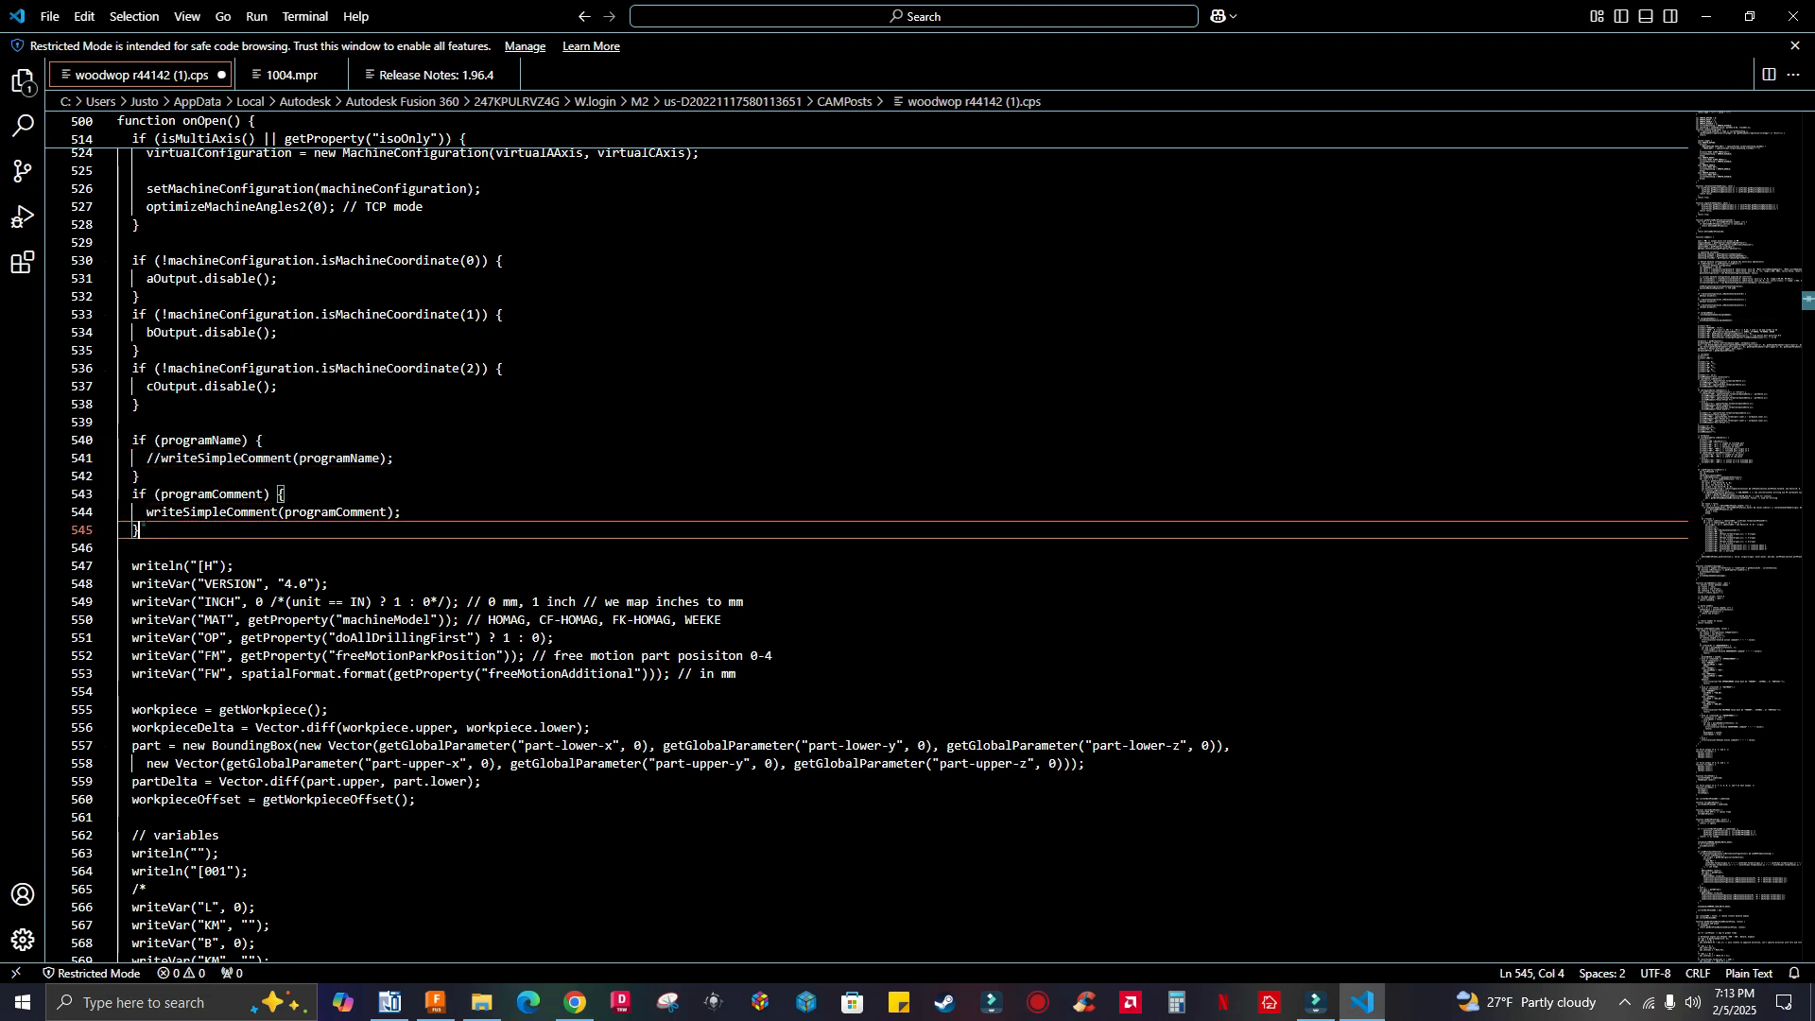
{"action": "left_click", "coordinate": [147, 513]}
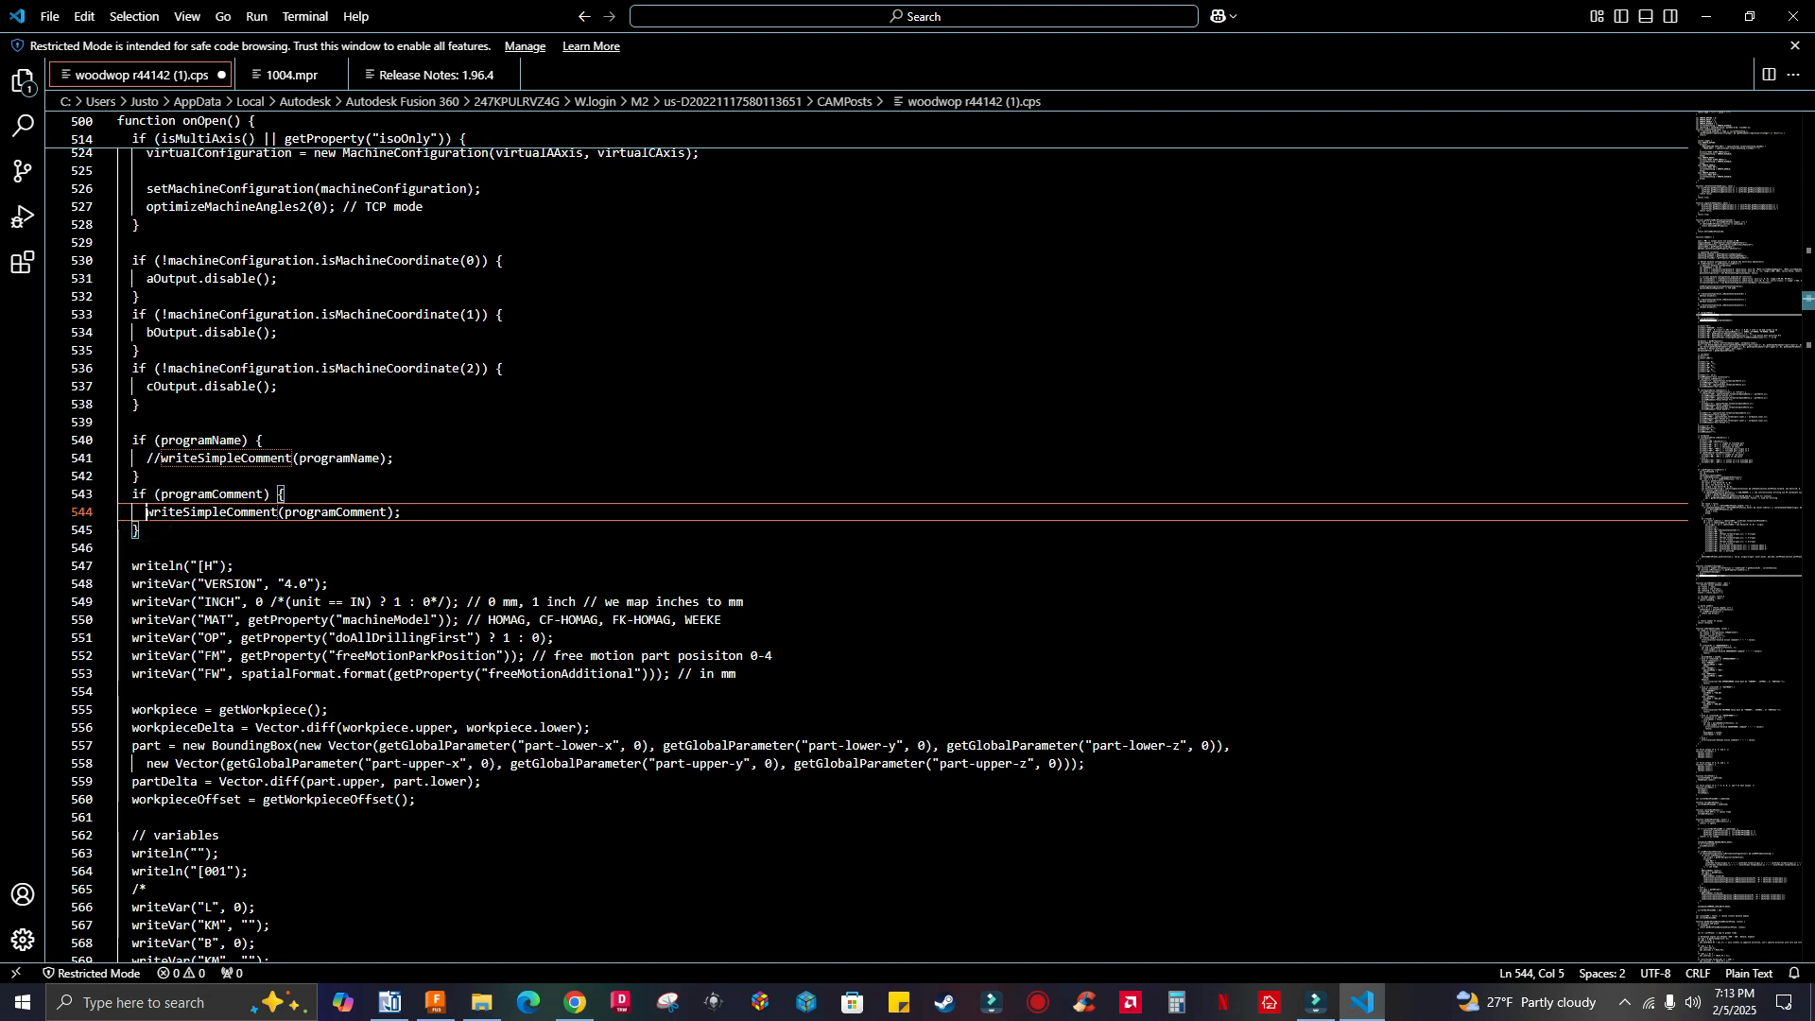
{"action": "type", "text": "LL"}
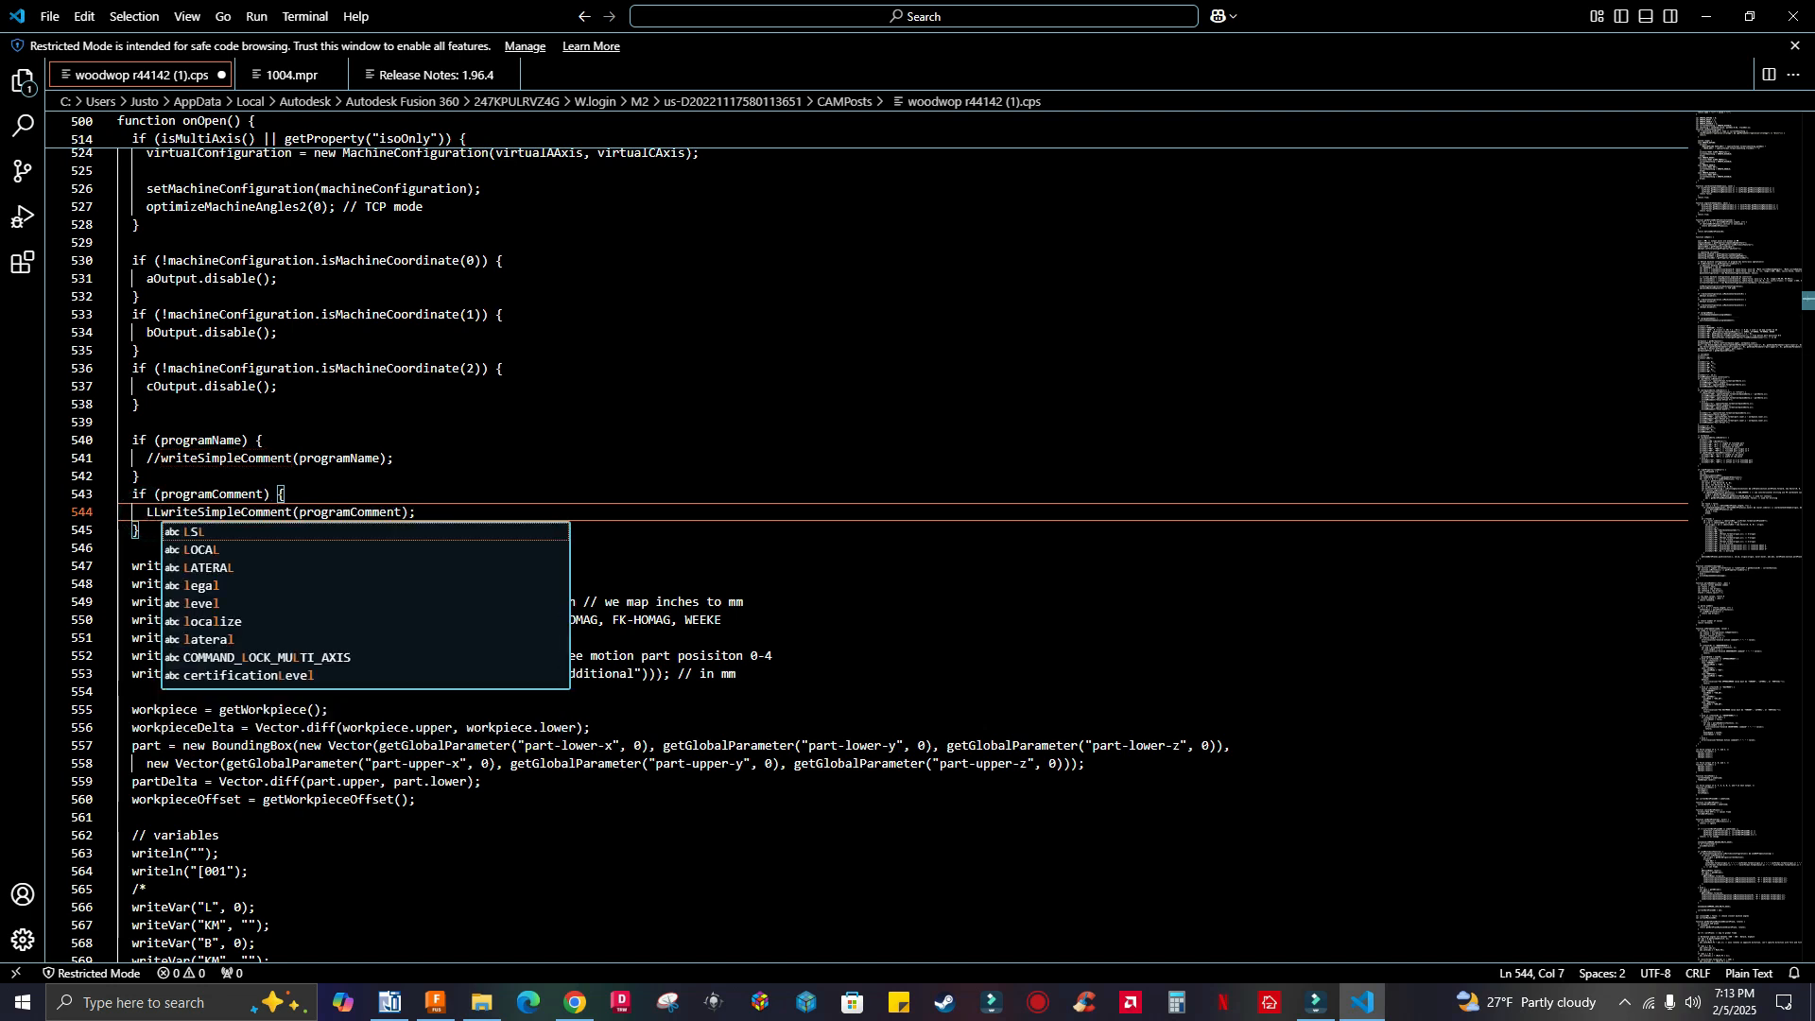
{"action": "key", "text": "BackSpace"}
{"action": "key", "text": "BackSpace"}
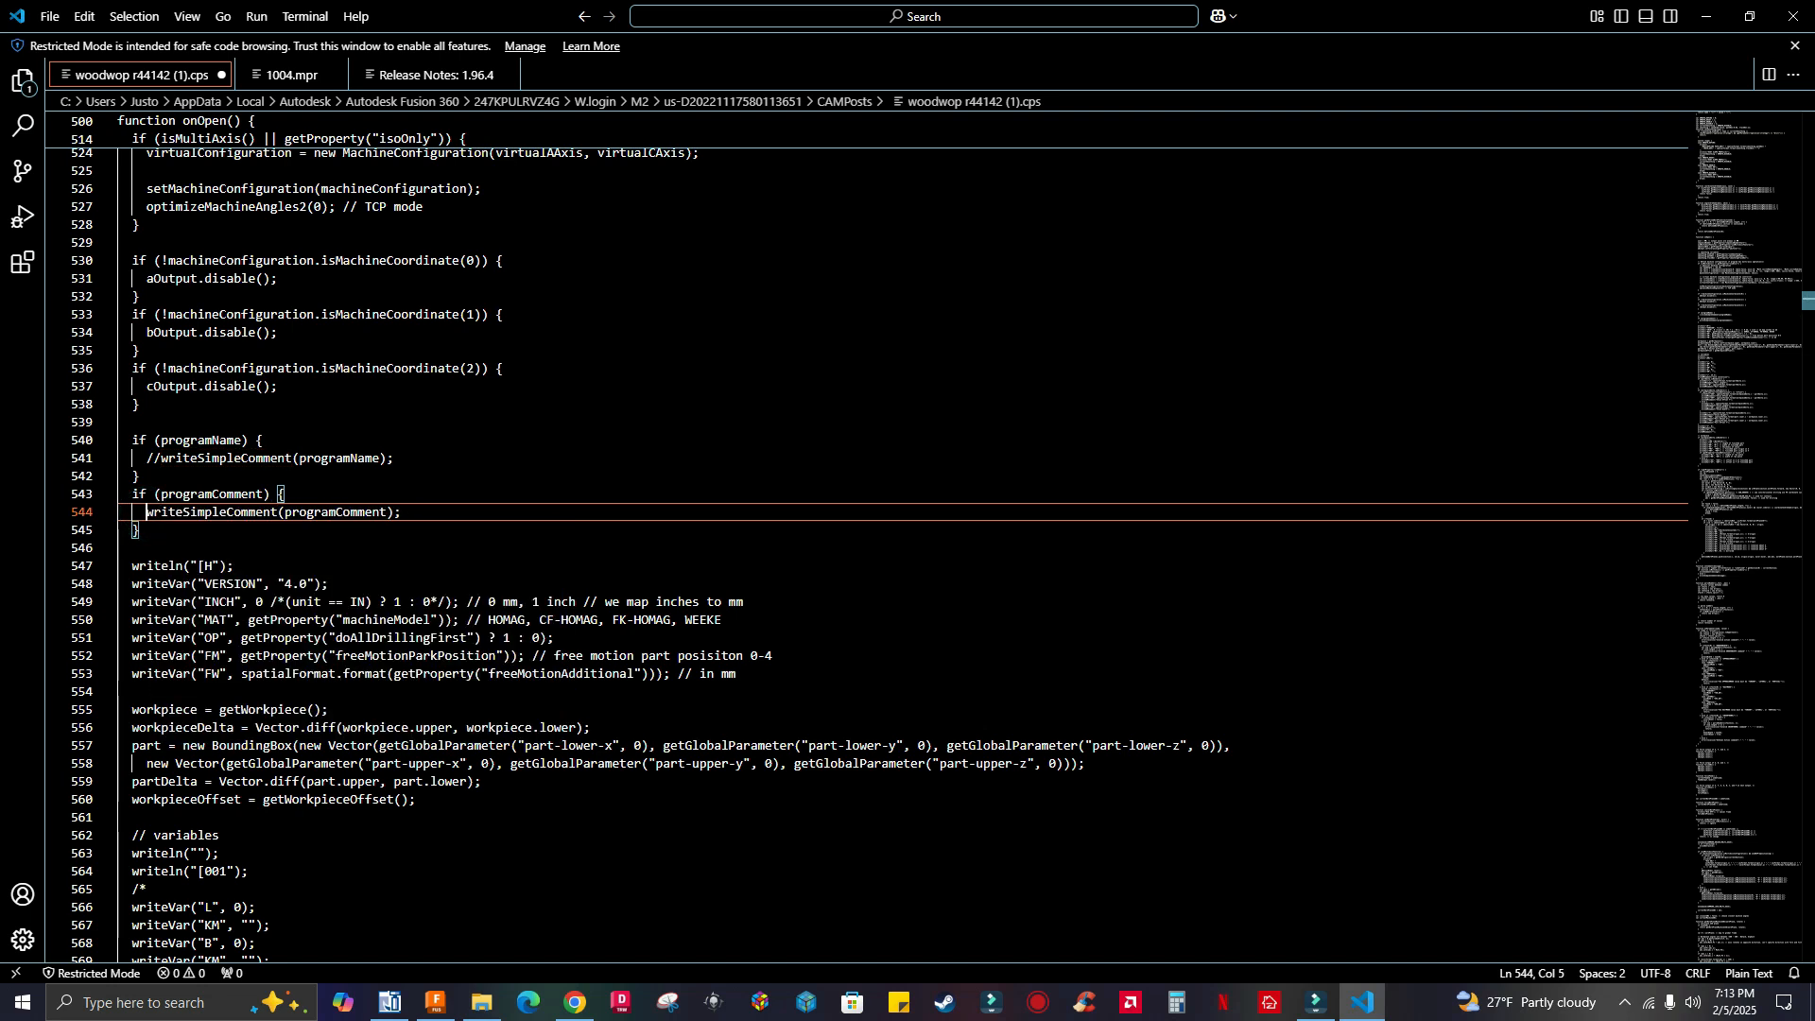
{"action": "type", "text": "//"}
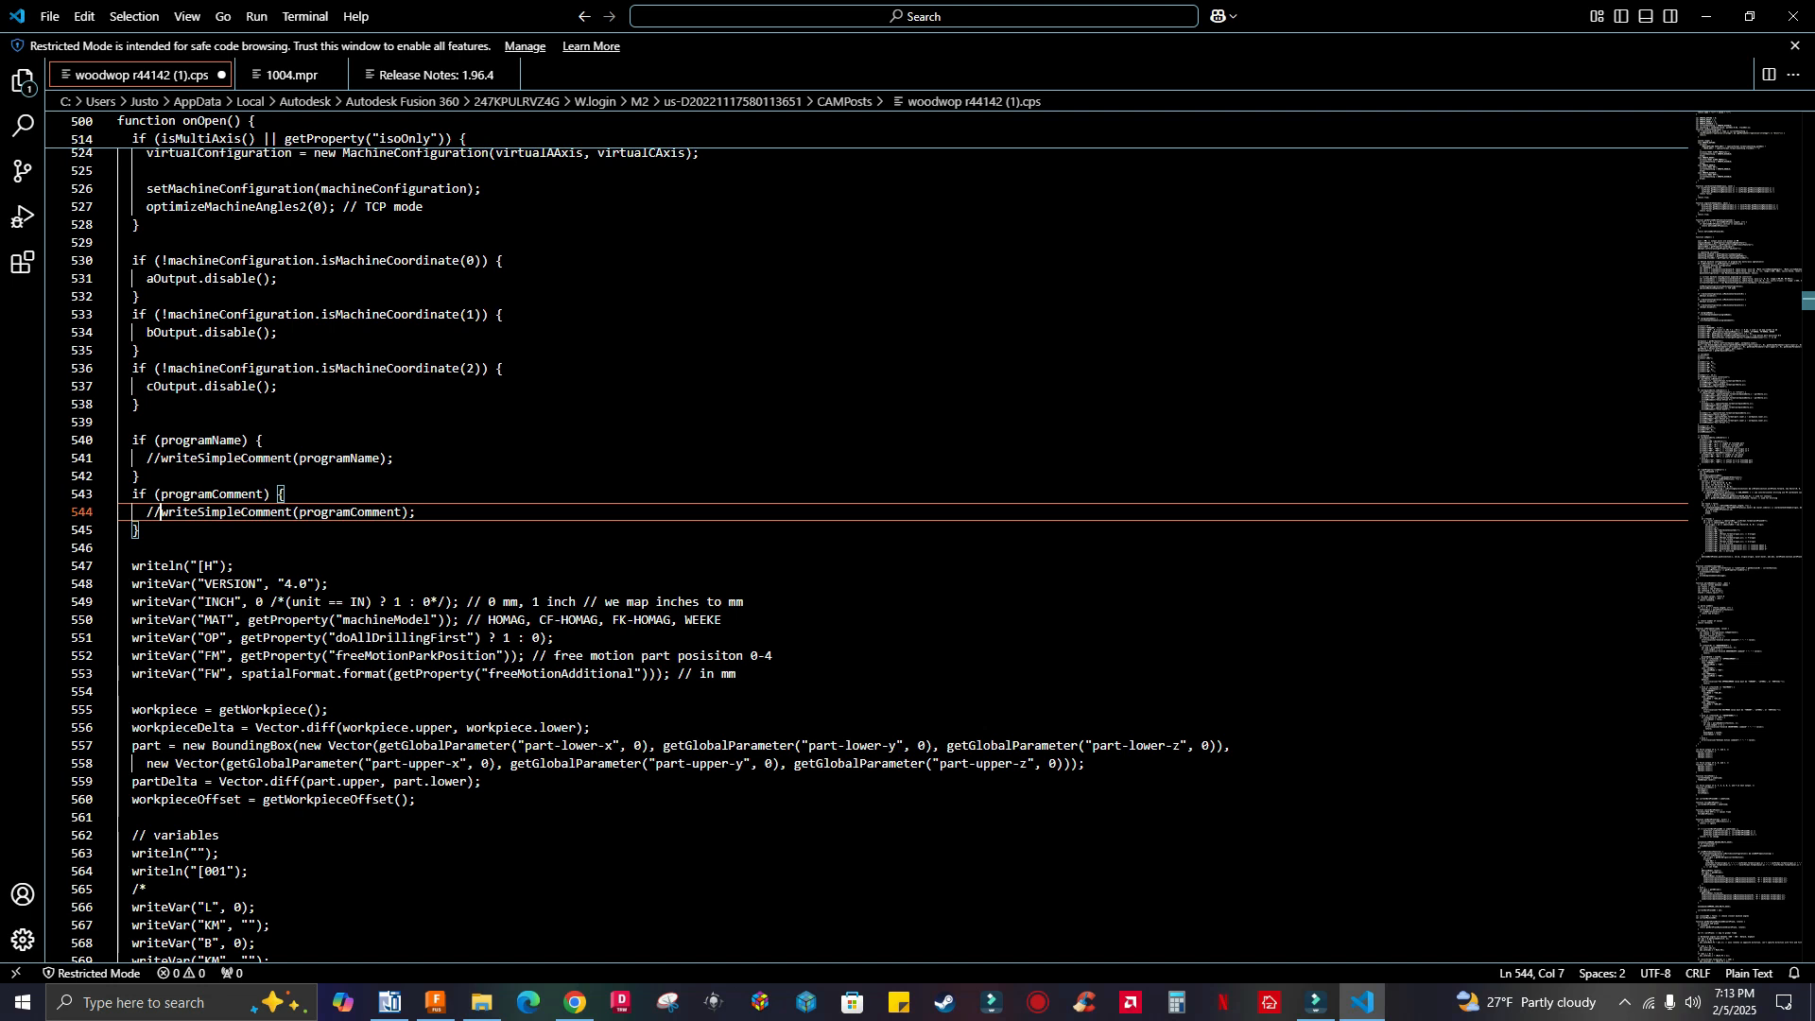
{"action": "left_click", "coordinate": [49, 16]}
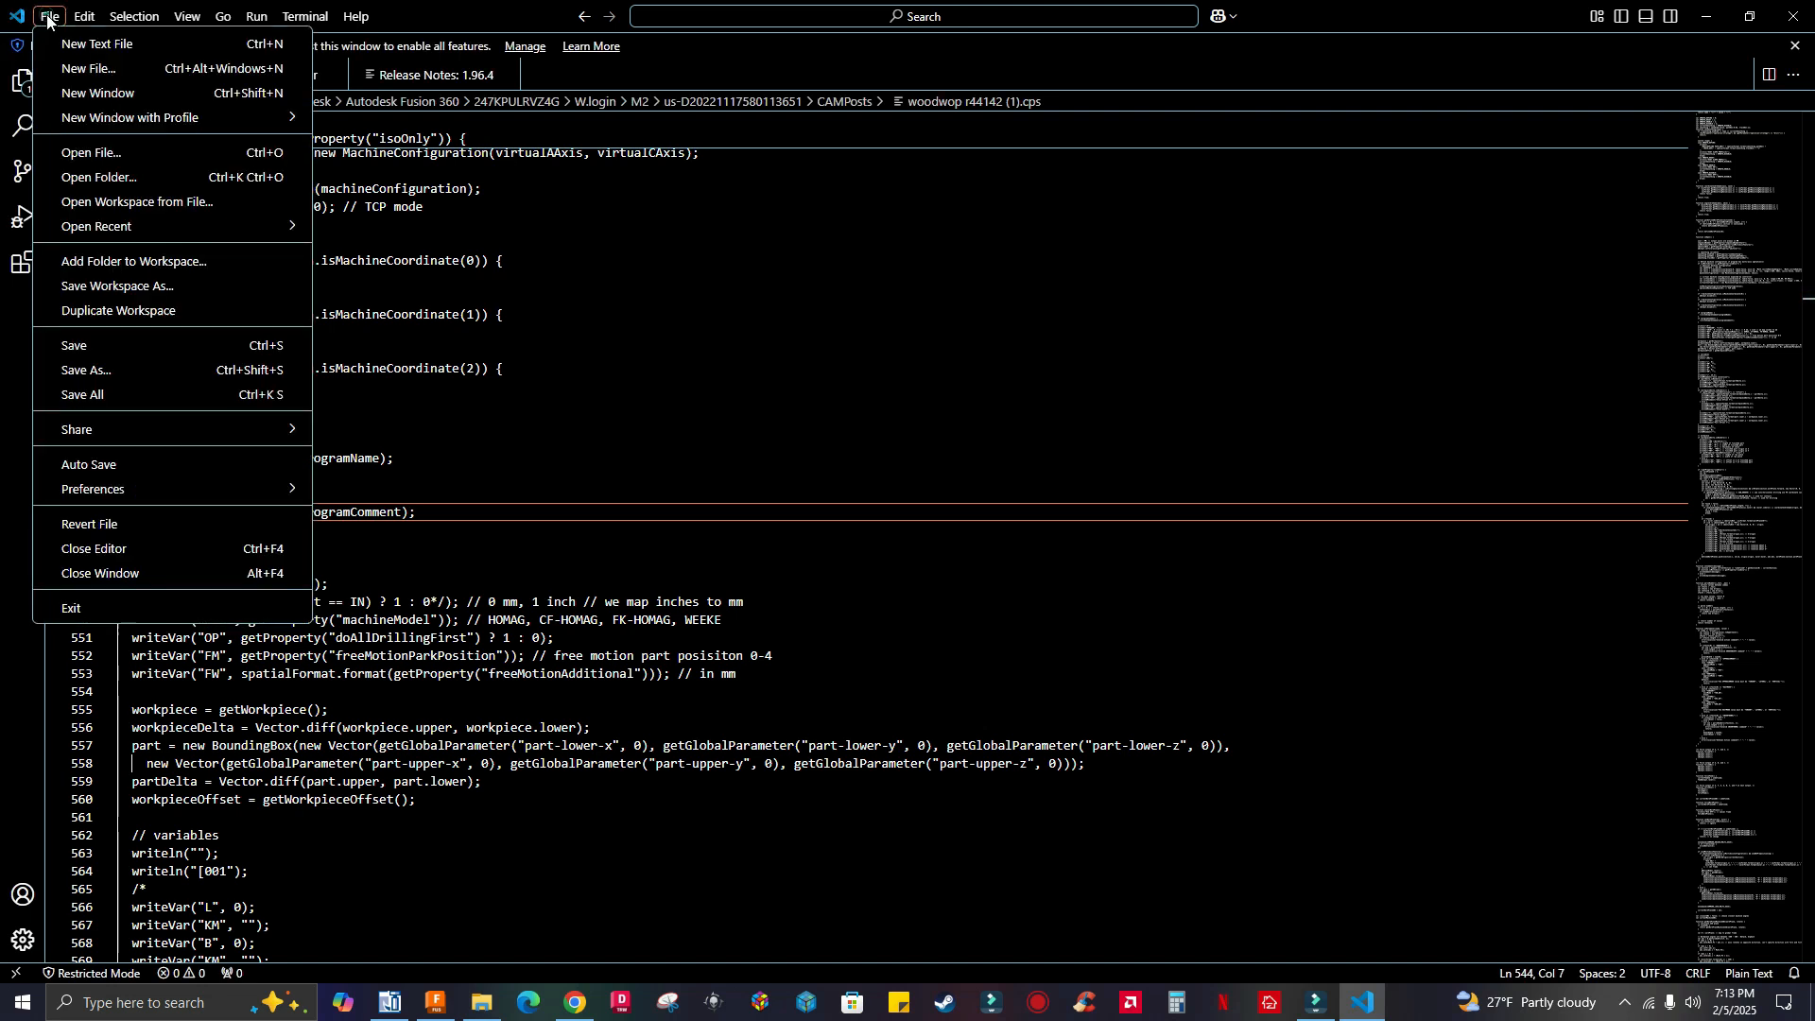
{"action": "left_click", "coordinate": [109, 346]}
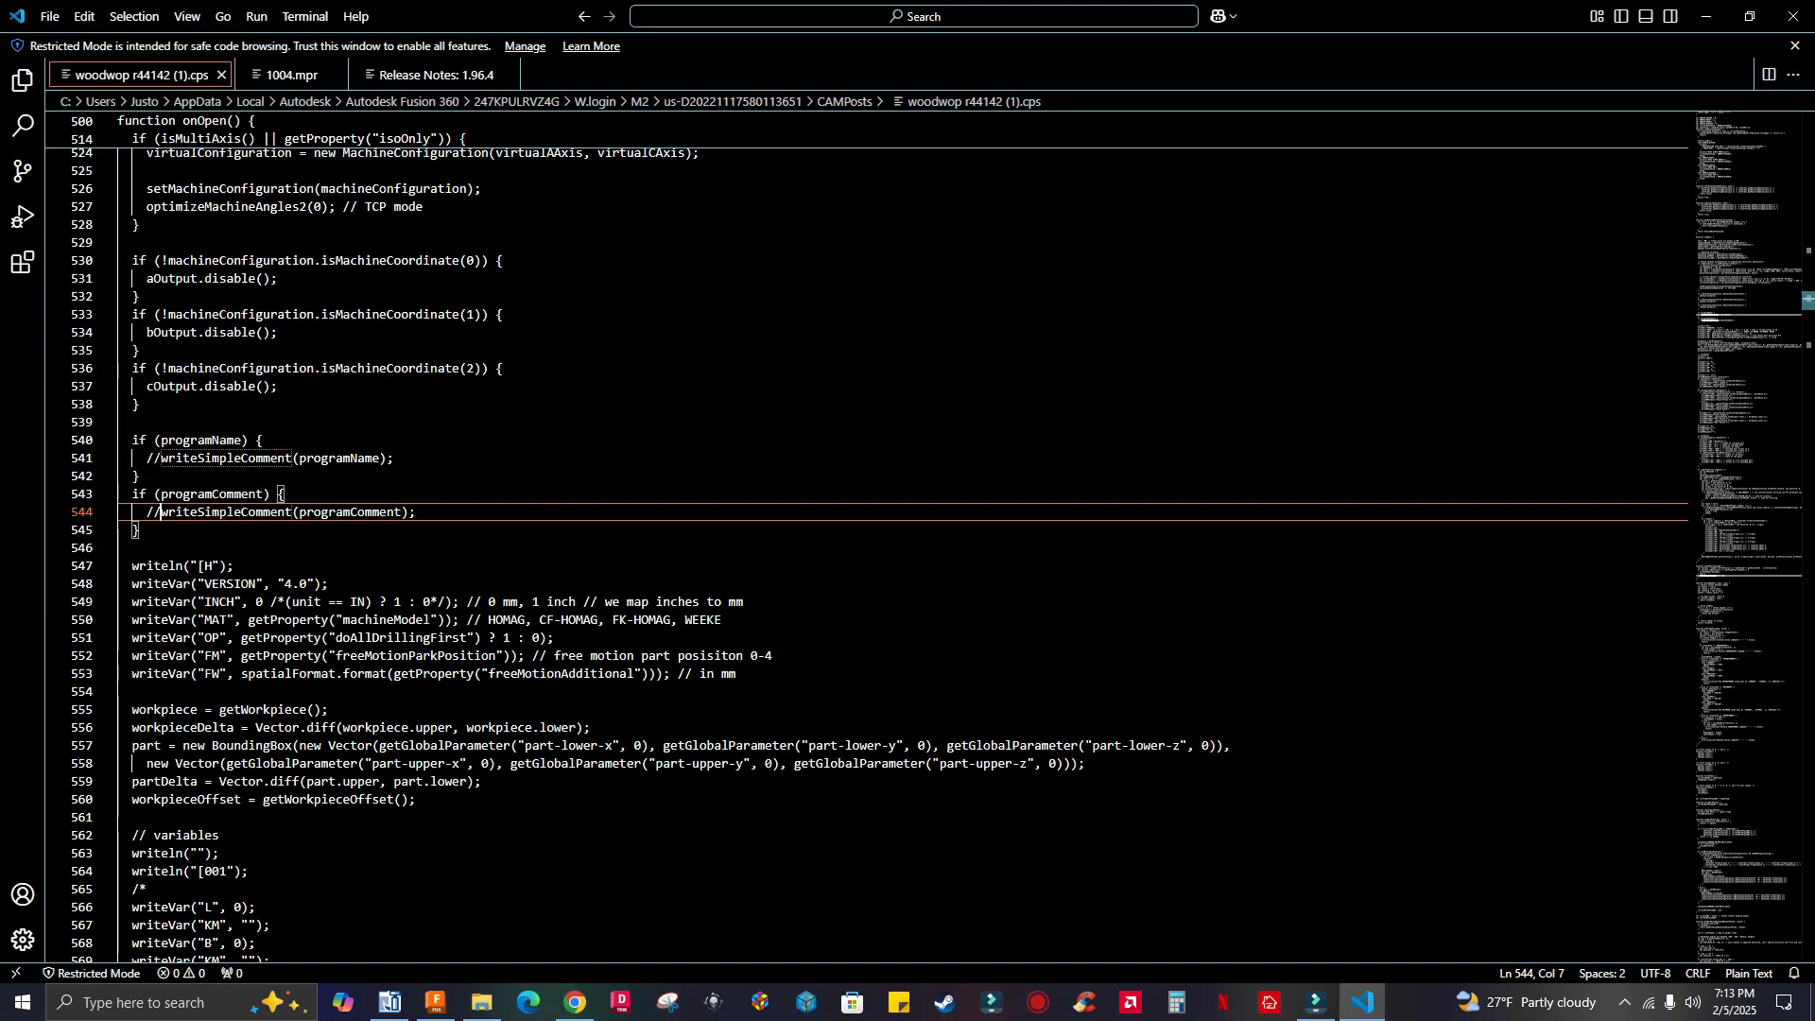
Step: Switch to Fusion and post process Setup1 with the woodwop r44142 (1) post, using 1005 as the program name
{"action": "left_click", "coordinate": [435, 1002]}
{"action": "left_click", "coordinate": [571, 713]}
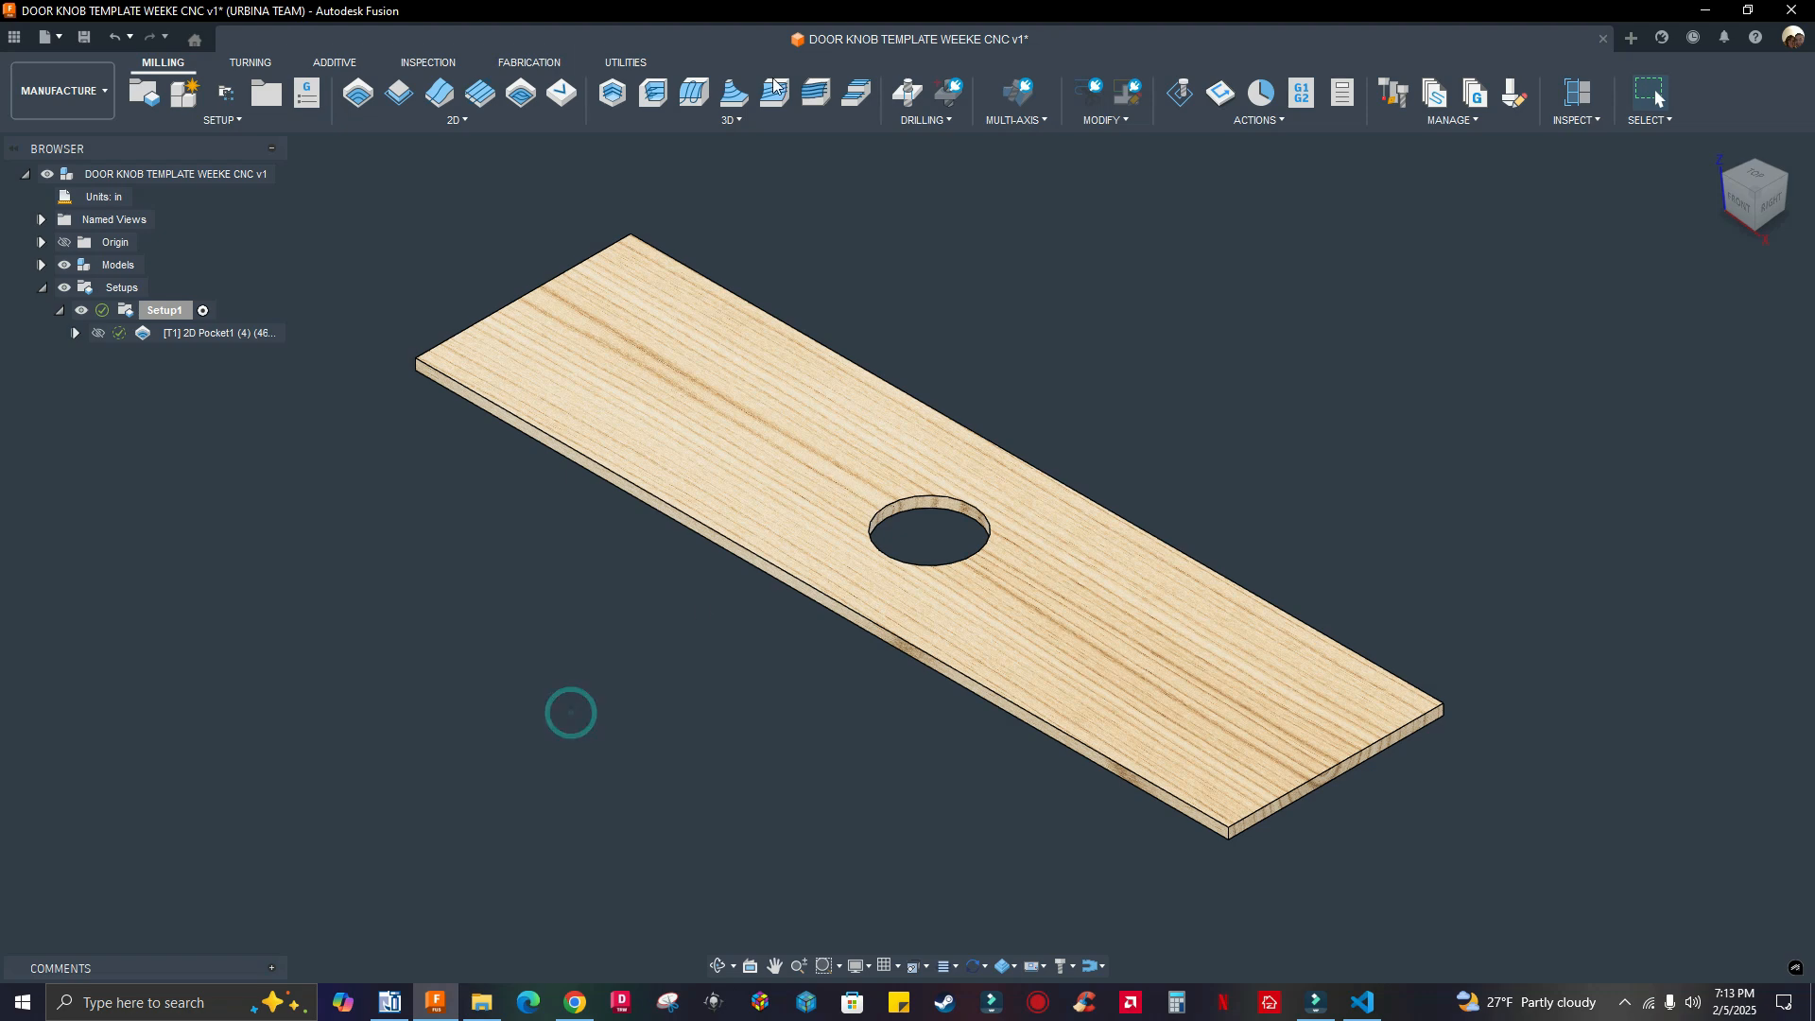
{"action": "right_click", "coordinate": [170, 315]}
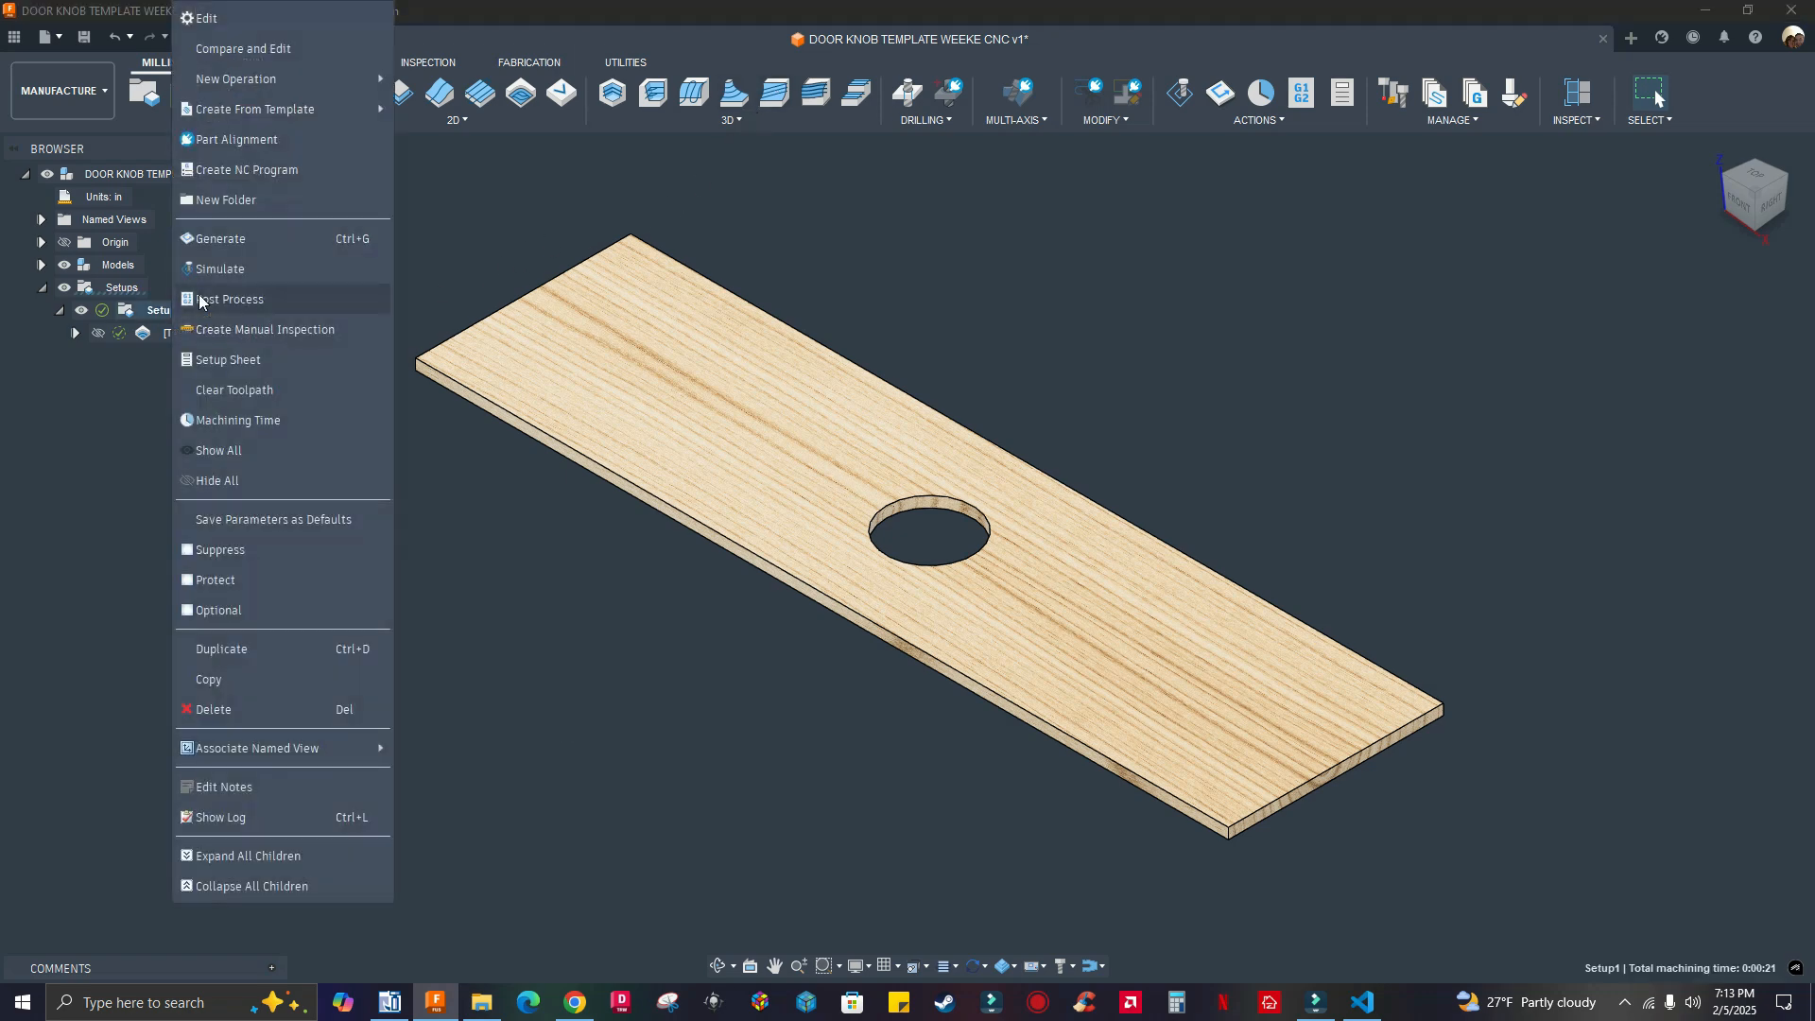
{"action": "left_click", "coordinate": [250, 303]}
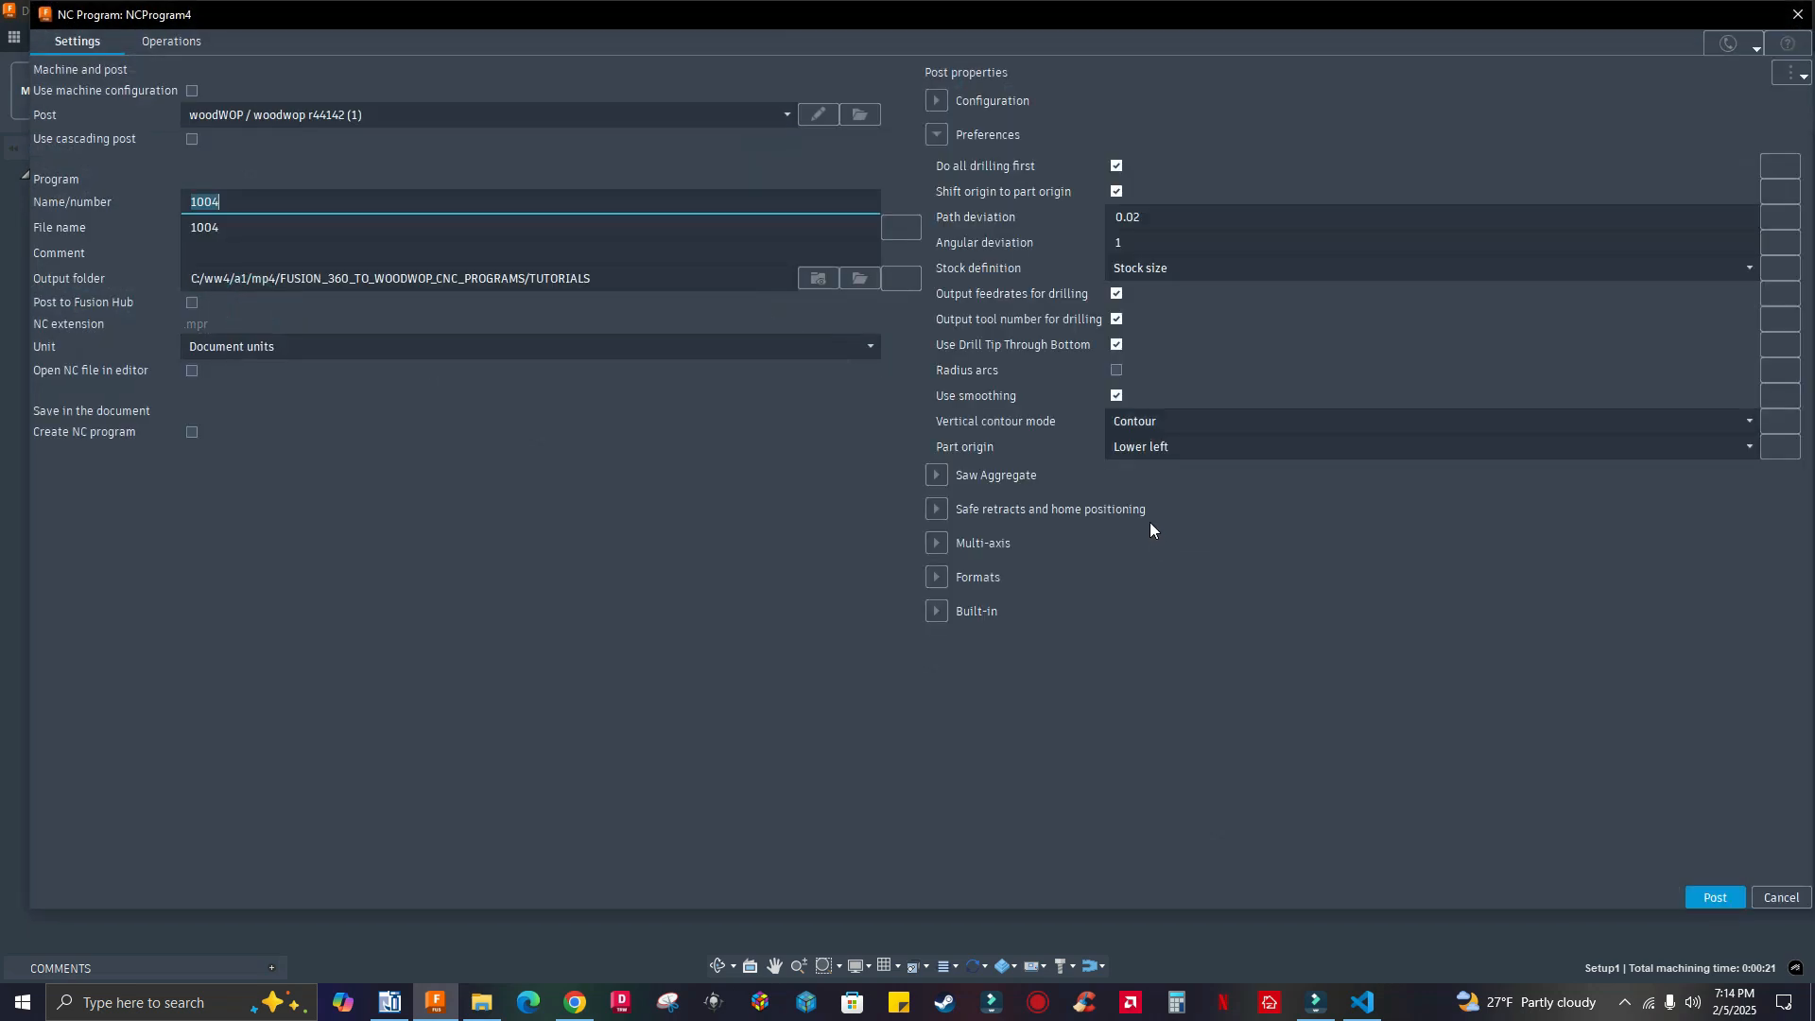
{"action": "left_click", "coordinate": [314, 202]}
{"action": "left_click", "coordinate": [313, 203]}
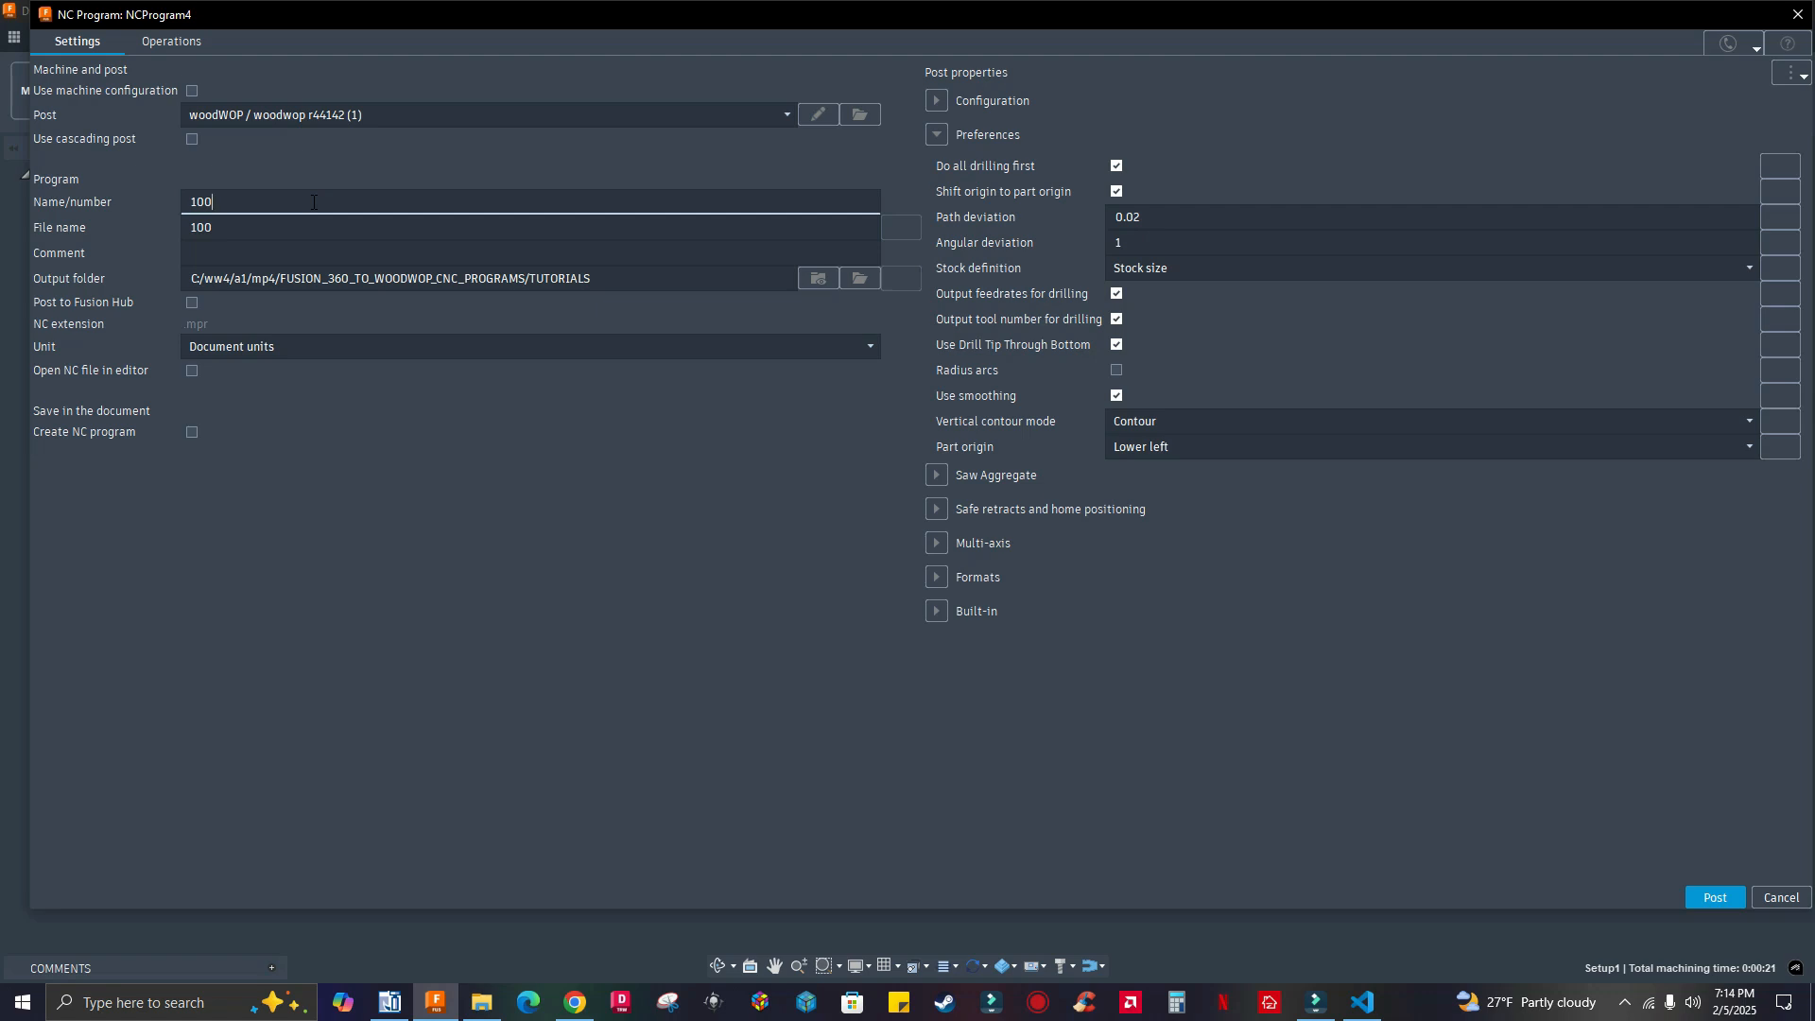
{"action": "type", "text": "5"}
{"action": "left_click", "coordinate": [1711, 897]}
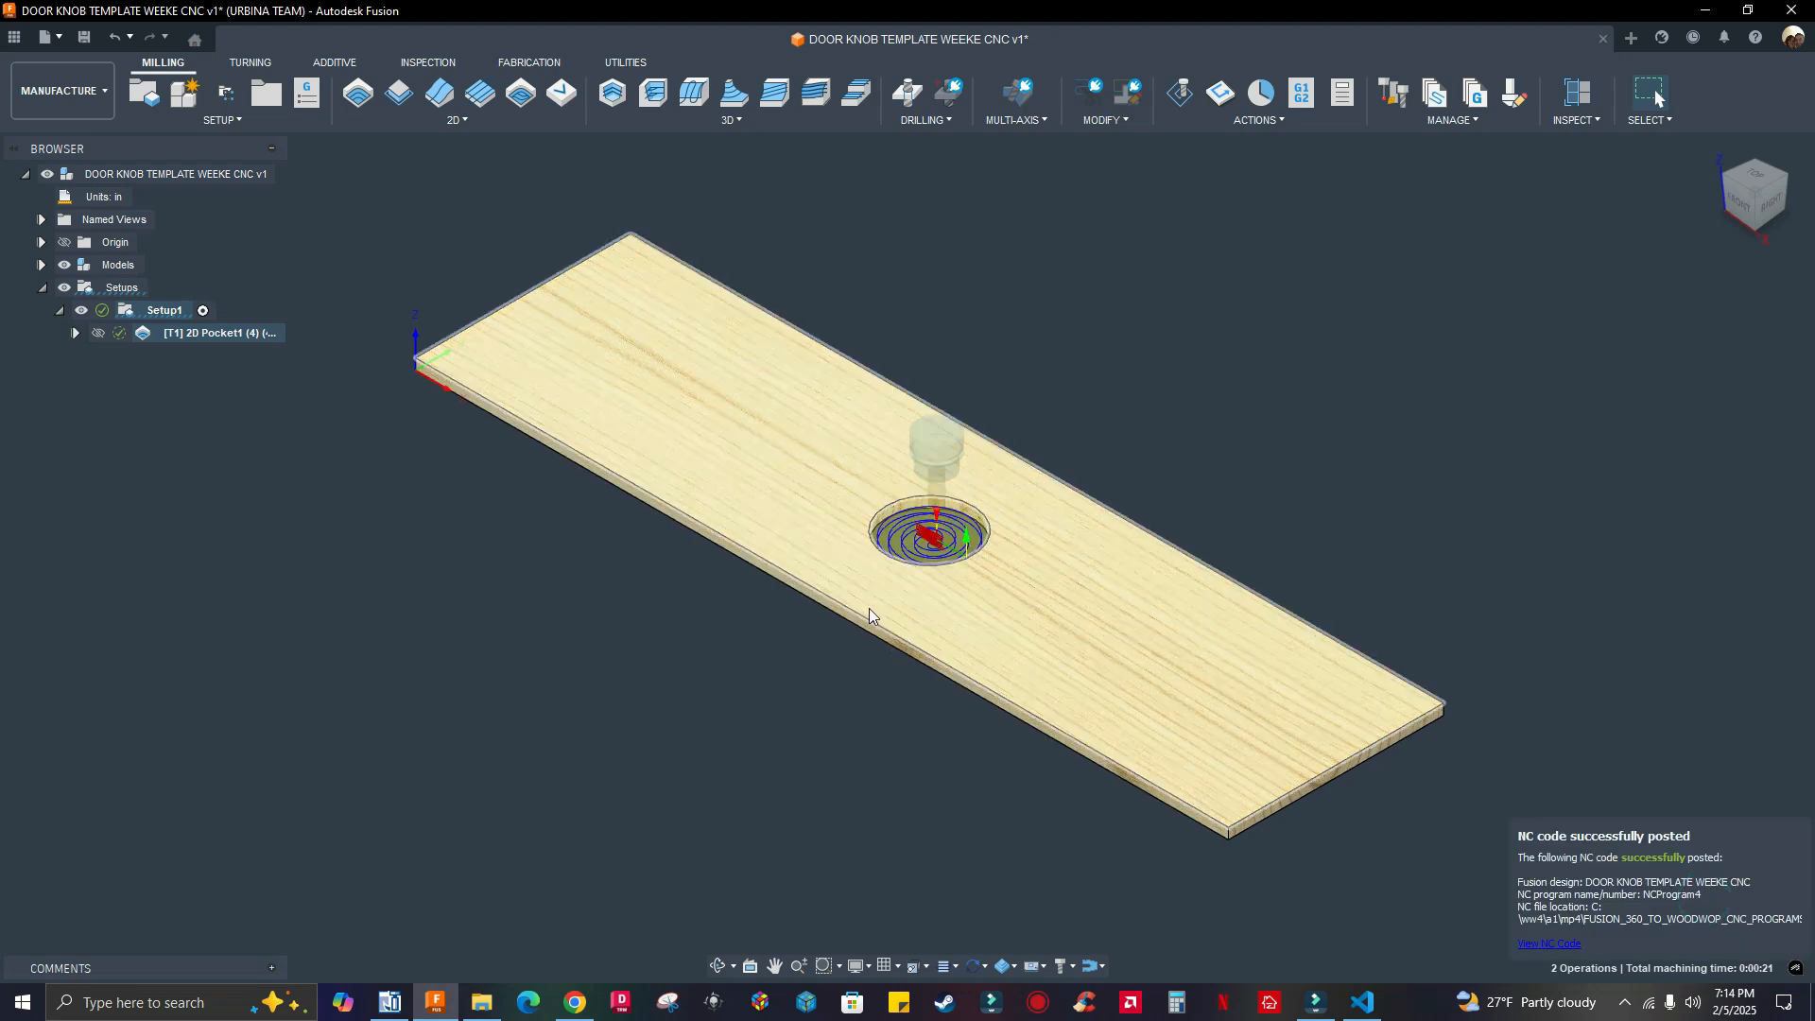
Step: Switch to woodWOP and open the newly posted 1005 program
{"action": "left_click", "coordinate": [390, 1002]}
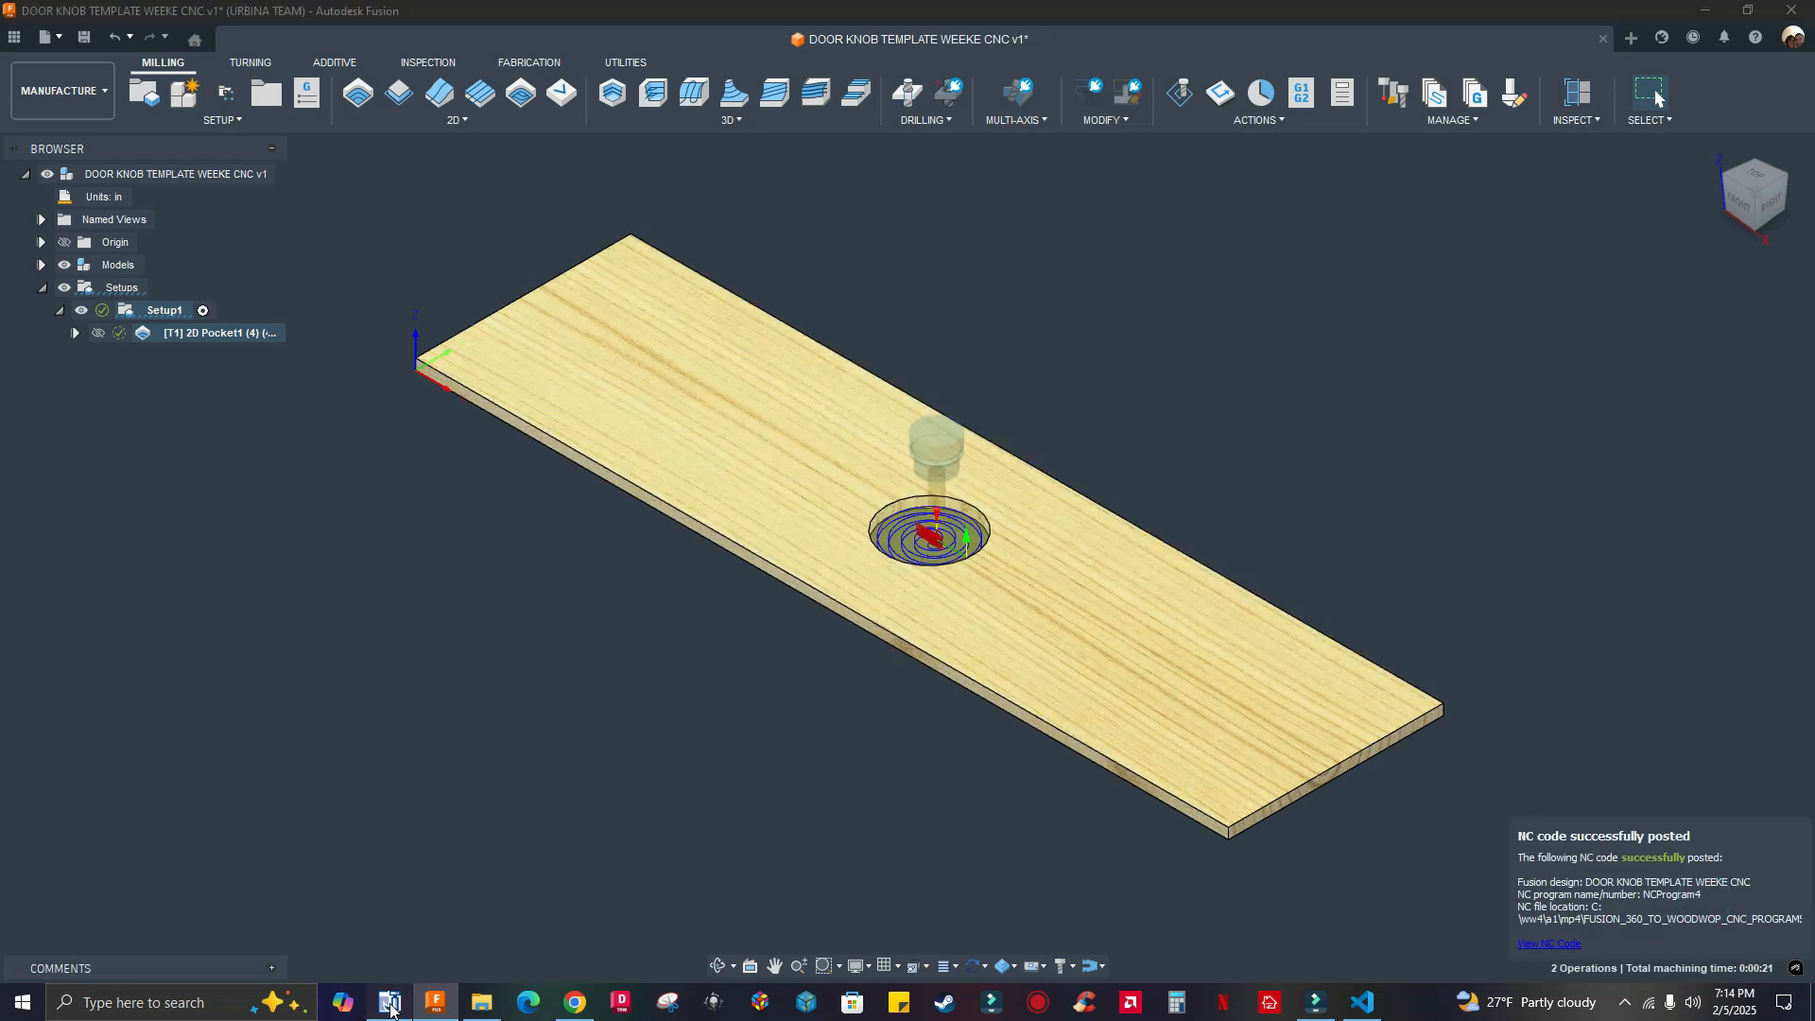
{"action": "left_click", "coordinate": [15, 31]}
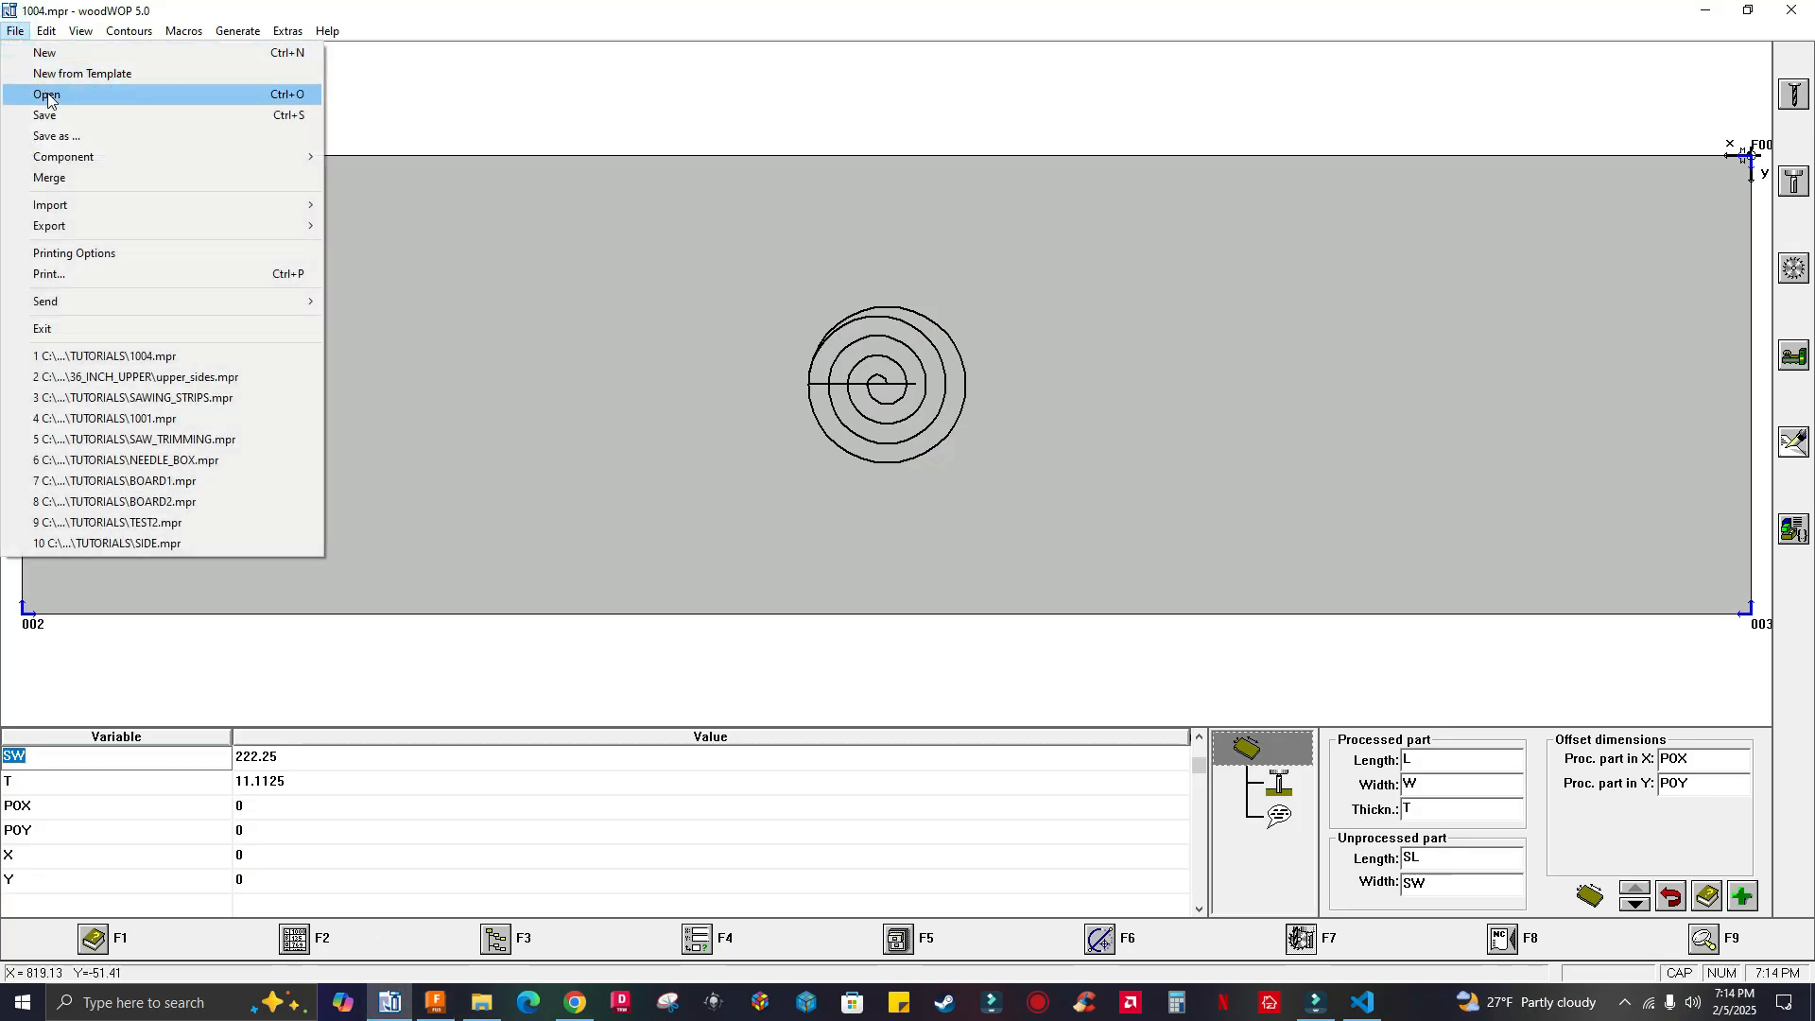
{"action": "left_click", "coordinate": [47, 94]}
{"action": "double_click", "coordinate": [132, 108]}
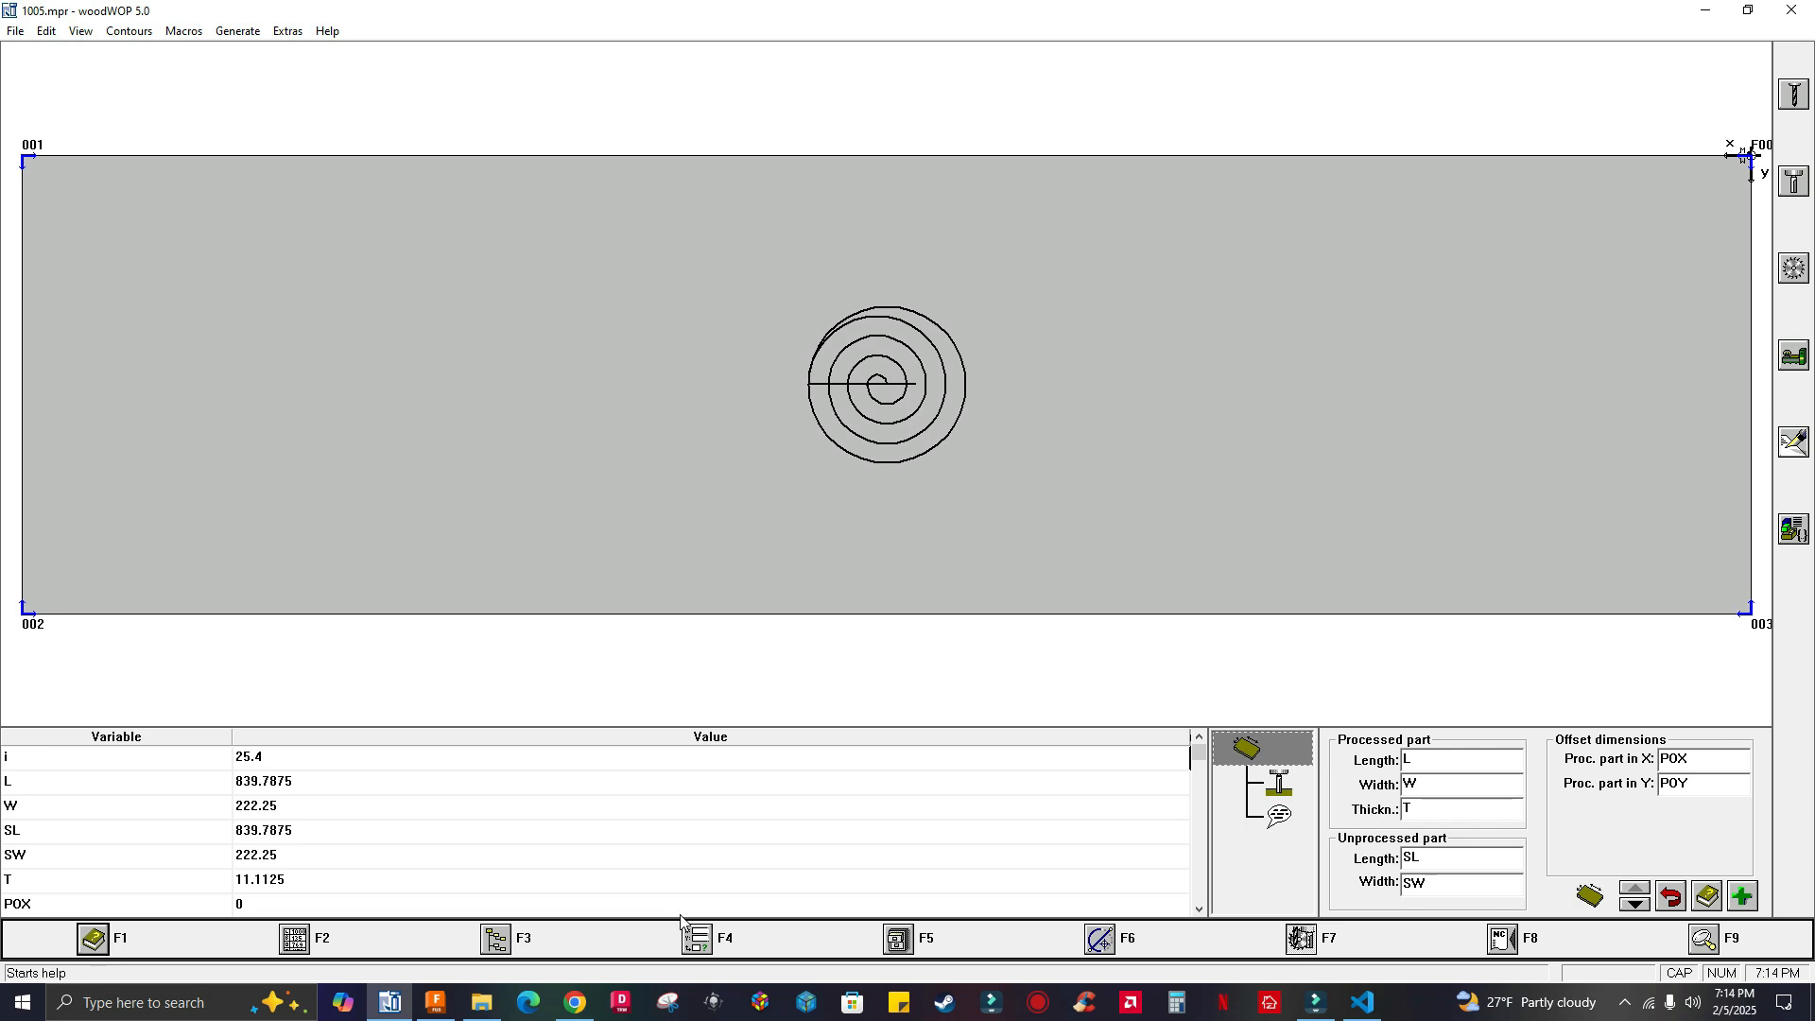
{"action": "left_click", "coordinate": [488, 1008]}
{"action": "left_click", "coordinate": [487, 1008]}
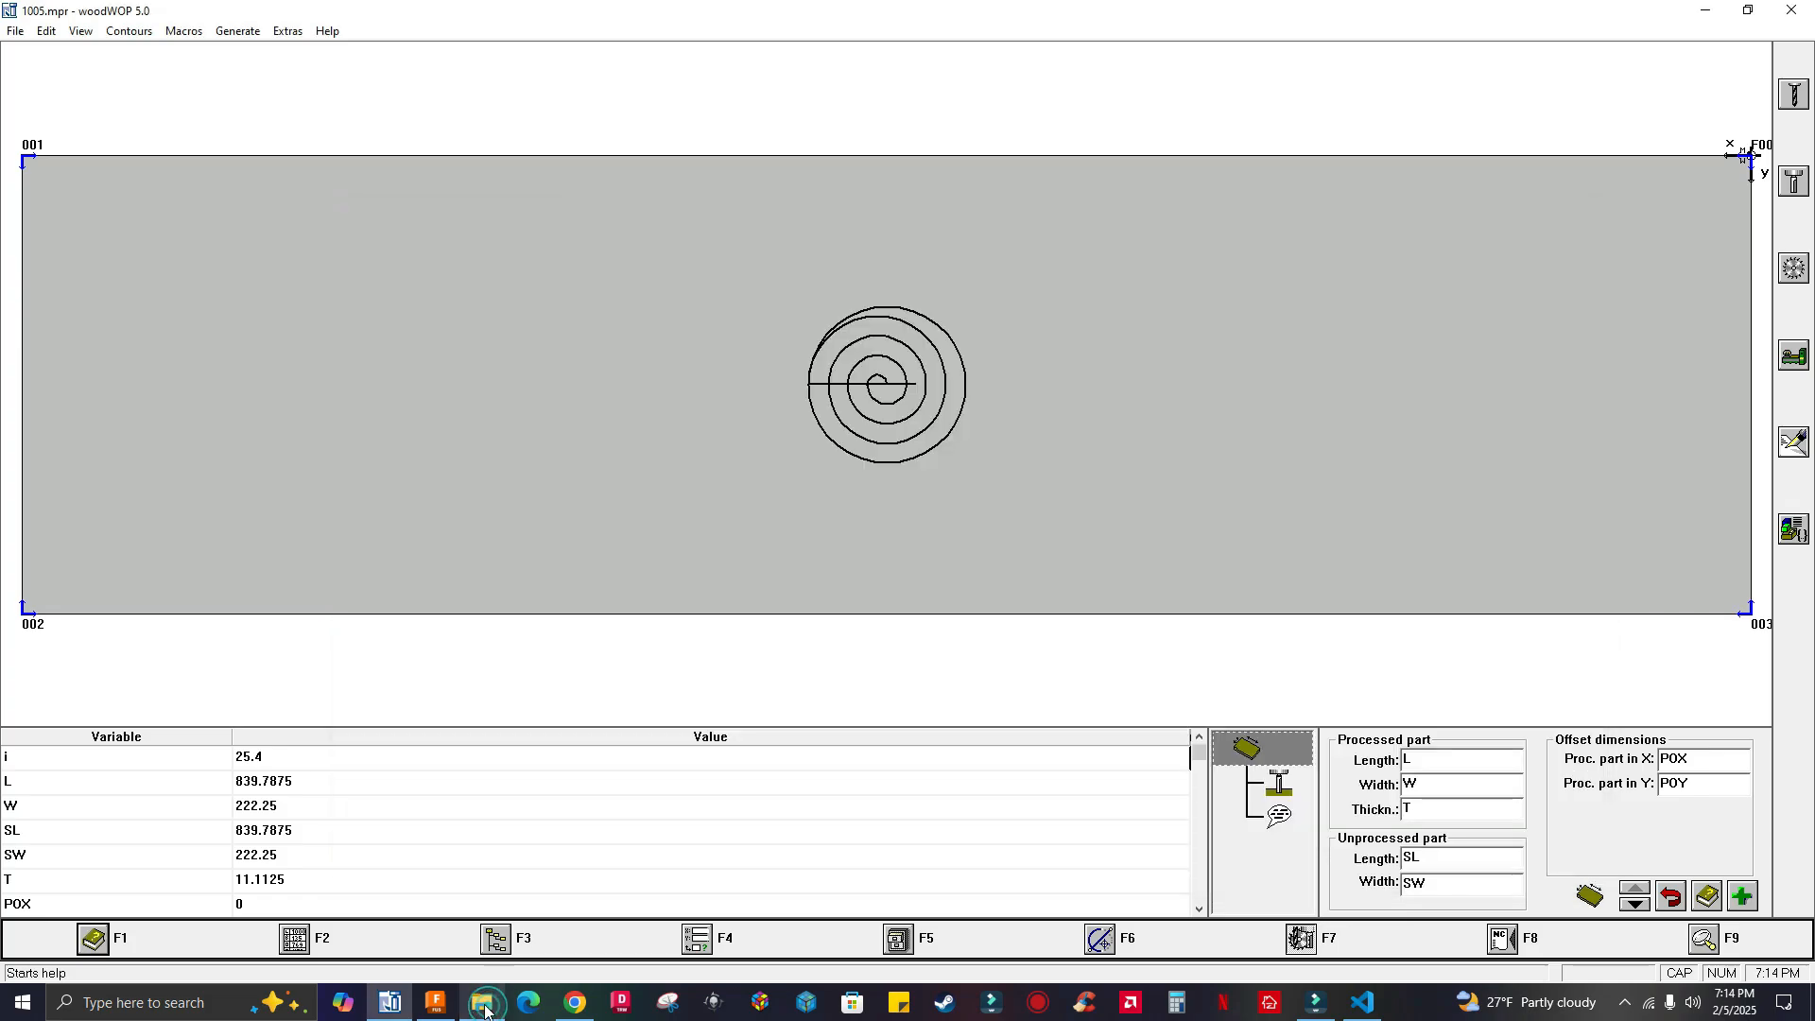
{"action": "left_click", "coordinate": [430, 1008]}
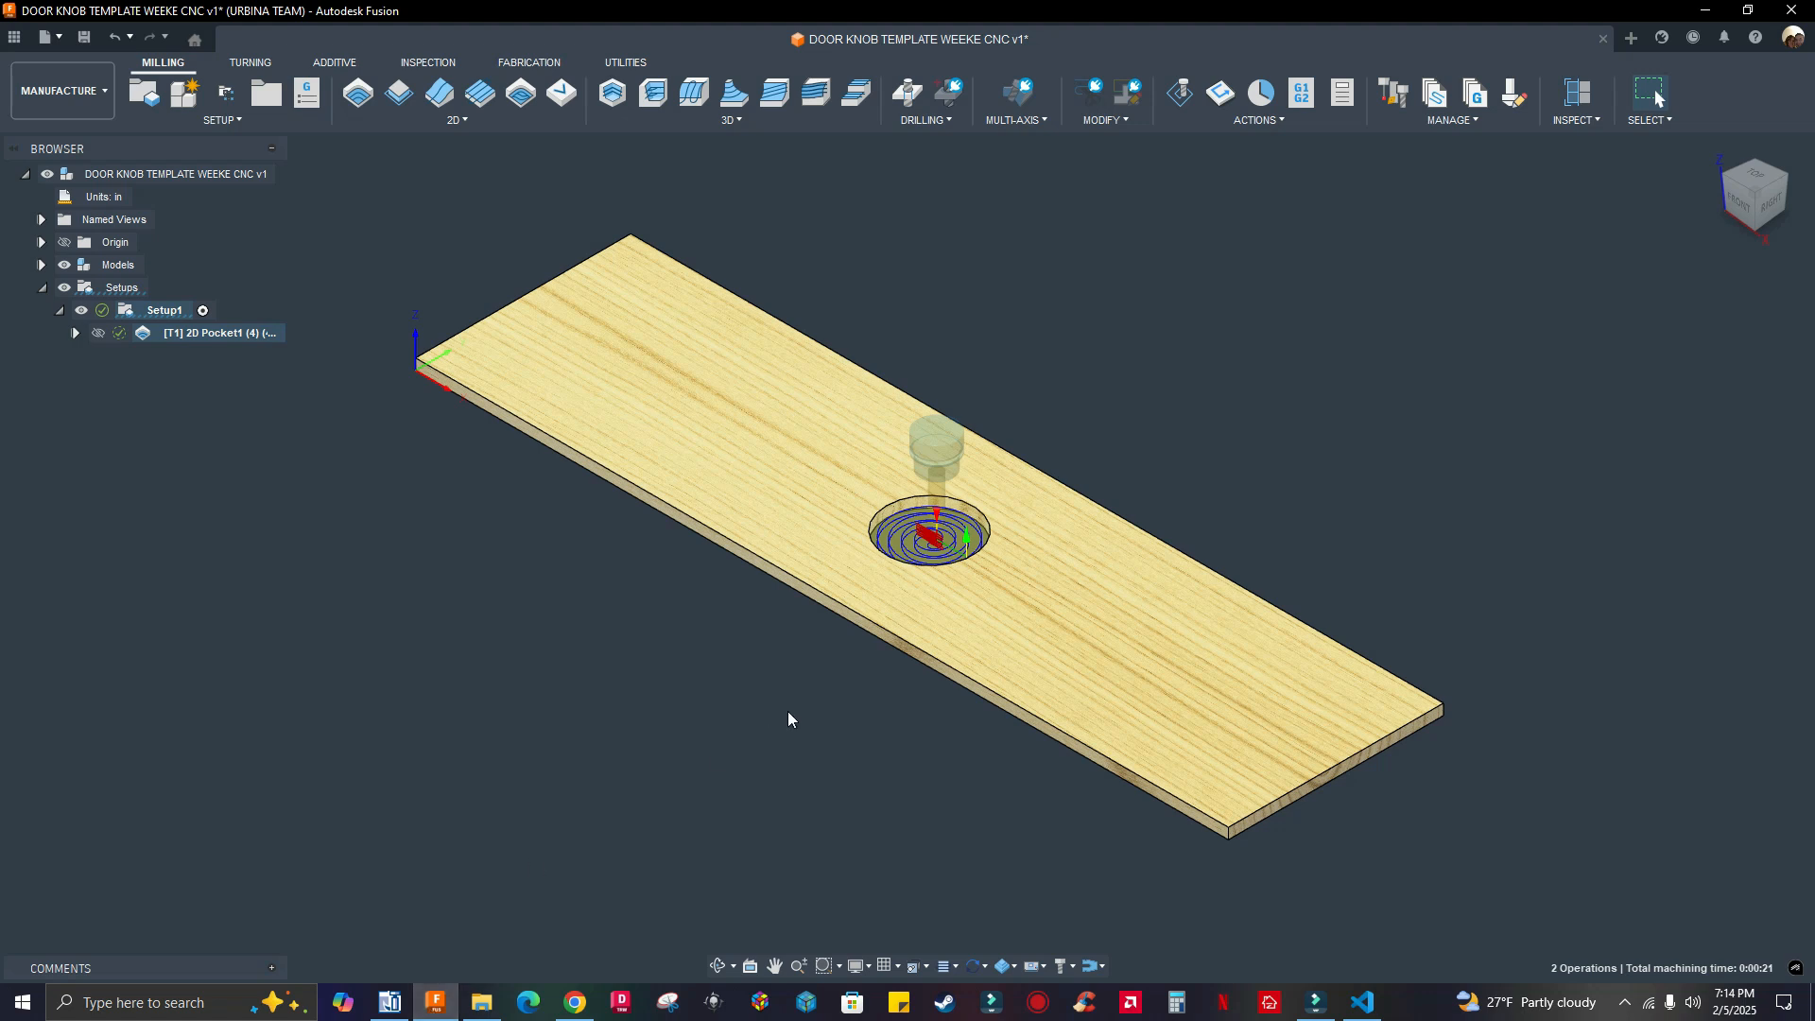
{"action": "scroll", "coordinate": [789, 713], "scroll_direction": "down", "scroll_amount": 2}
{"action": "scroll", "coordinate": [788, 718], "scroll_direction": "up", "scroll_amount": 3}
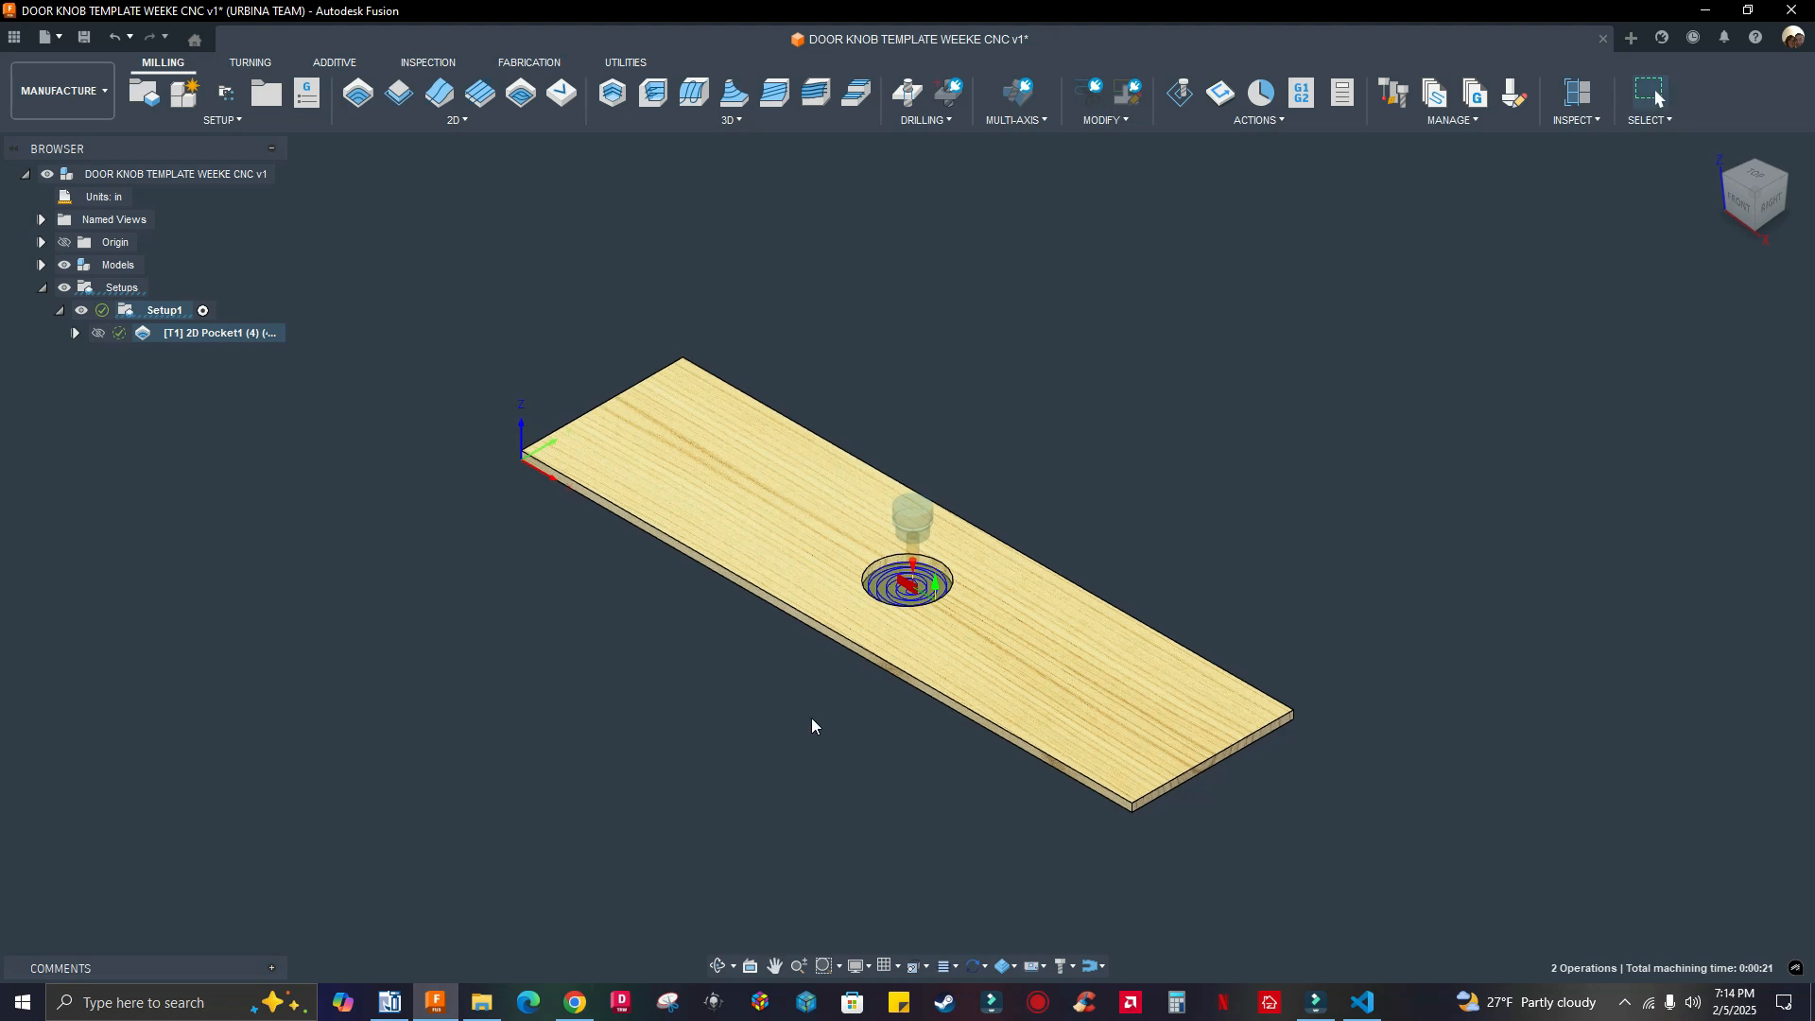